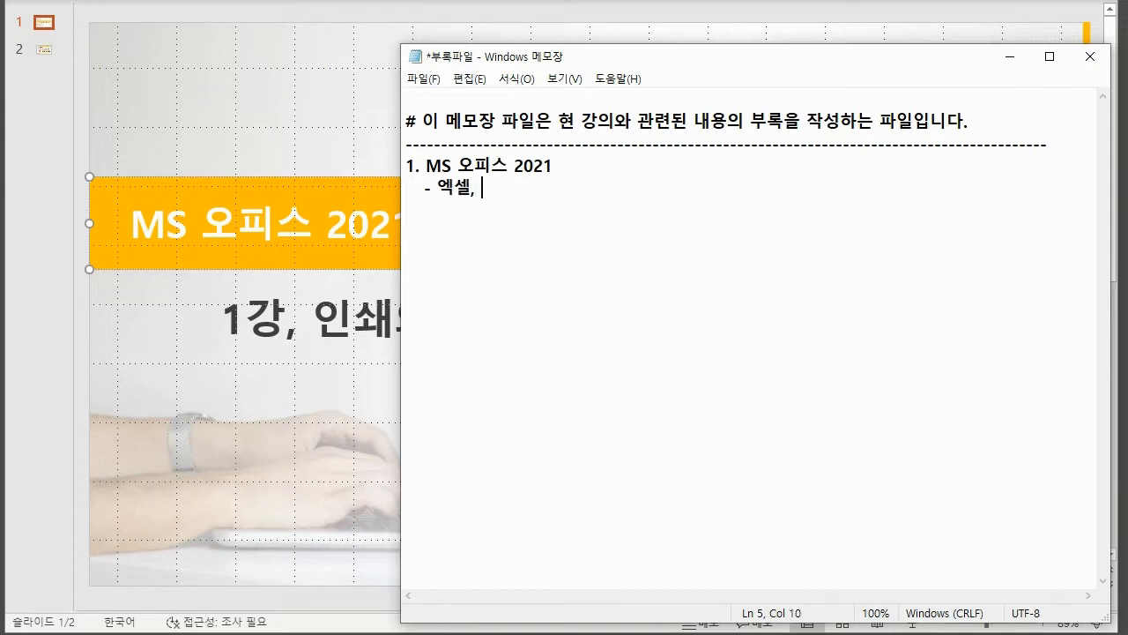
- Complete the first bullet under "1. MS 오피스 2021" so it reads "- 엑셀, 파워포인트, 엑세스 : 기초편 / 활용편"
text(파워포인트, )
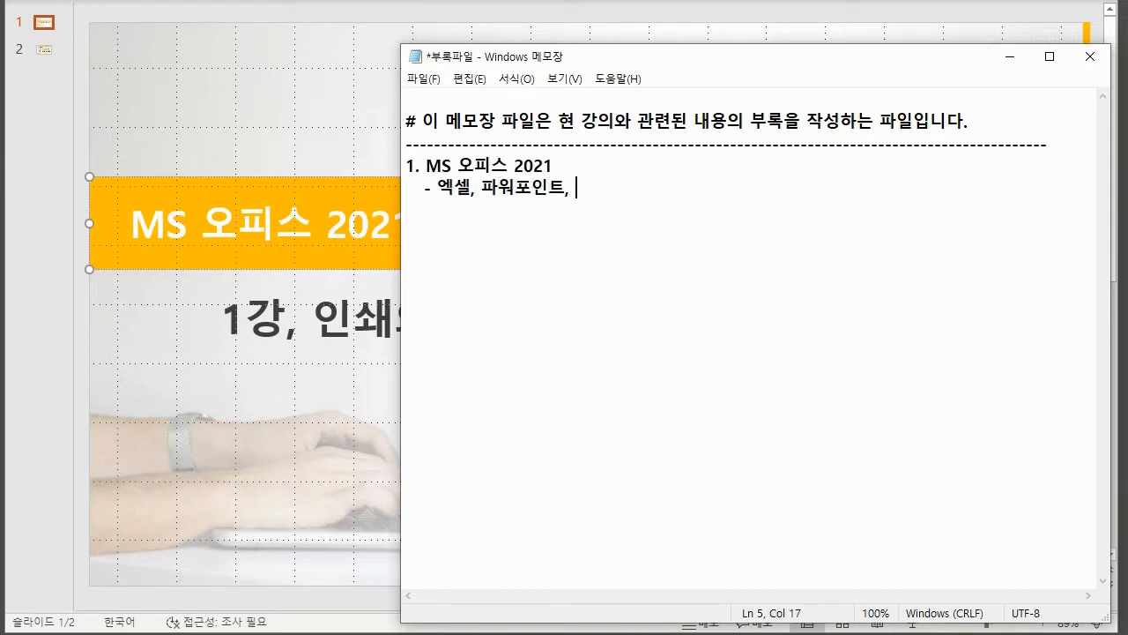
text(엑세스 : )
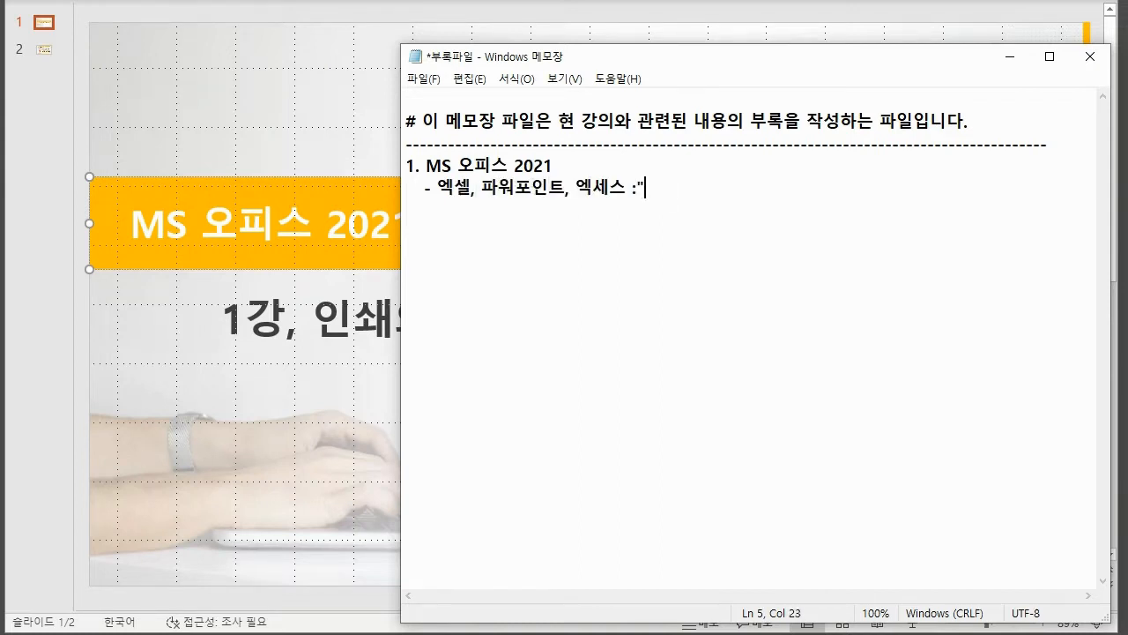
text(기초편 / 활ㅇ)
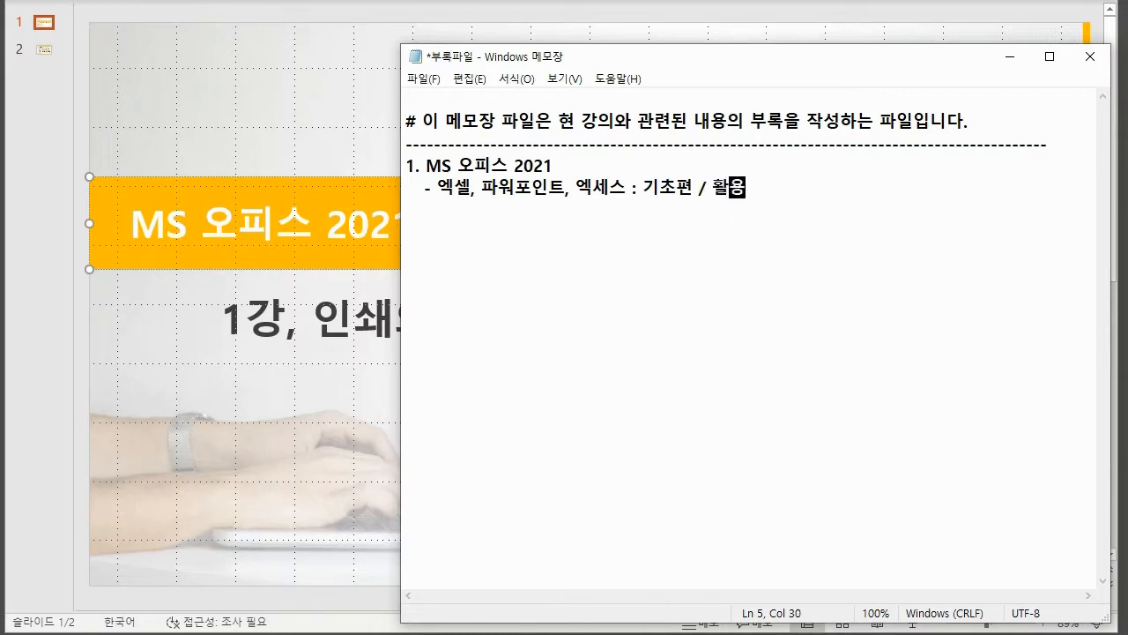
text(편)
key(Return)
- Add a second bullet reading "- 활용편 : 실무, 고급기능, 실습/예제 등 - 실제 상황 연습!"
text(- 활용편 )
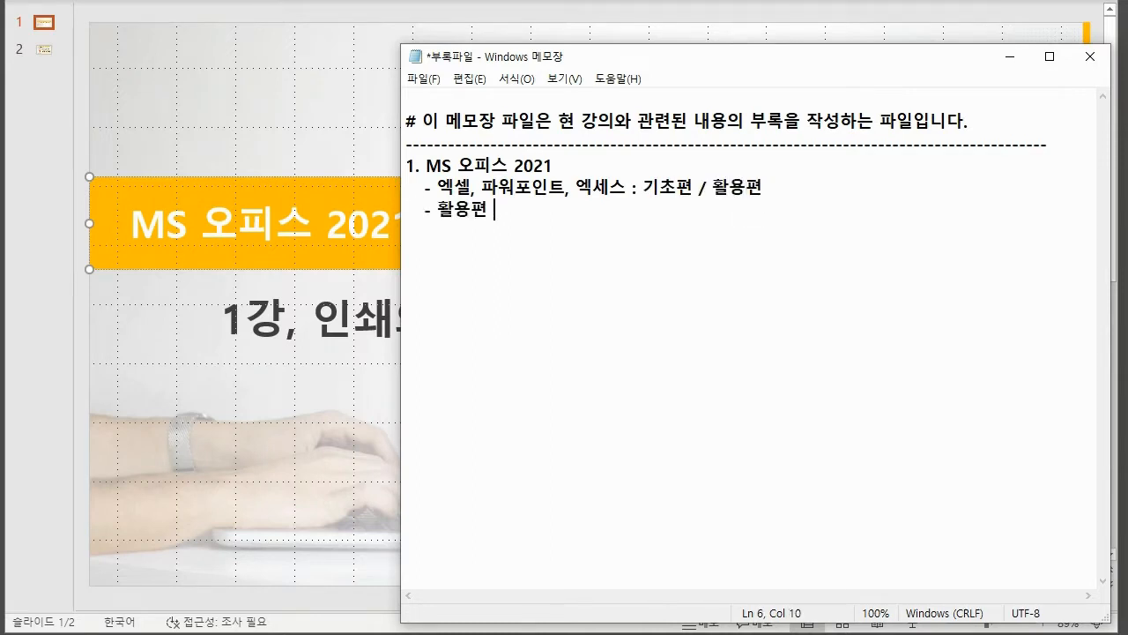
text(: 실무, 고급기능, )
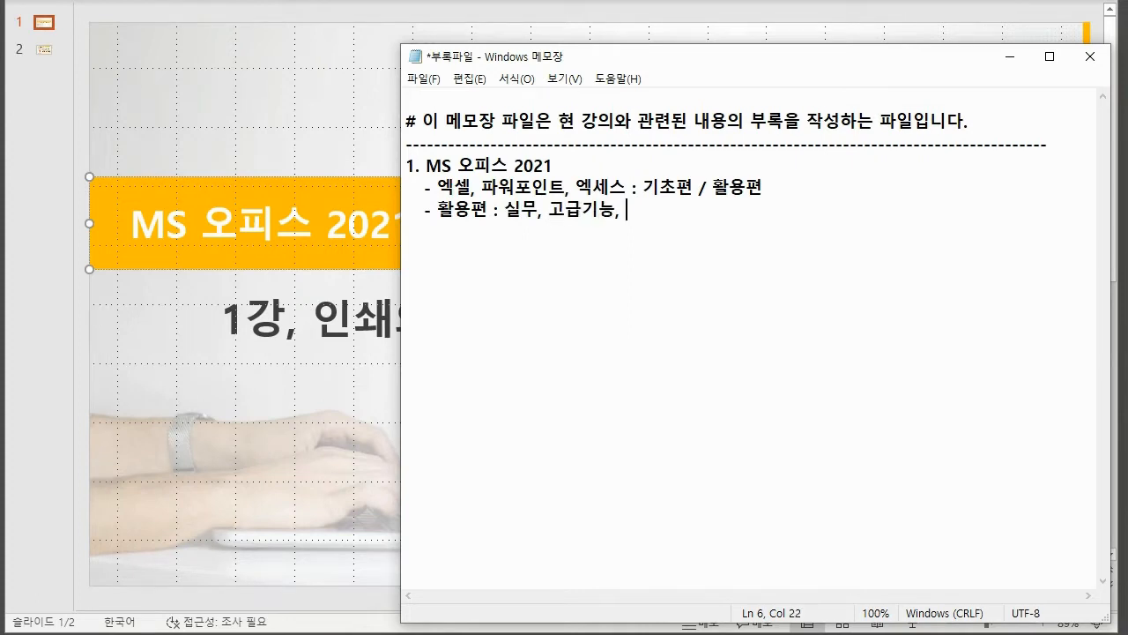
text(실습/예제)
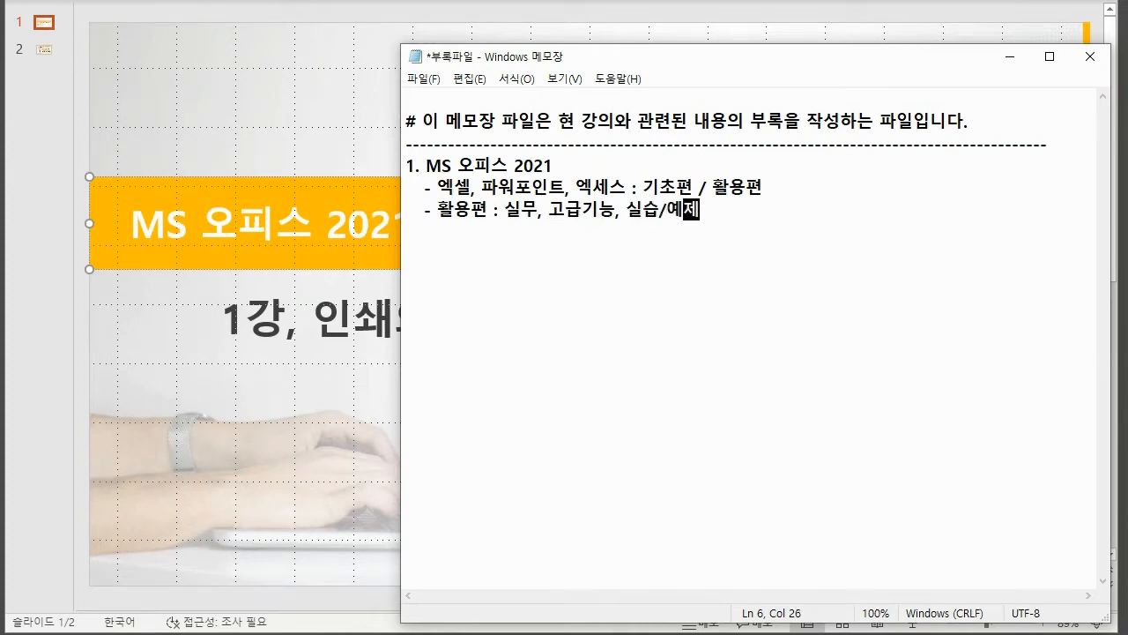
text( 등 - 연ㅅ)
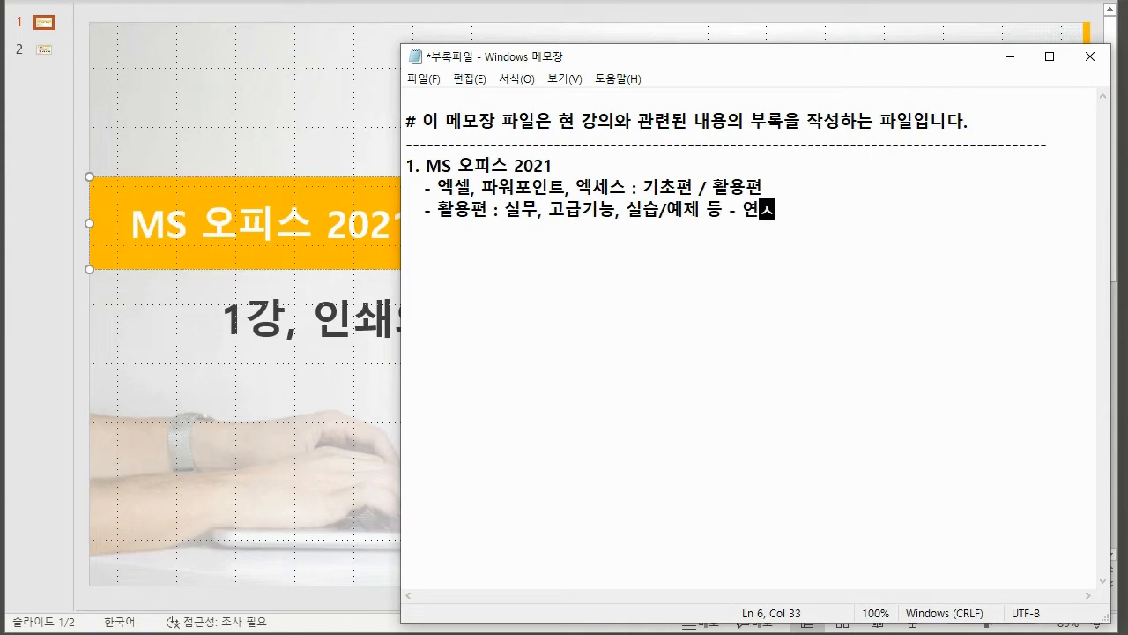
key(BackSpace)
key(BackSpace)
text(실제 상)
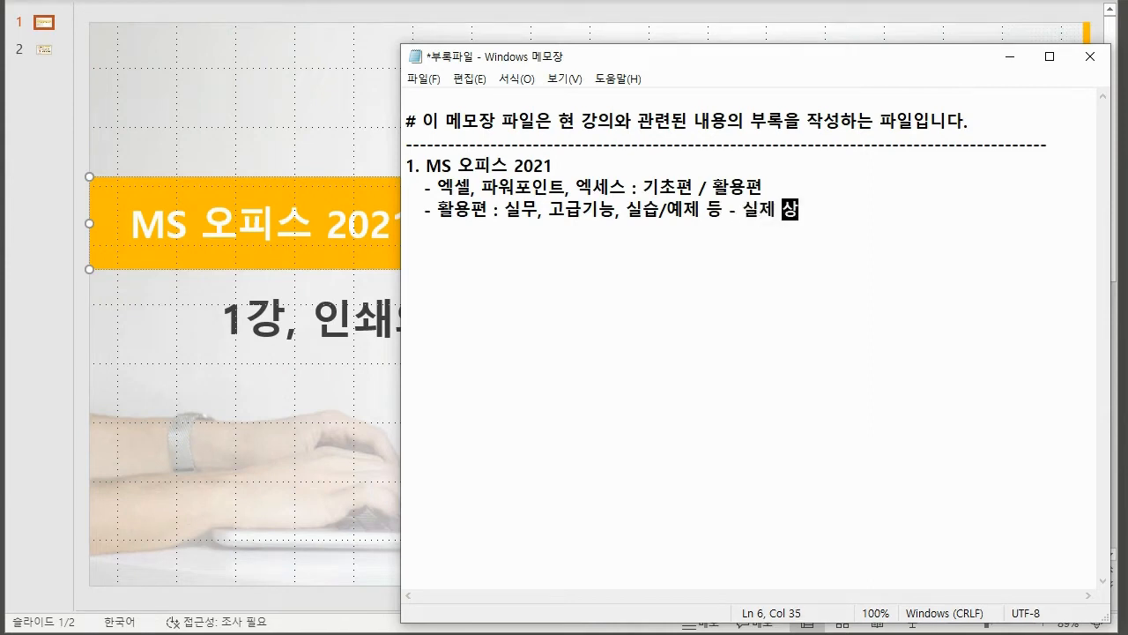
text(황 연습!)
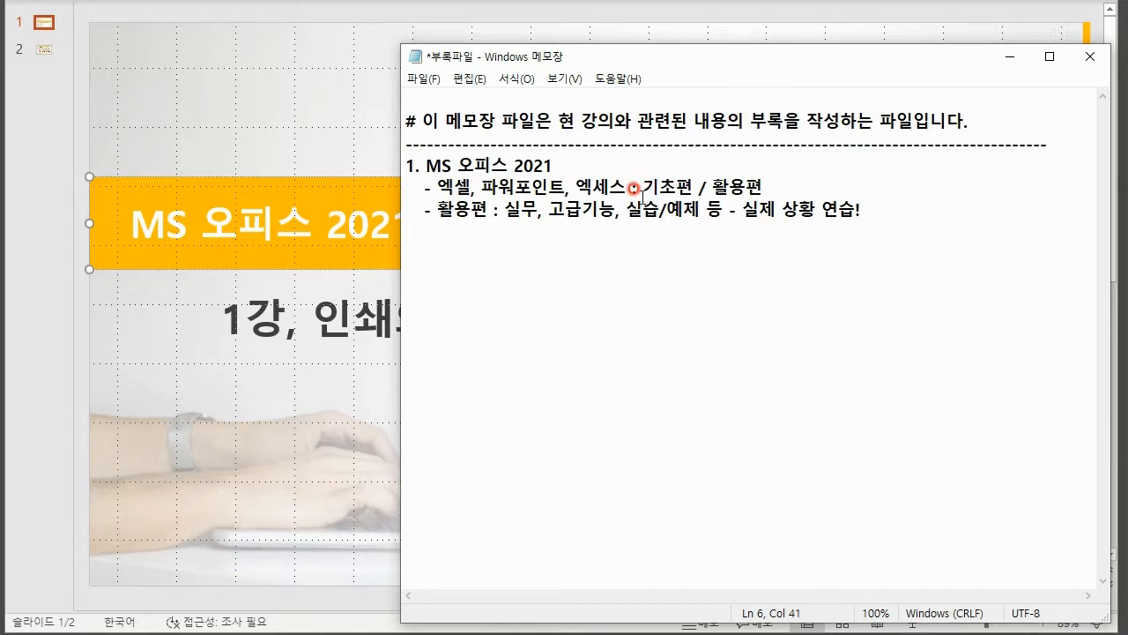
- Switch to the PowerPoint lecture deck and point out the "1강" lecture title on the first slide
key(alt+Tab)
click(881, 311)
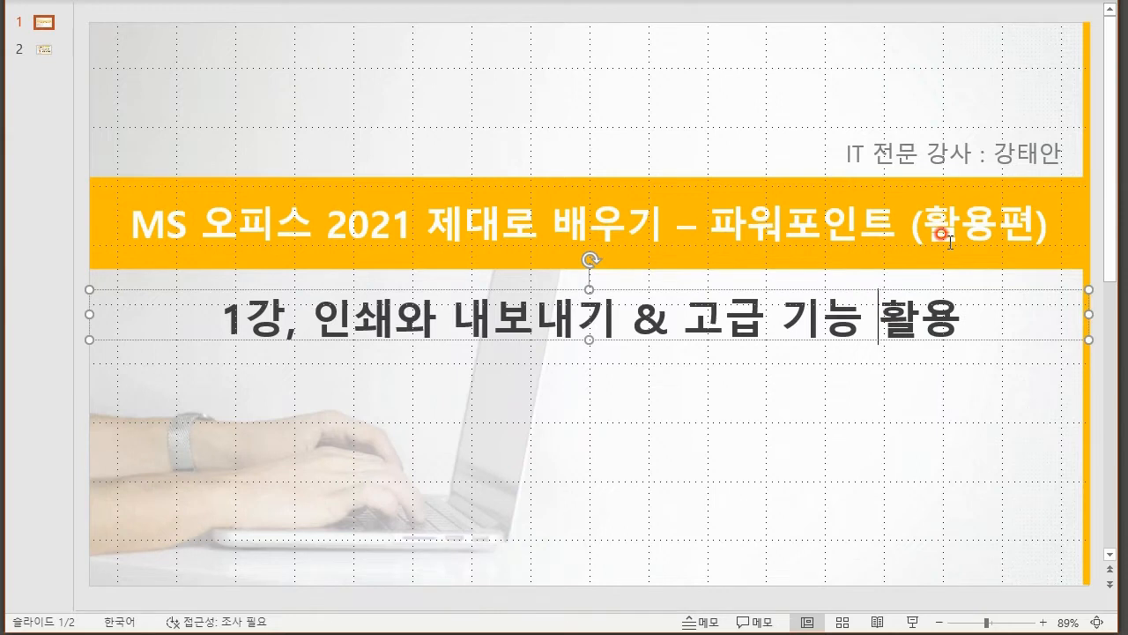
click(740, 413)
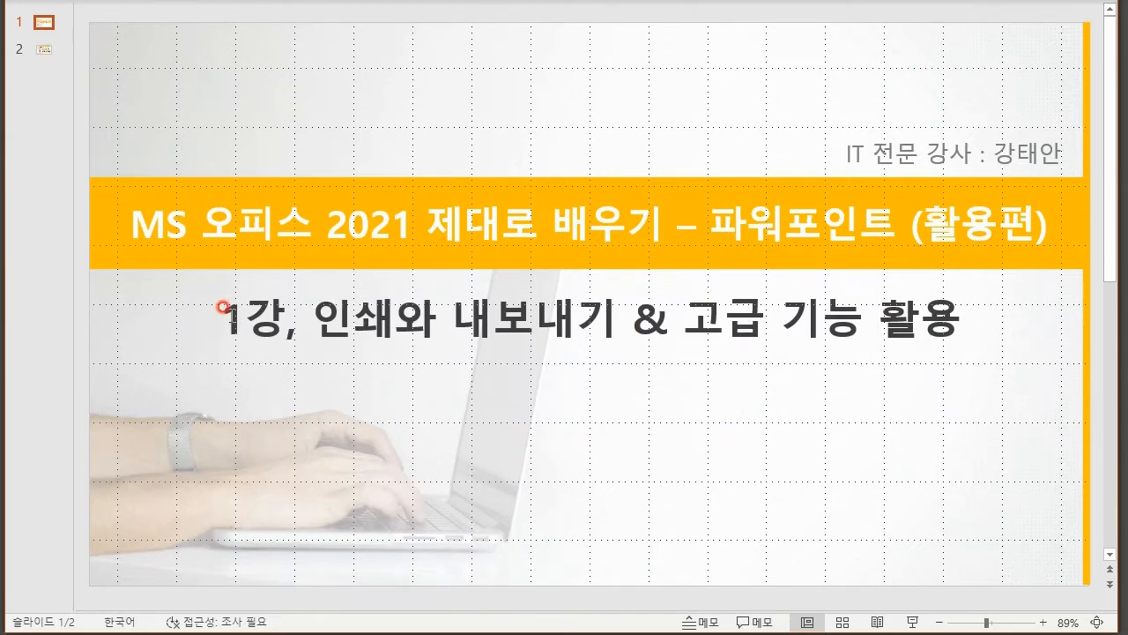
drag(222, 306, 281, 319)
click(319, 378)
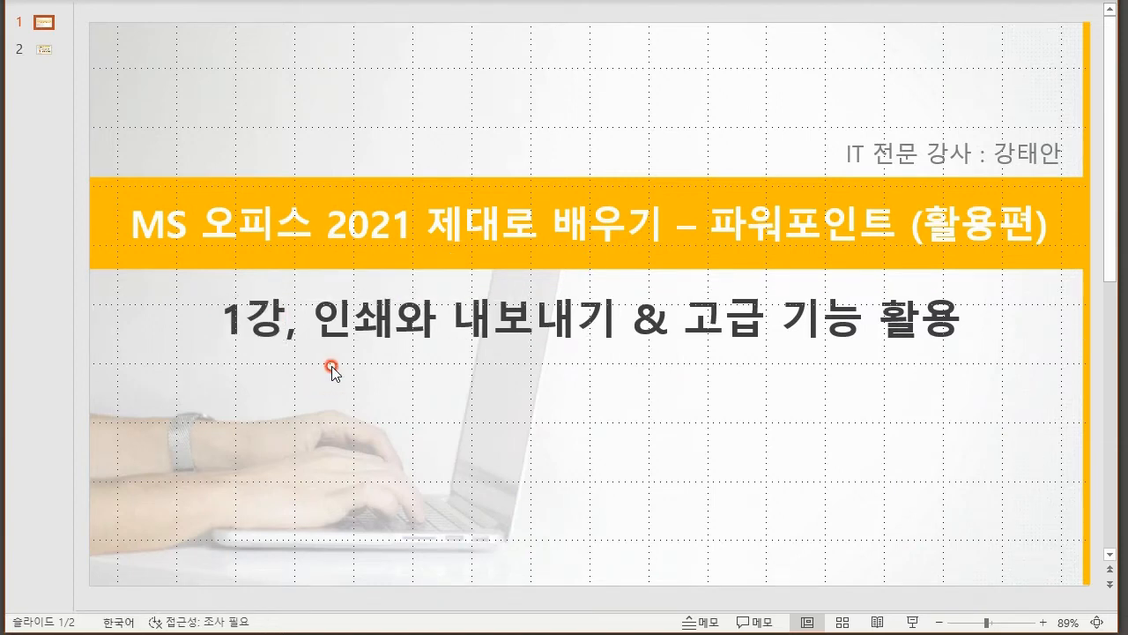
- In the Notepad file, add section "2. 1강 진도 내용" with bullets "- 인쇄, 내보내기(PDF) - 고급기능" and "- 여러가지 기타 기능"
key(alt+Tab)
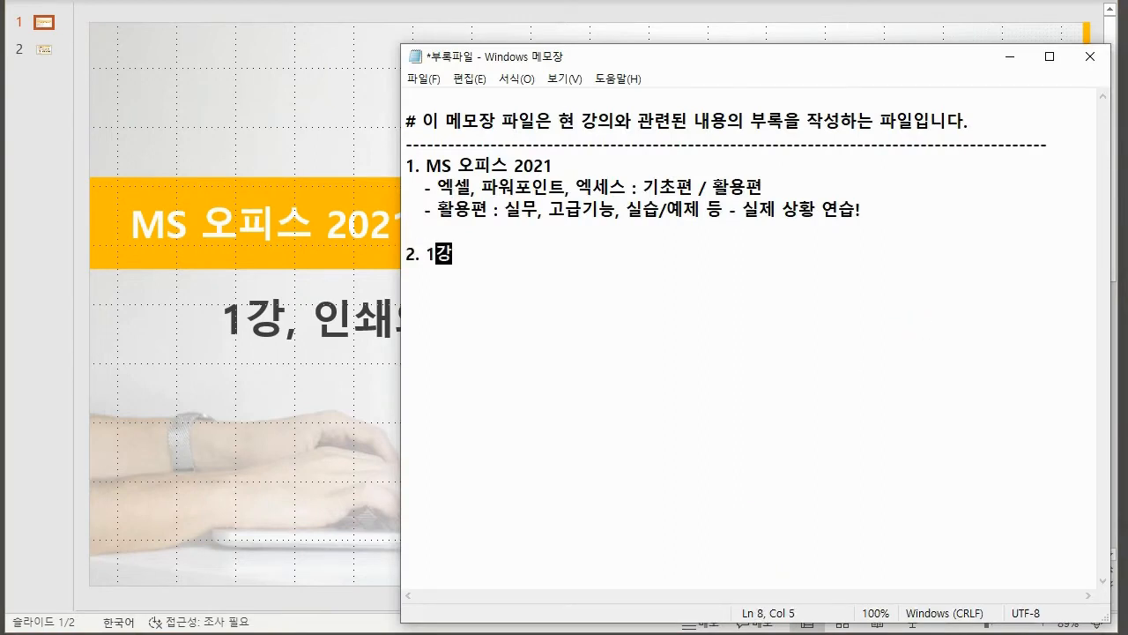
text(진도 내용)
key(Return)
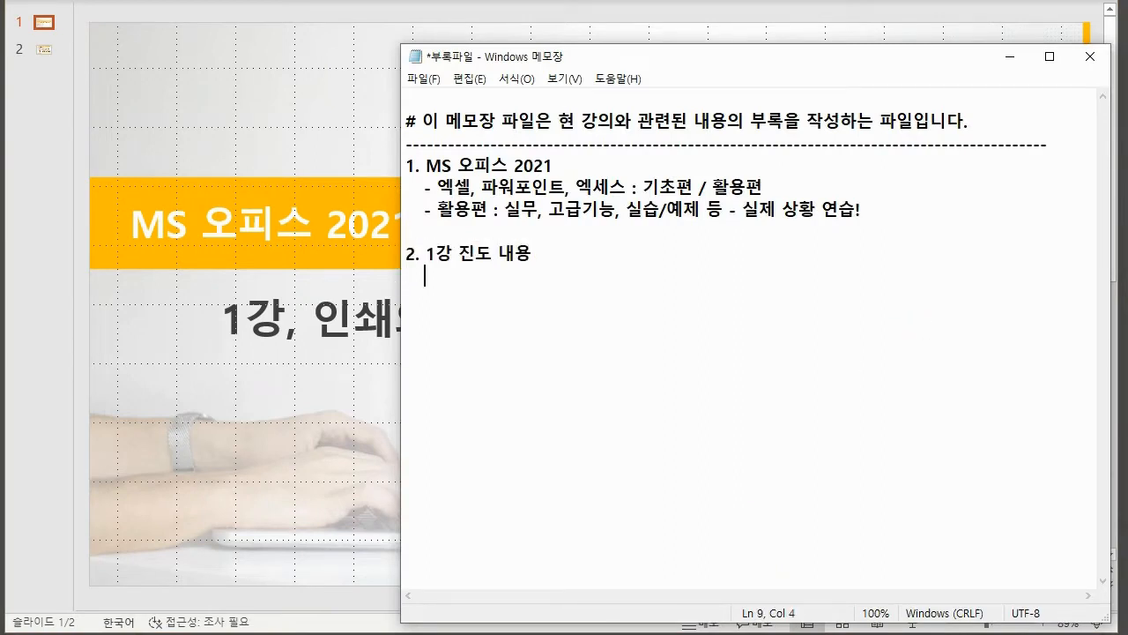
text(- 인쇄, 내보내기(PDF)
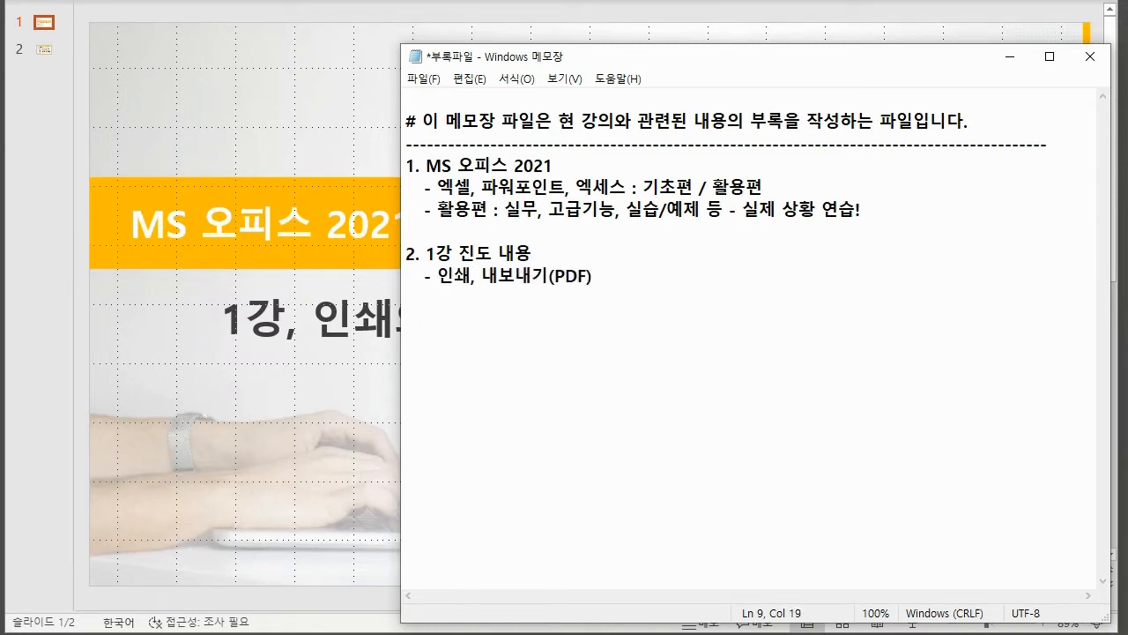
text() - 고급기능)
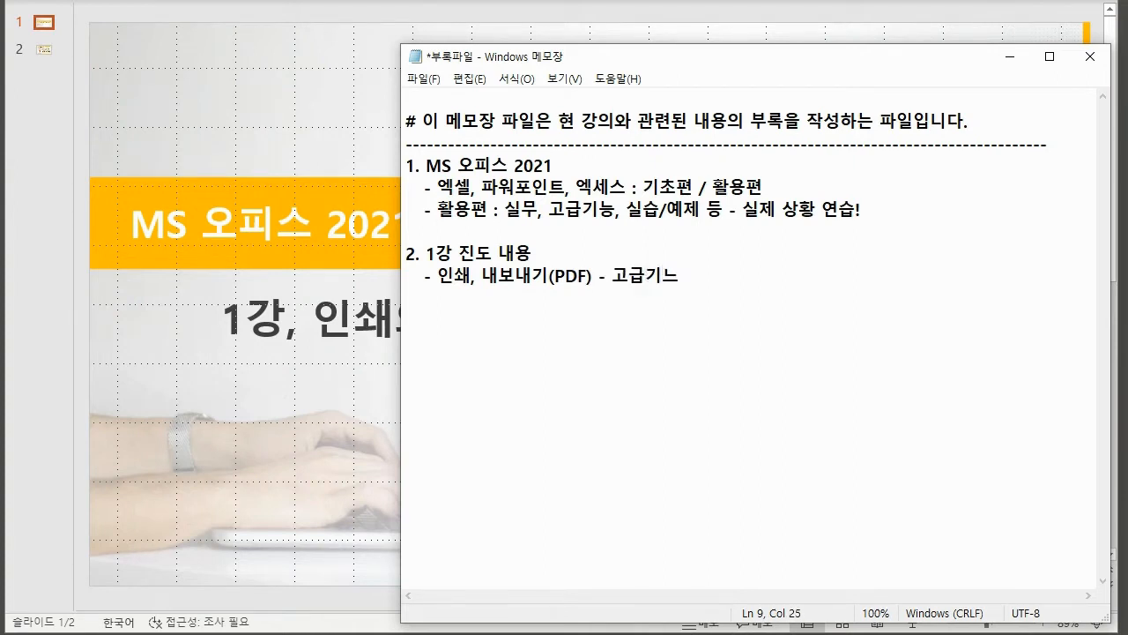
key(Return)
text(- 여러가지 기타 기능)
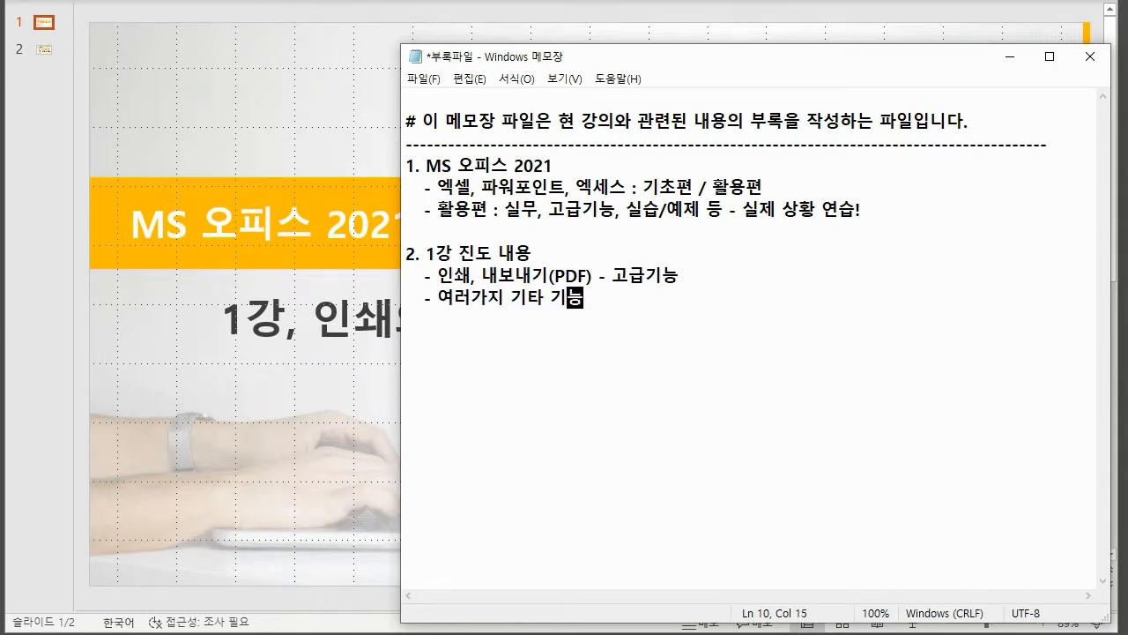
- Return to the lecture deck and review the learning points on slide 2 about print, PDF export, hyperlinks and screenshots, then go back to slide 1
click(320, 449)
click(44, 49)
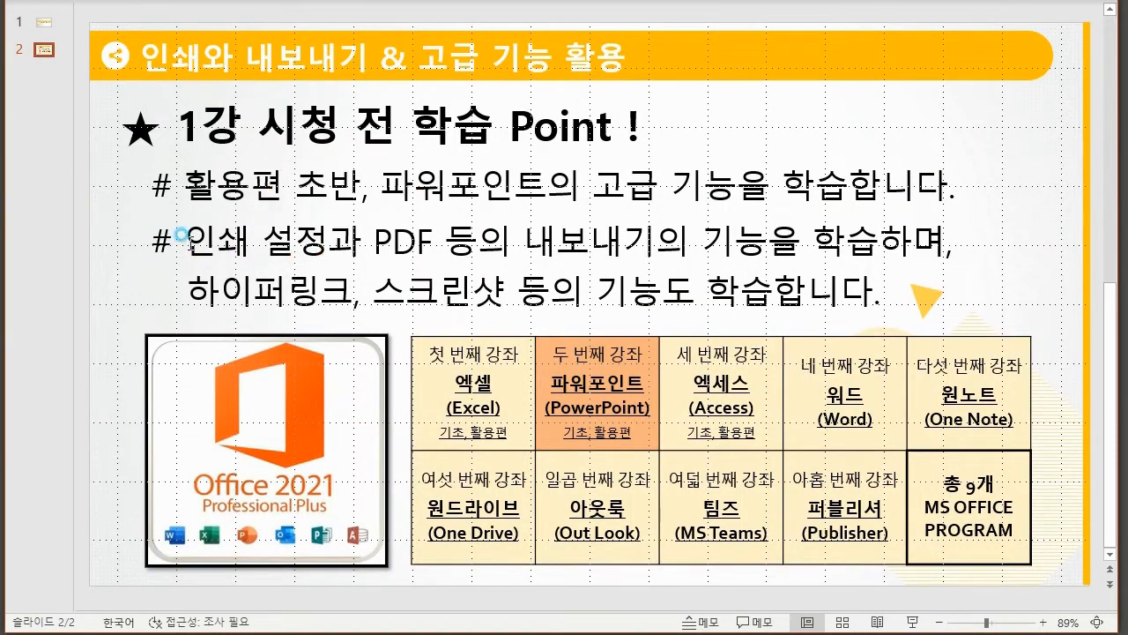
drag(181, 238, 662, 238)
click(594, 238)
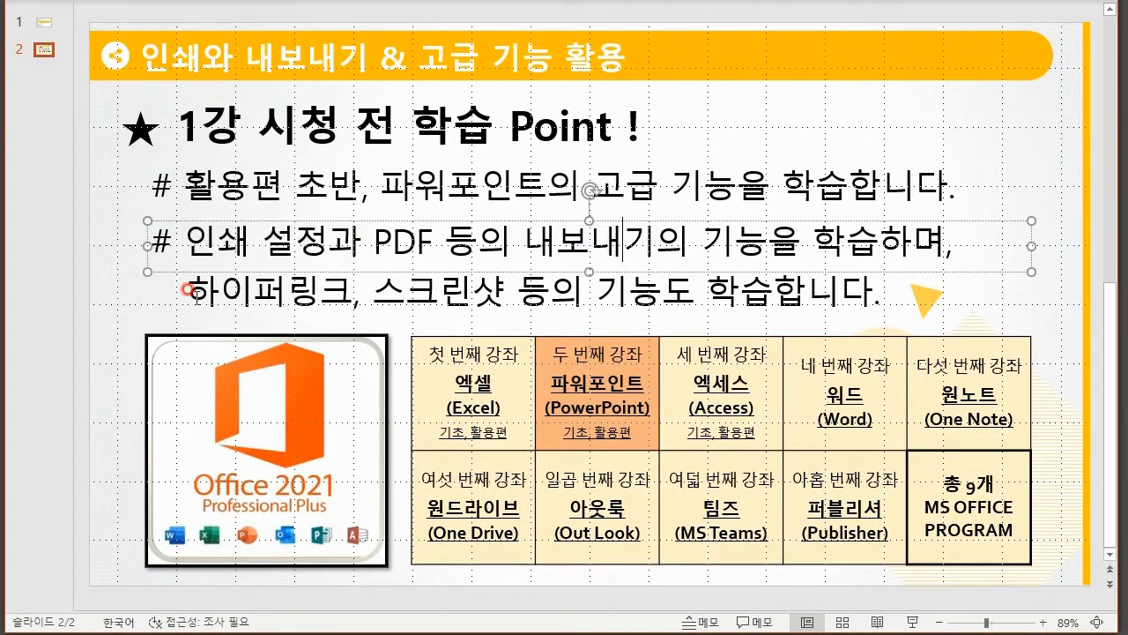
drag(188, 293, 503, 290)
click(438, 285)
click(43, 23)
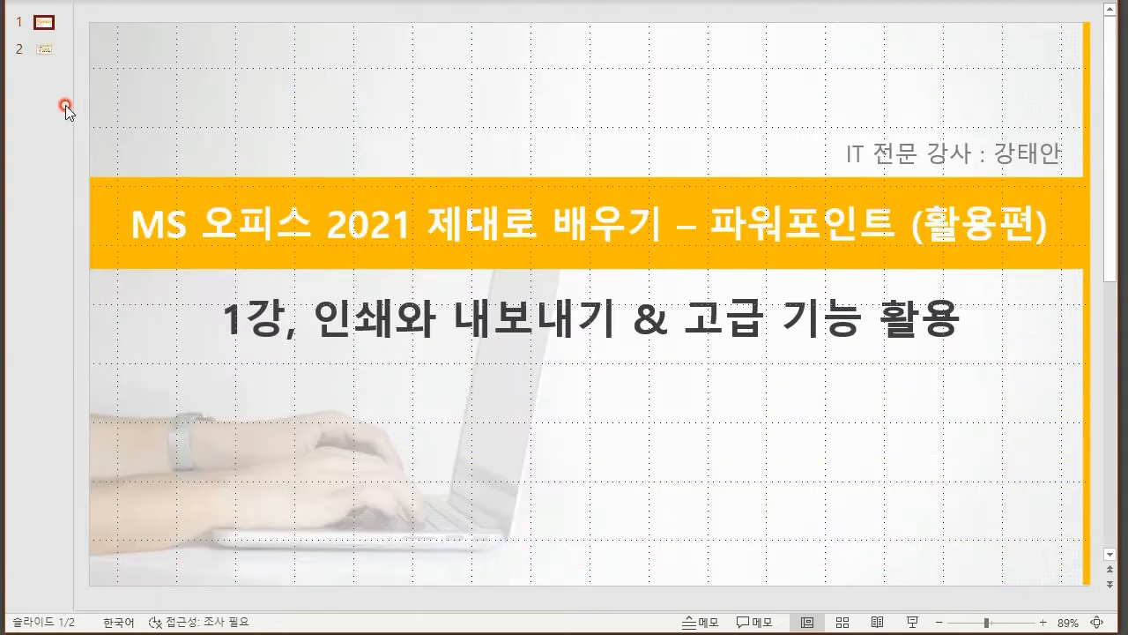
click(102, 94)
- Create a new blank presentation in PowerPoint and add a second slide with the 빈 화면 (Blank) layout
click(413, 632)
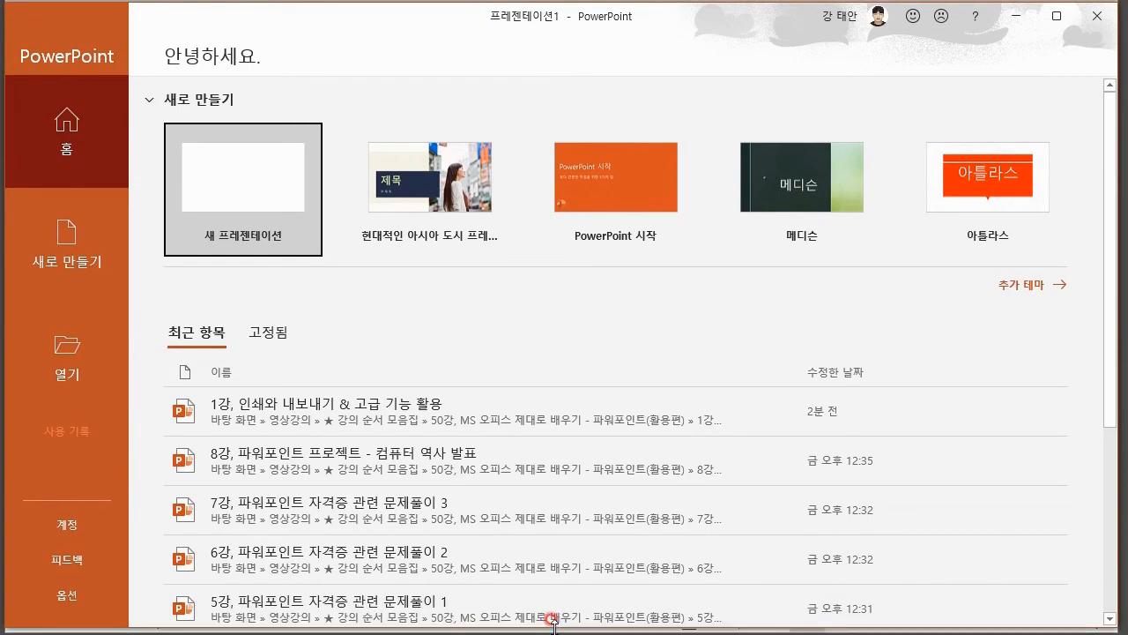
click(272, 194)
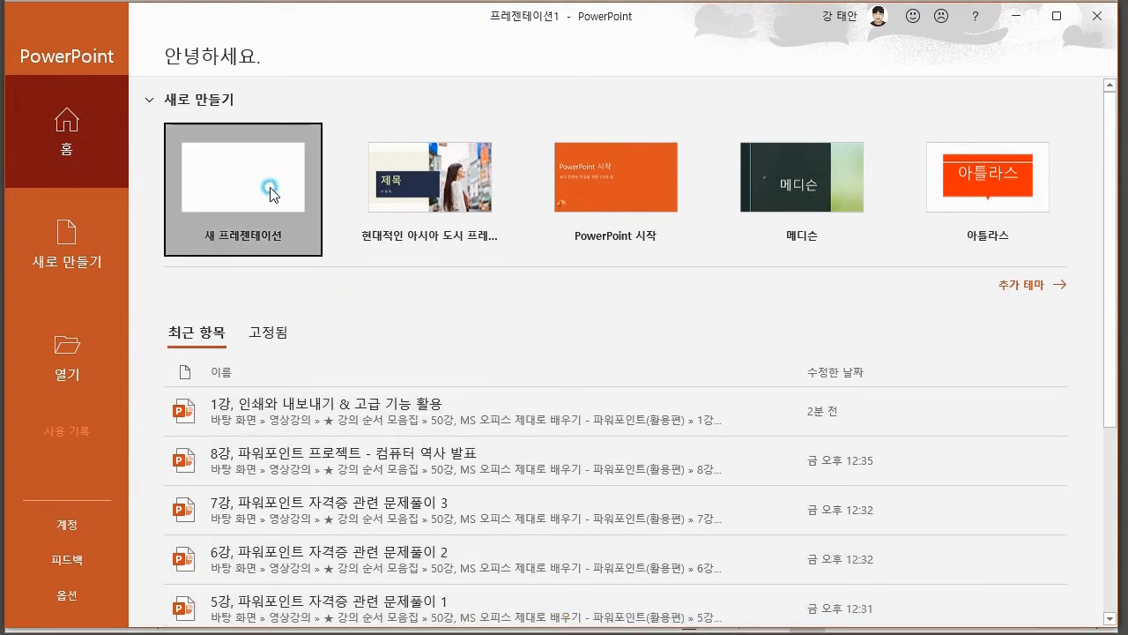
click(146, 124)
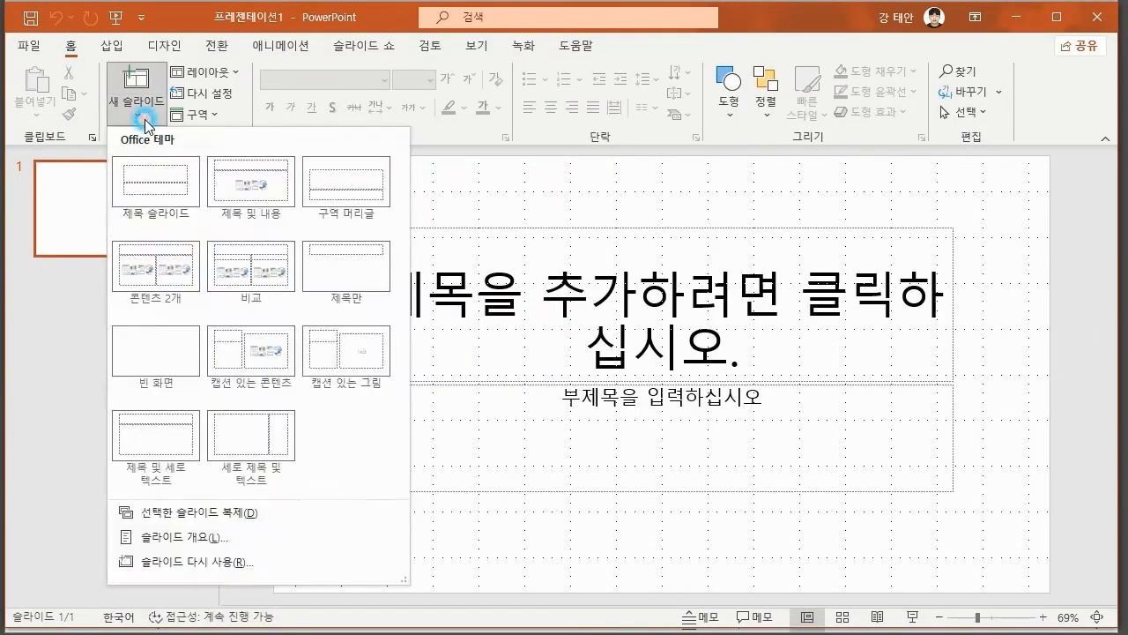
click(144, 357)
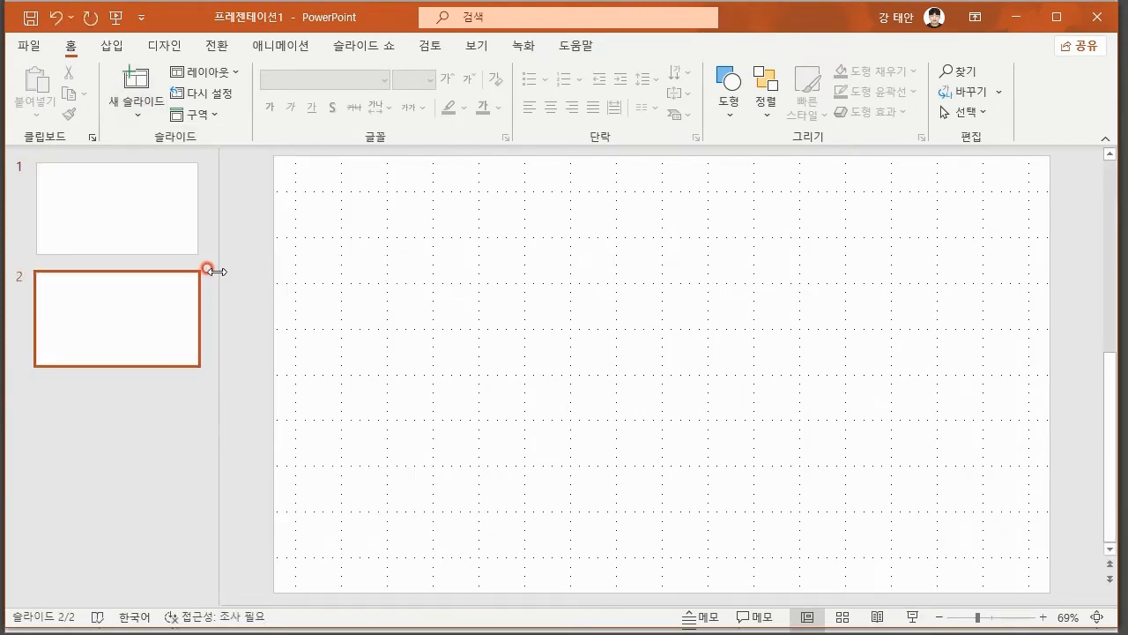
- Narrow the slide thumbnail pane and change slide 1 to the 빈 화면 (Blank) layout
drag(211, 271, 123, 270)
click(92, 190)
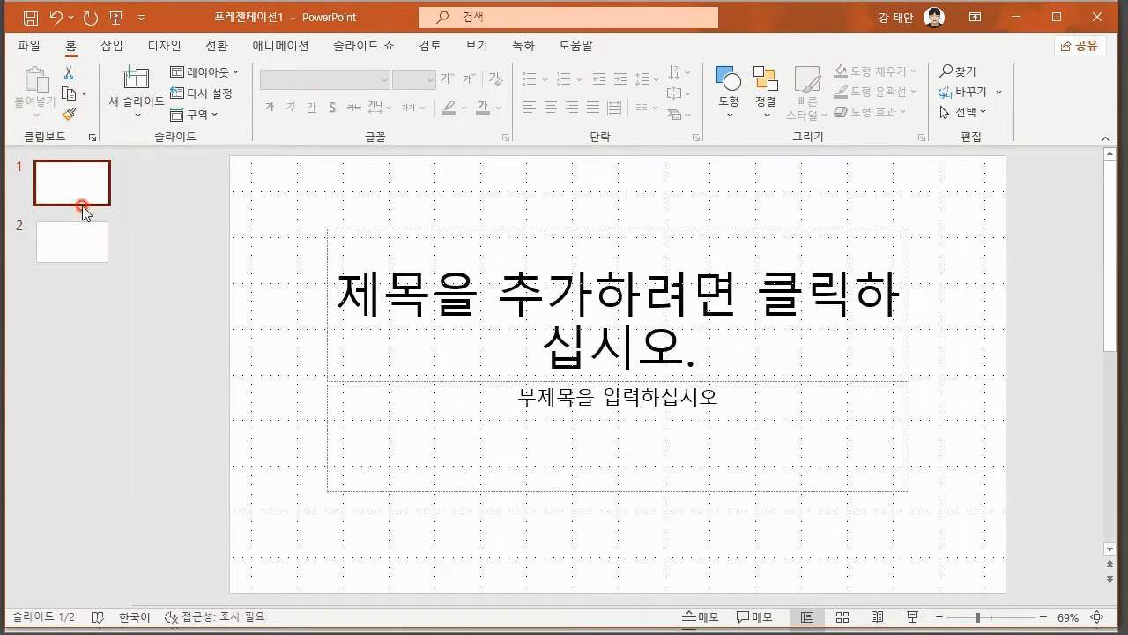
click(205, 80)
click(232, 257)
- Copy slide 2, paste it twice as slides 3 and 4, and return to slide 1
click(83, 251)
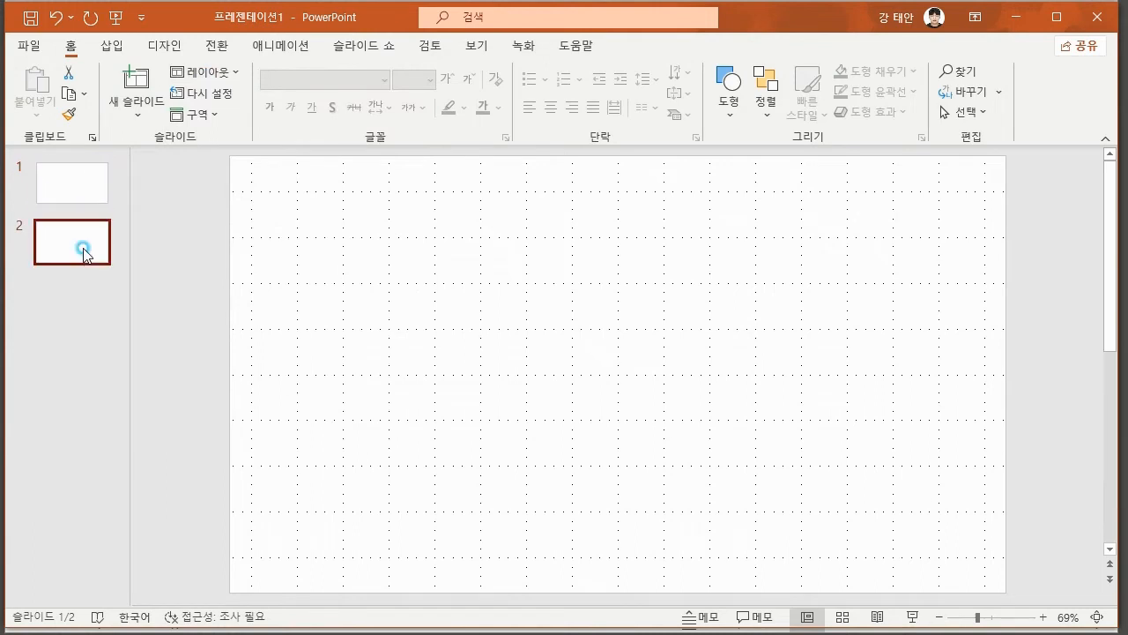
key(ctrl+c)
key(ctrl+v)
key(ctrl+v)
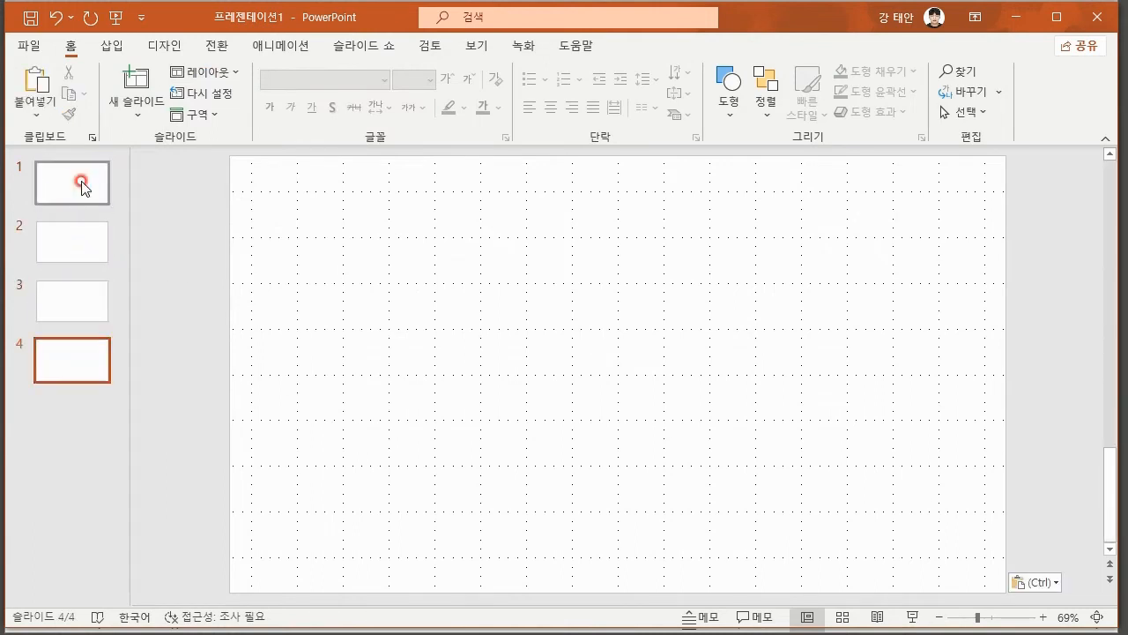
click(82, 183)
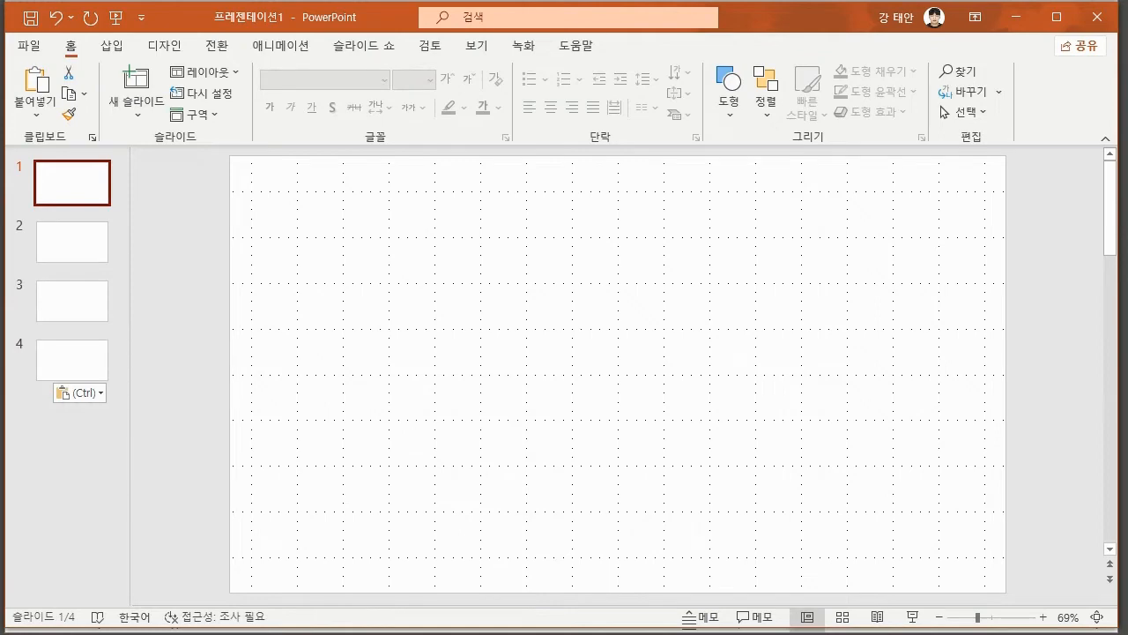
- Switch to the lecture deck to check the lecture title, then return to the new presentation
click(212, 619)
click(356, 306)
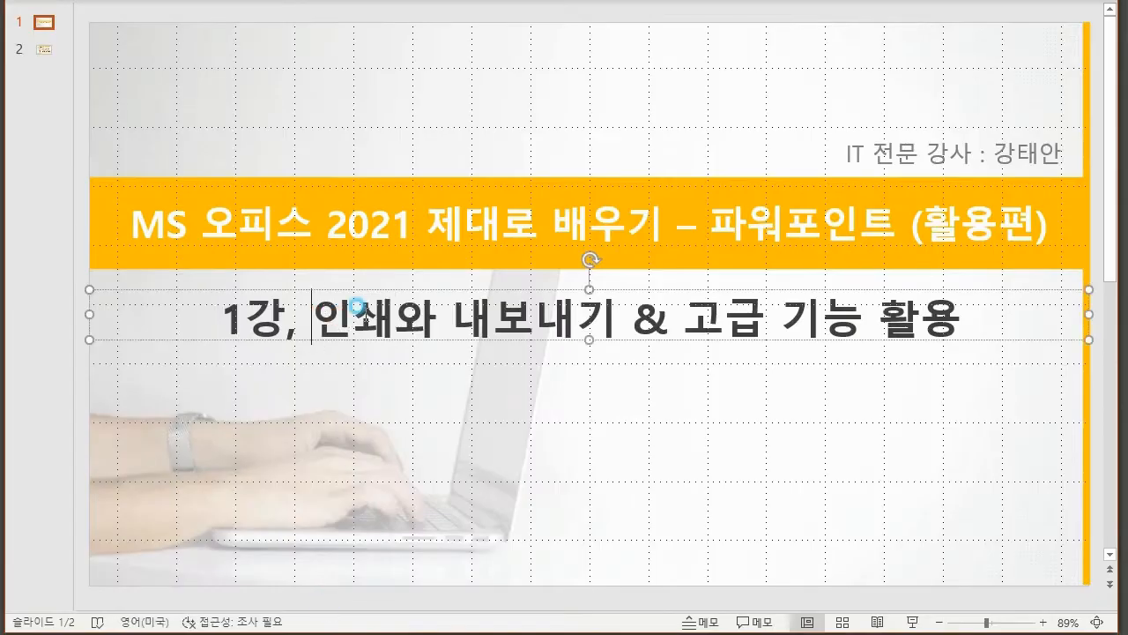
click(373, 368)
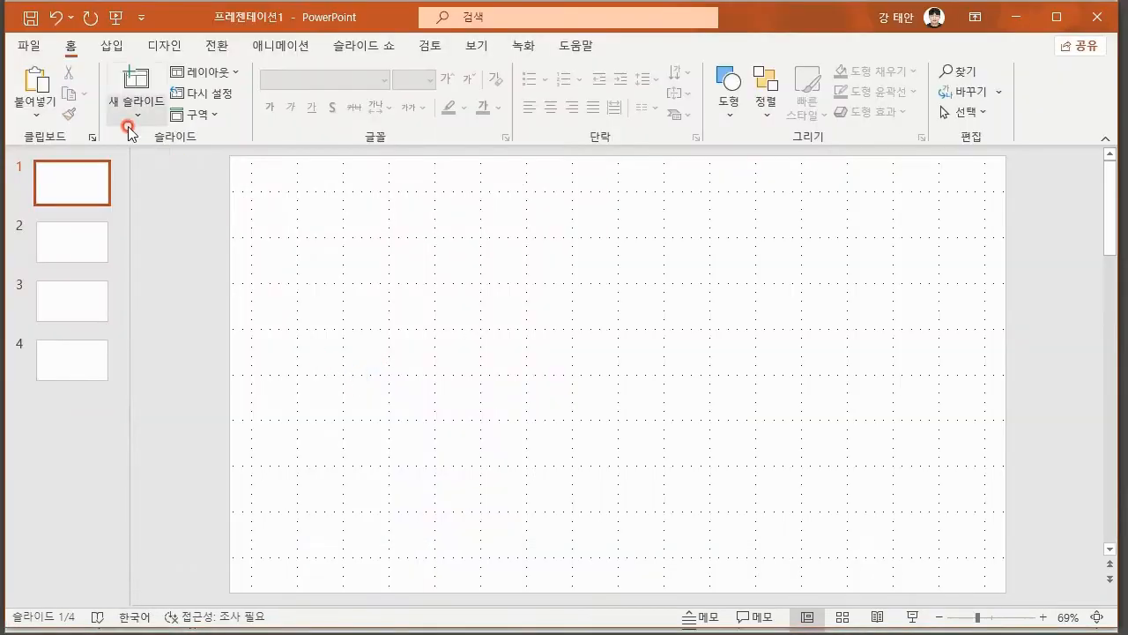
- Insert a large sun shape near the centre of slide 1
click(110, 46)
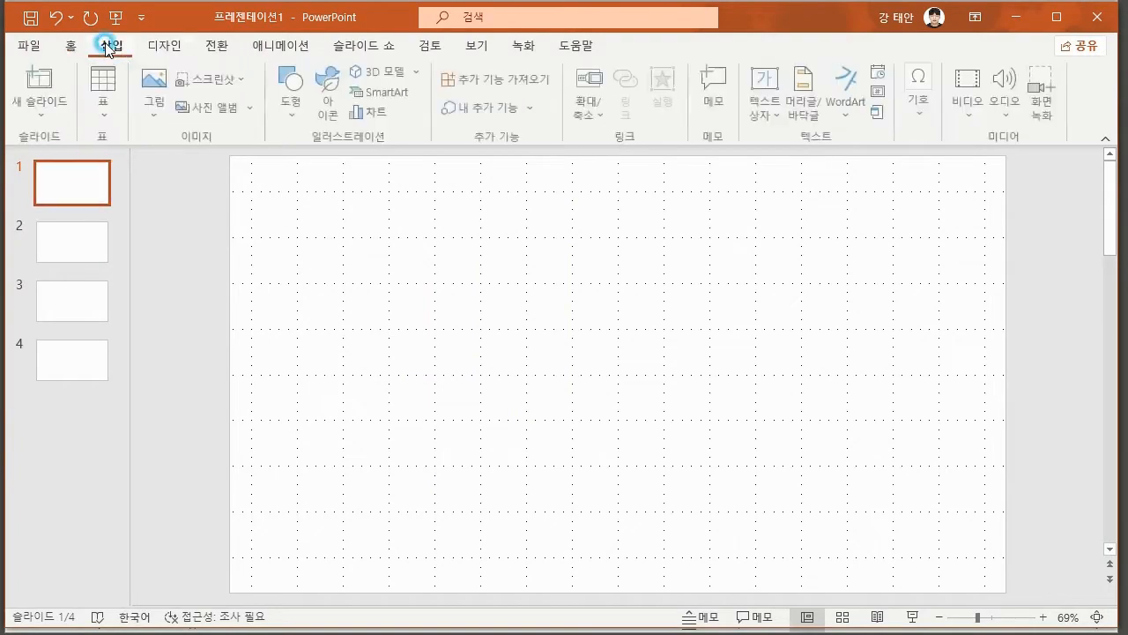
click(279, 113)
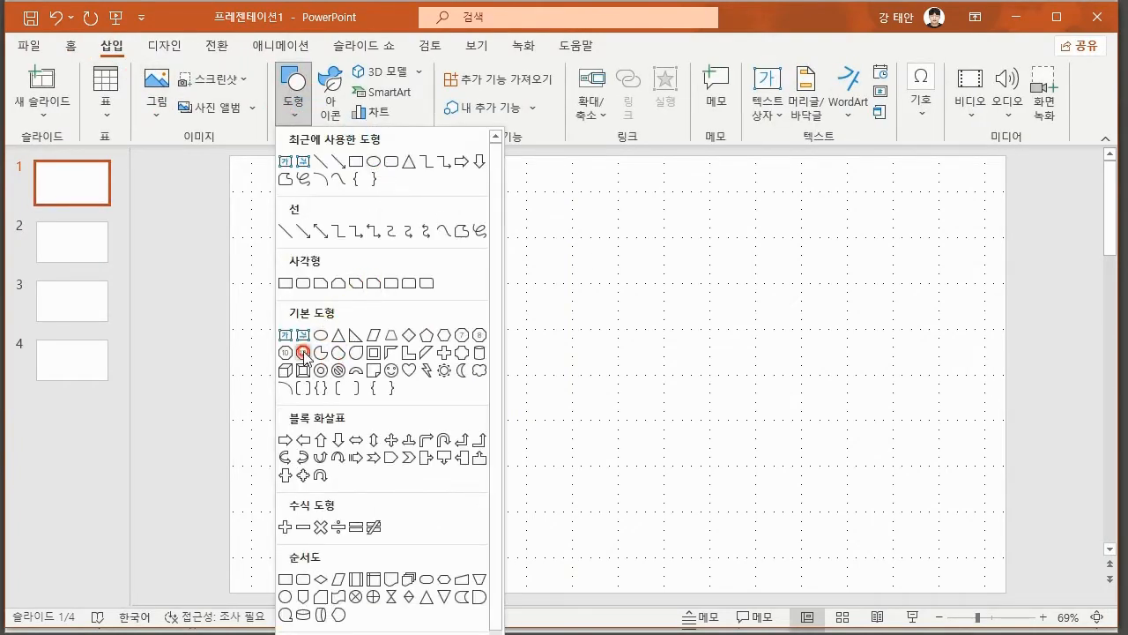
click(444, 370)
drag(487, 220, 781, 430)
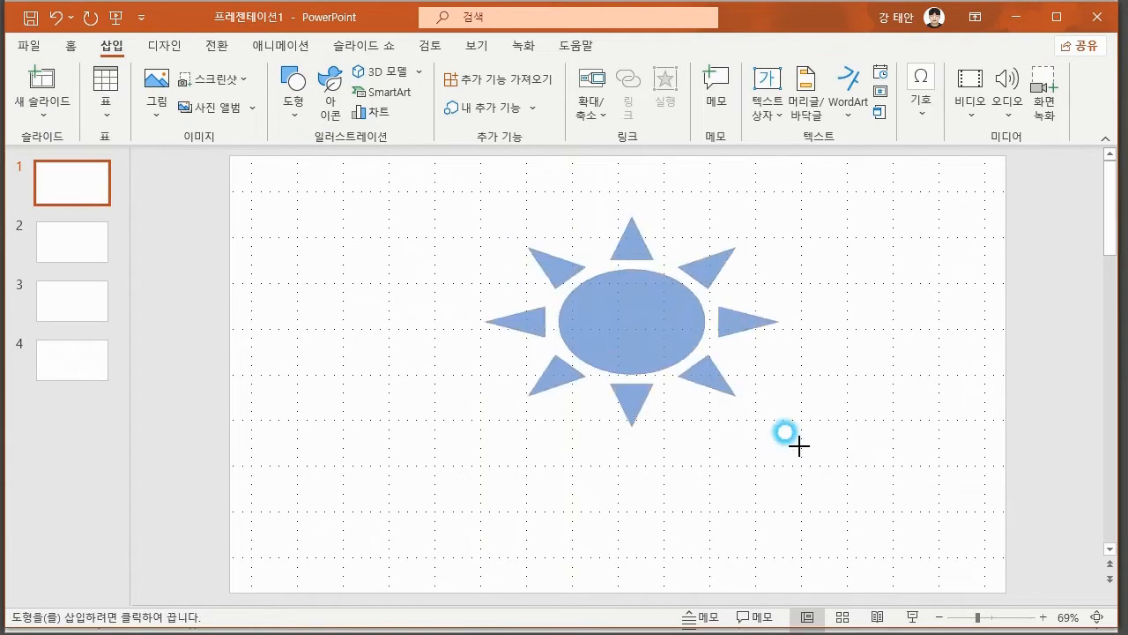
- Insert a large smiley face shape near the centre of slide 2
click(40, 233)
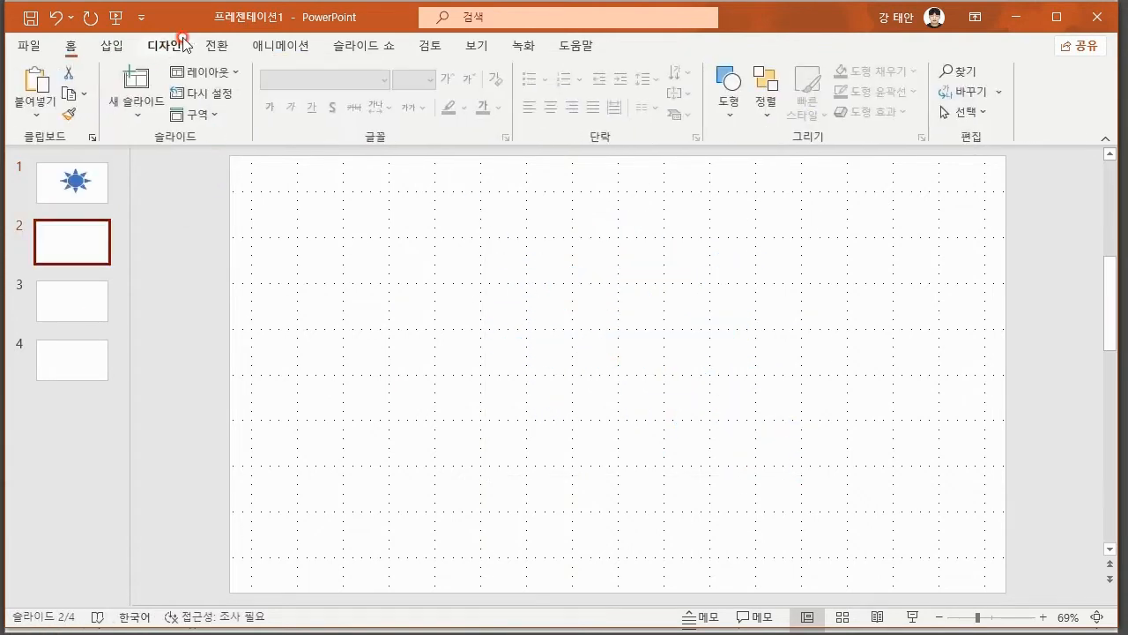
click(111, 45)
click(294, 88)
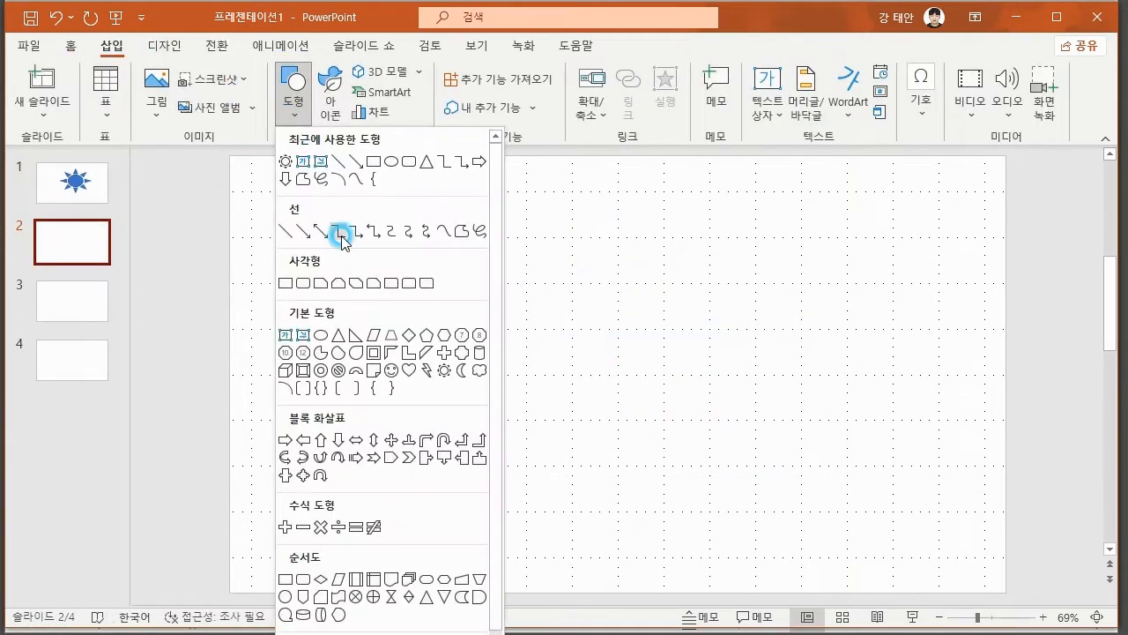
click(390, 370)
mouse_move(451, 224)
mouse_down()
mouse_move(461, 262)
mouse_move(777, 492)
mouse_up()
- Insert a lightning bolt about 12.3 cm high and 7.6 cm wide on slide 3 and place a copy beside it on the right
click(72, 300)
click(112, 45)
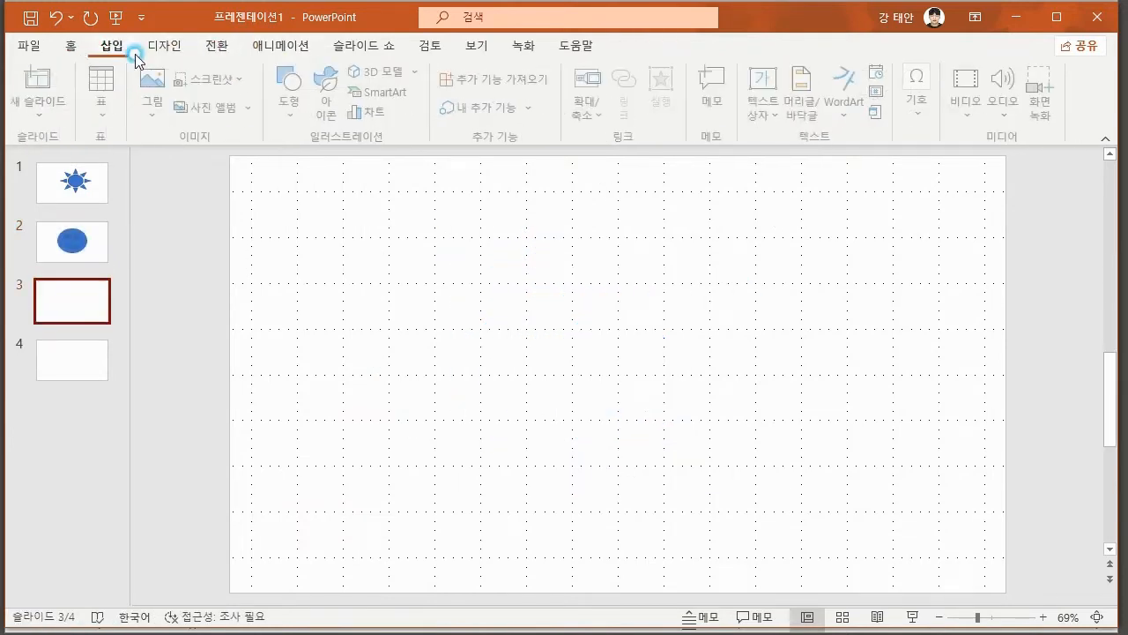
click(294, 88)
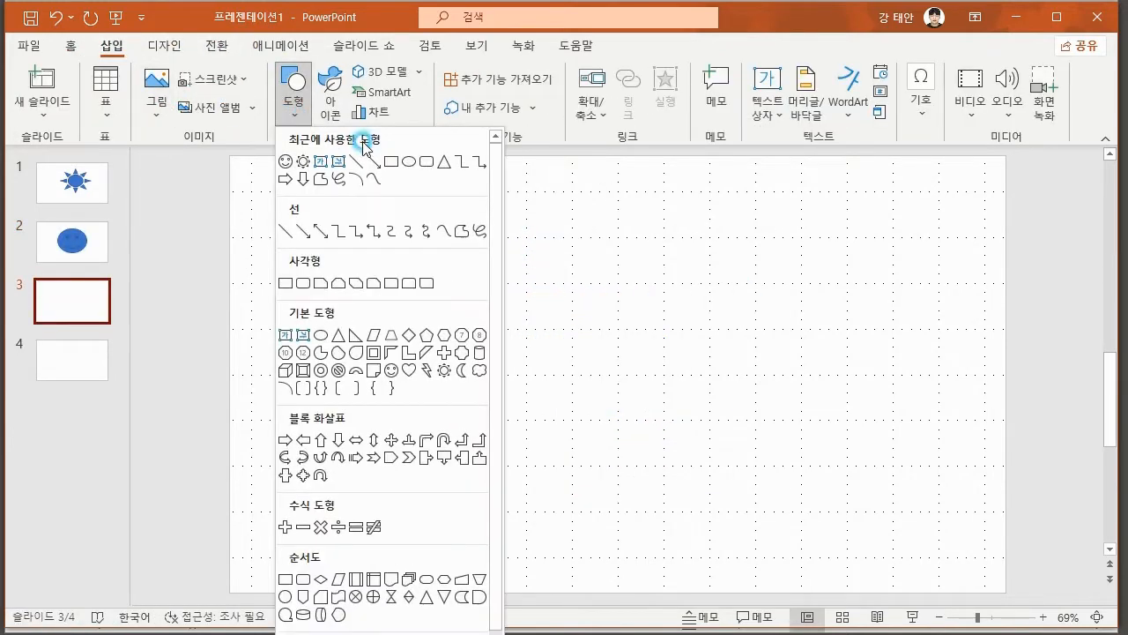
click(429, 371)
drag(433, 226, 607, 507)
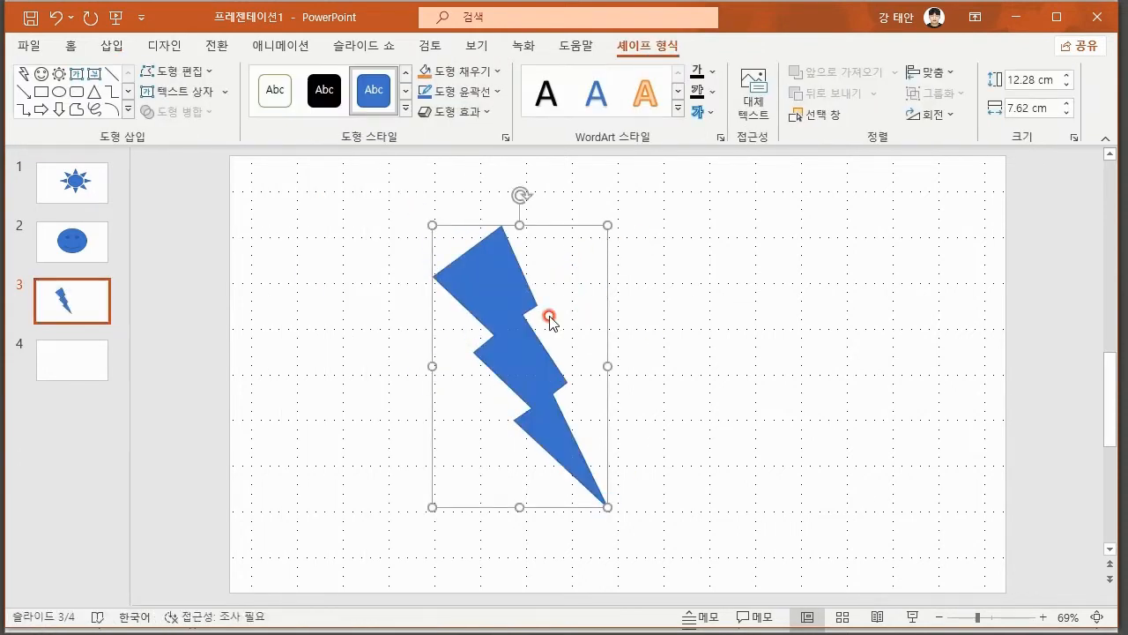
drag(503, 322, 718, 323)
click(852, 277)
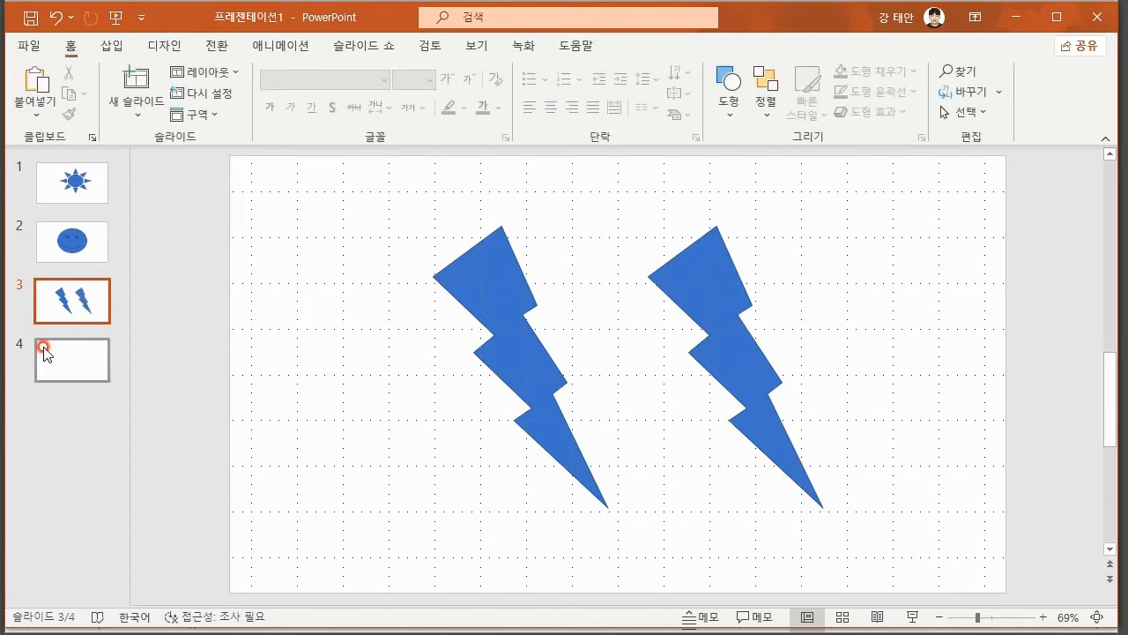
- Insert a large heart shape on slide 4 and shift it to the horizontal centre of the slide
click(44, 353)
click(109, 45)
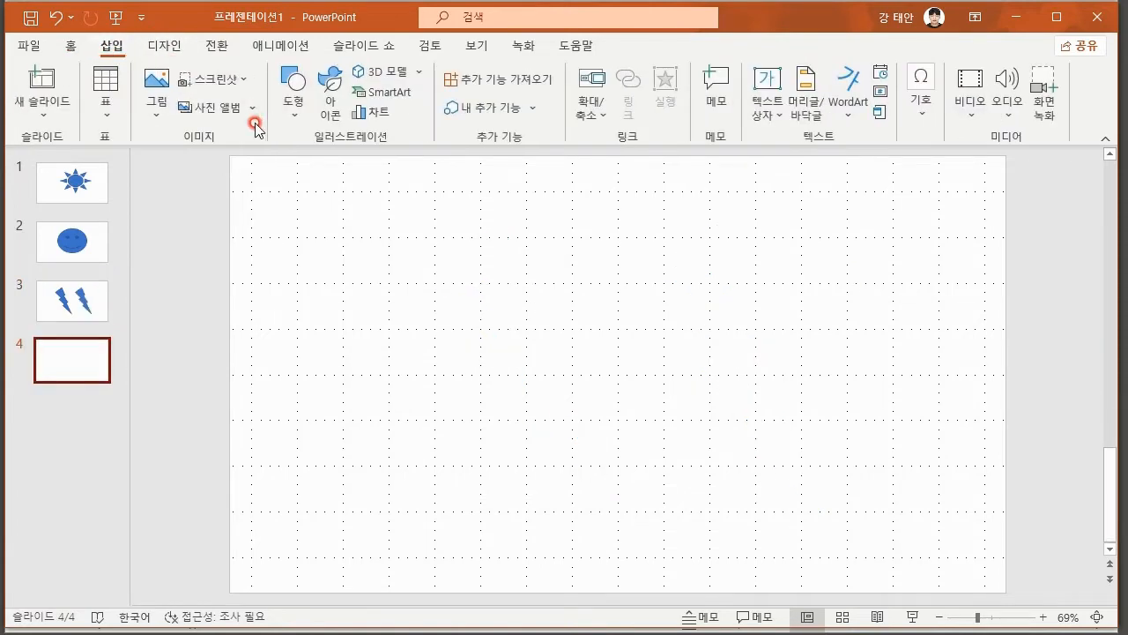
click(294, 97)
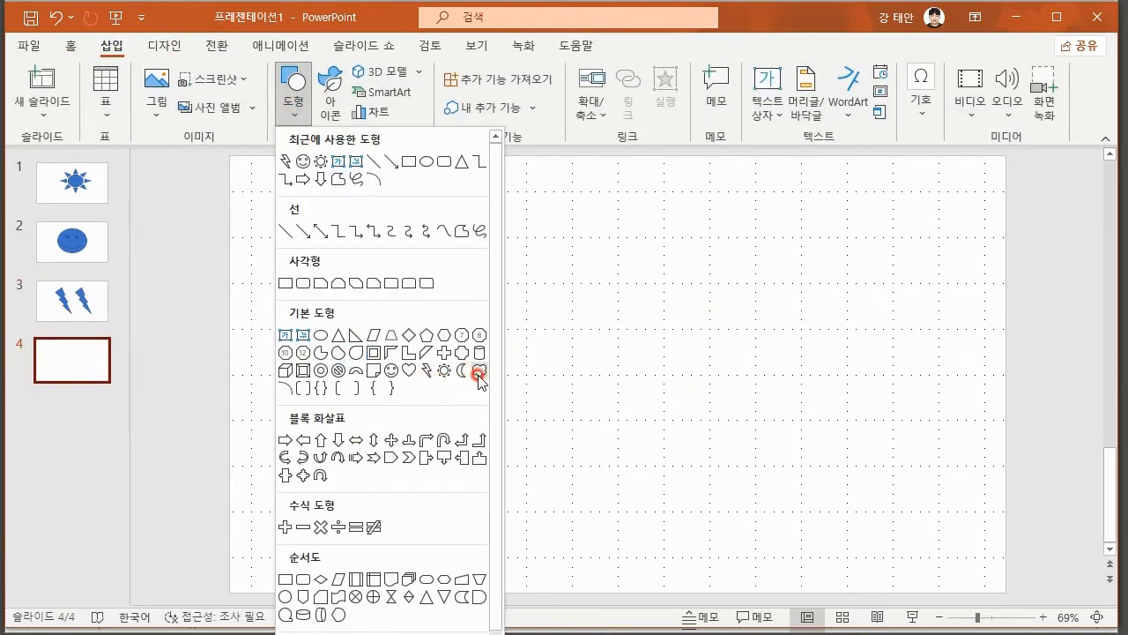
click(409, 370)
drag(505, 234, 815, 527)
drag(694, 414, 663, 418)
click(890, 405)
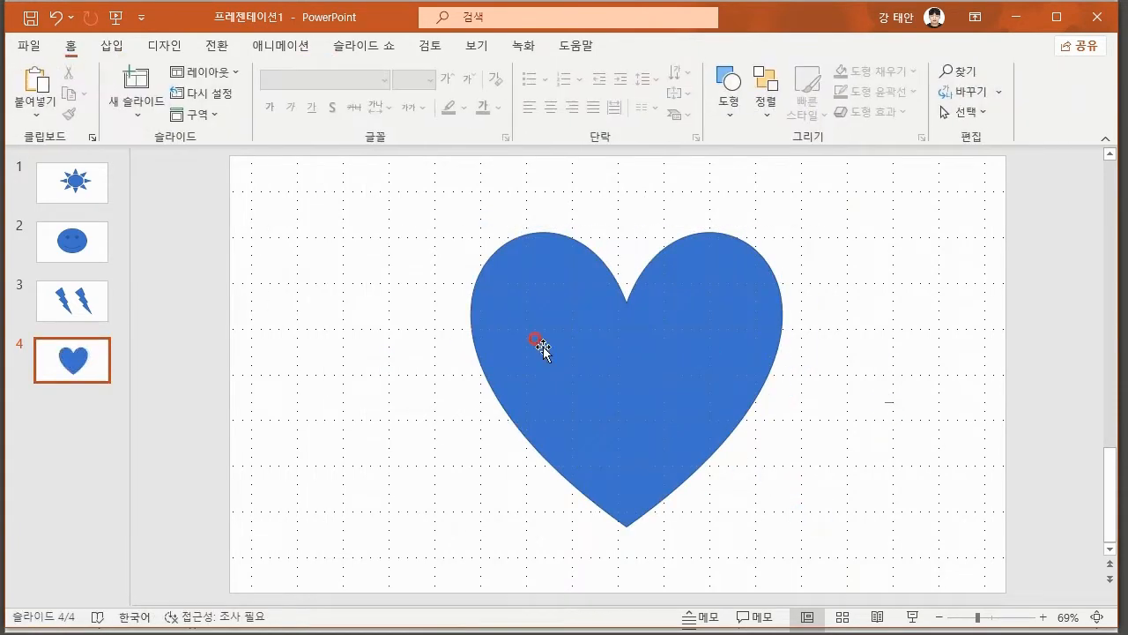
- Return to slide 1 and open the print settings for the presentation
click(102, 189)
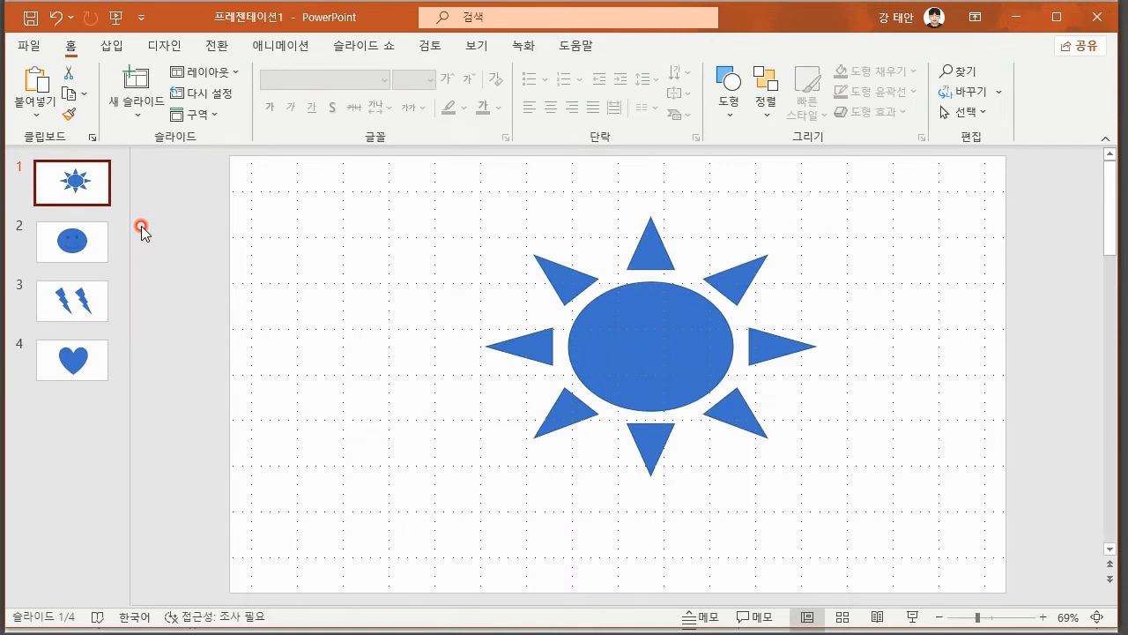
click(317, 309)
click(29, 44)
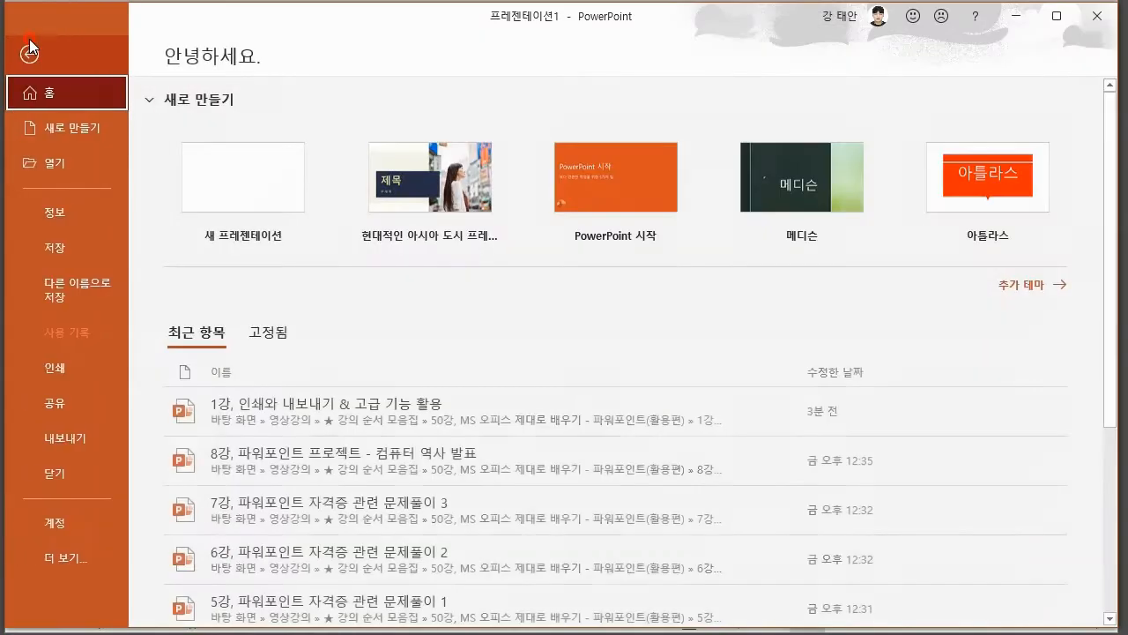
click(77, 374)
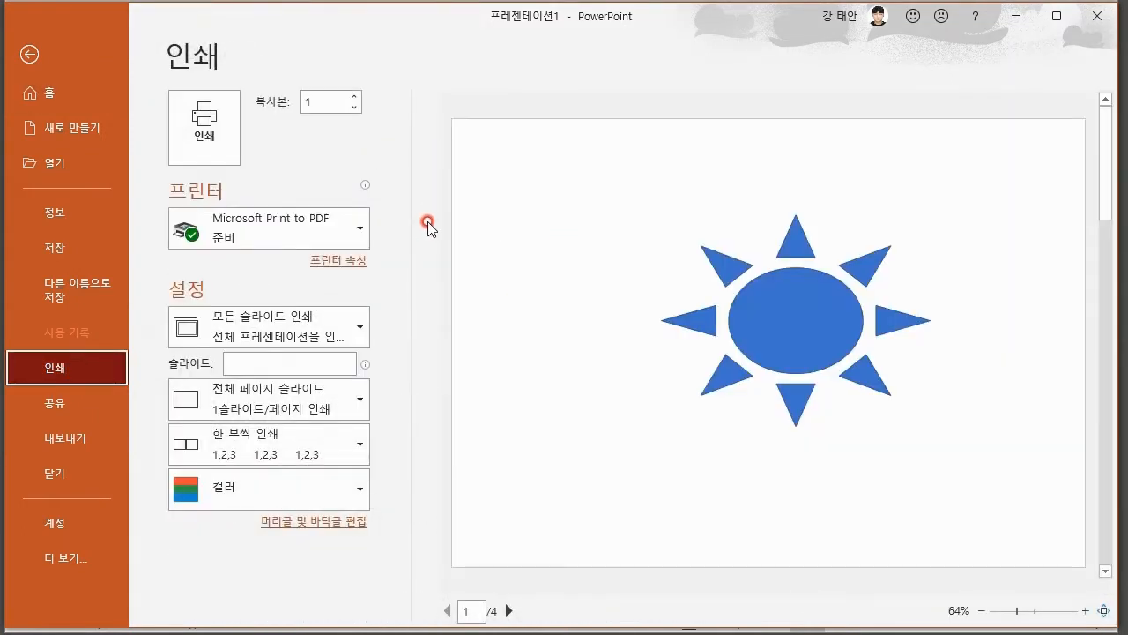
- Draw a dividing line over the print page and mark the settings side with an arrow and the handwritten label 설정
click(74, 2)
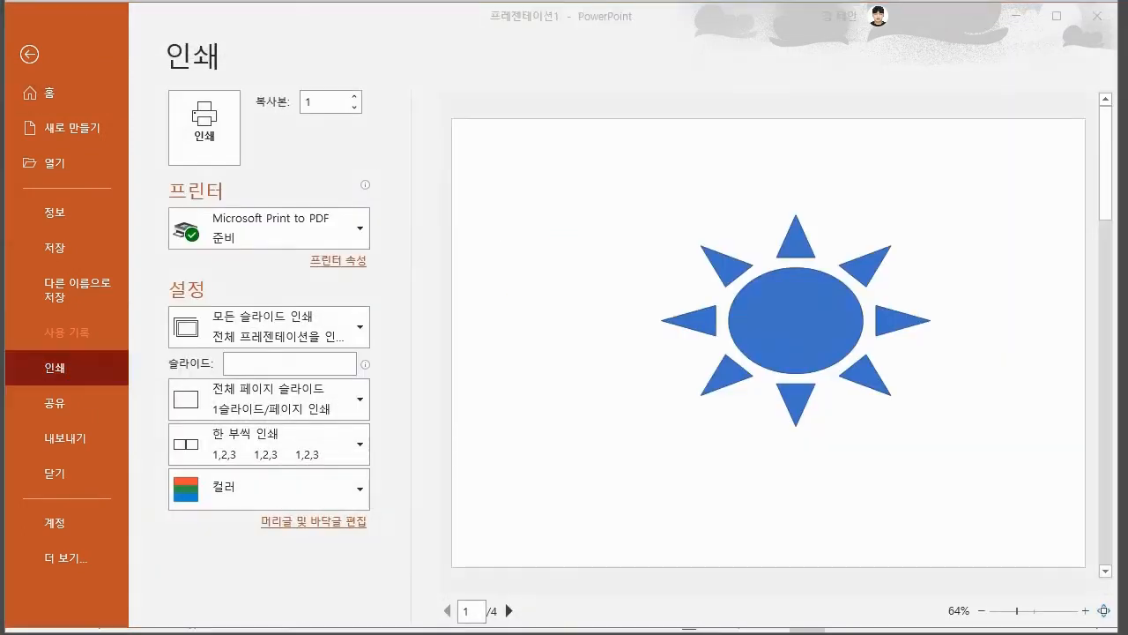
mouse_move(412, 45)
mouse_down()
mouse_move(427, 224)
mouse_move(420, 629)
mouse_up()
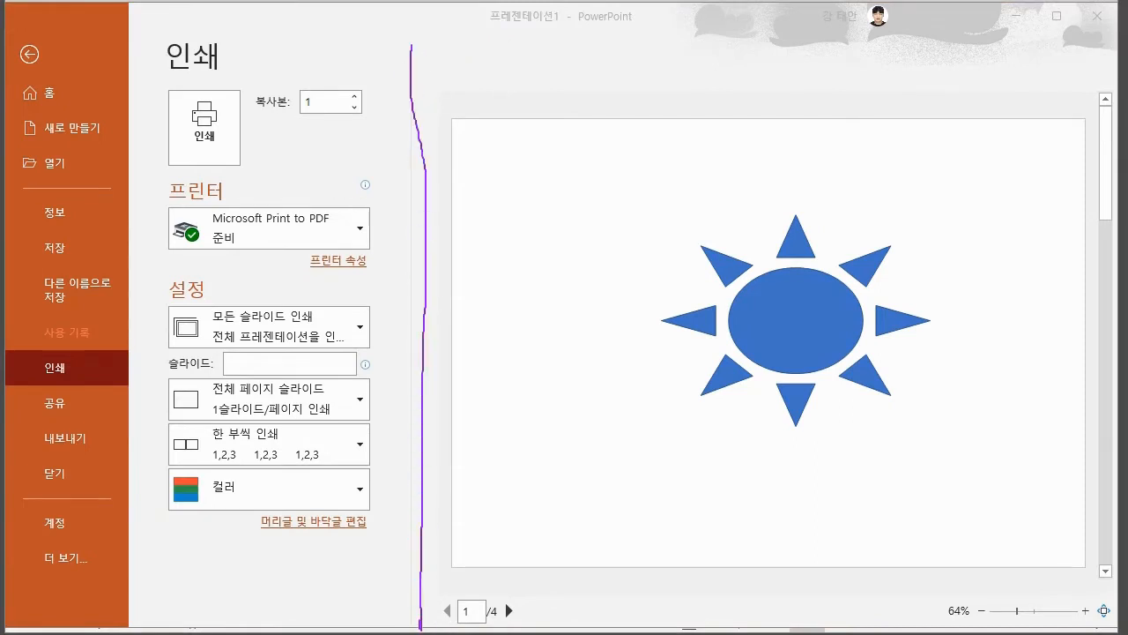
mouse_move(305, 21)
mouse_down()
mouse_move(275, 49)
mouse_move(294, 67)
mouse_up()
drag(273, 48, 382, 47)
mouse_move(322, 111)
mouse_down()
mouse_move(307, 139)
mouse_move(342, 141)
mouse_move(341, 115)
mouse_up()
mouse_move(341, 109)
mouse_down()
mouse_move(333, 150)
mouse_move(347, 150)
mouse_up()
drag(345, 126, 346, 143)
drag(351, 134, 366, 135)
mouse_move(367, 120)
mouse_down()
mouse_move(365, 156)
mouse_move(385, 164)
mouse_up()
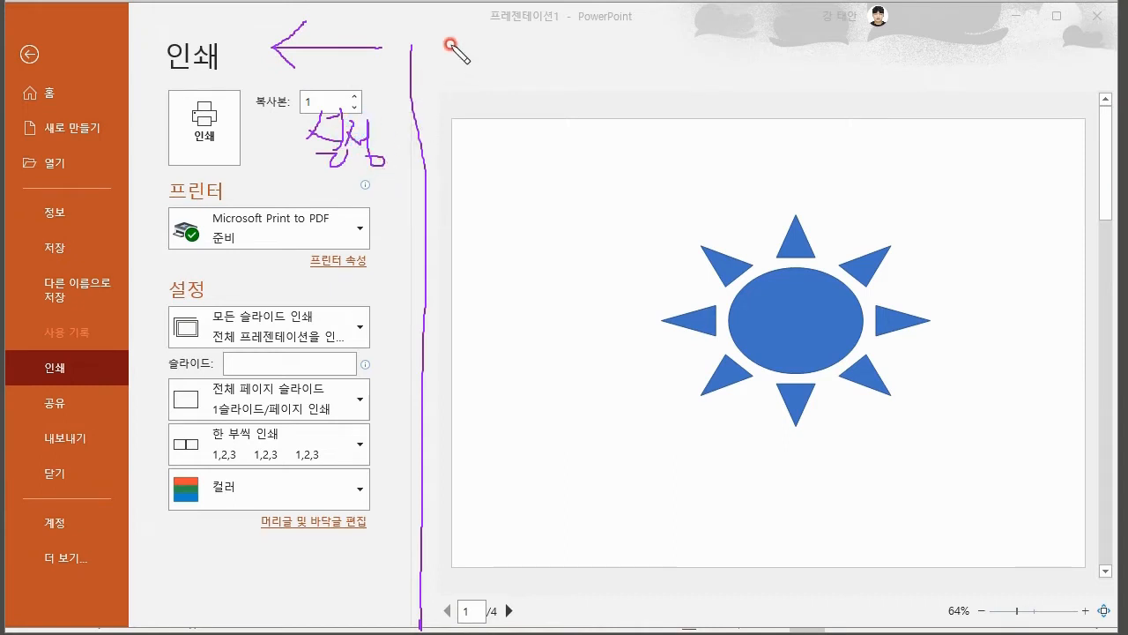
- Mark the preview side with an arrow and the handwritten label 미리보기, and clear the screen annotations
mouse_move(450, 43)
mouse_down()
mouse_move(564, 43)
mouse_move(530, 71)
mouse_up()
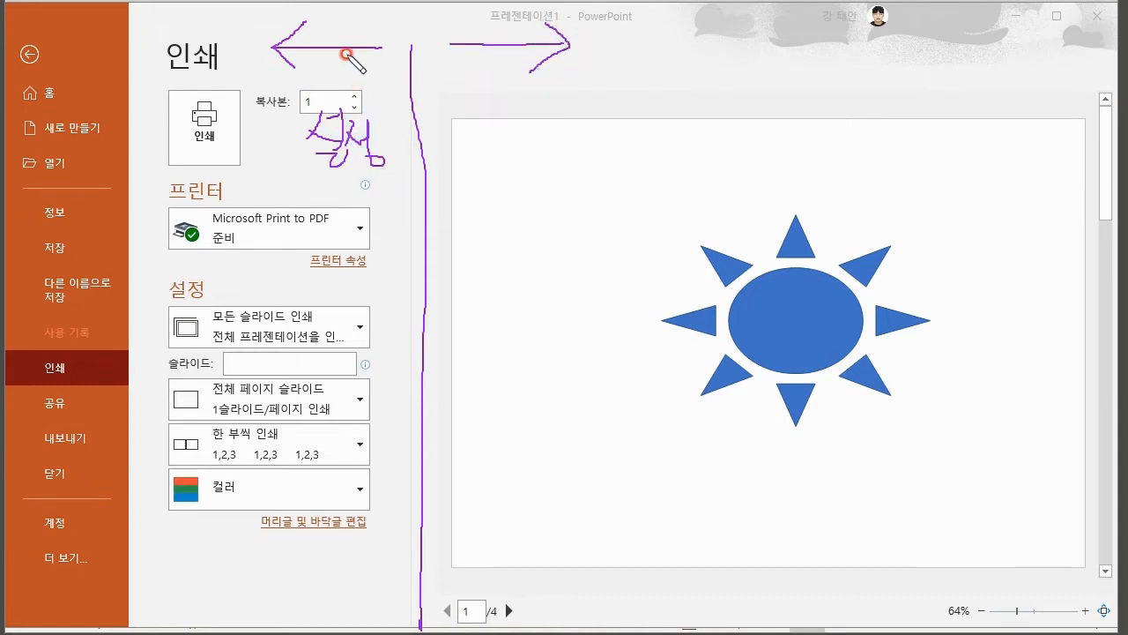
mouse_move(496, 106)
mouse_down()
mouse_move(502, 138)
mouse_move(529, 111)
mouse_move(536, 150)
mouse_up()
mouse_move(554, 104)
mouse_down()
mouse_move(556, 148)
mouse_move(564, 121)
mouse_move(594, 133)
mouse_move(630, 113)
mouse_move(651, 134)
mouse_up()
click(648, 134)
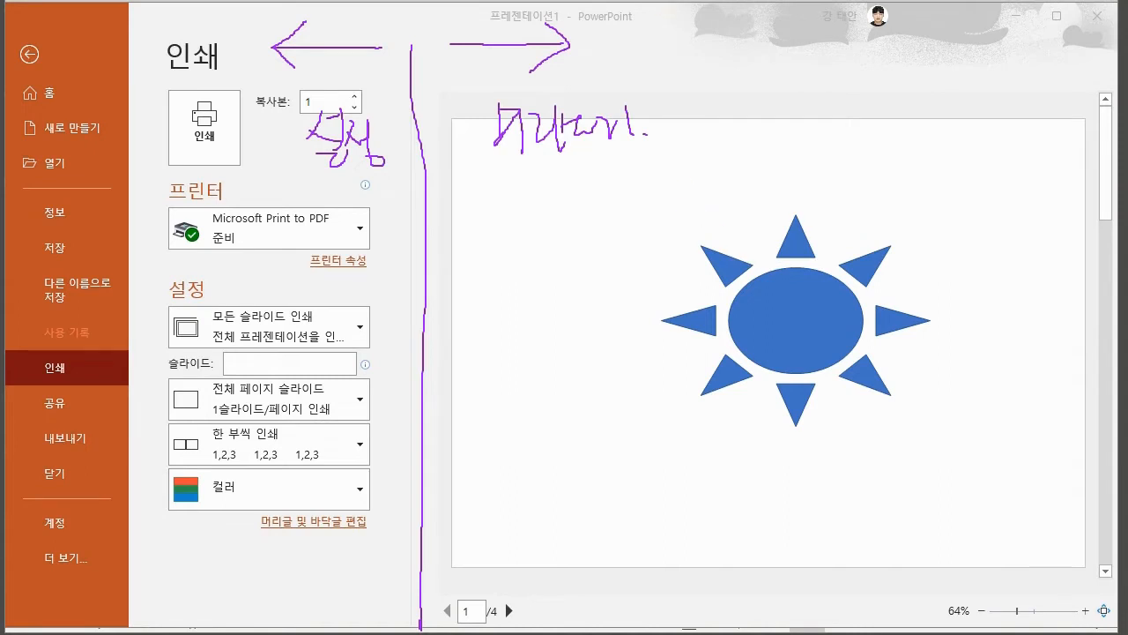
key(Escape)
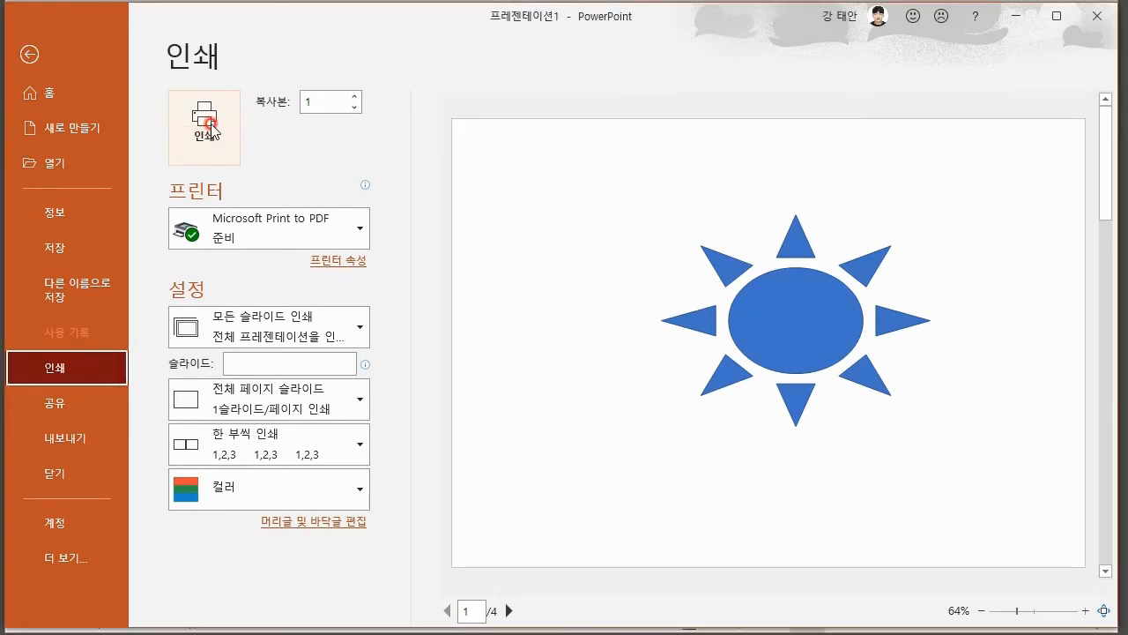
- Review the number-of-copies setting and the list of available printers
click(308, 101)
click(331, 101)
click(319, 143)
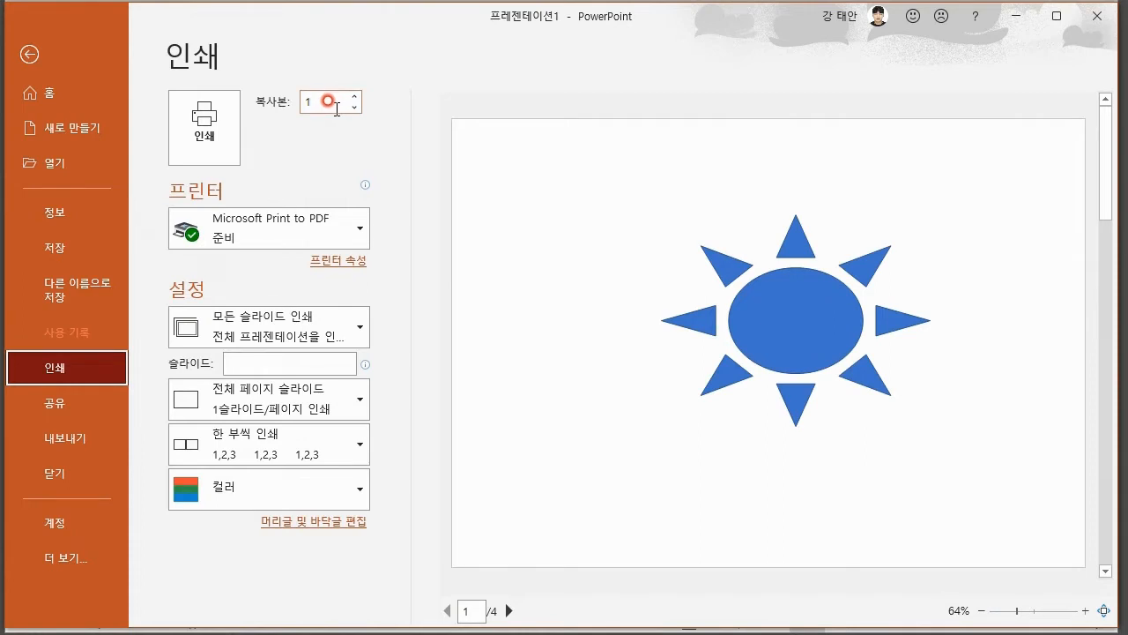
click(350, 227)
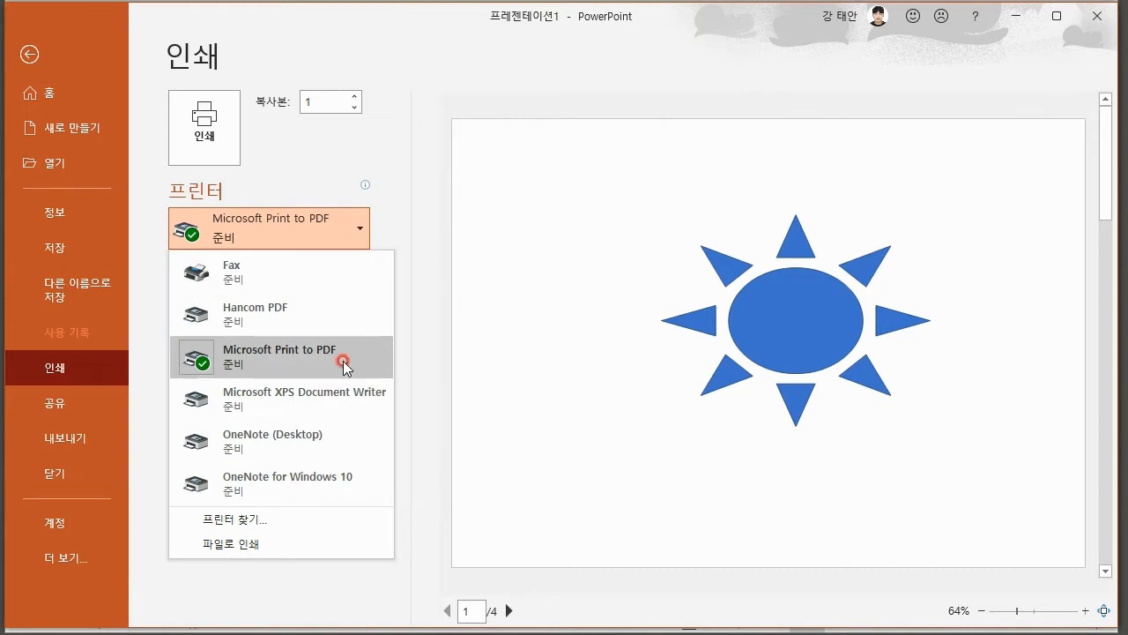
click(421, 166)
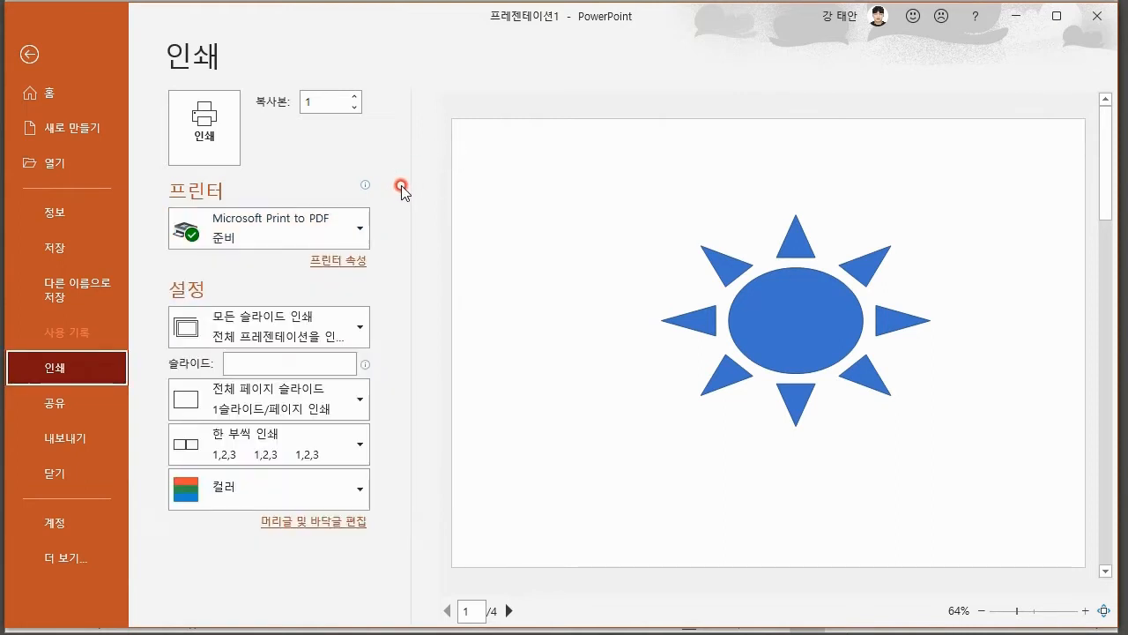
- Check the page orientation setting in the Microsoft Print to PDF properties and cancel without changes
click(342, 262)
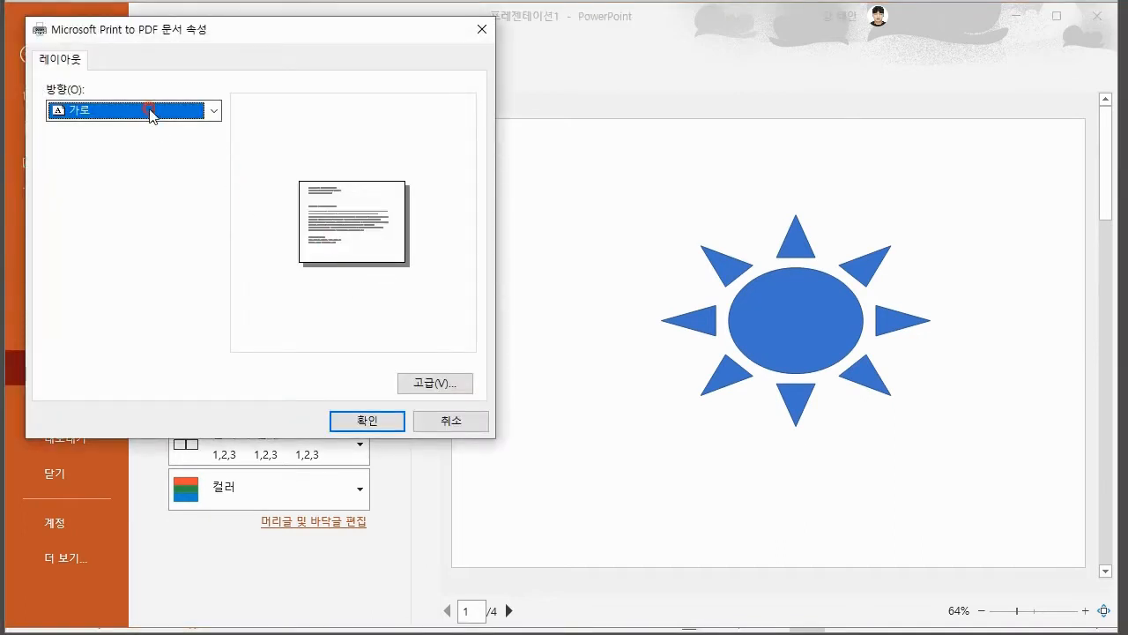
click(160, 108)
click(164, 106)
click(433, 422)
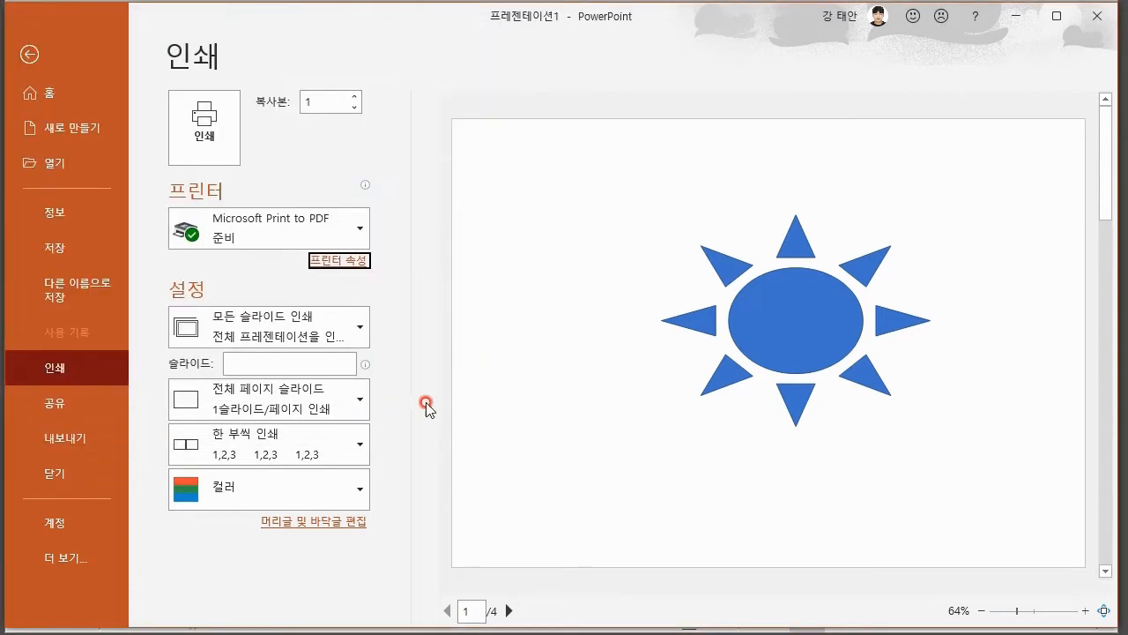
click(355, 260)
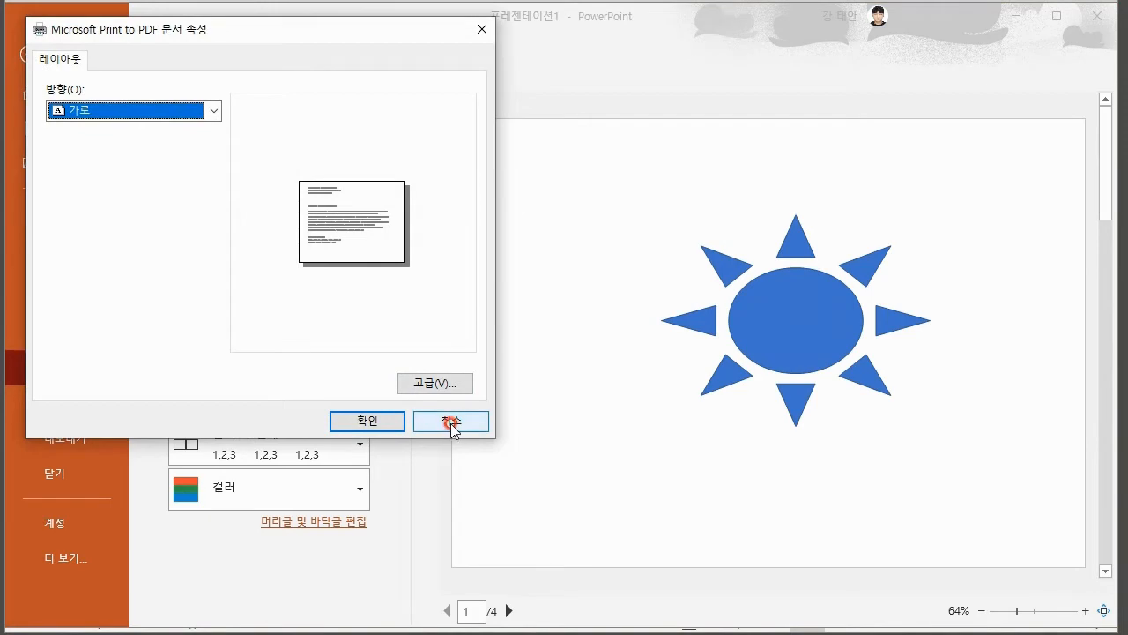
click(449, 422)
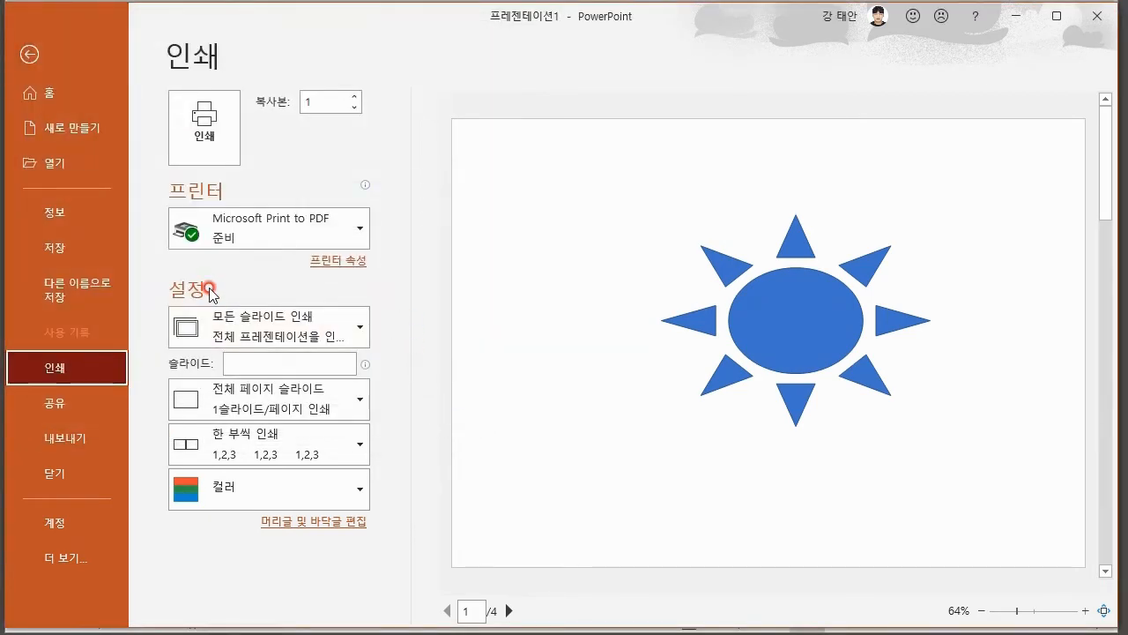
- Set the print range to 현재 슬라이드 인쇄 (Print Current Slide), check the selected slide in the editor and reopen the print settings
click(350, 323)
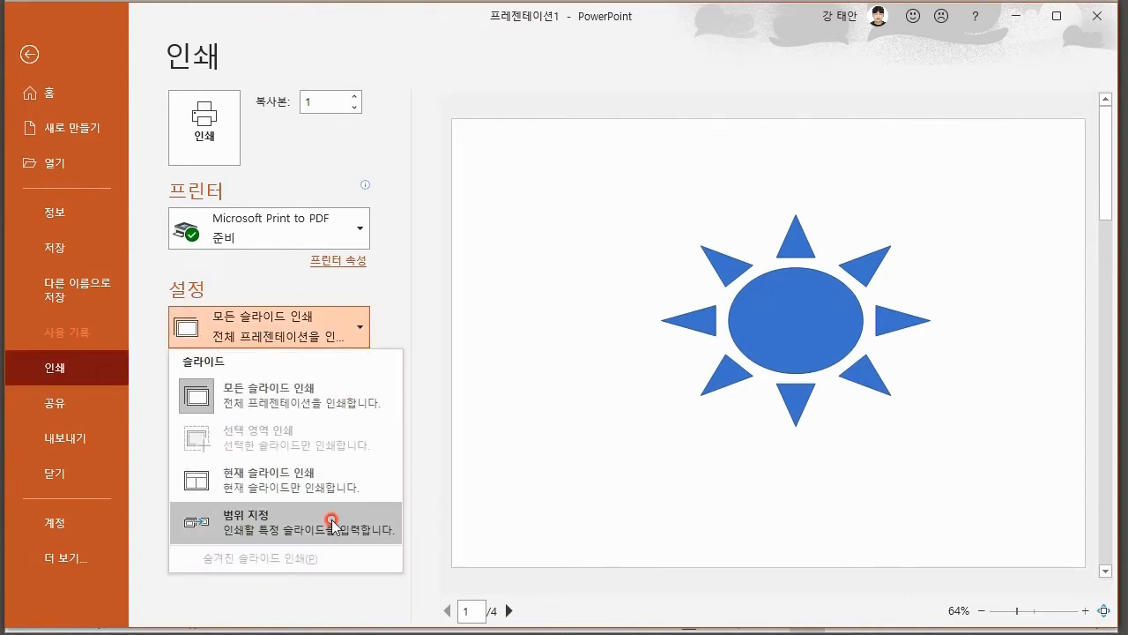
click(337, 474)
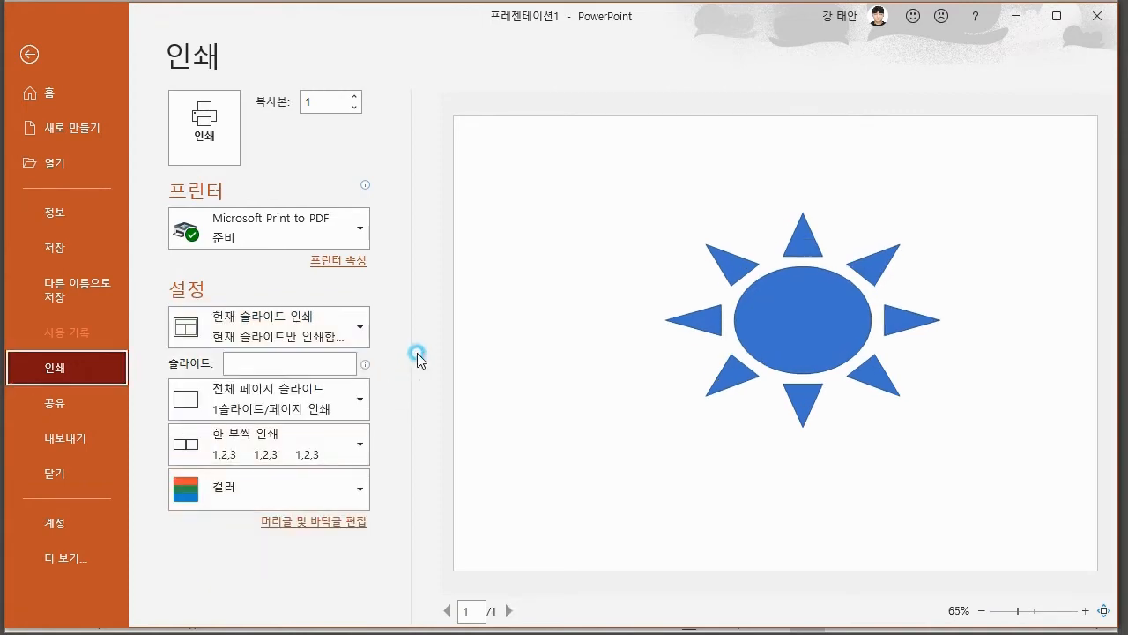
click(30, 55)
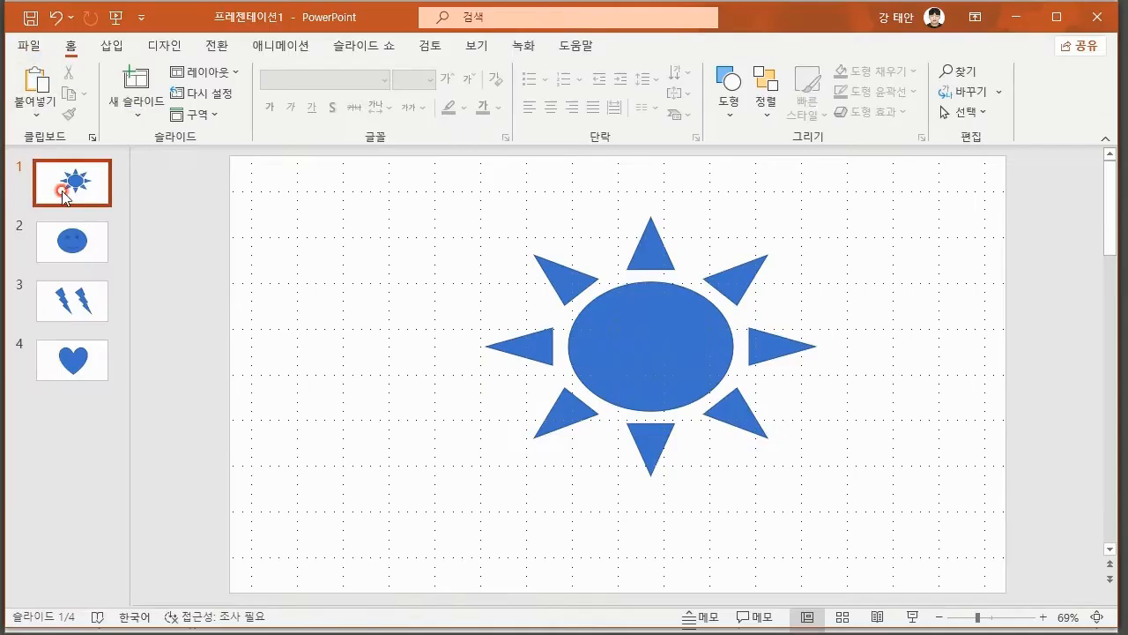
click(29, 45)
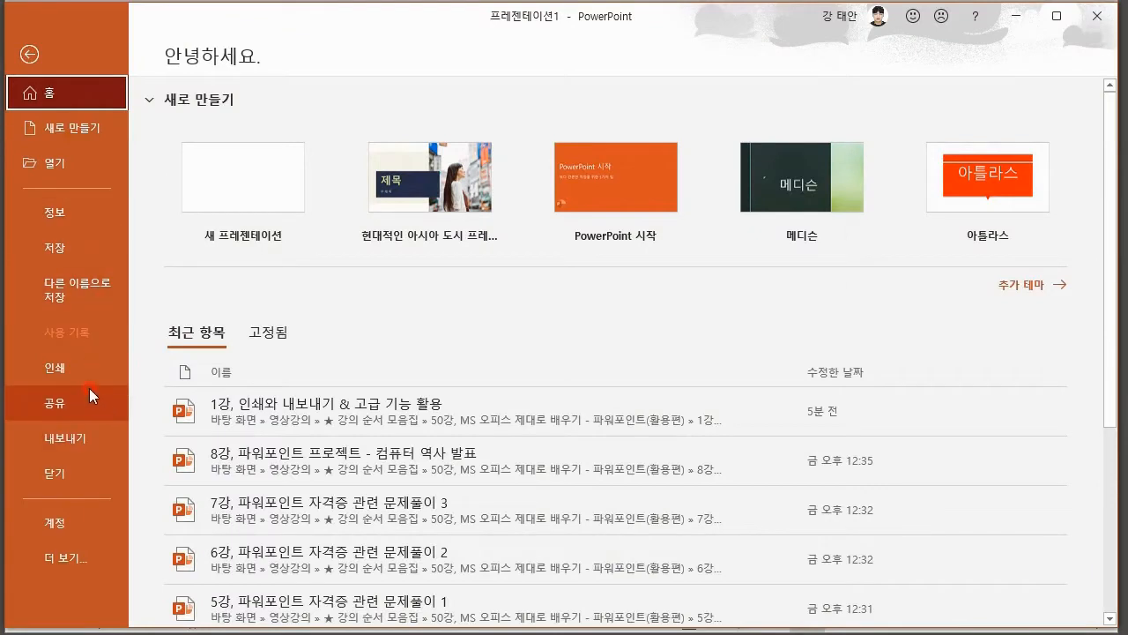
click(85, 374)
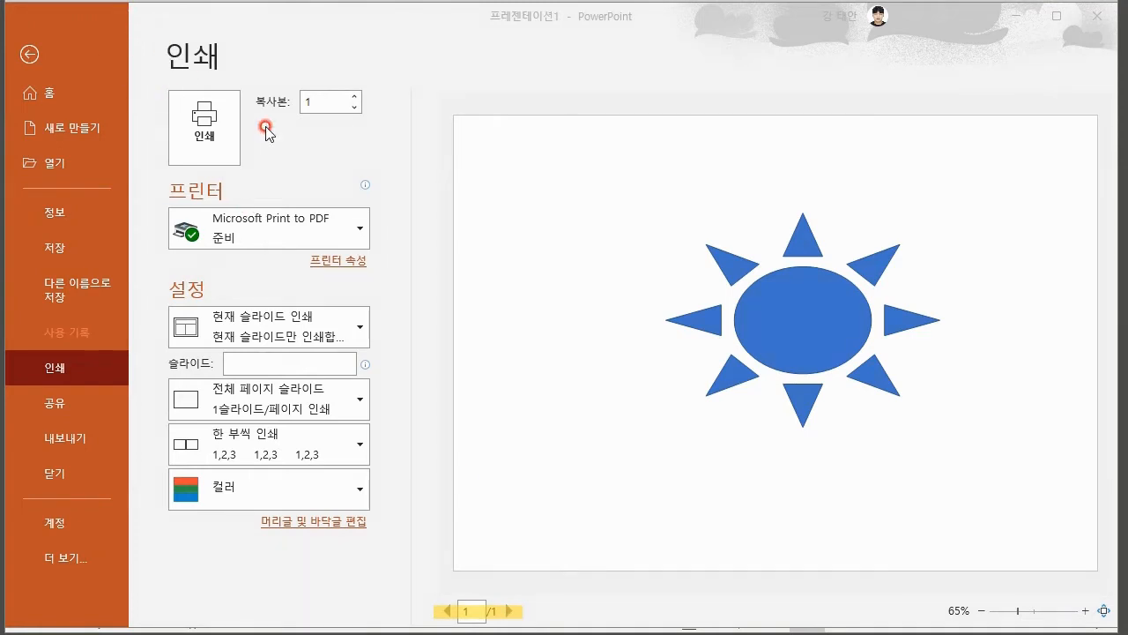
- Set the print range to 범위 지정 (Custom Range) and enter slides 2,4
click(353, 333)
click(357, 397)
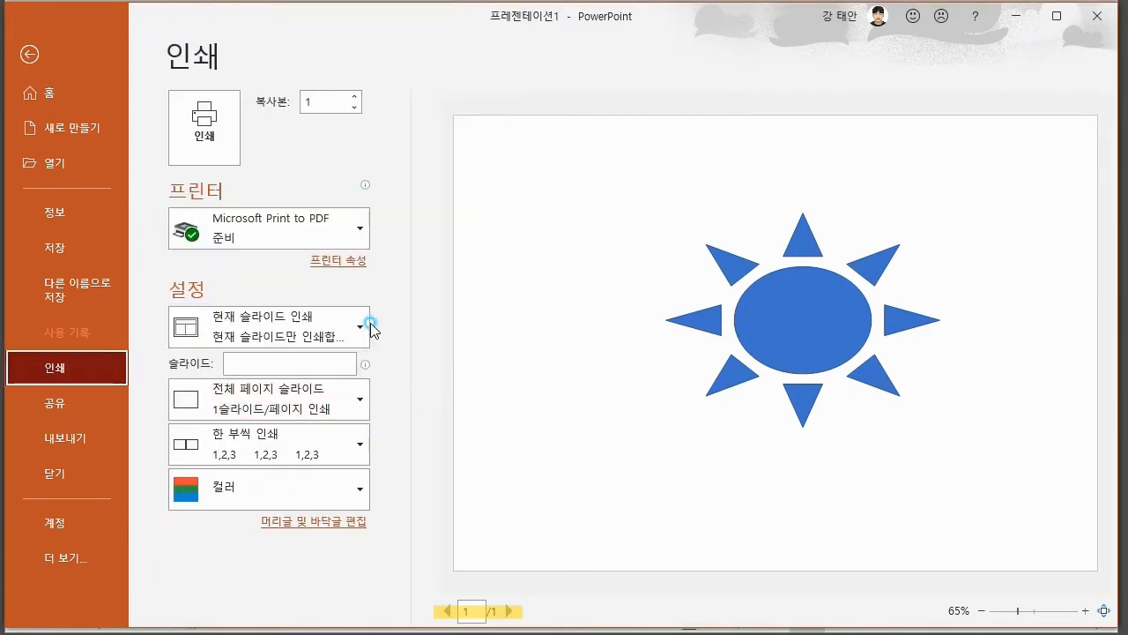
click(366, 319)
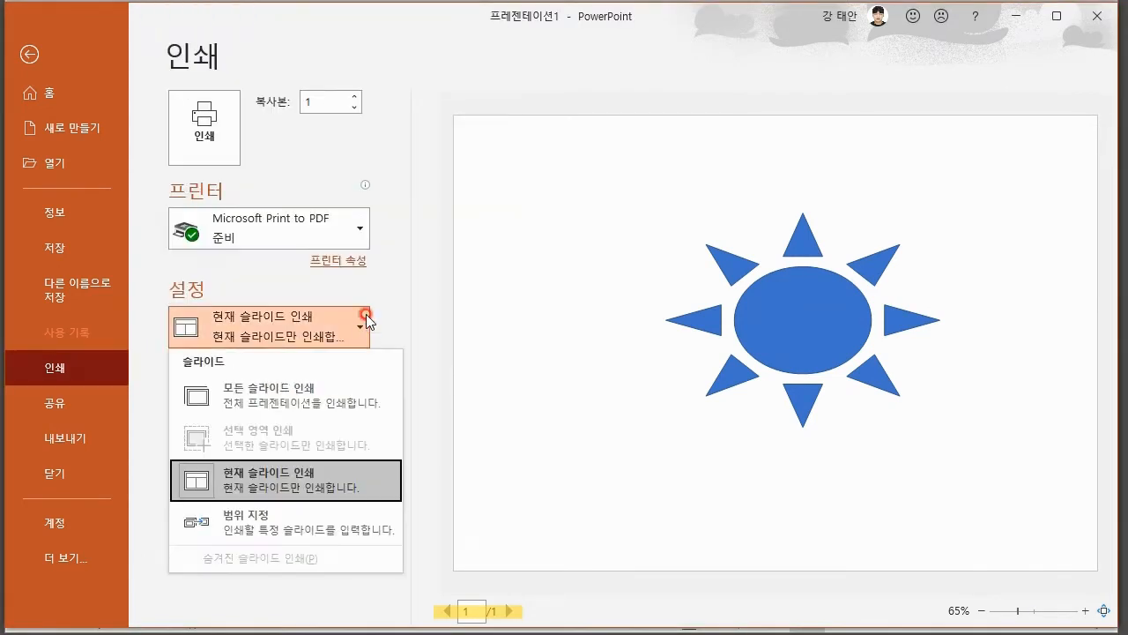
click(314, 520)
click(264, 363)
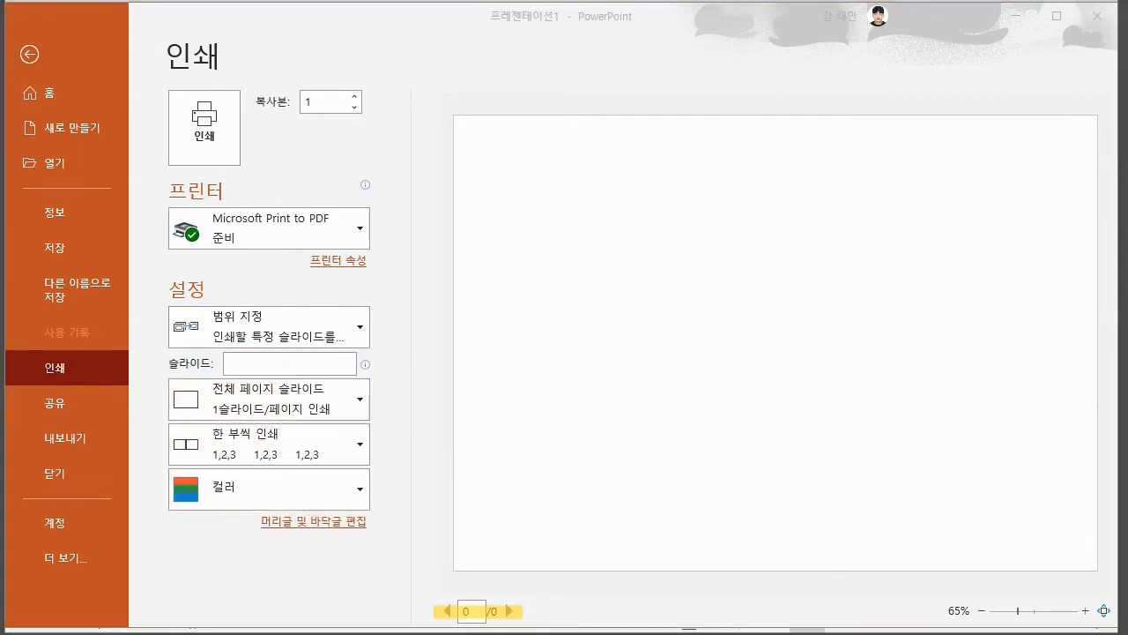
click(321, 362)
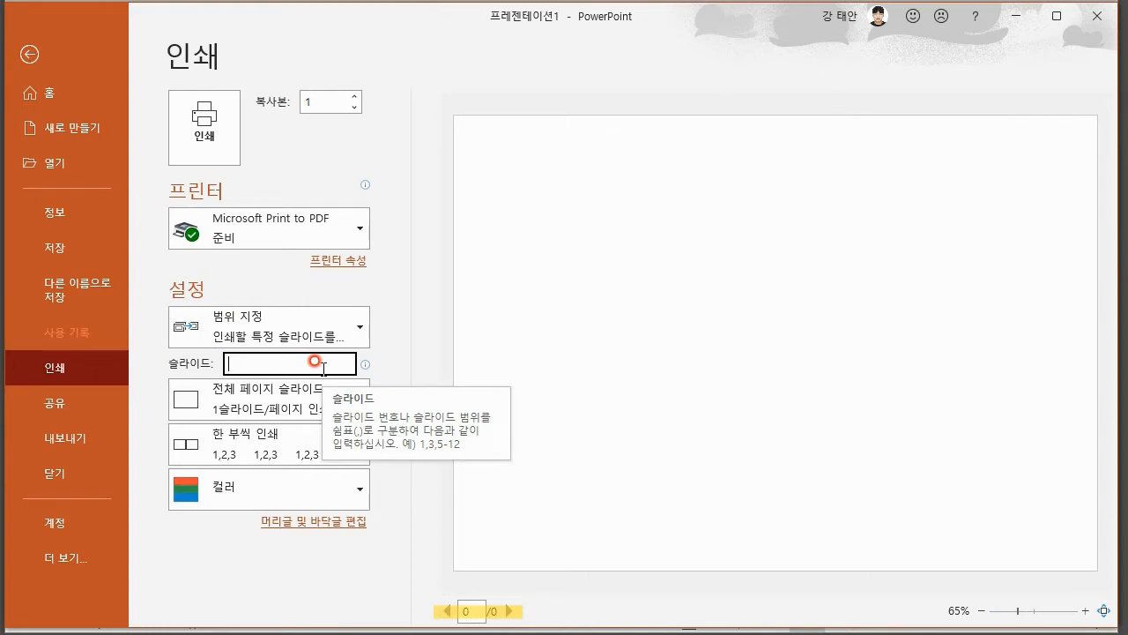
text(2,)
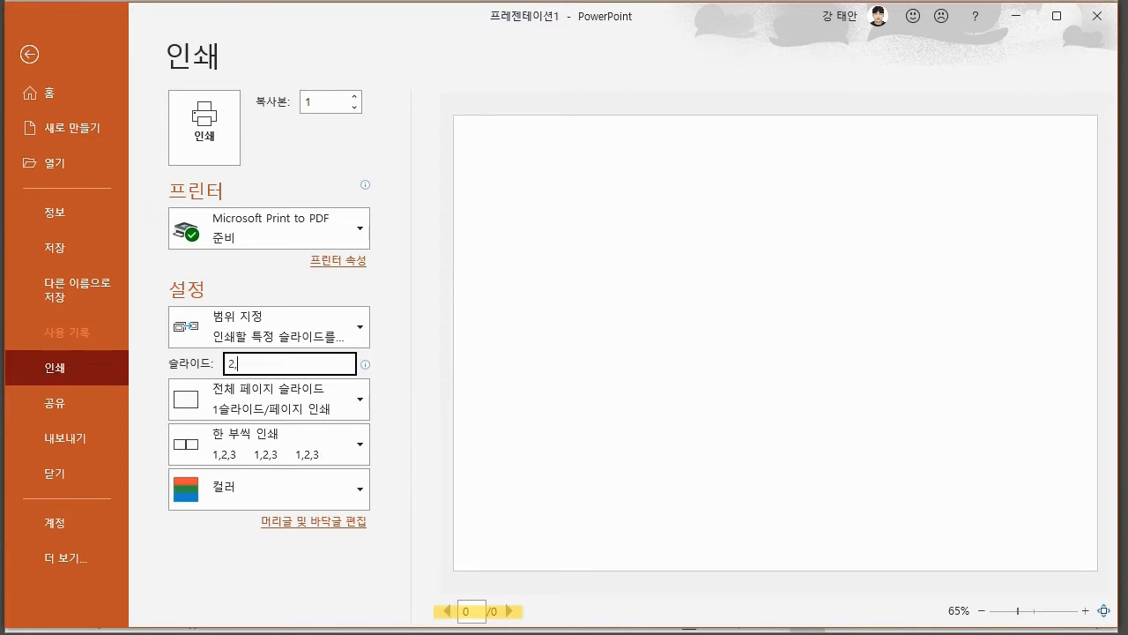
text(4)
click(407, 358)
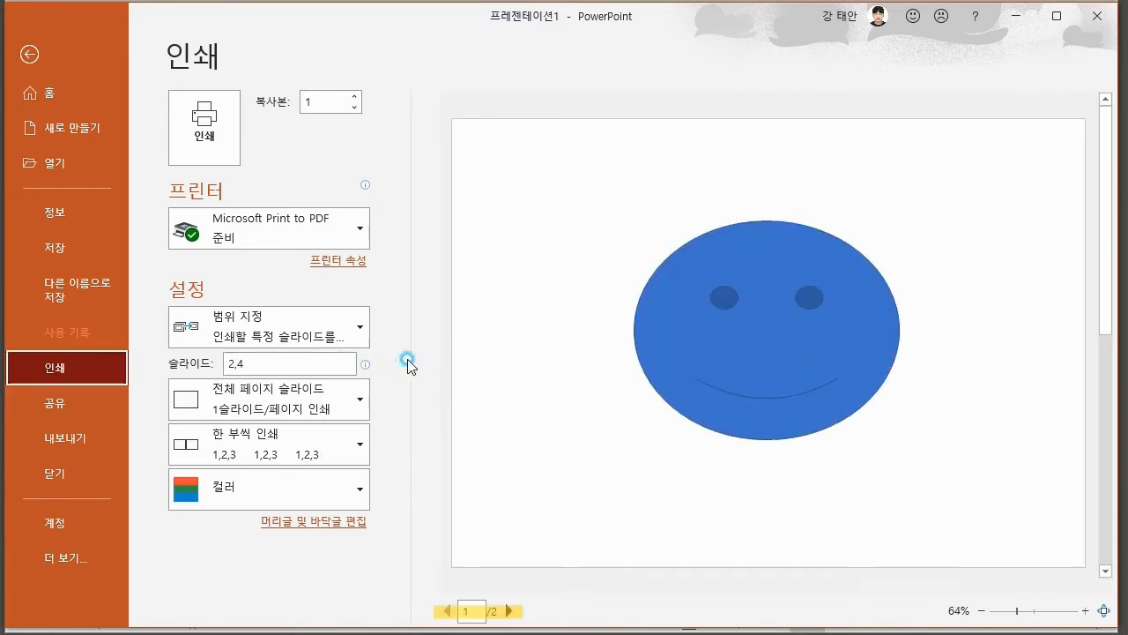
- Page back and forth through the print preview of the chosen slides
click(505, 608)
click(446, 610)
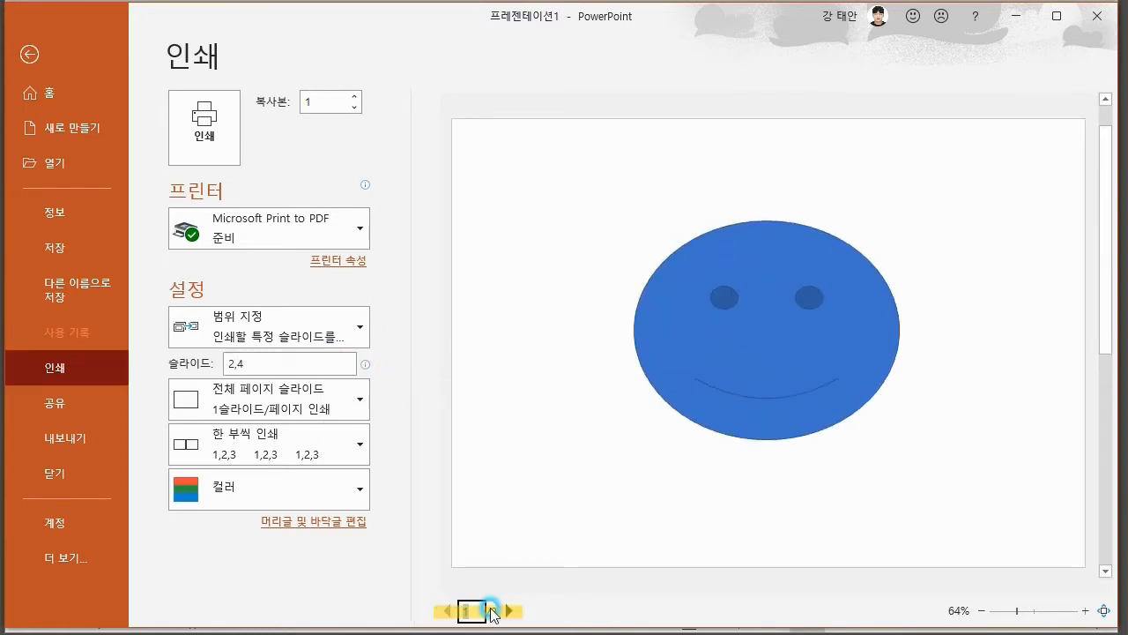
click(507, 609)
click(447, 610)
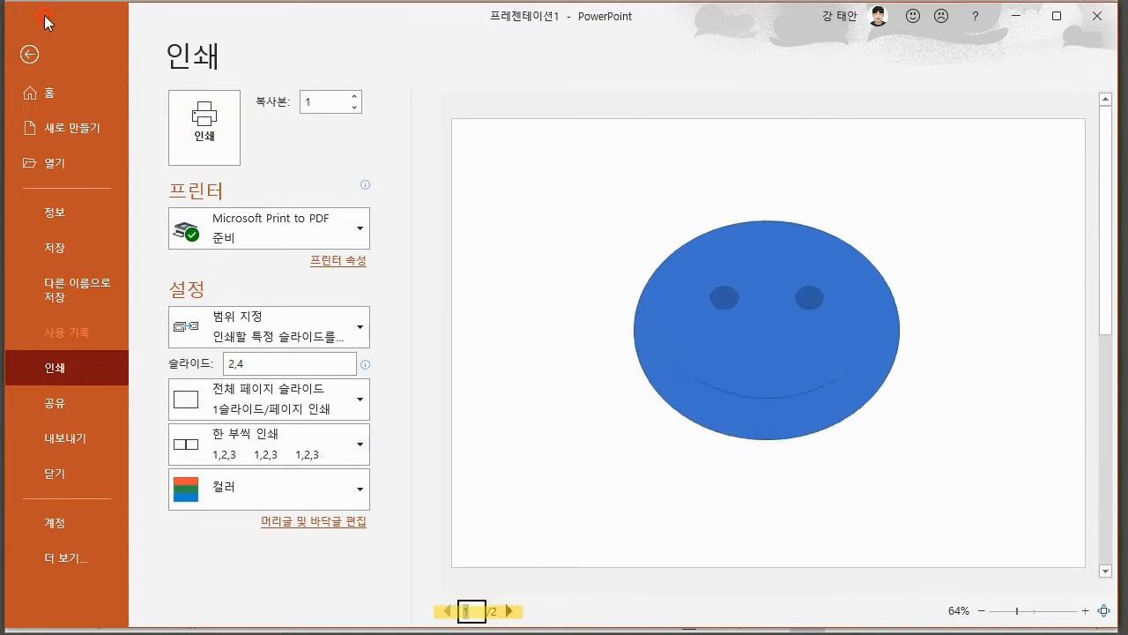
- Clear the screen highlight, return to the editor and check slides 2 and 4
click(646, 1)
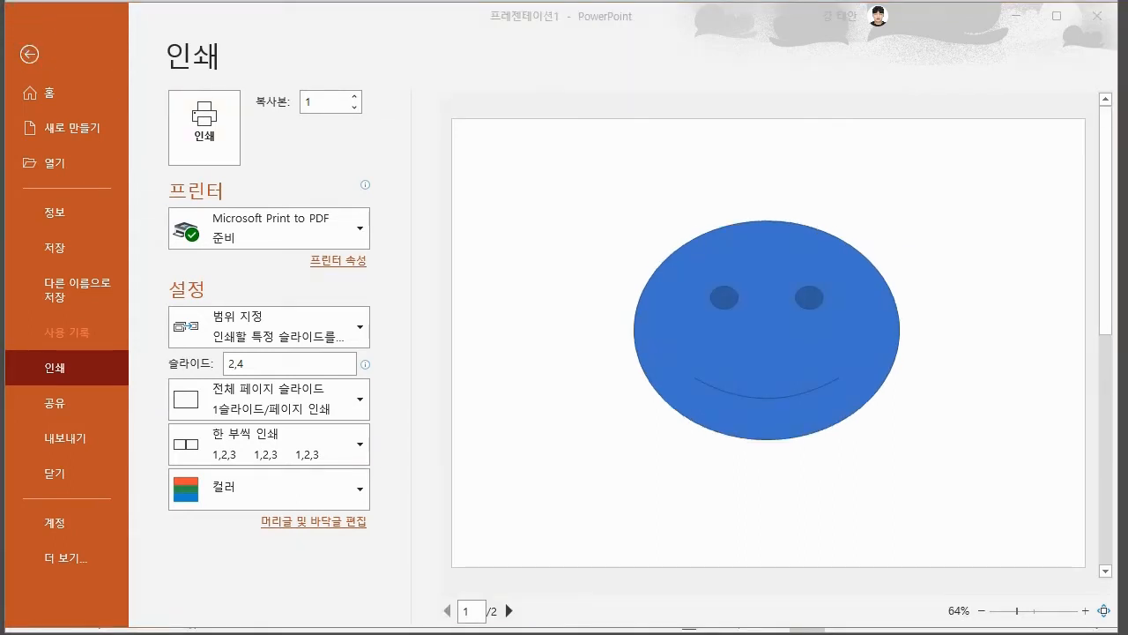
click(47, 62)
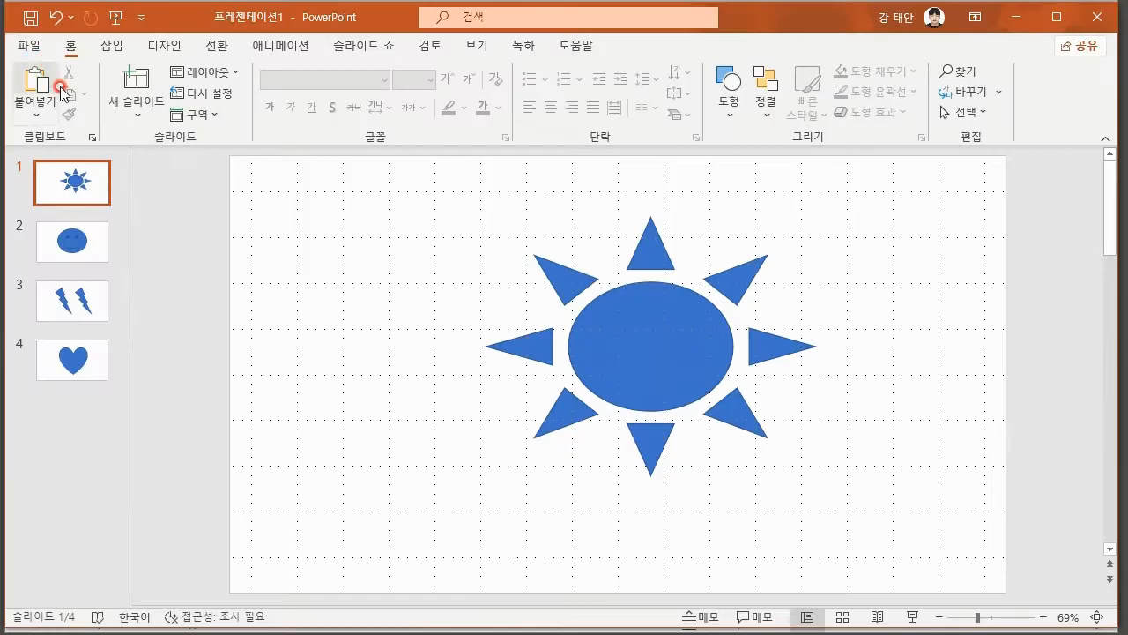
click(62, 257)
click(72, 363)
click(72, 241)
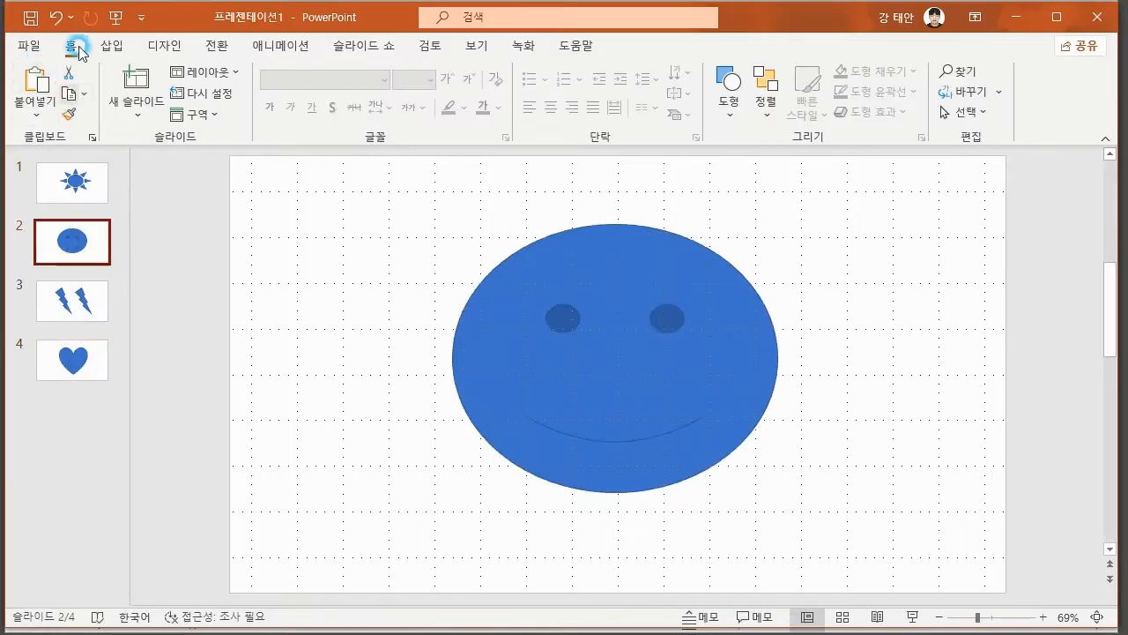
- Reopen the print settings and set the print range to 모든 슬라이드 인쇄 (Print All Slides)
click(30, 45)
click(77, 373)
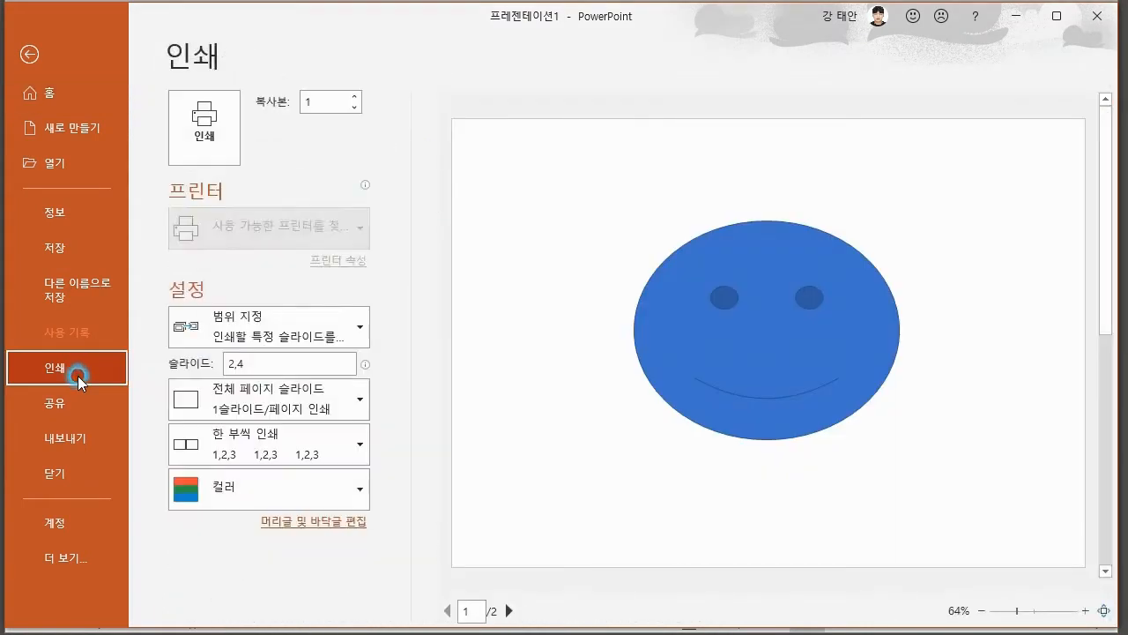
click(325, 326)
click(314, 390)
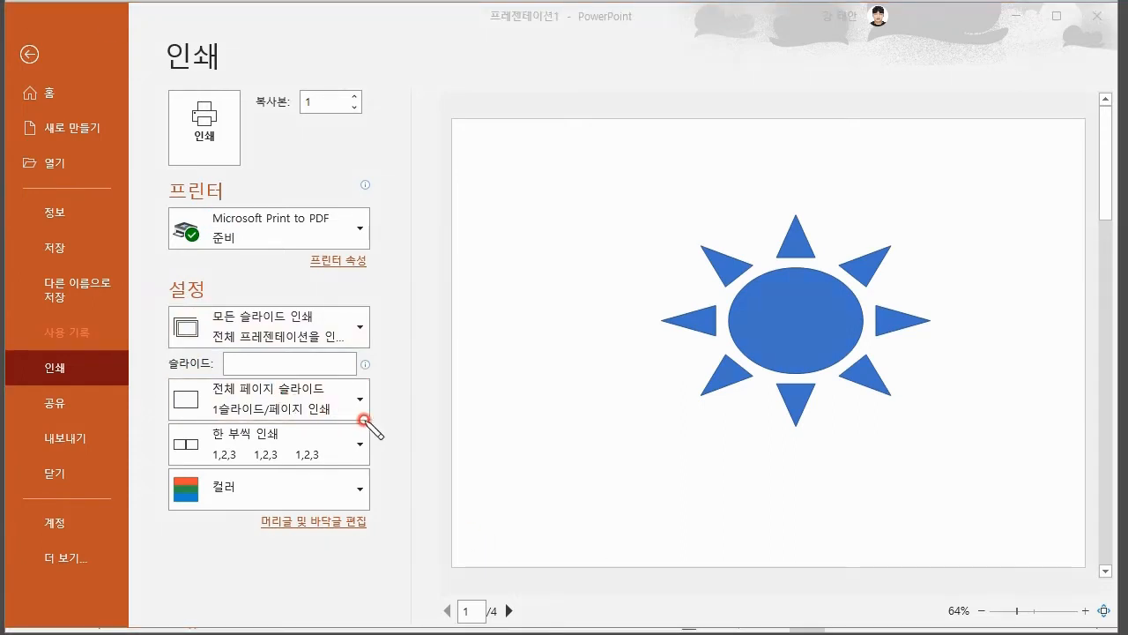
- Circle the print layout setting and clear the mark, and try the 슬라이드 노트 (Notes Pages) layout before restoring 전체 페이지 슬라이드 (Full Page Slides)
mouse_move(368, 418)
mouse_down()
mouse_move(204, 414)
mouse_move(247, 380)
mouse_move(365, 385)
mouse_up()
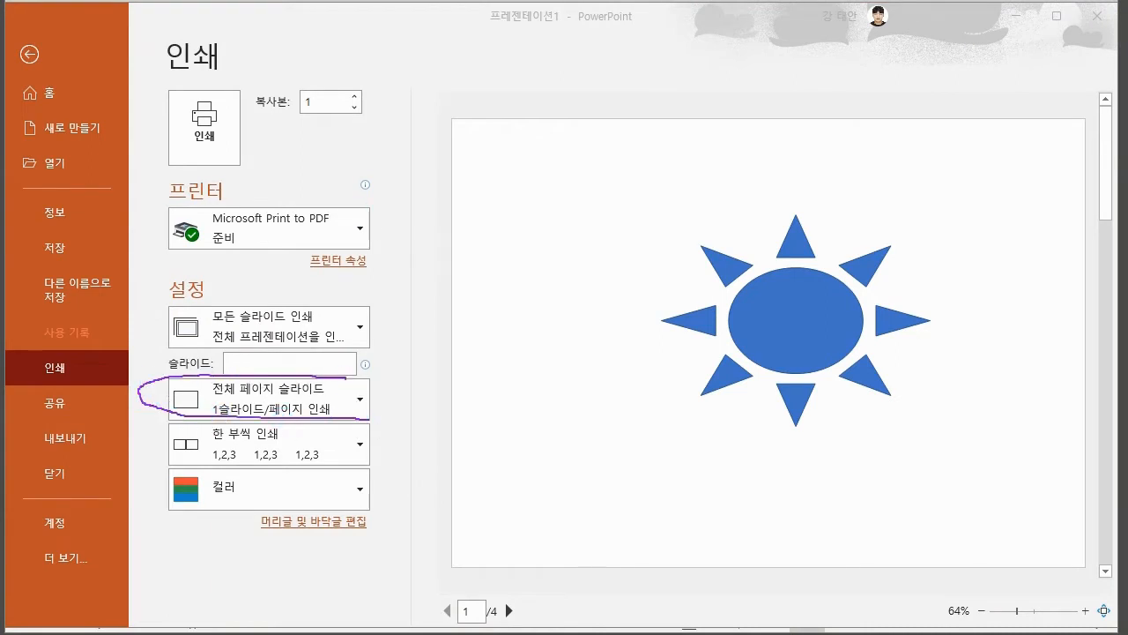
key(Escape)
click(354, 407)
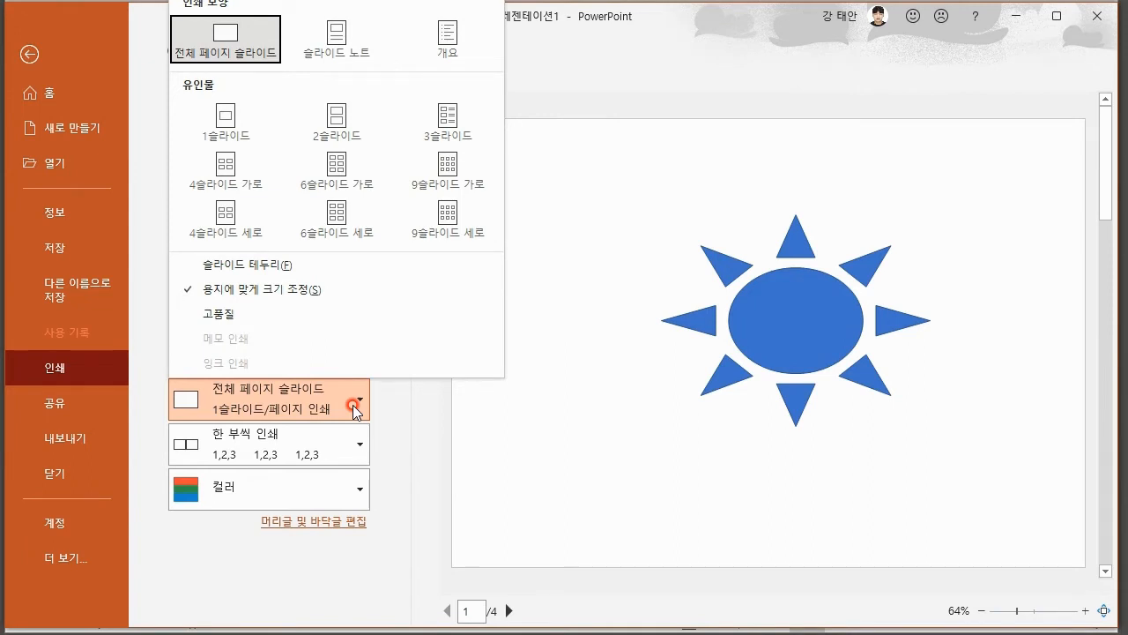
click(336, 37)
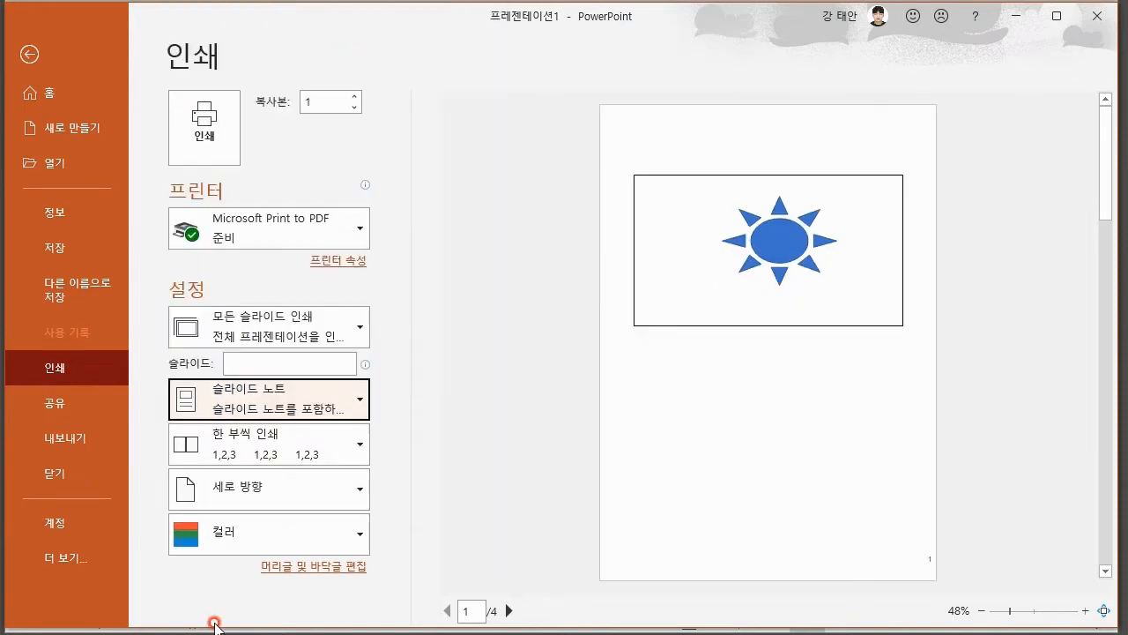
click(335, 408)
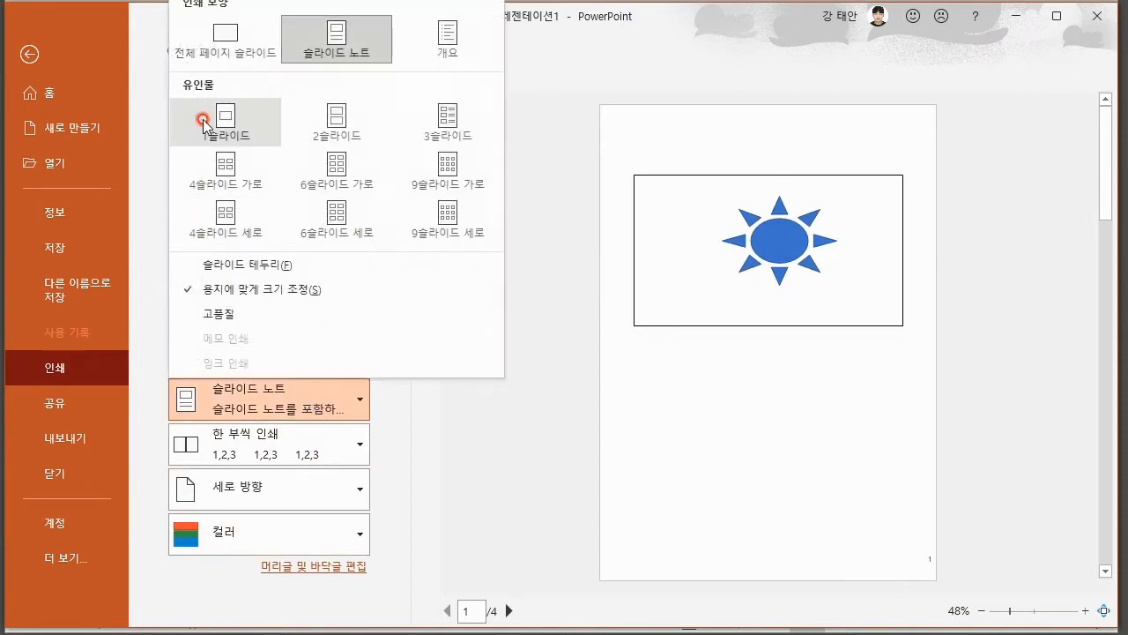
click(231, 28)
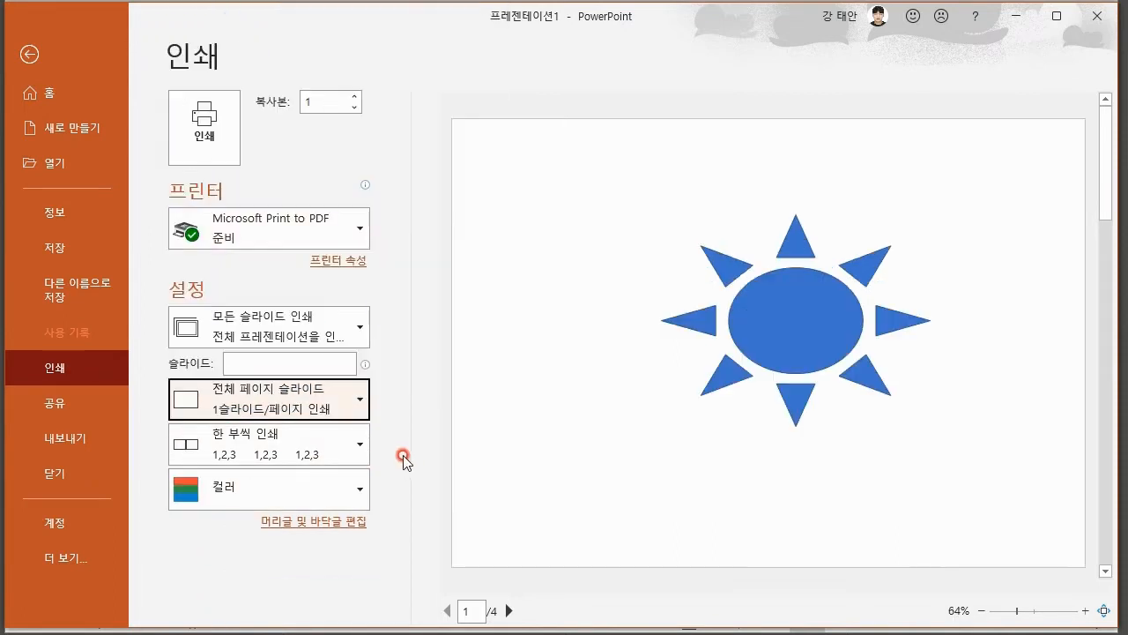
- Try the handout layouts 2슬라이드, 3슬라이드 and 4슬라이드 가로 (4 Slides Horizontal) in turn
click(323, 407)
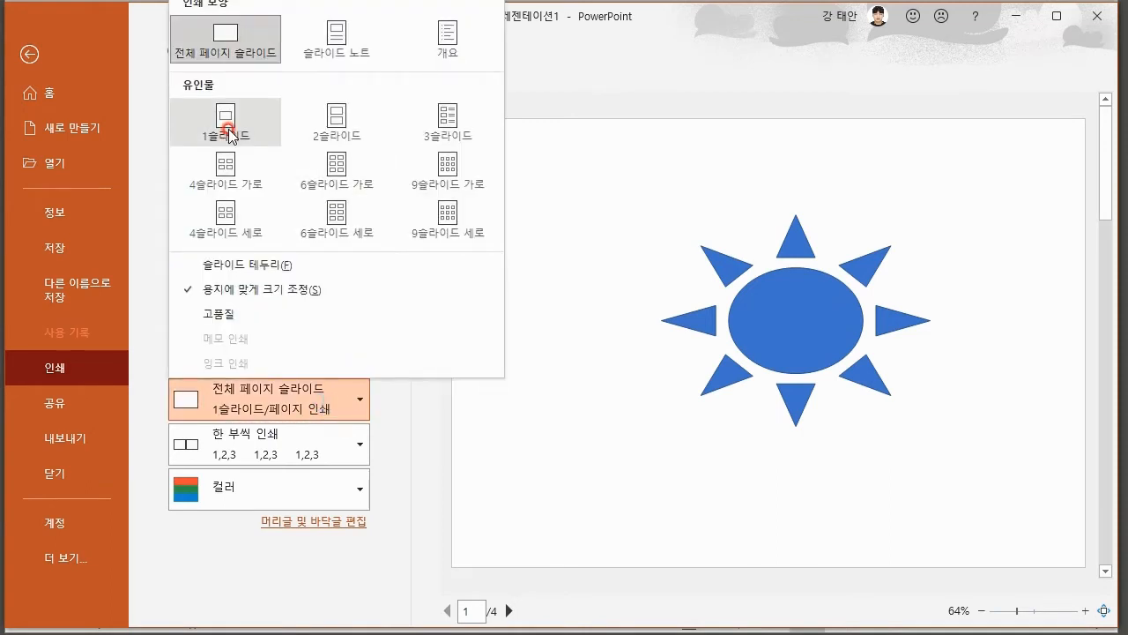
click(336, 124)
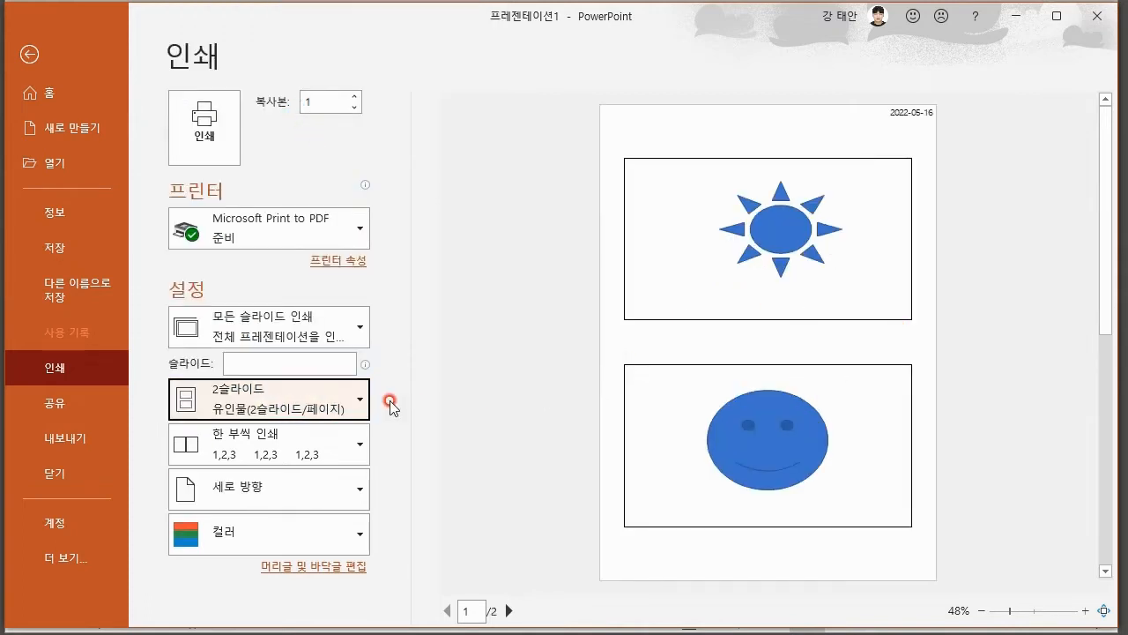
click(358, 401)
click(450, 134)
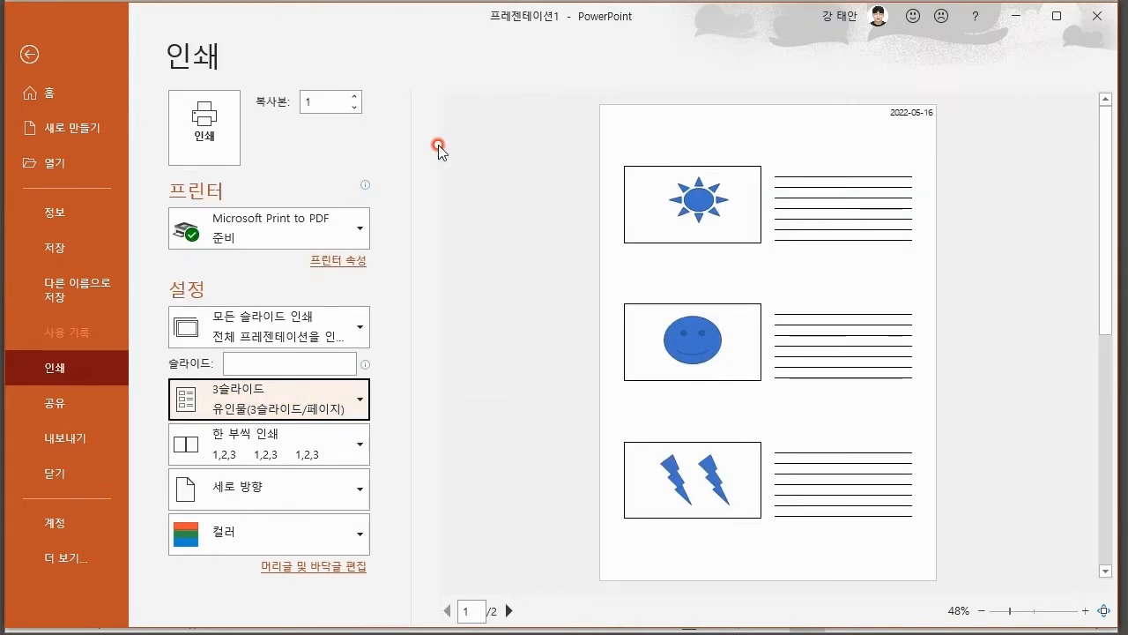
click(360, 403)
click(239, 194)
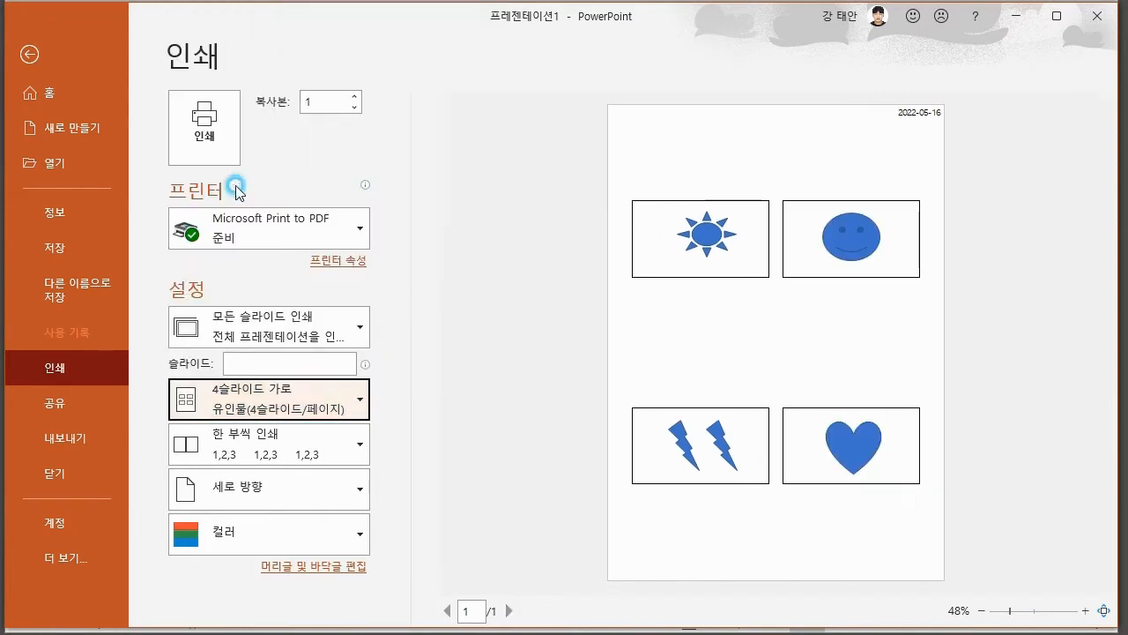
- Try the handout page in 가로 방향 (Landscape) and return it to 세로 방향 (Portrait)
click(361, 483)
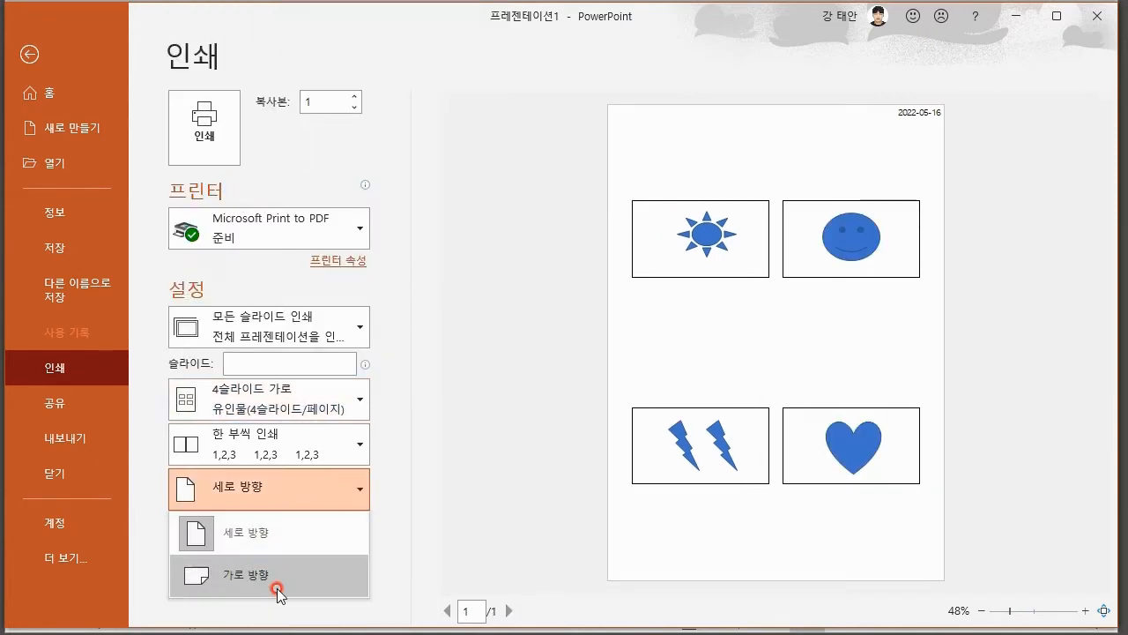
click(278, 582)
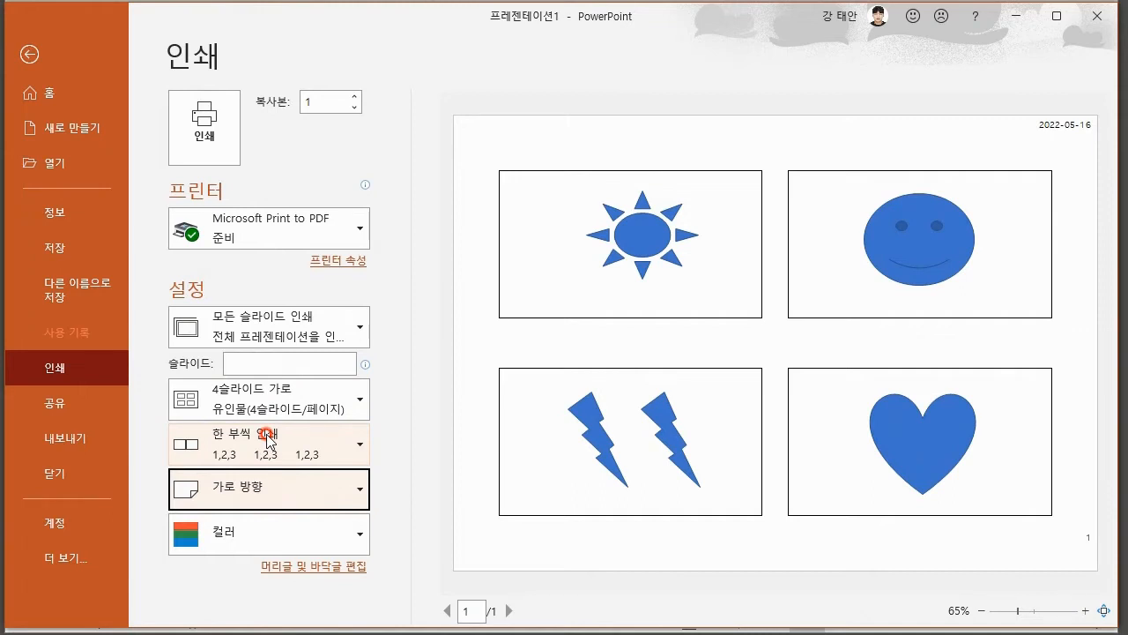
click(296, 476)
click(296, 532)
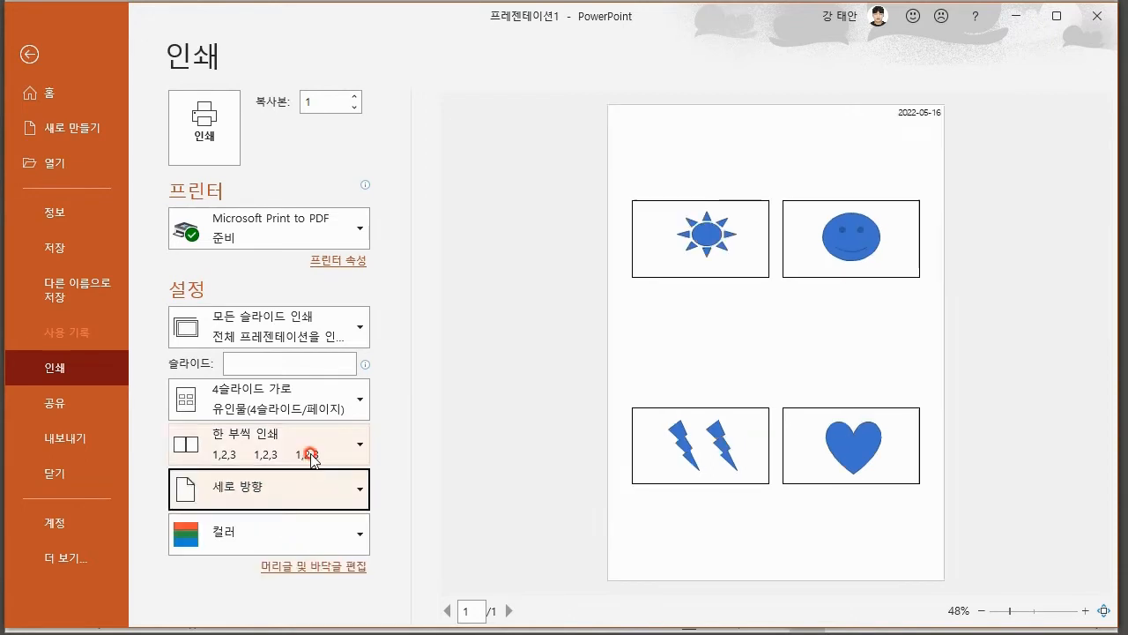
click(311, 458)
- Switch the handout layout to 2슬라이드, try 9슬라이드 세로 (9 Slides Vertical), and return to 2슬라이드
click(326, 395)
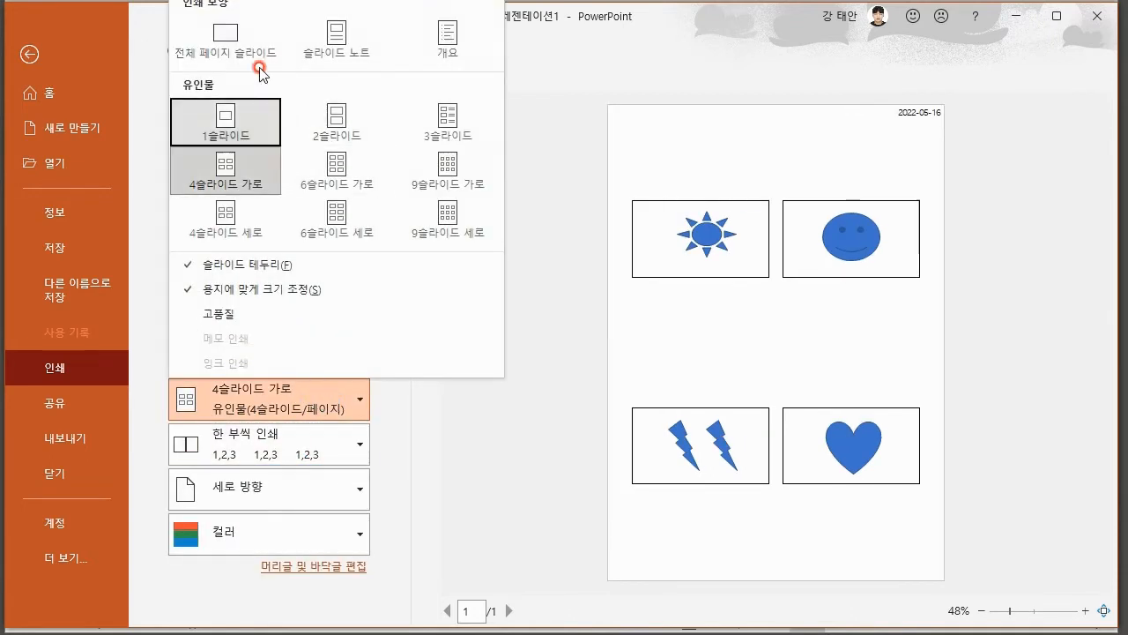
click(326, 122)
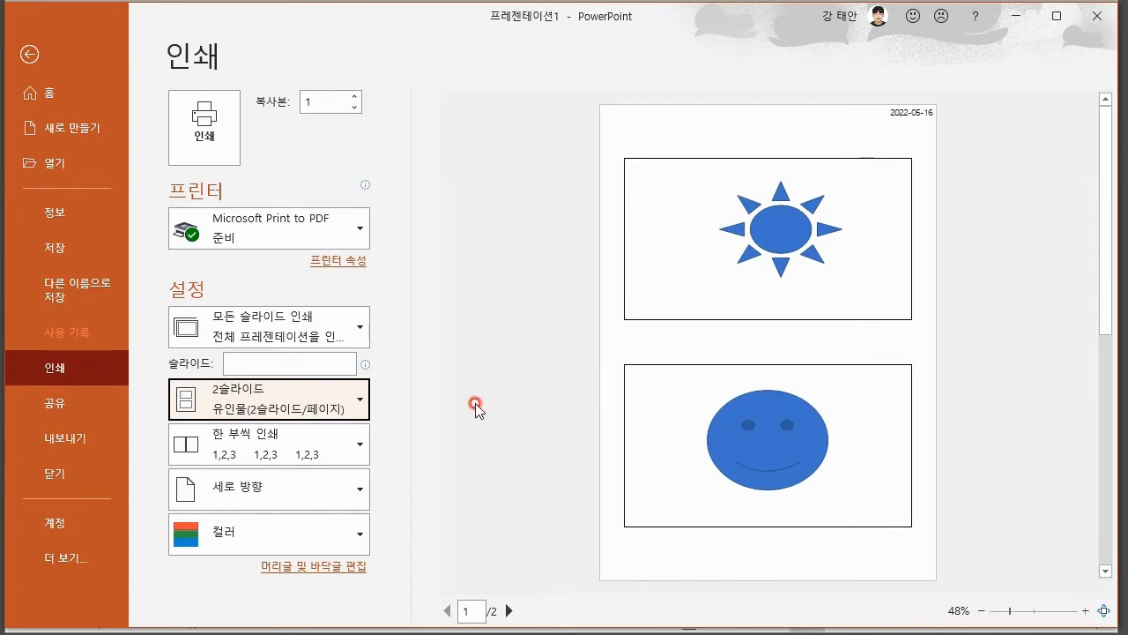
click(293, 403)
click(452, 225)
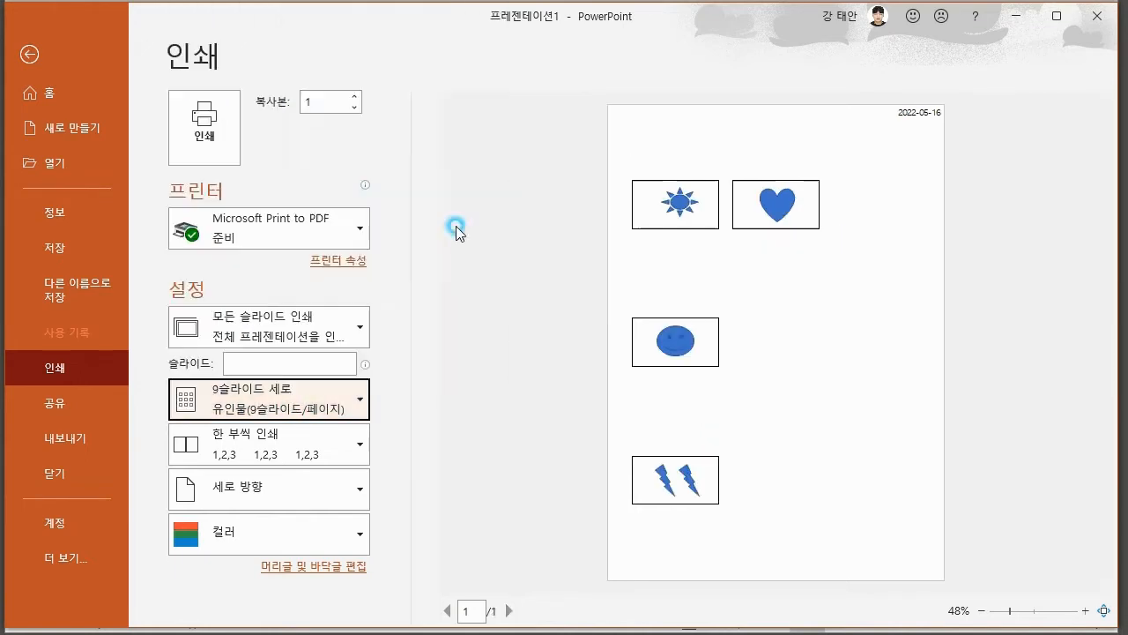
click(344, 386)
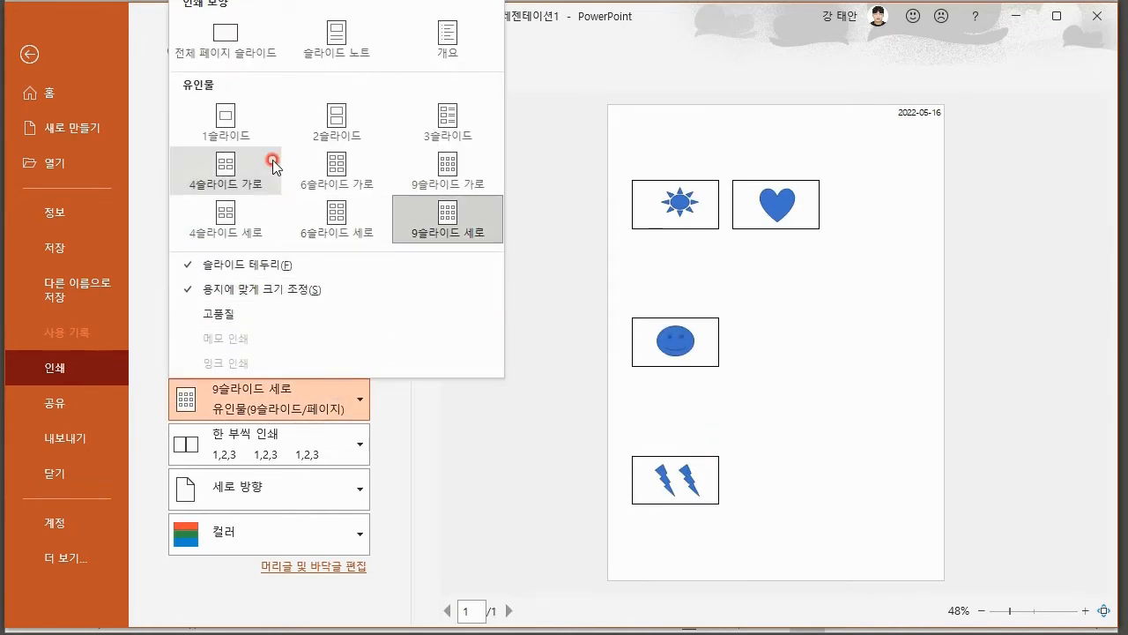
click(319, 128)
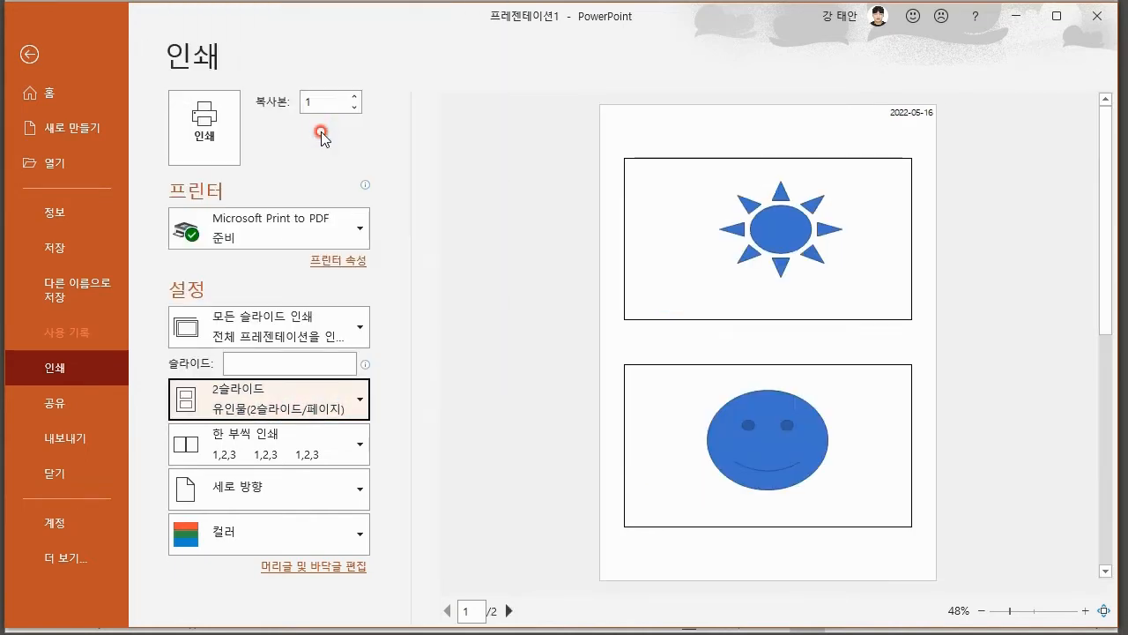
- Try the 고품질 (High Quality) print option for the two-slide handout
click(309, 409)
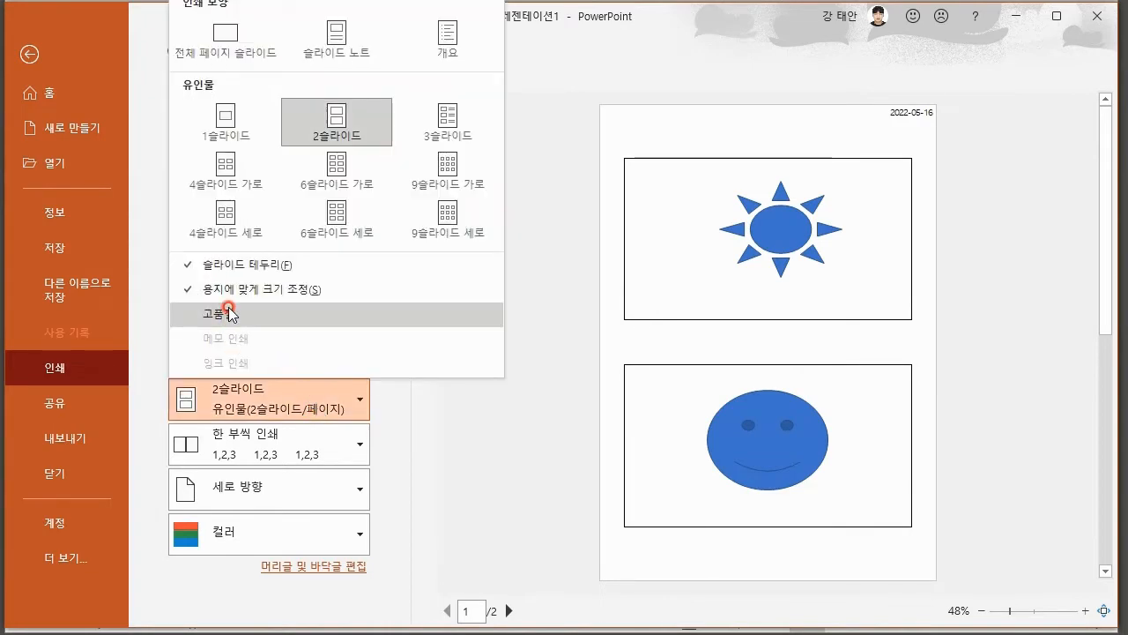
click(229, 313)
click(297, 397)
click(337, 412)
- Set the print layout to 전체 페이지 슬라이드 (Full Page Slides) and enable 슬라이드 테두리 (Frame Slides)
click(337, 413)
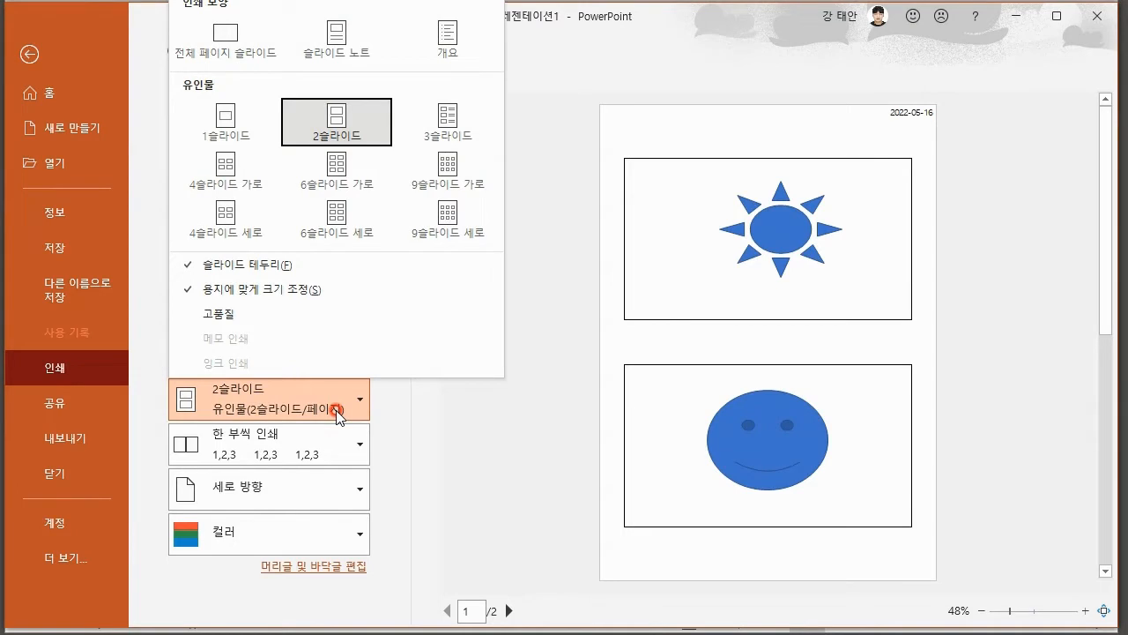
click(233, 41)
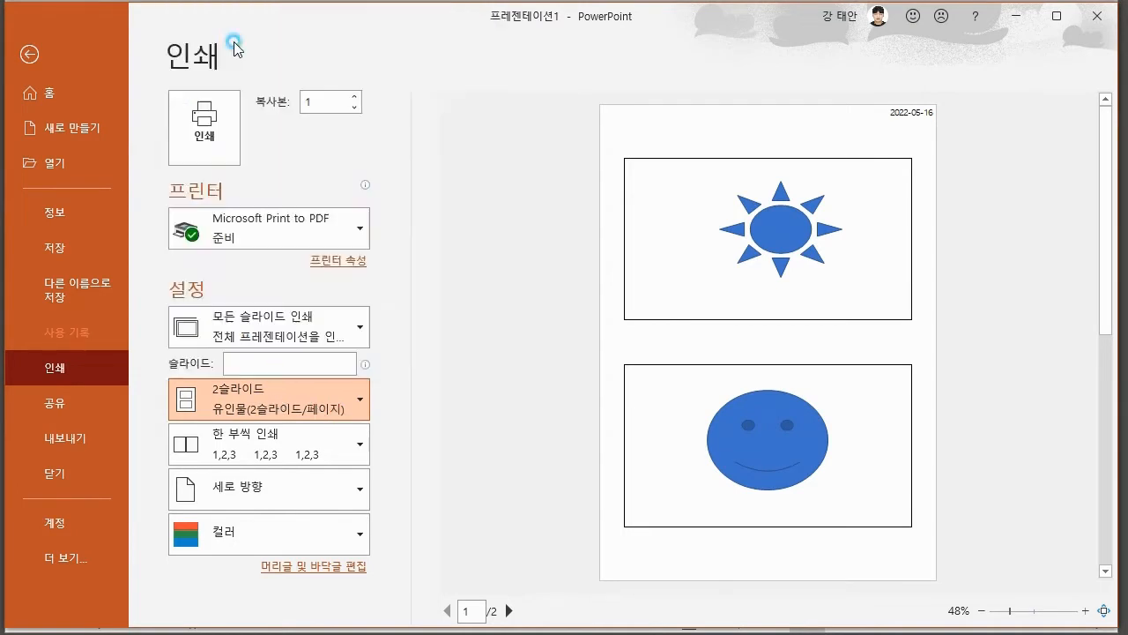
click(350, 407)
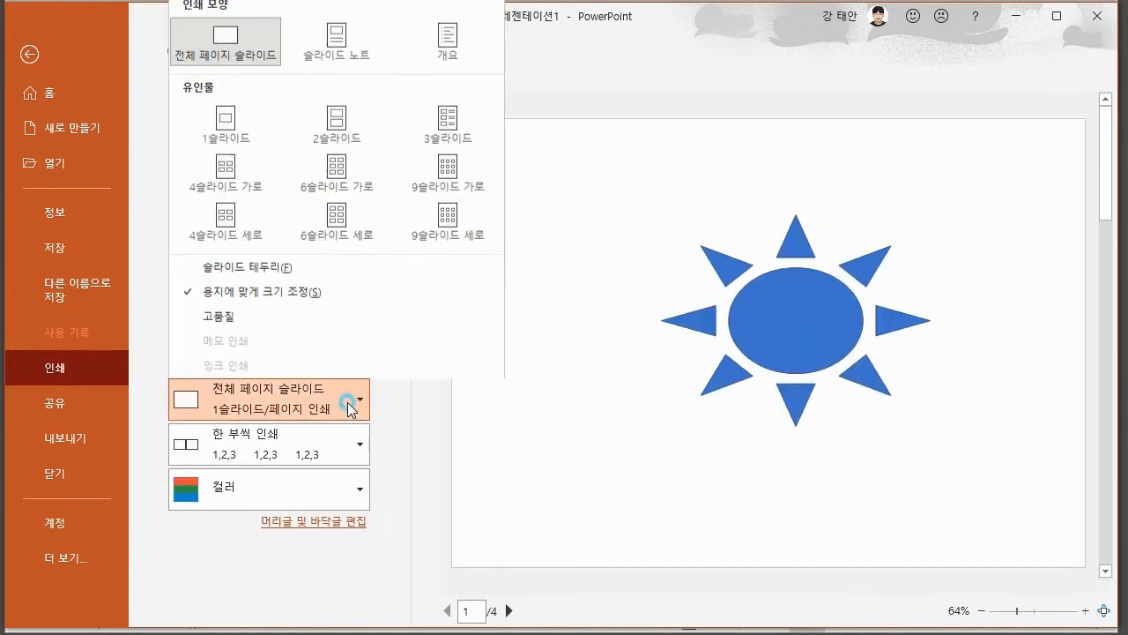
click(274, 265)
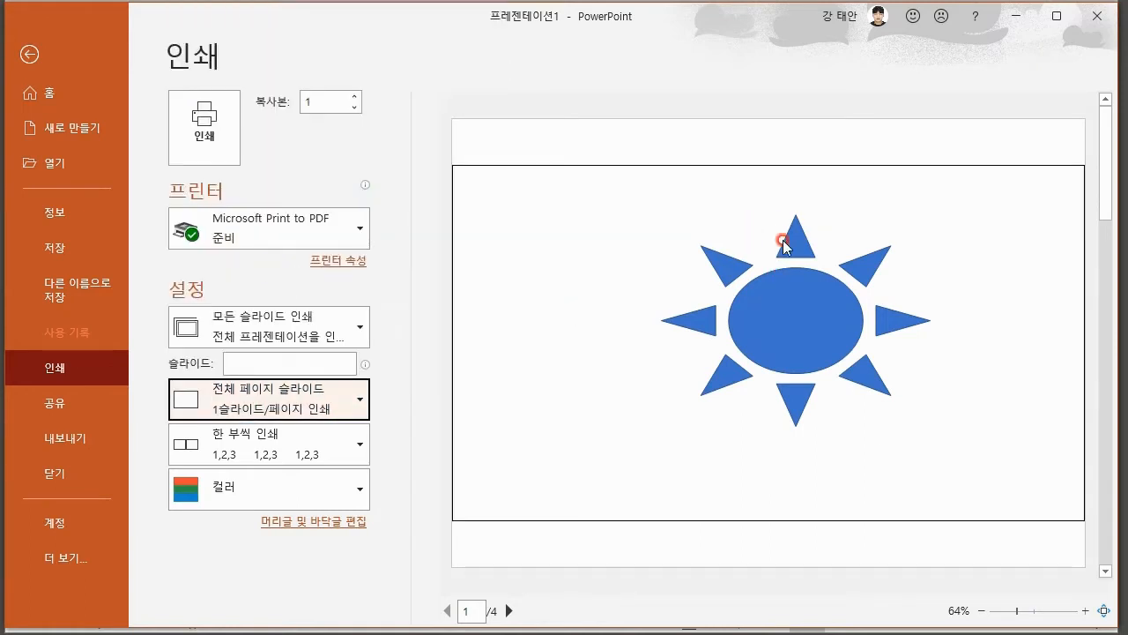
- Turn off 슬라이드 테두리 (Frame Slides) for the full-page layout and switch to the 2슬라이드 handout
click(357, 413)
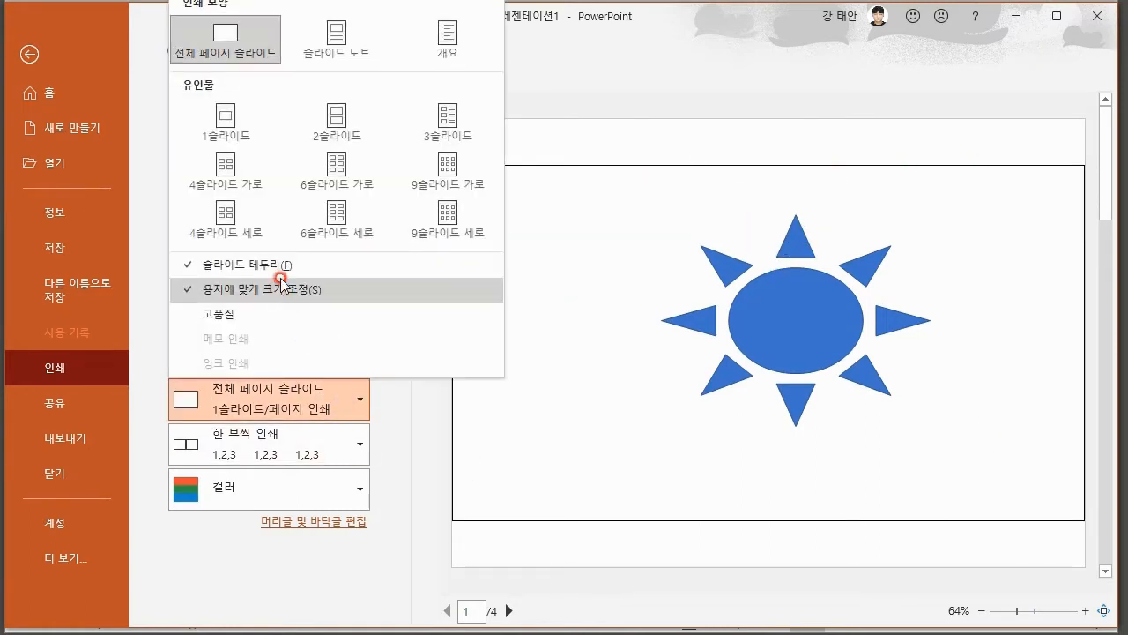
click(281, 268)
click(344, 393)
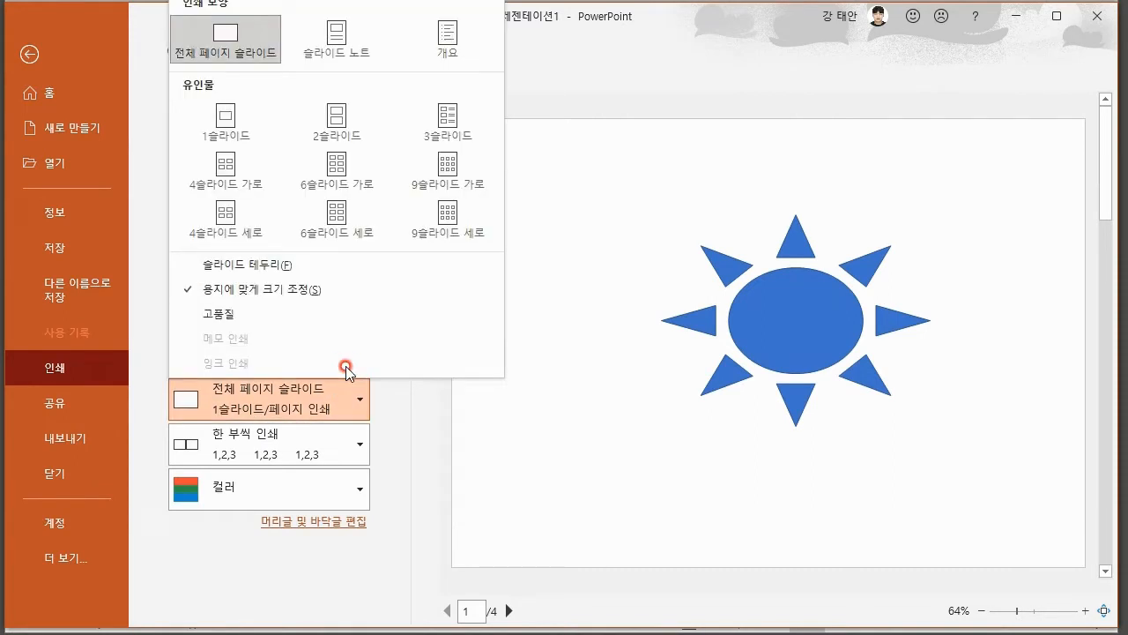
click(344, 134)
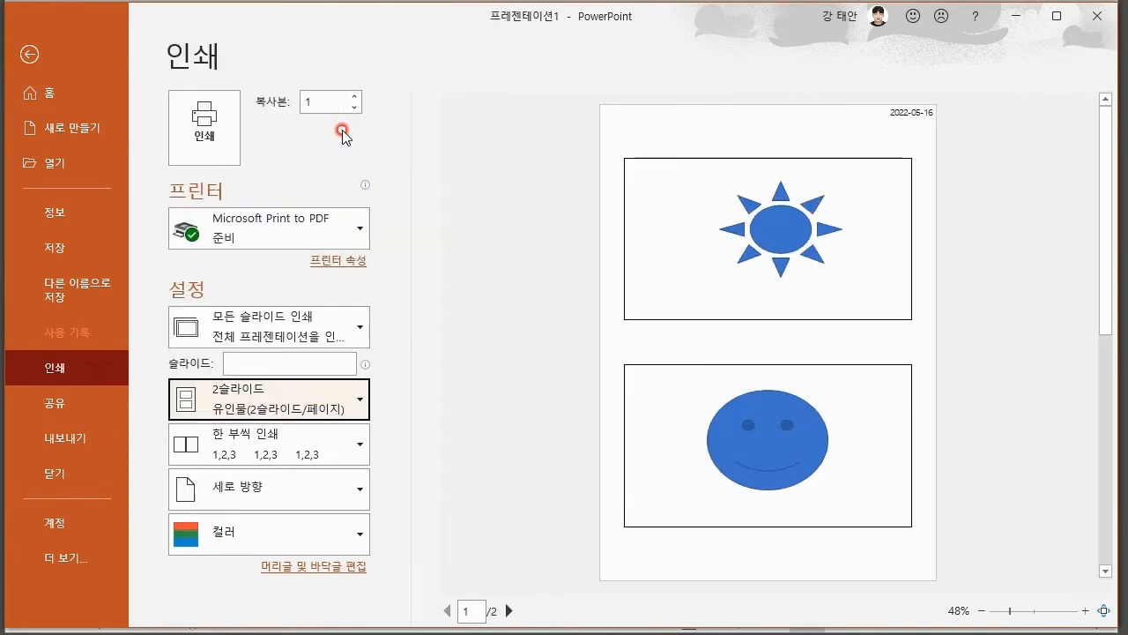
- Try the two-slide handout without 슬라이드 테두리 (Frame Slides) and turn the frames back on
click(317, 397)
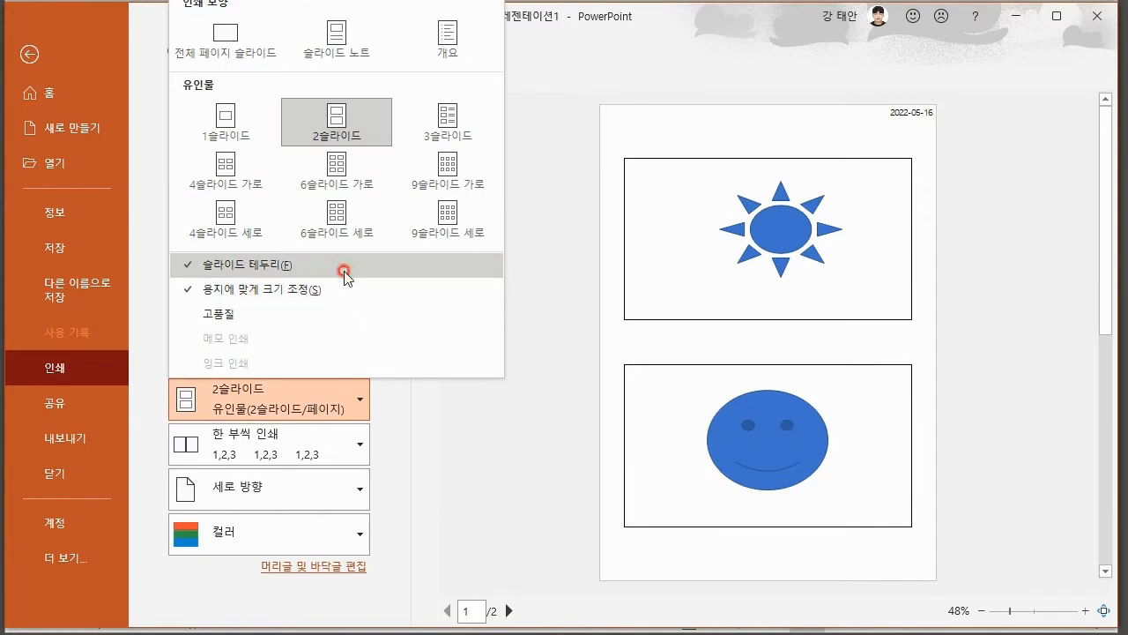
click(294, 271)
click(339, 397)
click(253, 266)
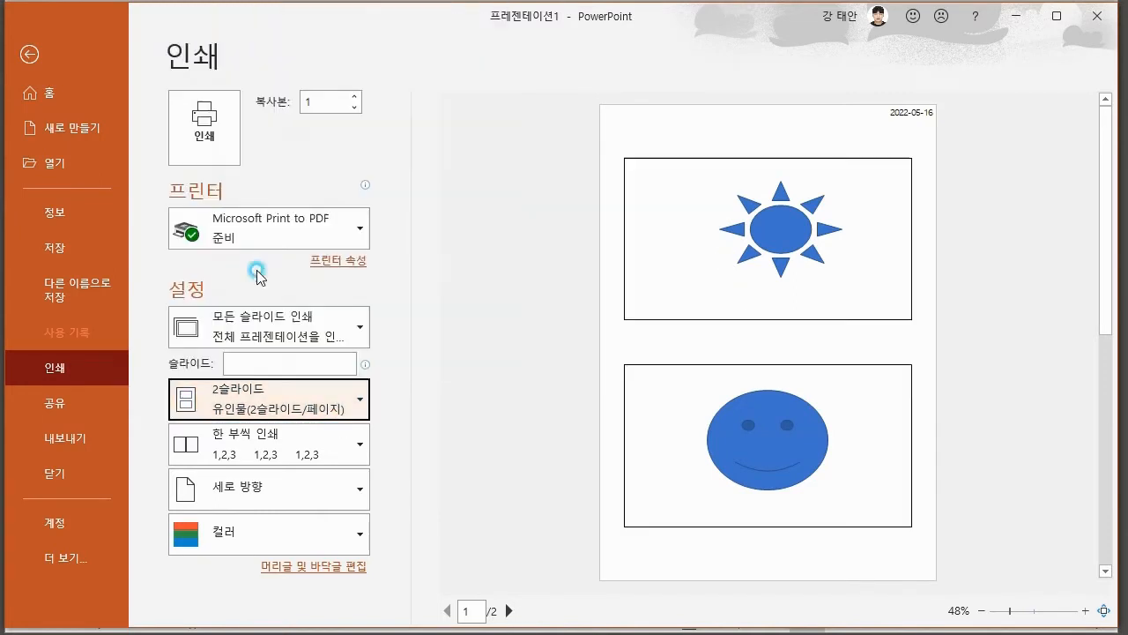
- Examine the available print choices for collation, page orientation and colour, keeping 한 부씩 인쇄, 세로 방향 and 컬러
click(357, 440)
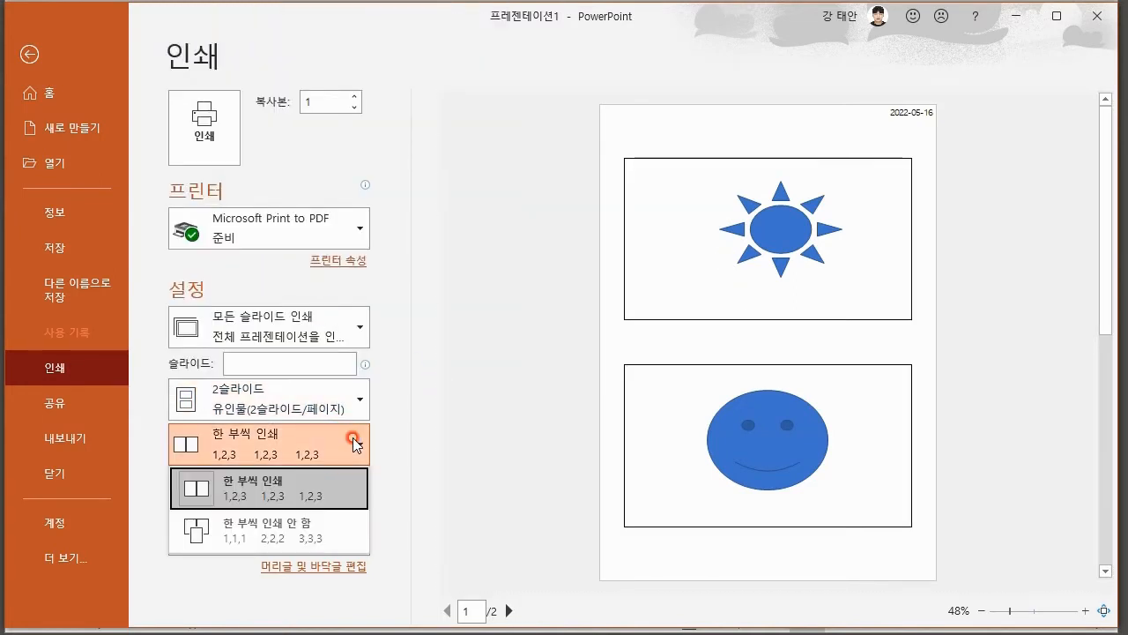
click(344, 501)
click(353, 486)
click(400, 560)
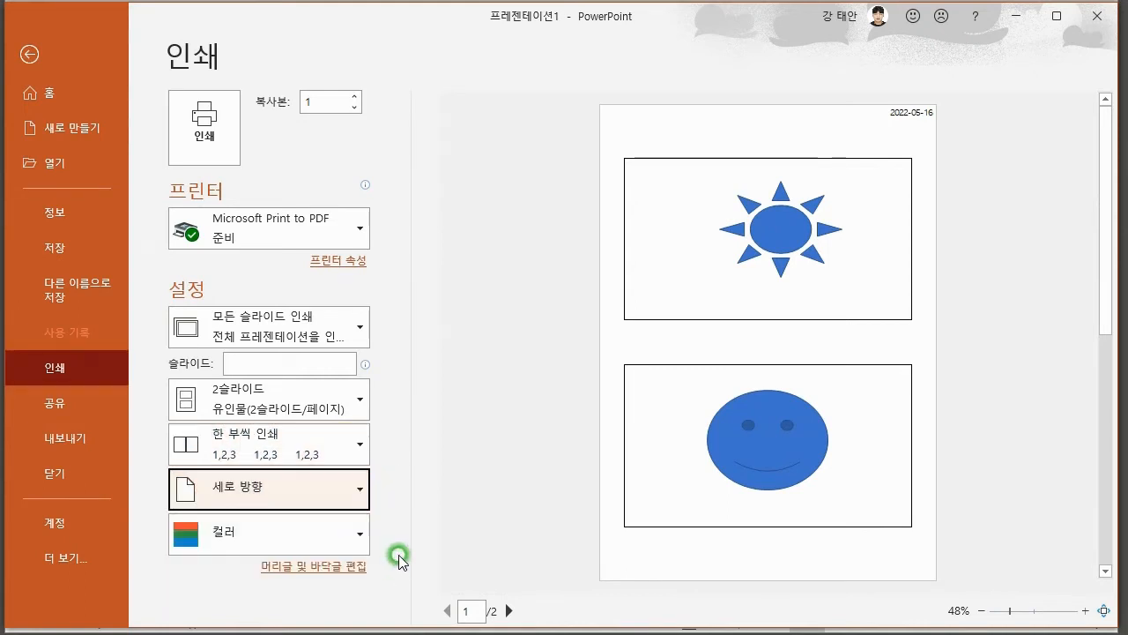
click(357, 498)
click(402, 494)
click(319, 549)
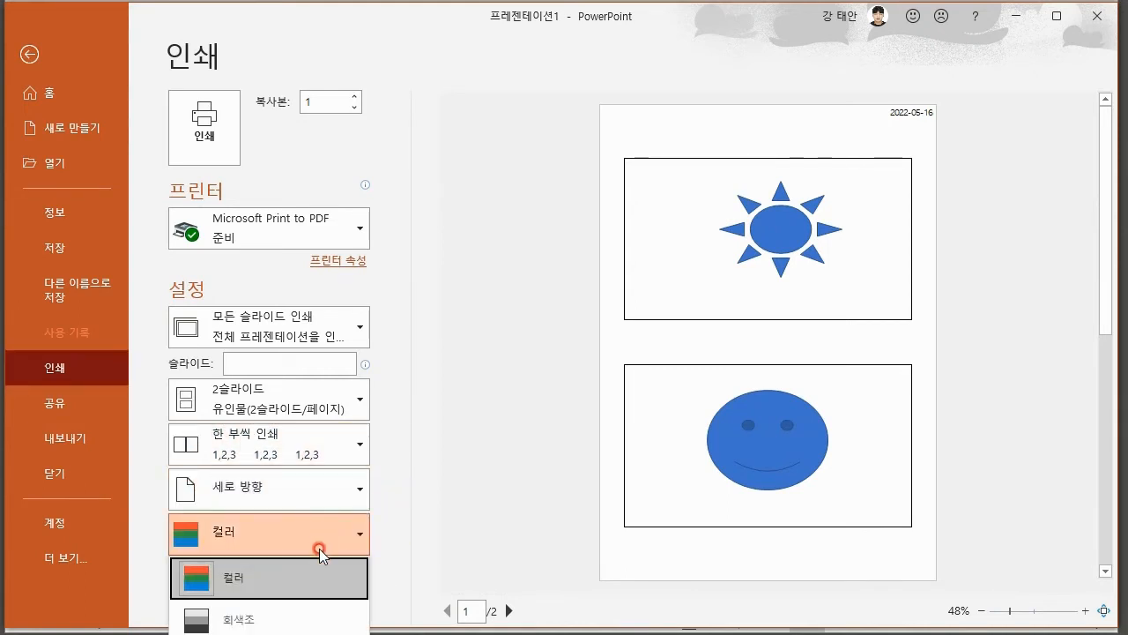
click(398, 529)
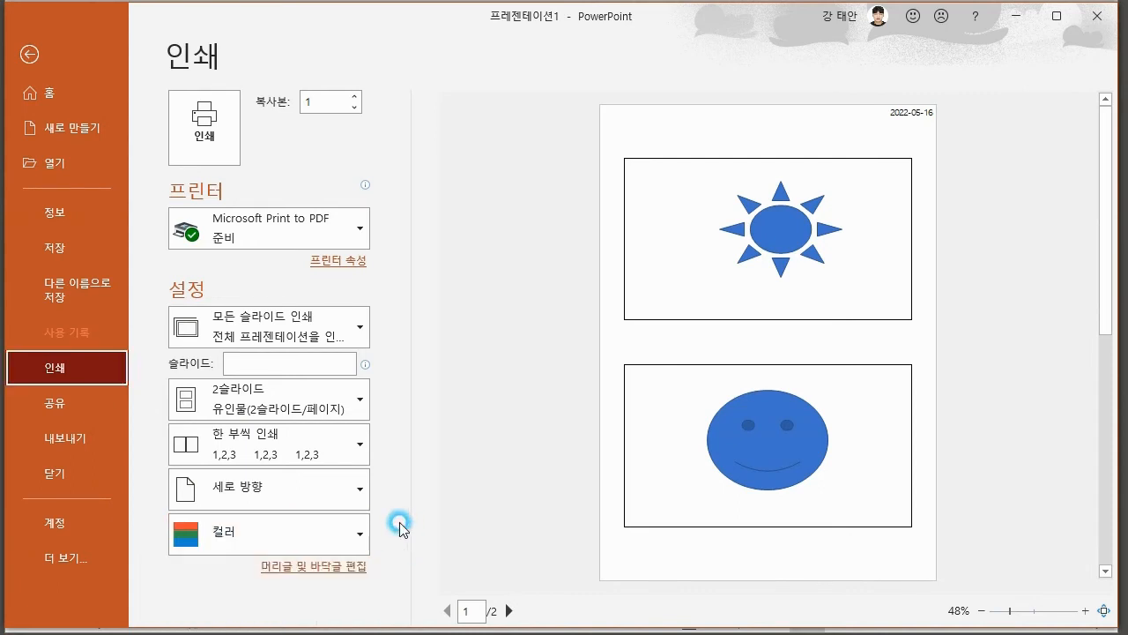
- Review the header and footer settings for slides and for notes and handouts, and preview the handout's second page
click(358, 568)
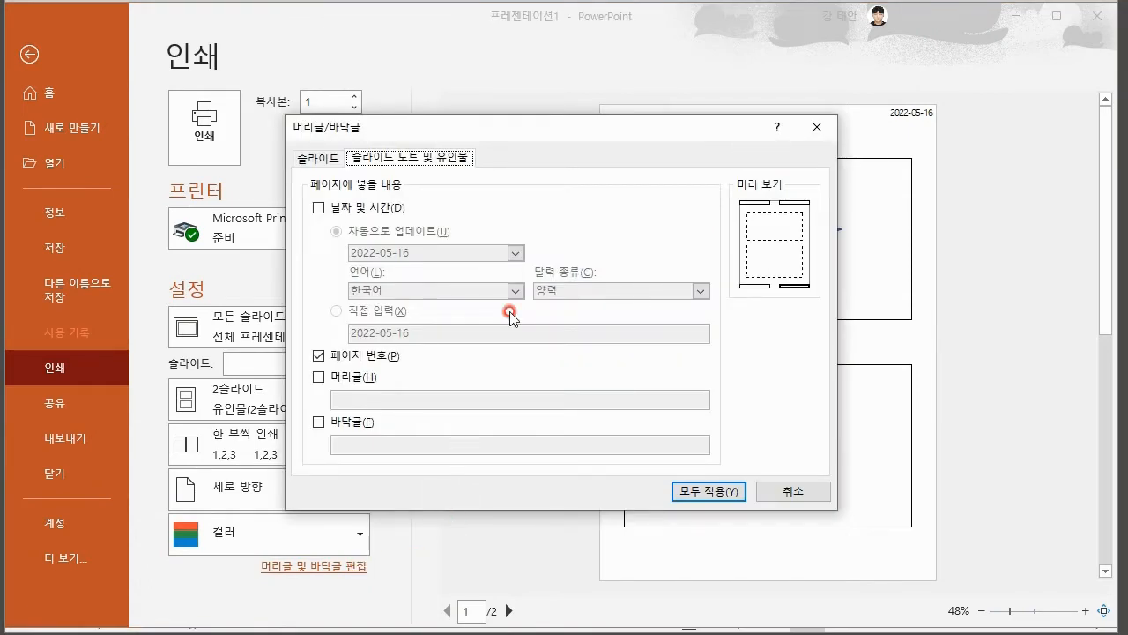
click(331, 157)
click(398, 159)
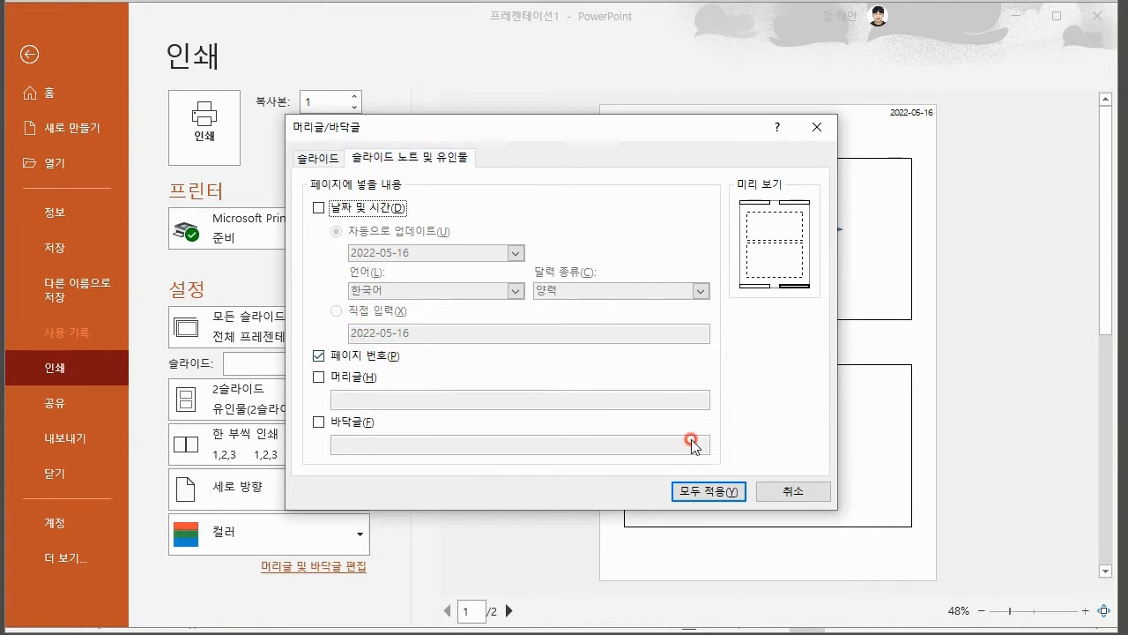
click(791, 496)
click(508, 610)
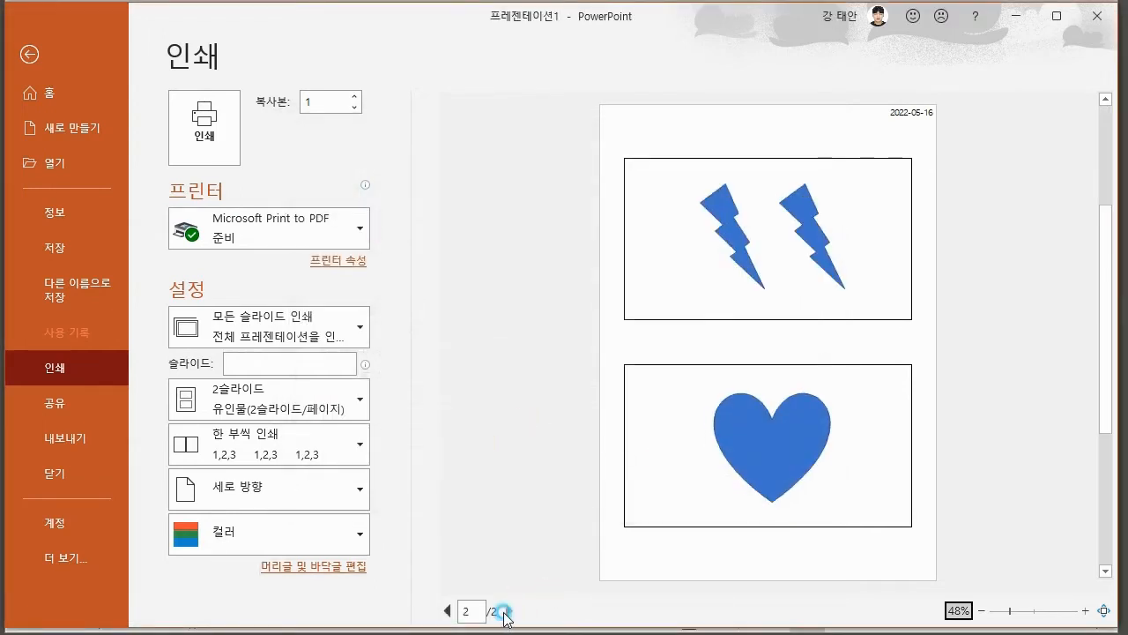
click(447, 610)
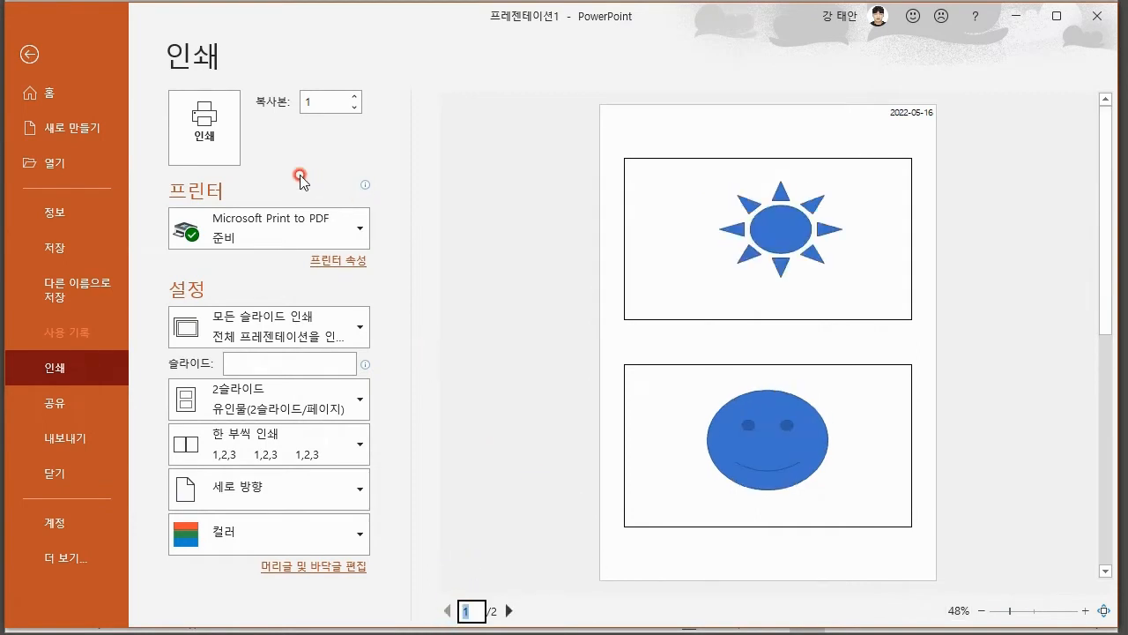
- Try printing the two-slide handout with Microsoft Print to PDF, cancelling at the output file prompt
click(228, 154)
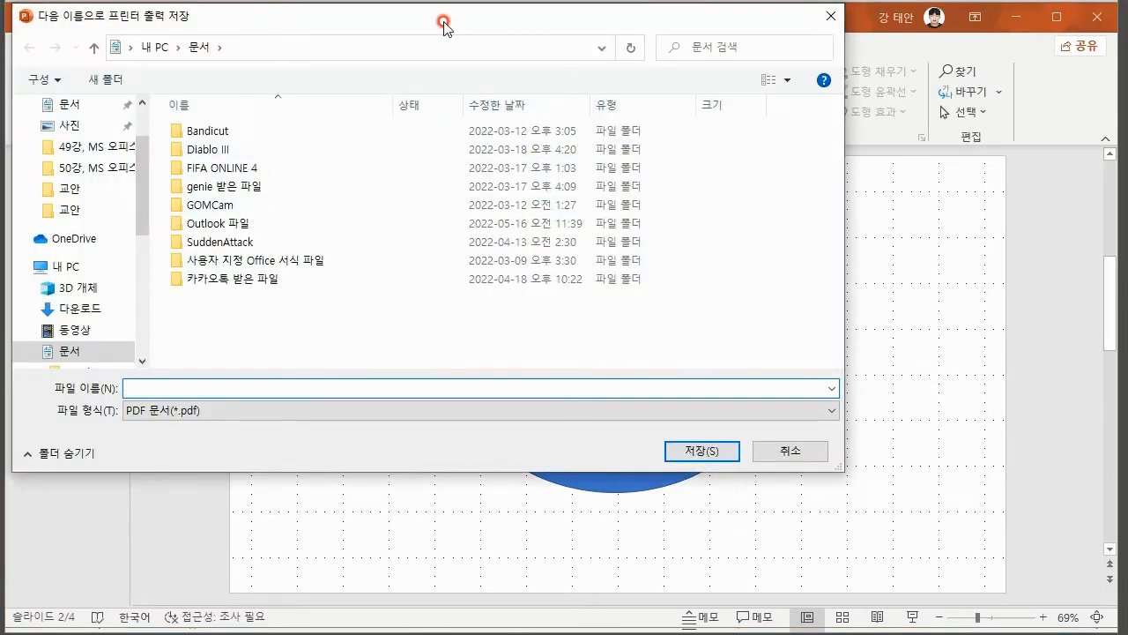
drag(446, 26, 619, 97)
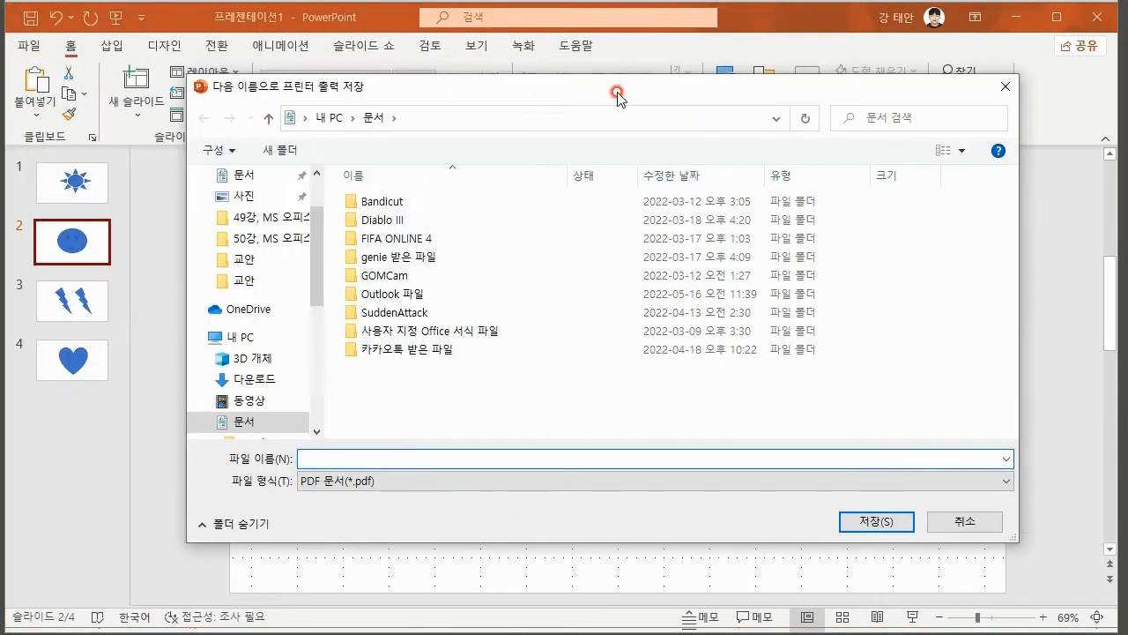
click(965, 521)
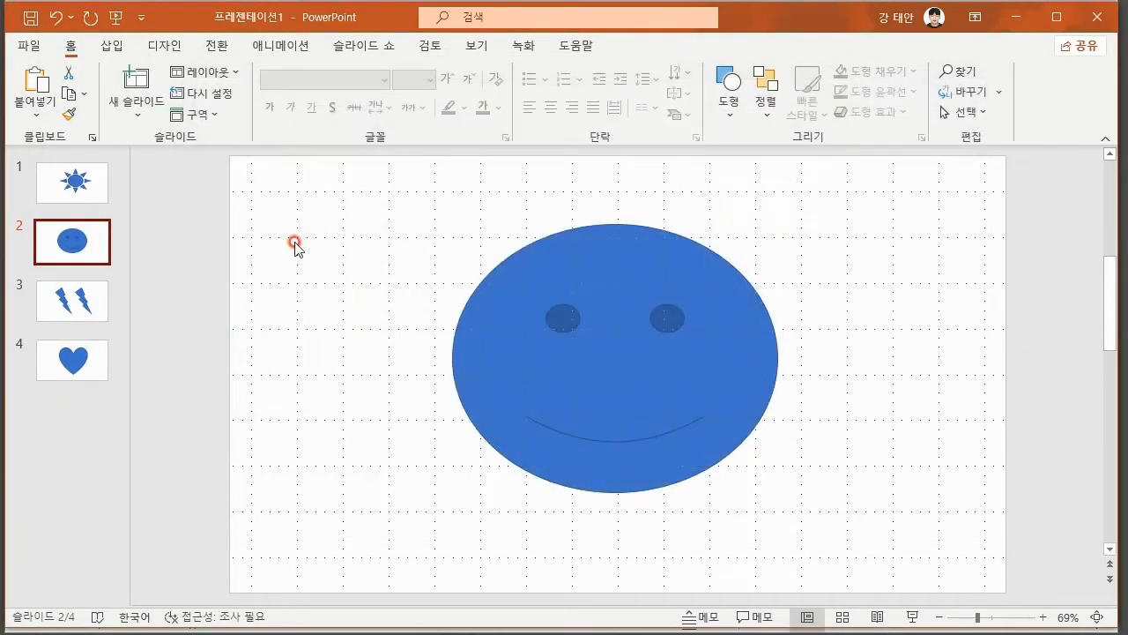
- Revisit the print settings and go to the 내보내기 (Export) page's PDF/XPS 문서 만들기 option
click(29, 44)
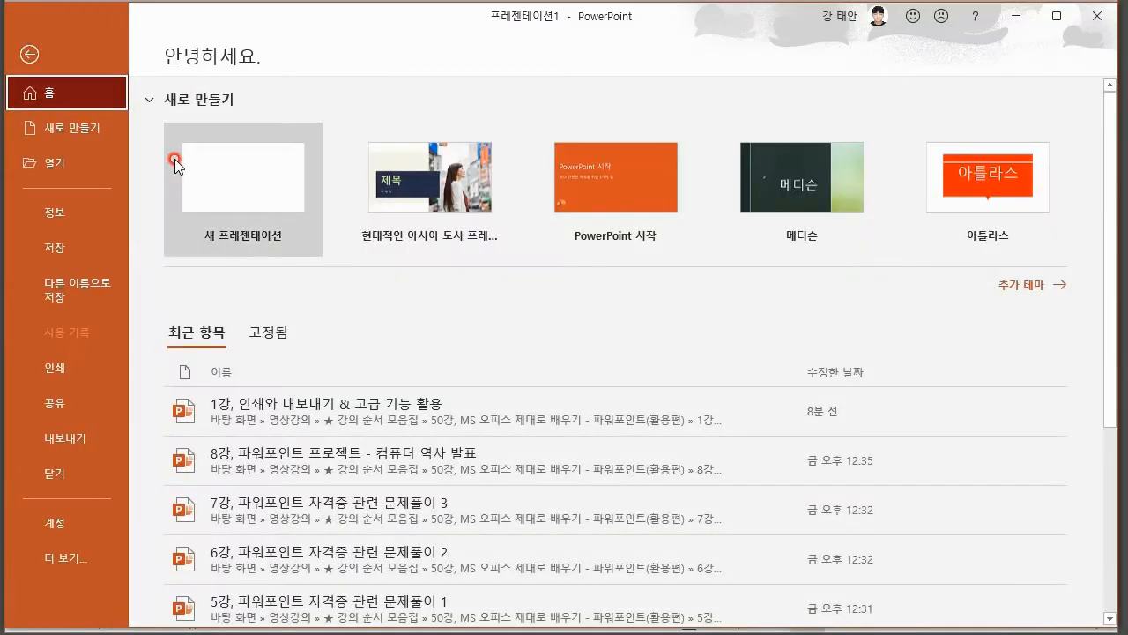
click(76, 364)
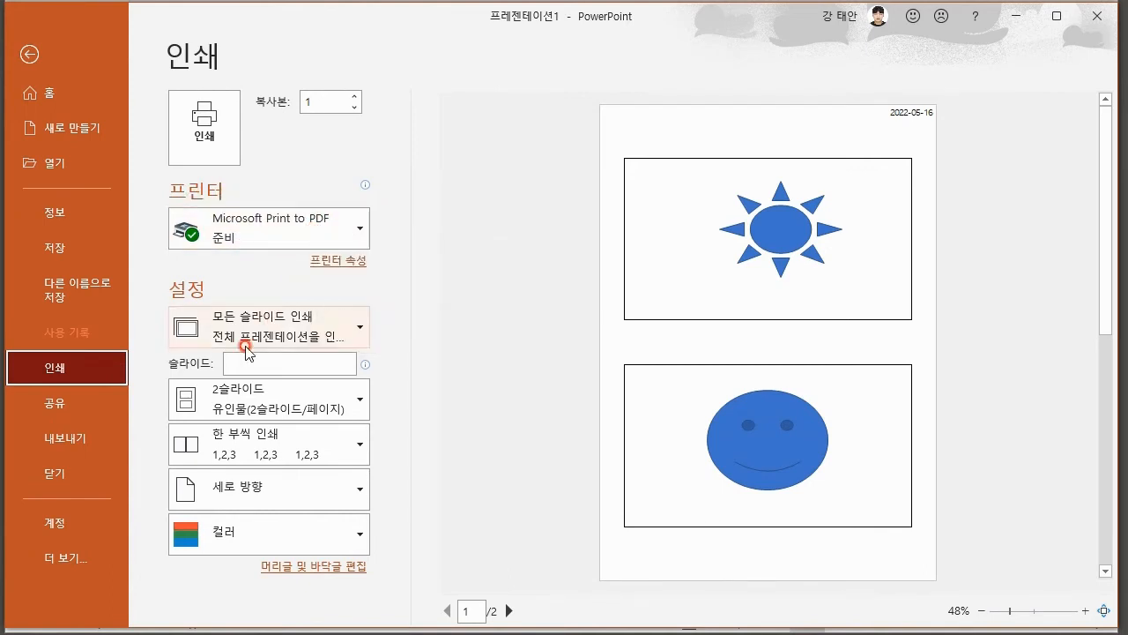
click(91, 438)
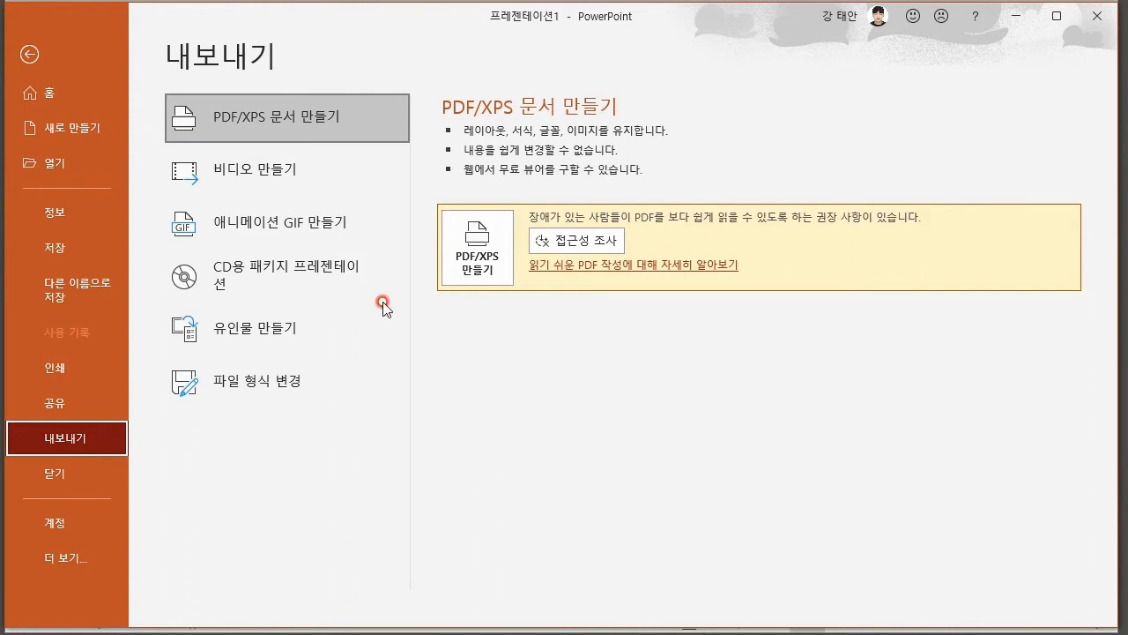
click(284, 119)
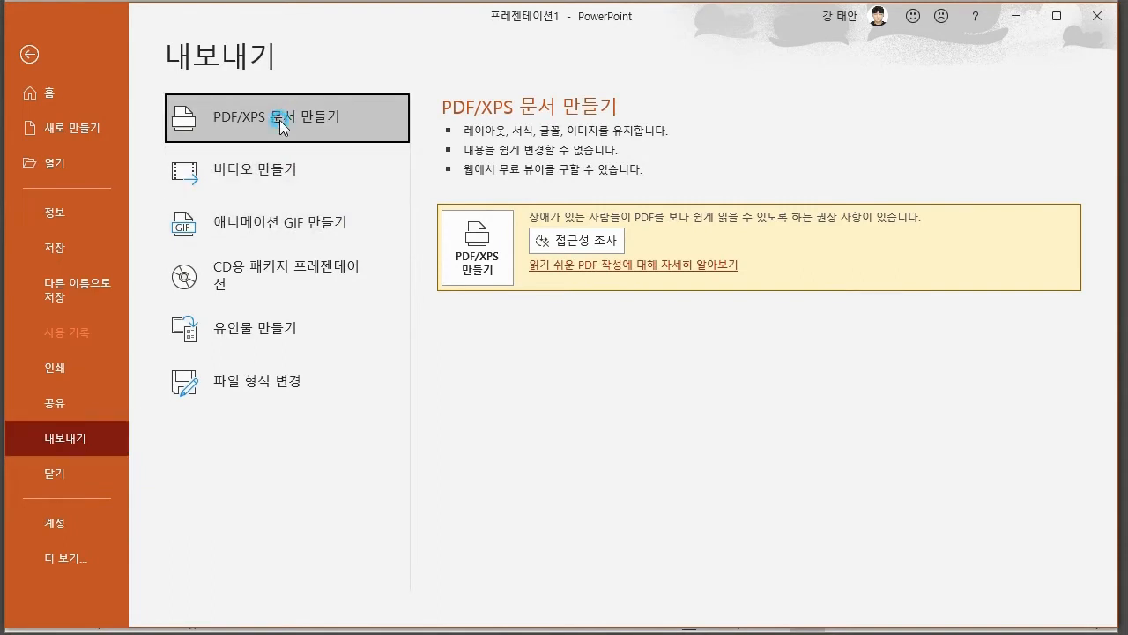
- Switch to the Notepad notes and complete the empty bullet with "PDF : 문서 뷰어 프로그램 / 어도비리더 / 어도비사 개발"
key(alt+Tab)
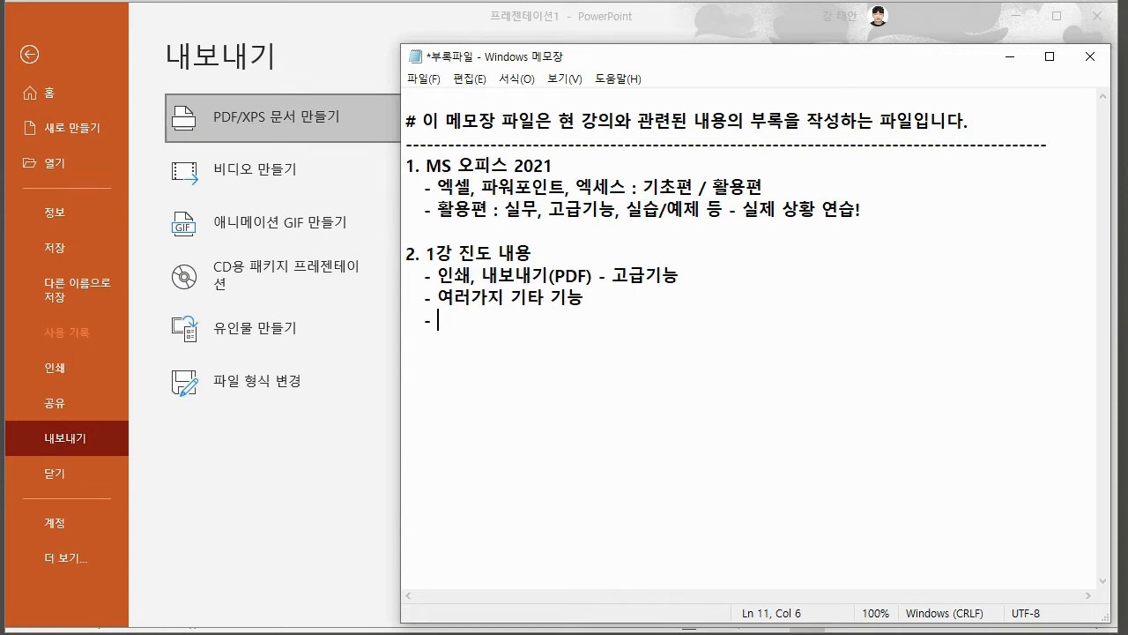
text(POD)
text( : 문서 뷰어 프로그램 / )
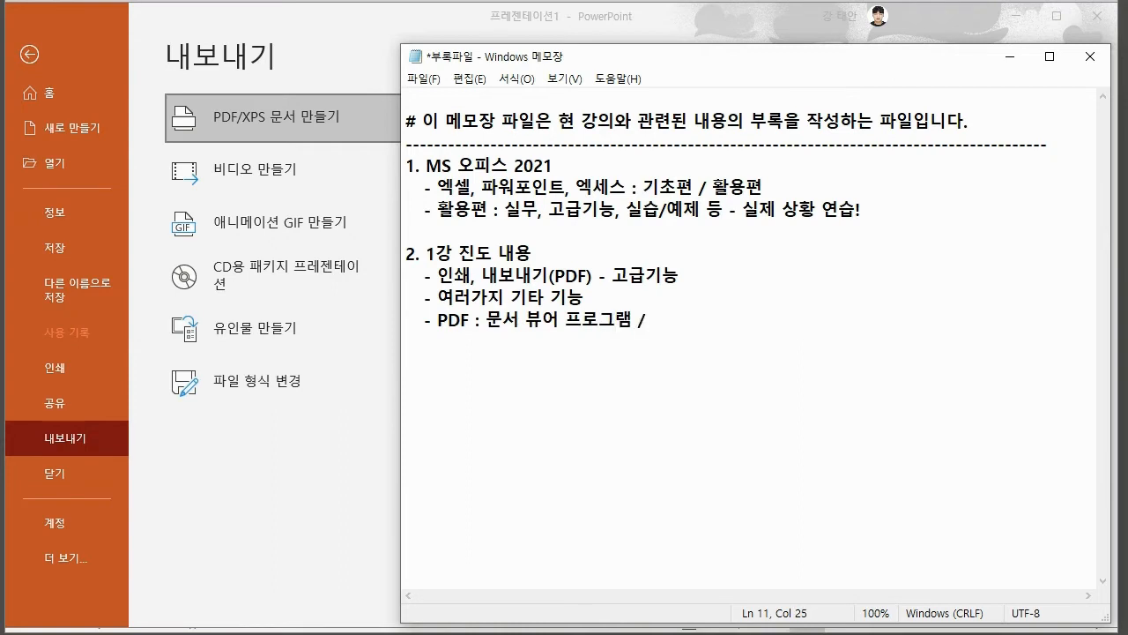
text(어디)
text(도비)
text(리더)
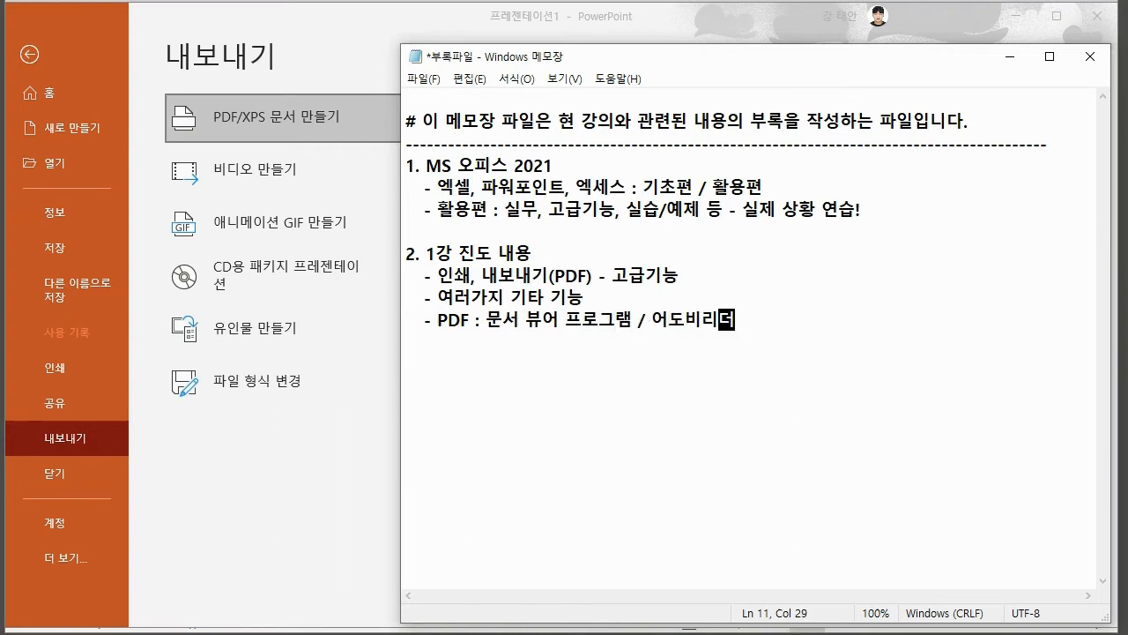
text( / 어도비사 개발)
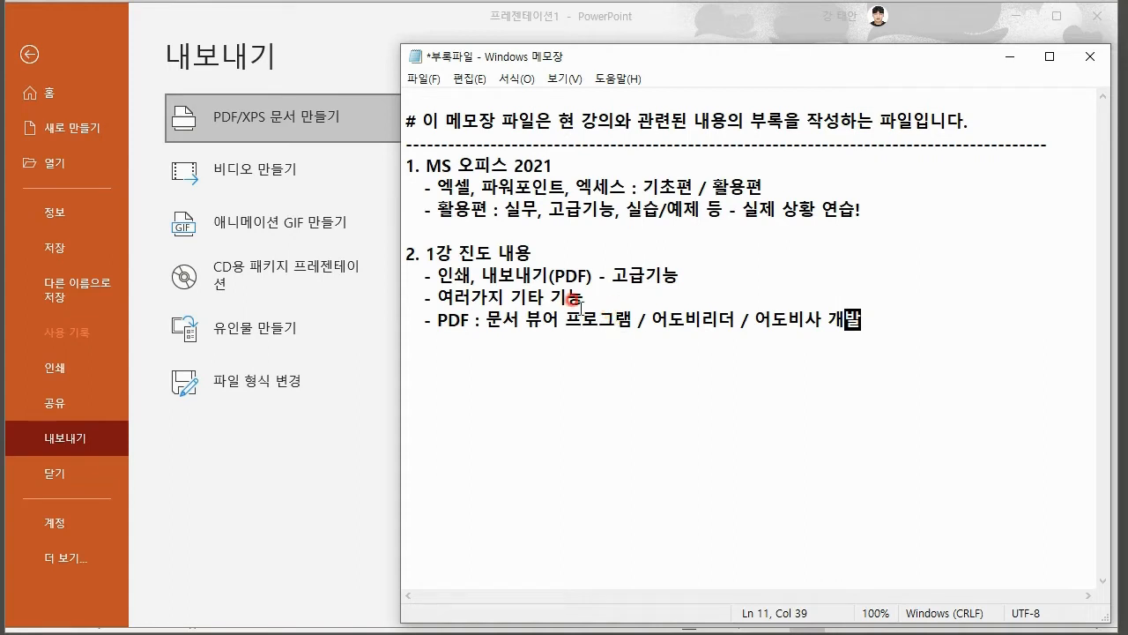
drag(487, 321, 921, 323)
click(936, 321)
click(473, 345)
click(906, 324)
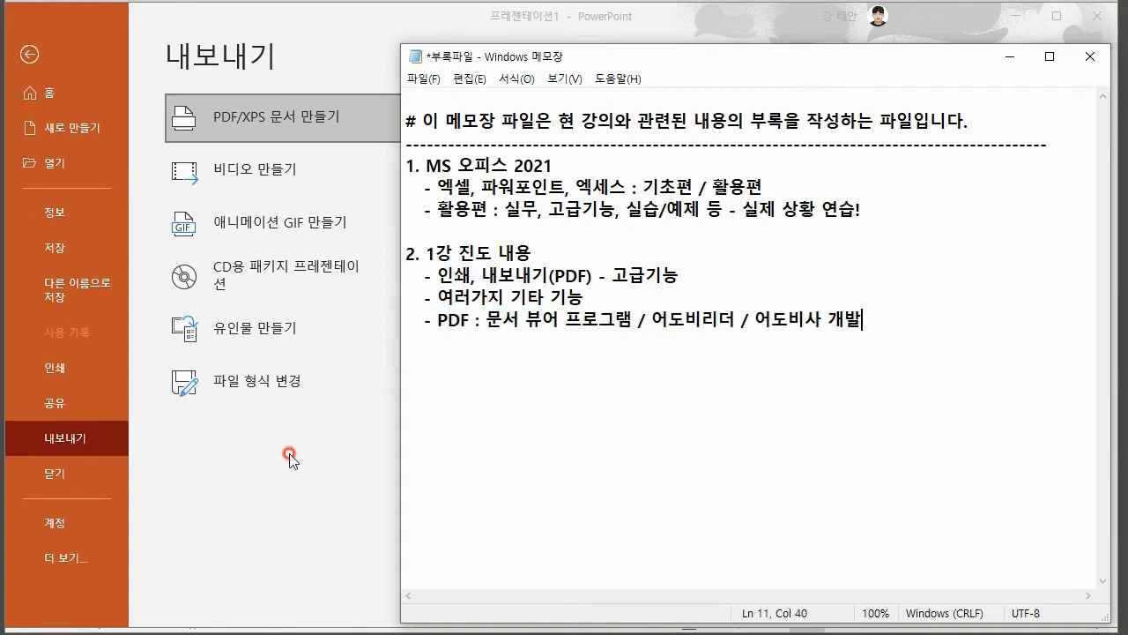
- Return to PowerPoint and start a PDF/XPS export to 바탕 화면 (Desktop) with the file name 요약본
click(289, 456)
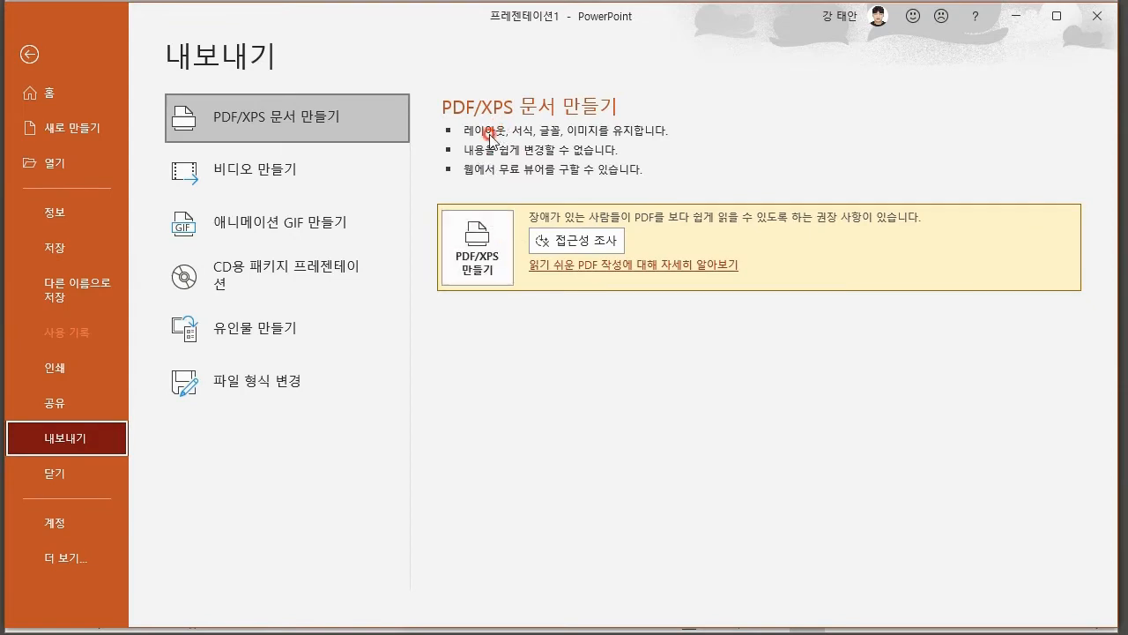
click(488, 241)
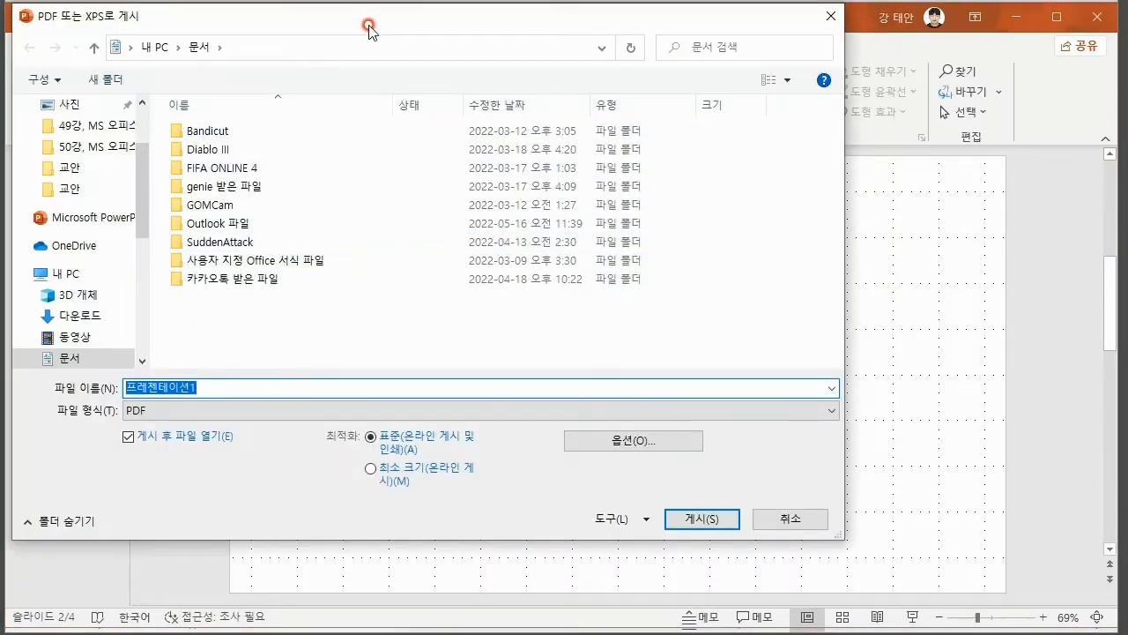
drag(365, 26, 477, 62)
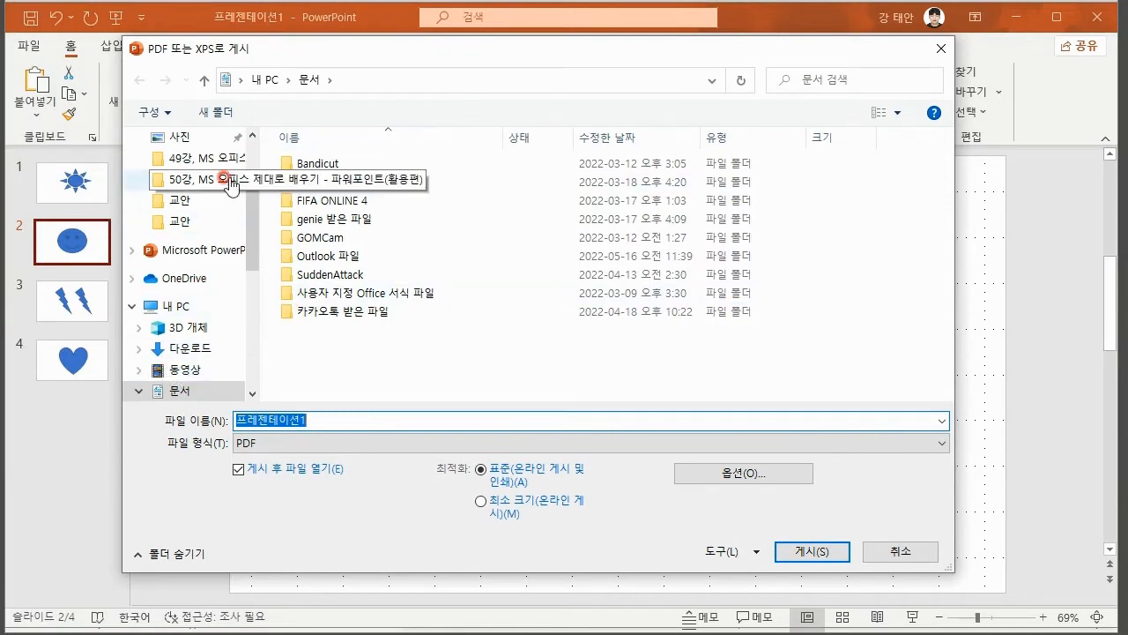
scroll(252, 238, up, 2)
click(190, 169)
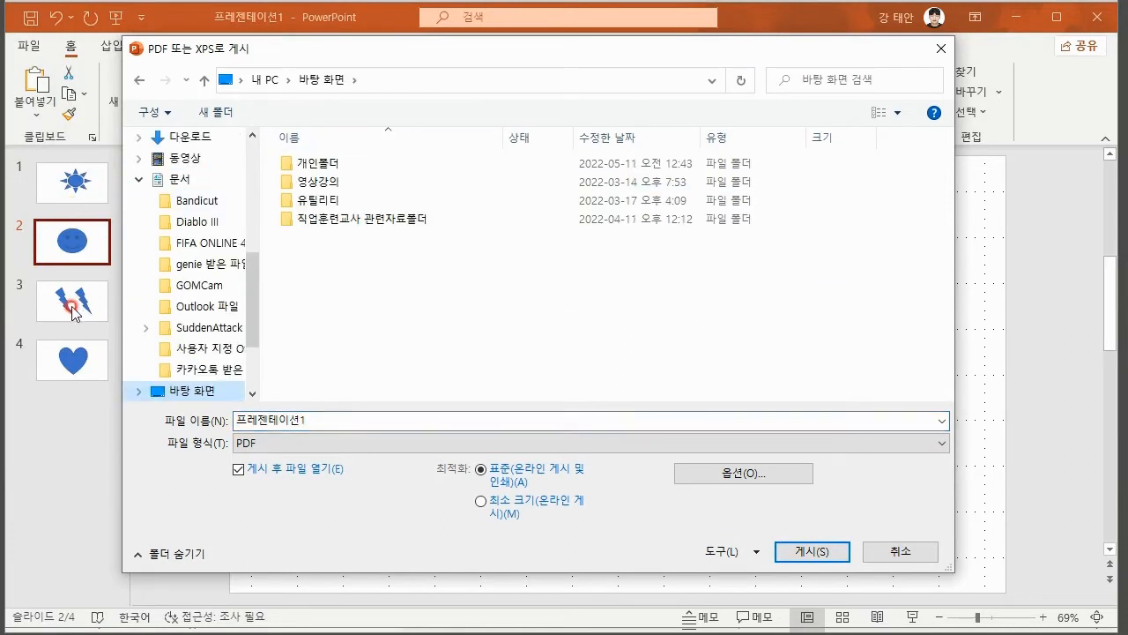
double_click(297, 420)
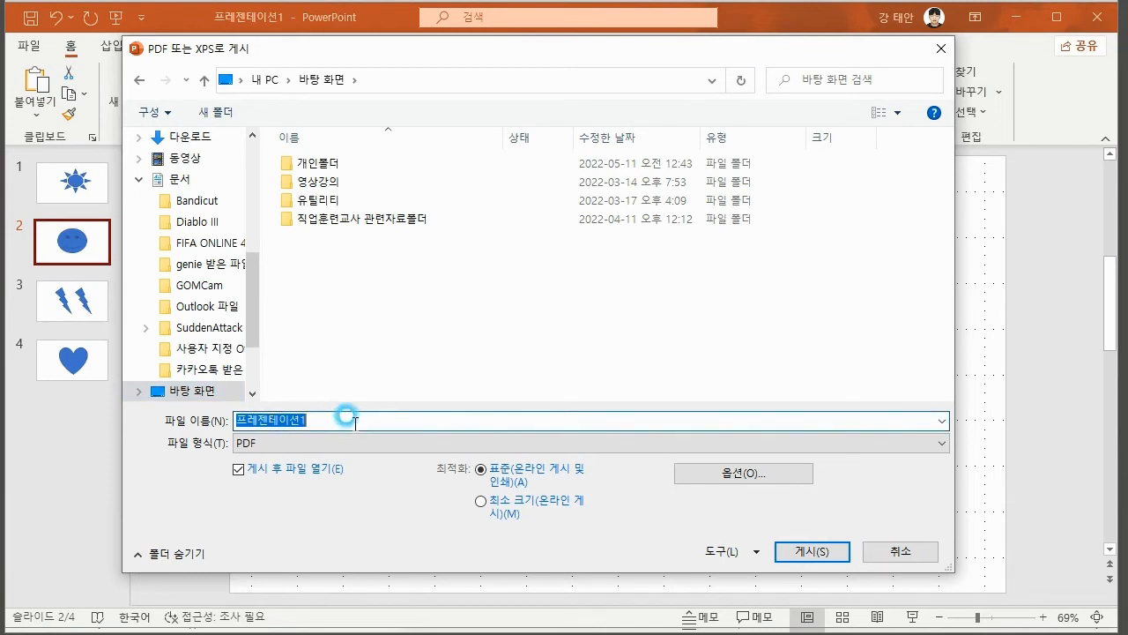
text(문약본)
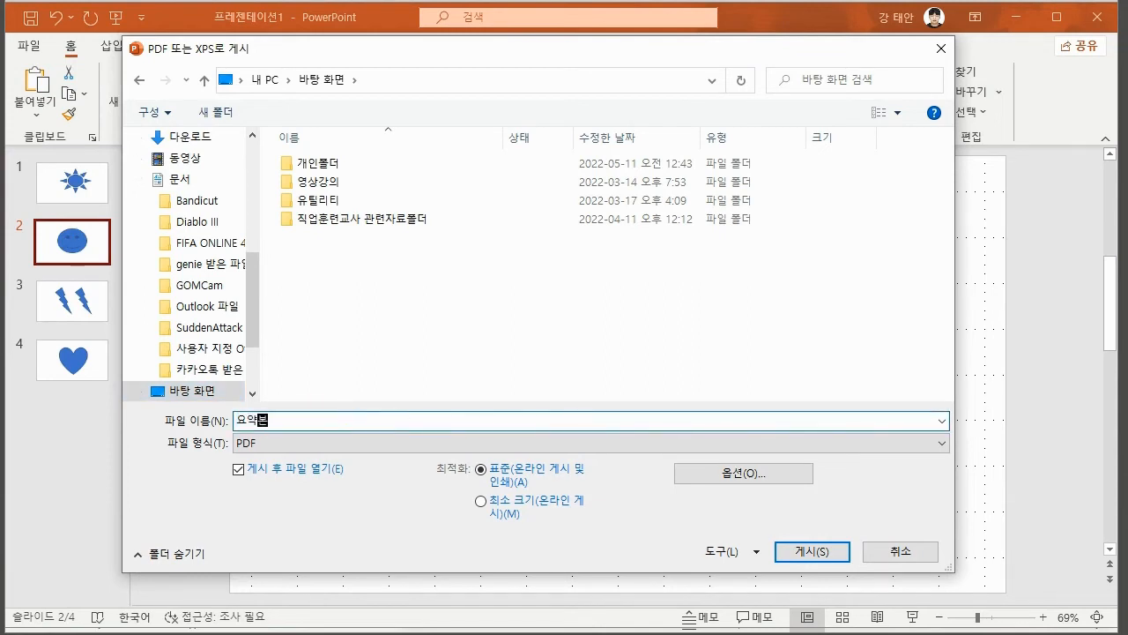
- Try XPS 문서 as the file type, return it to PDF, and review the PDF publishing options
click(329, 444)
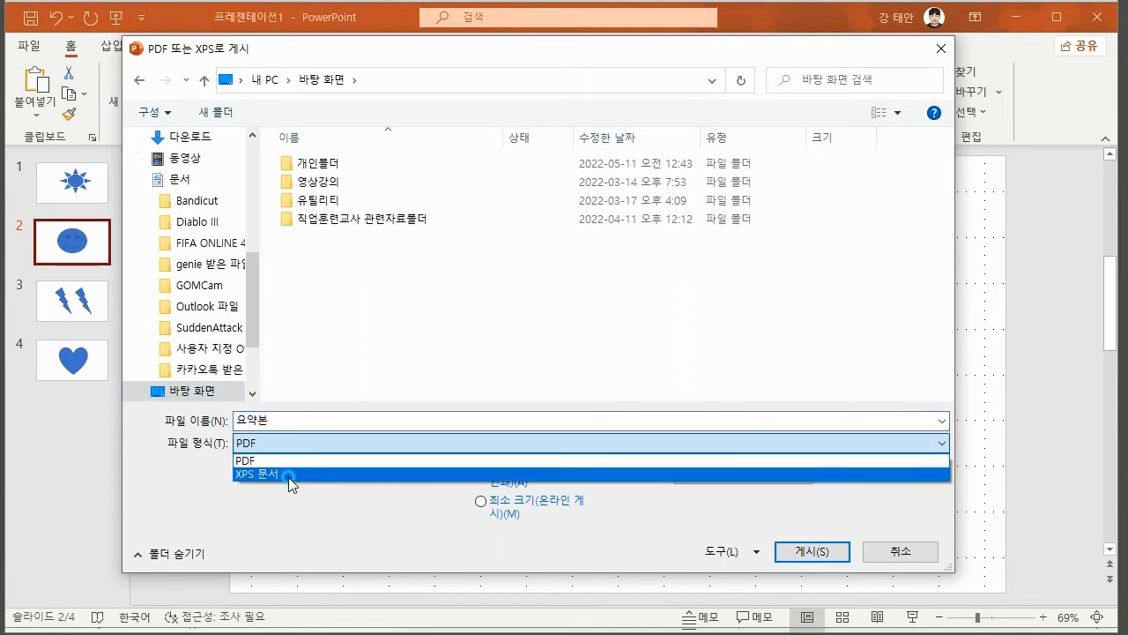
click(290, 474)
click(296, 440)
click(290, 459)
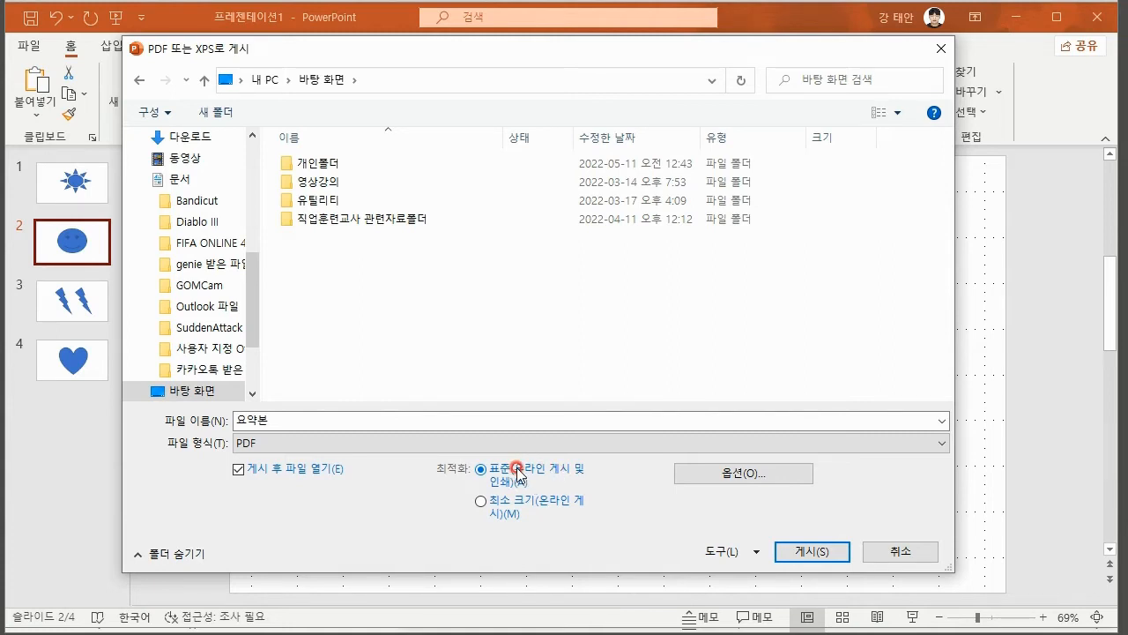
click(714, 472)
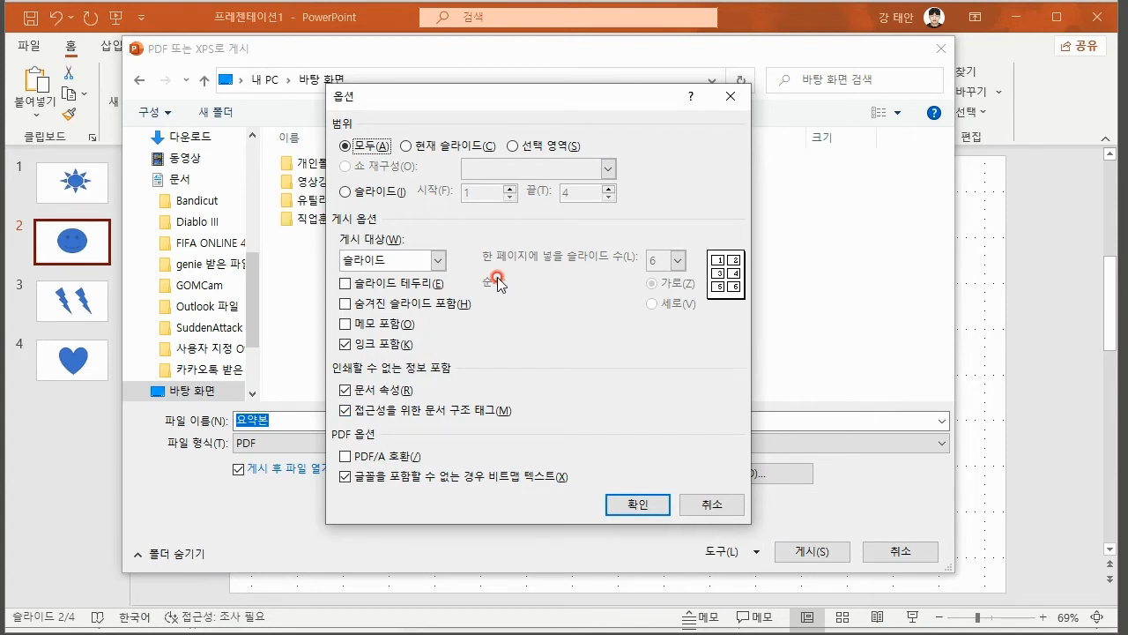
click(643, 508)
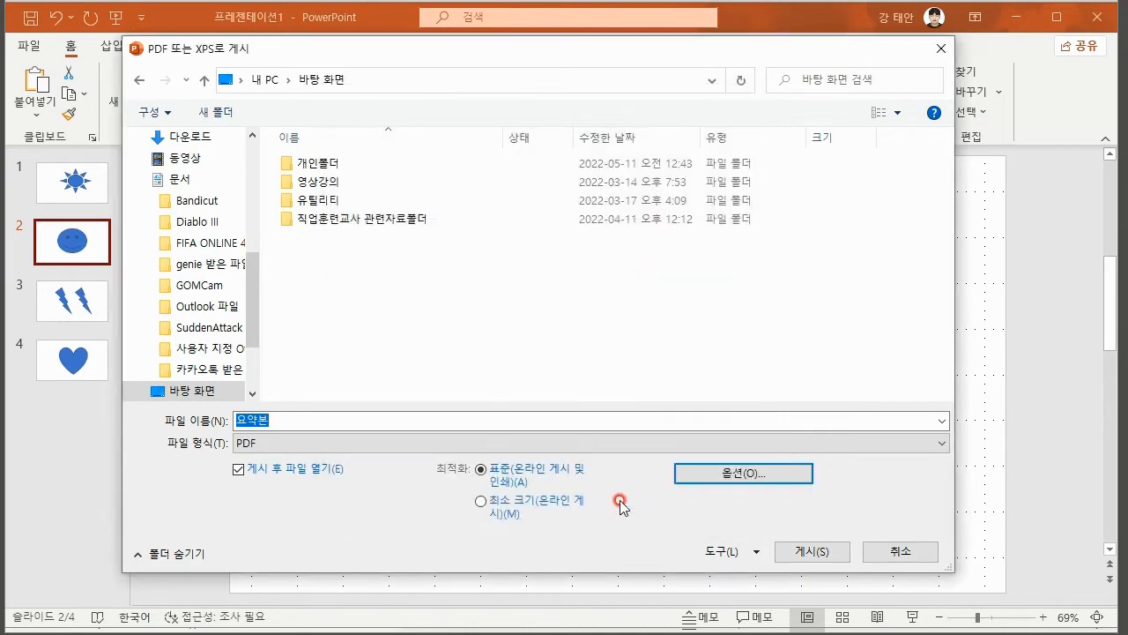
- Publish 요약본 as a PDF with 게시 후 파일 열기 (open file after publishing) left enabled
click(317, 473)
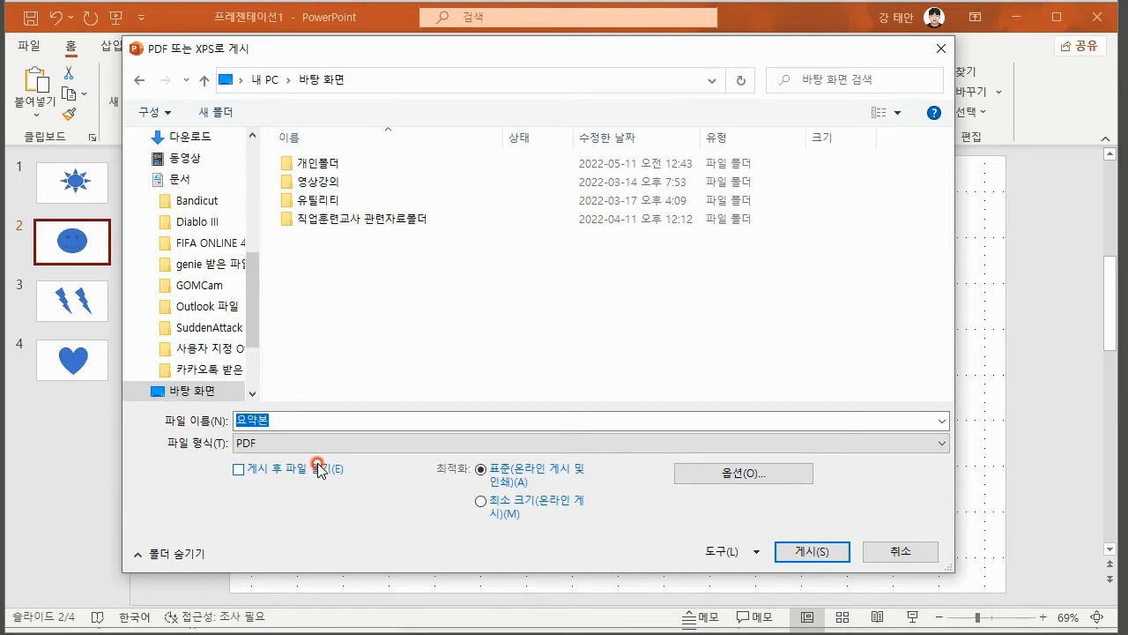
click(317, 468)
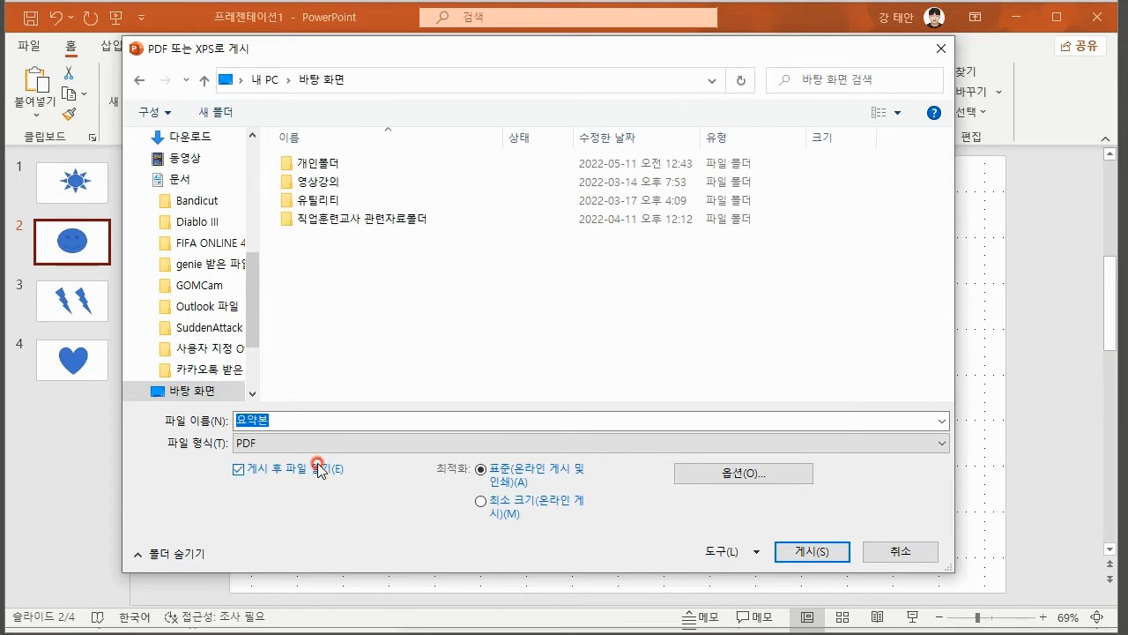
click(801, 551)
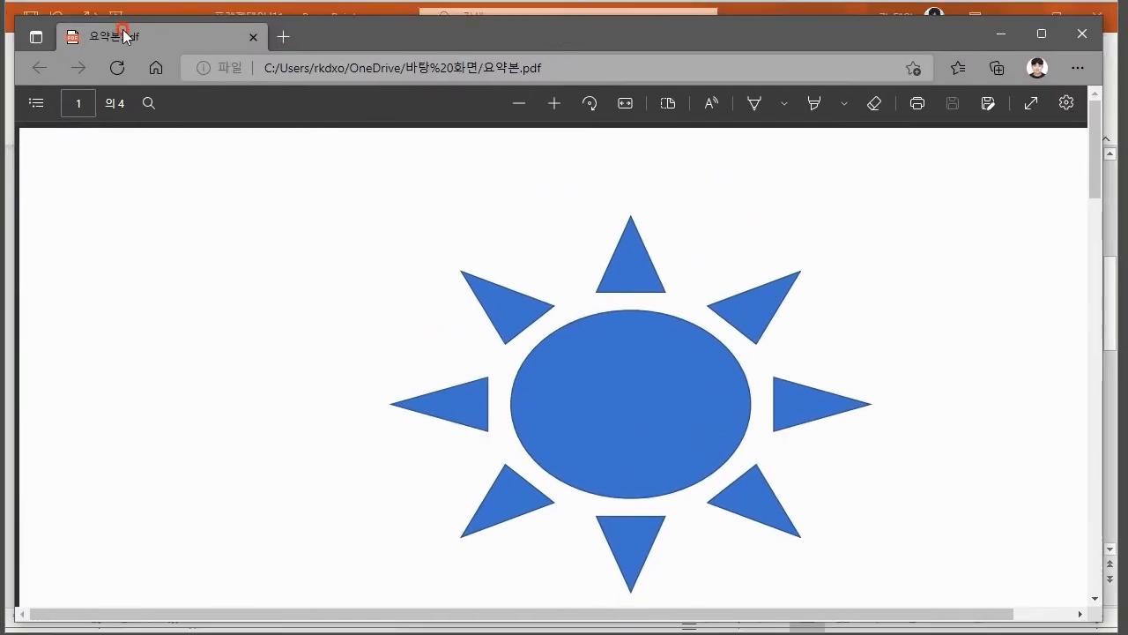
- Examine all pages of the published 요약본.pdf in the browser at a reduced zoom
scroll(429, 343, down, 3)
ctrl+scroll(432, 341, down, 3)
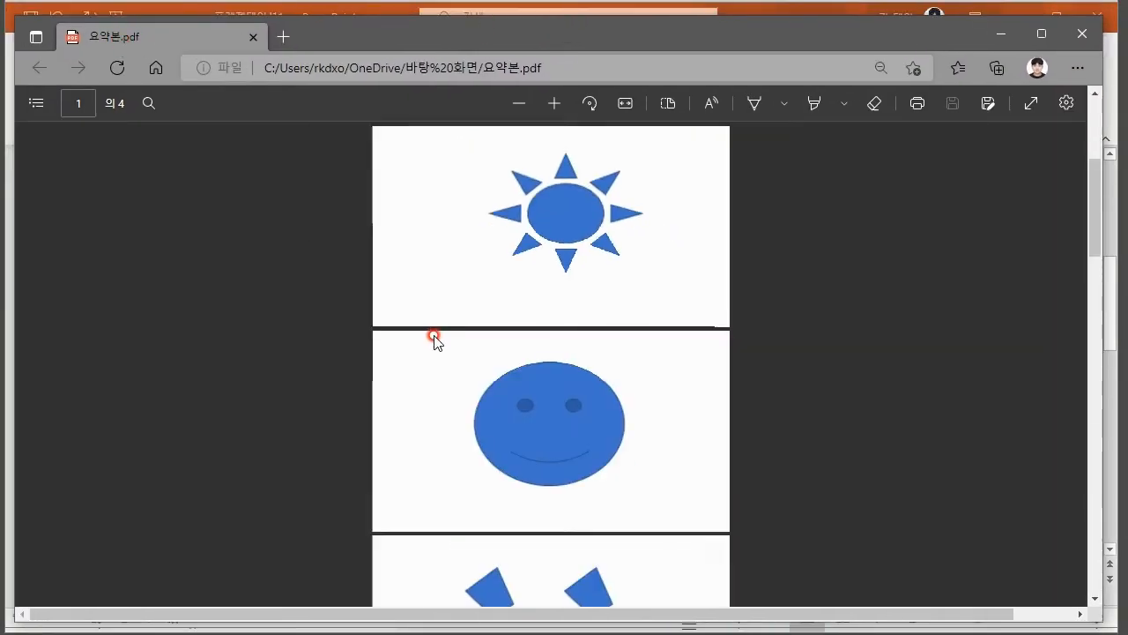
ctrl+scroll(434, 340, up, 1)
scroll(443, 321, up, 1)
scroll(445, 322, down, 4)
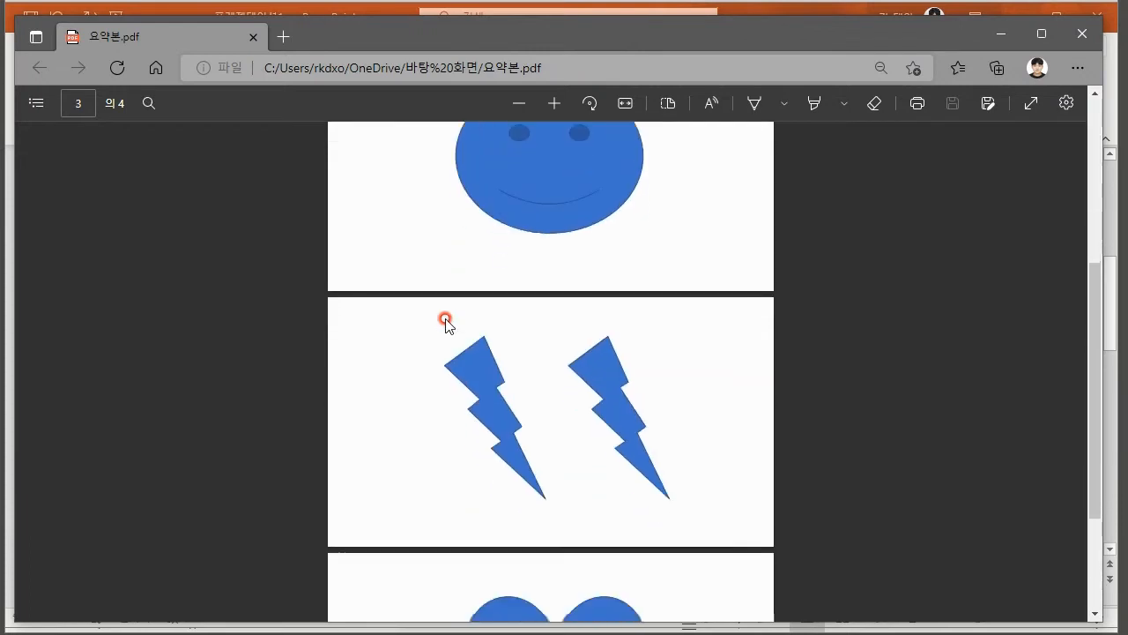
scroll(445, 322, down, 2)
scroll(444, 320, up, 6)
scroll(456, 350, down, 6)
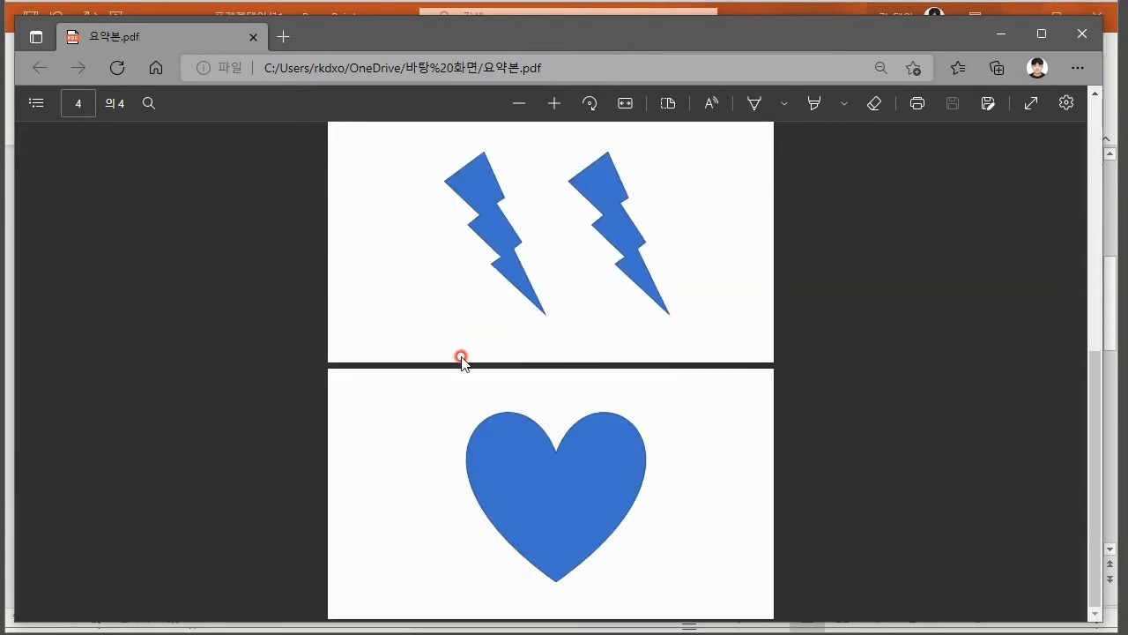
scroll(462, 360, up, 6)
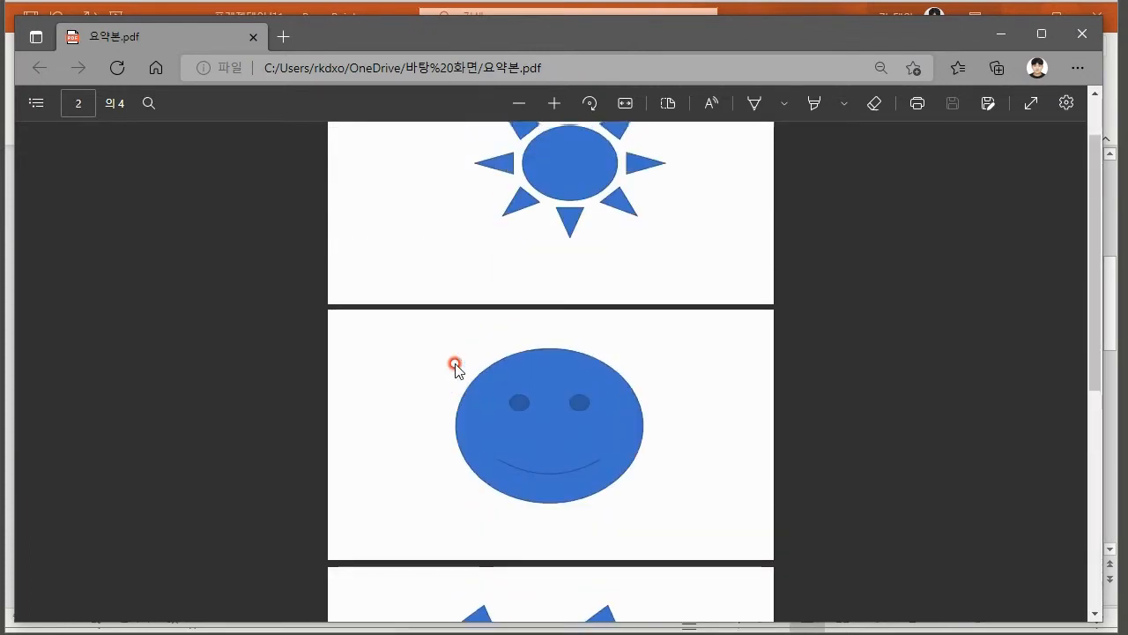
- Review the print settings for 요약본.pdf, including pages and color, and close the PDF viewer
click(918, 104)
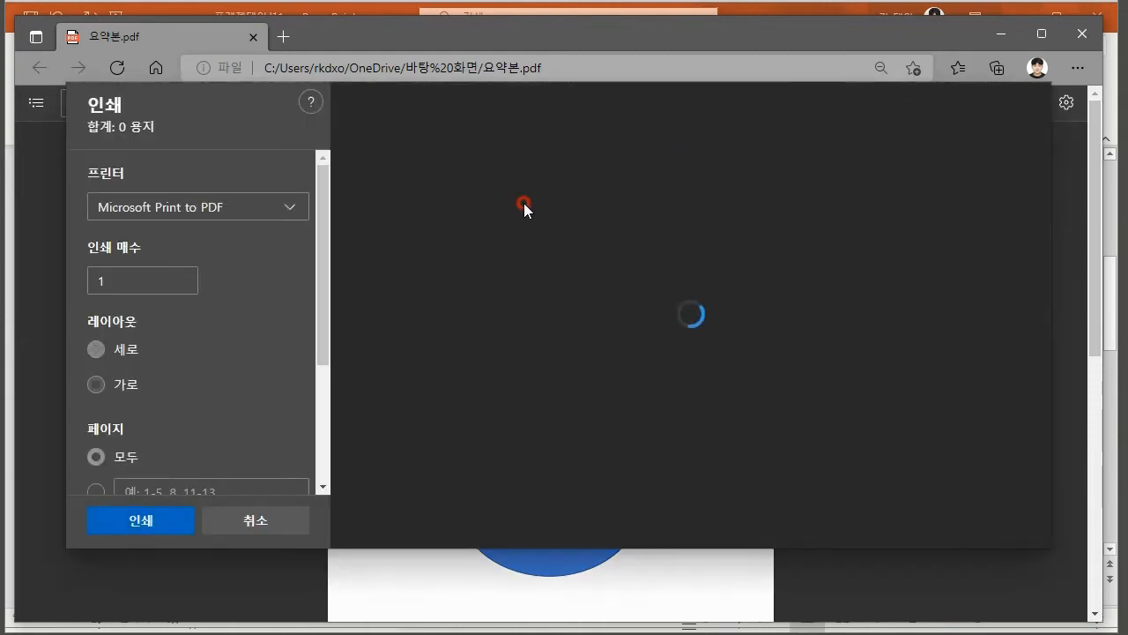
scroll(238, 216, down, 3)
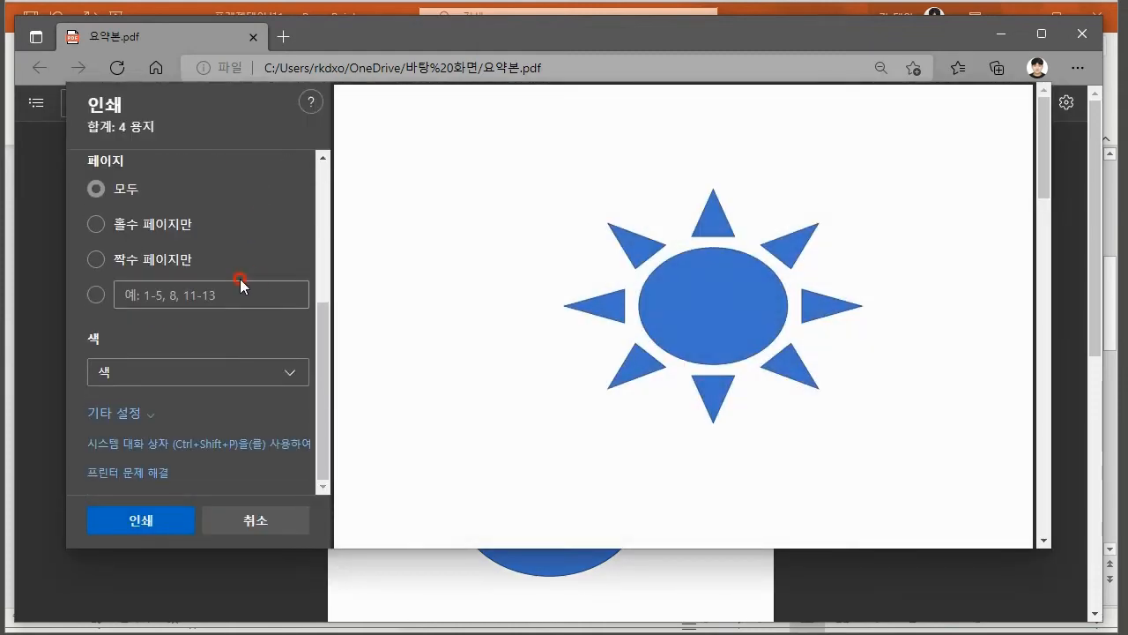
scroll(166, 377, up, 5)
click(1083, 32)
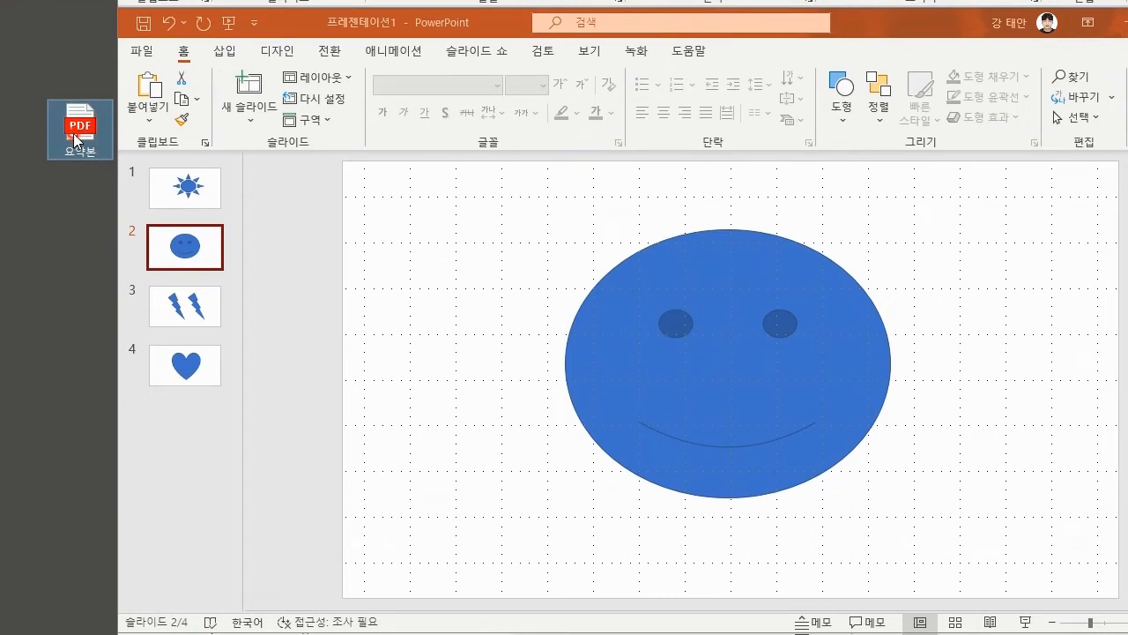
- Check the exported 요약본 PDF on the desktop and bring the PowerPoint window back to full size
click(300, 236)
click(165, 275)
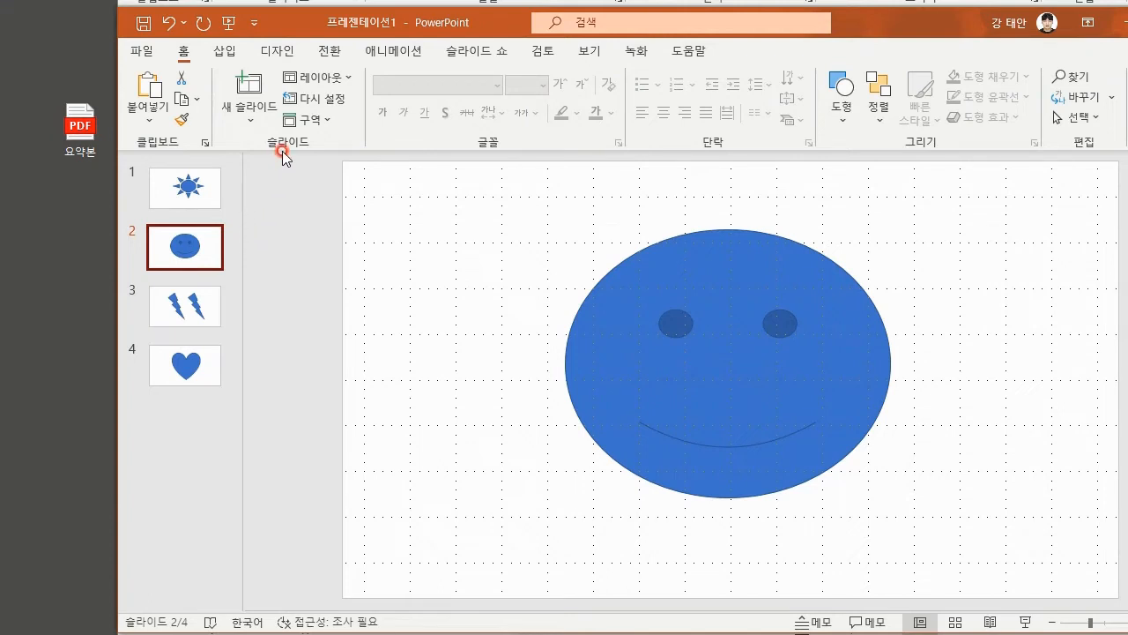
double_click(317, 18)
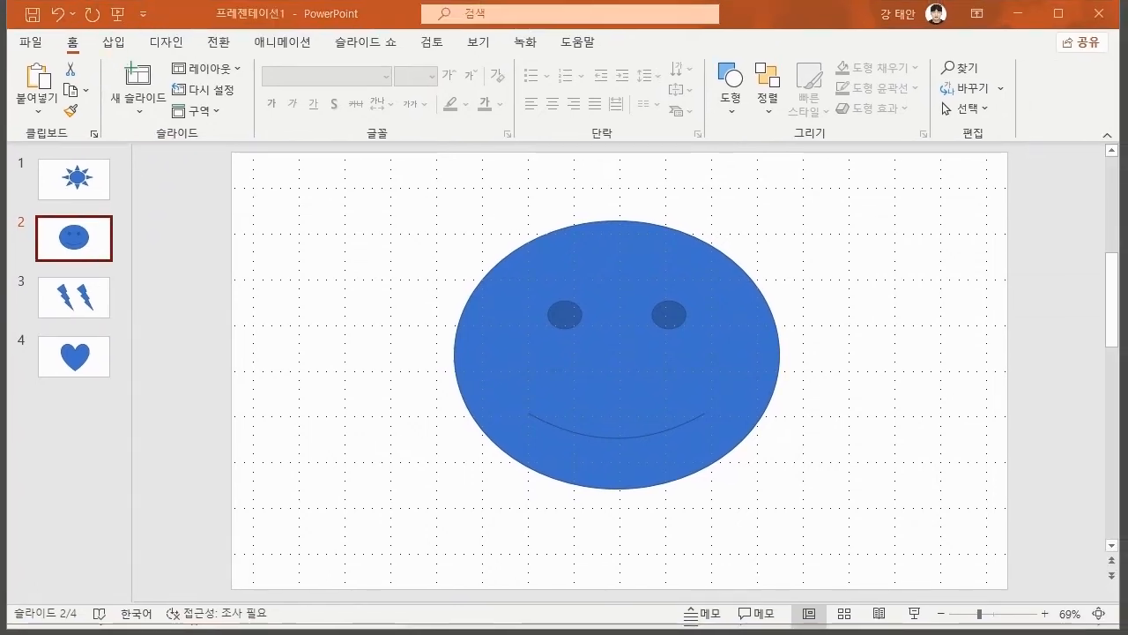
click(252, 534)
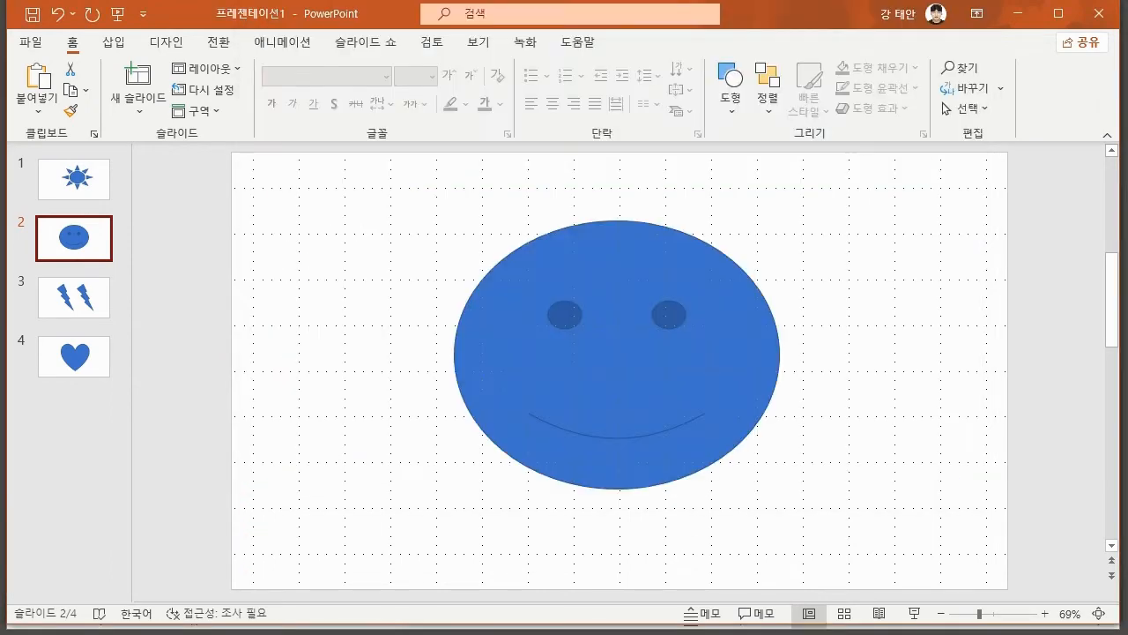
click(173, 235)
click(146, 154)
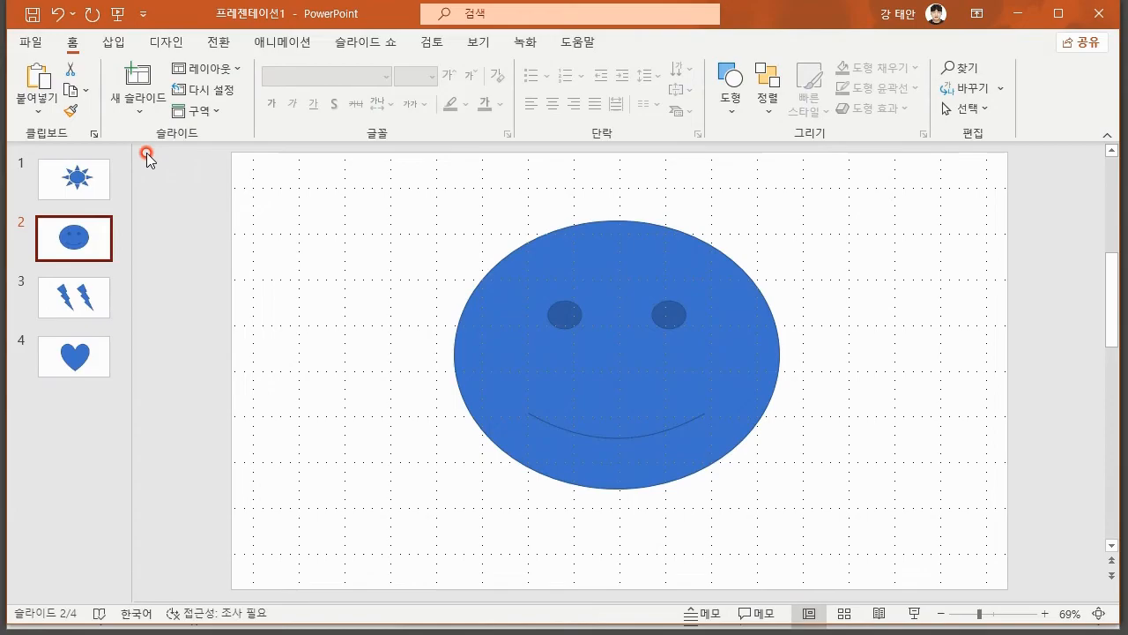
- Set up a video export at Full HD(1080p) with 기록된 시간 및 설명 사용 안 함 (no recorded timings or narration)
click(31, 42)
click(70, 436)
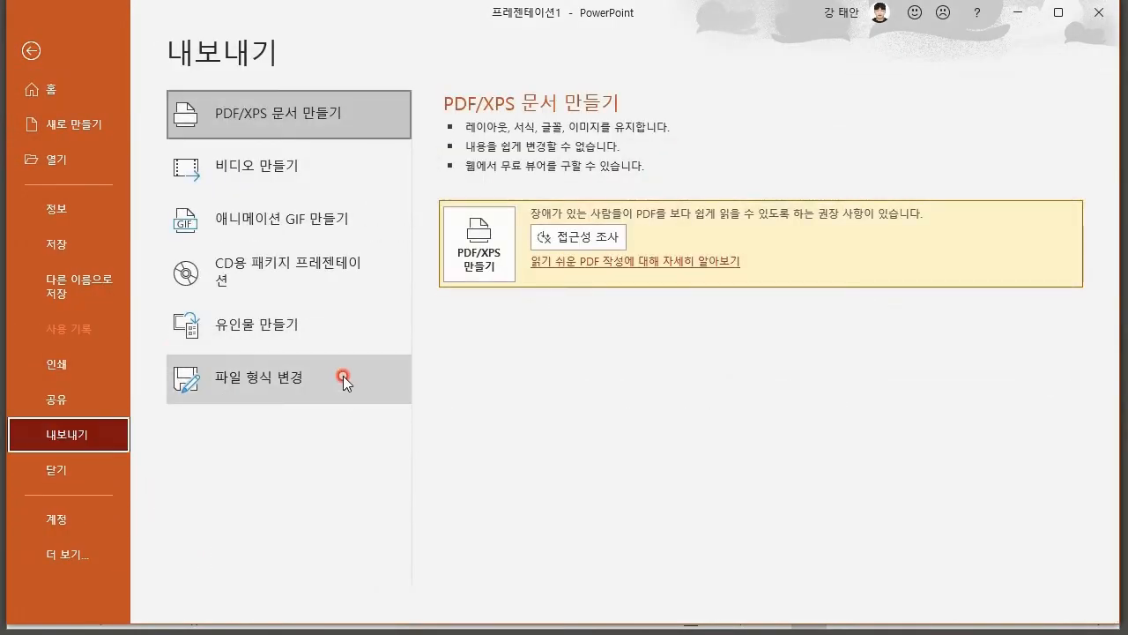
click(309, 183)
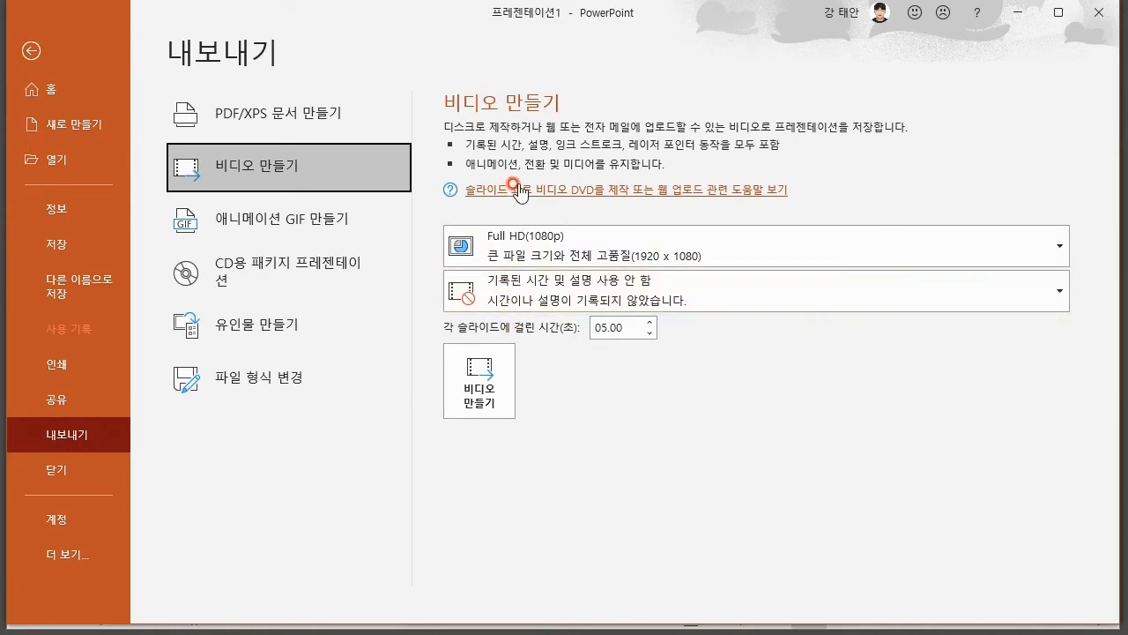
click(579, 245)
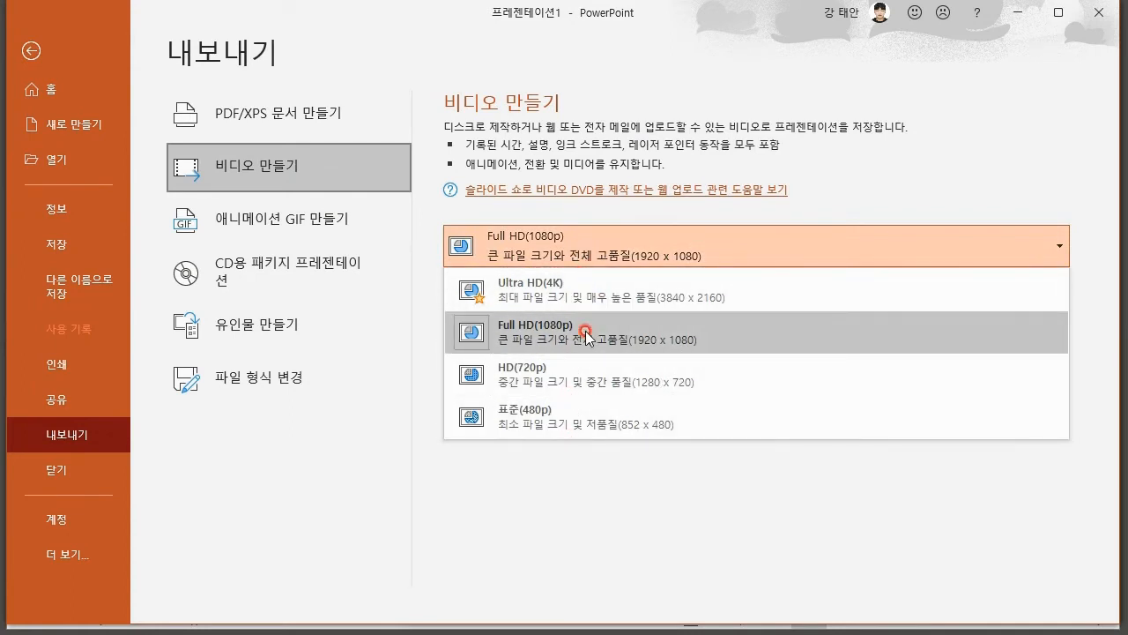
click(586, 333)
click(609, 257)
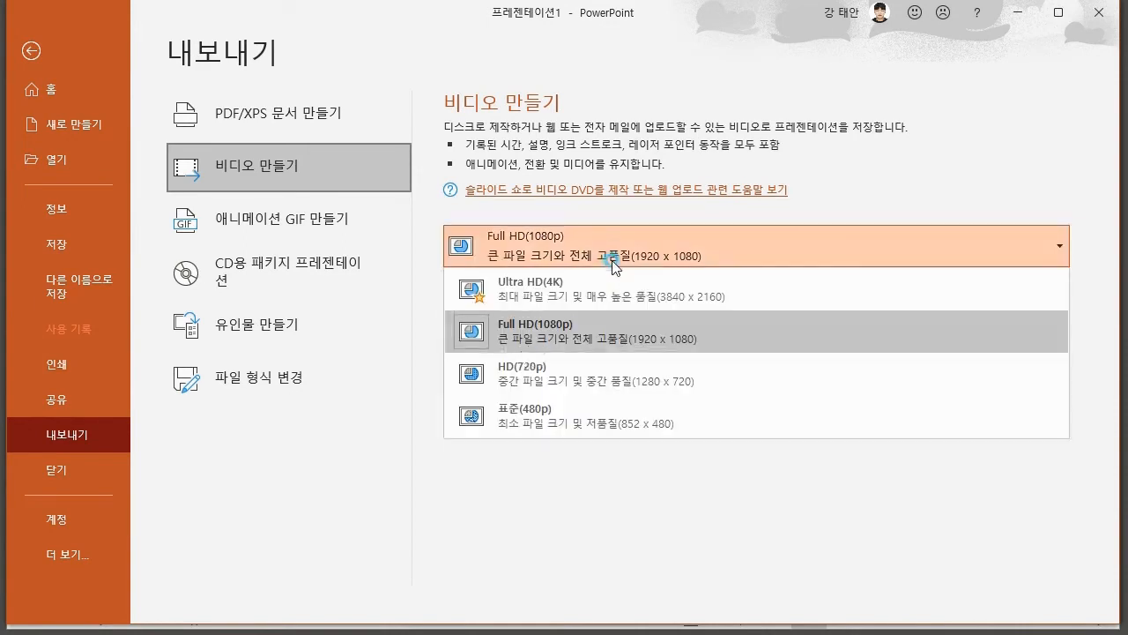
click(617, 333)
click(625, 287)
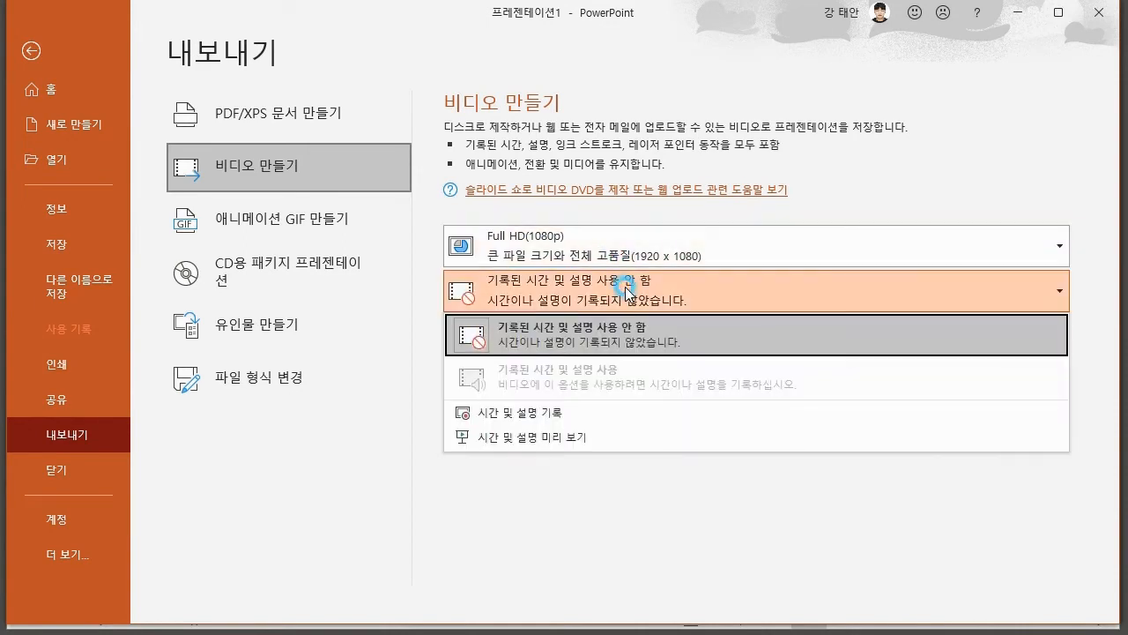
click(625, 287)
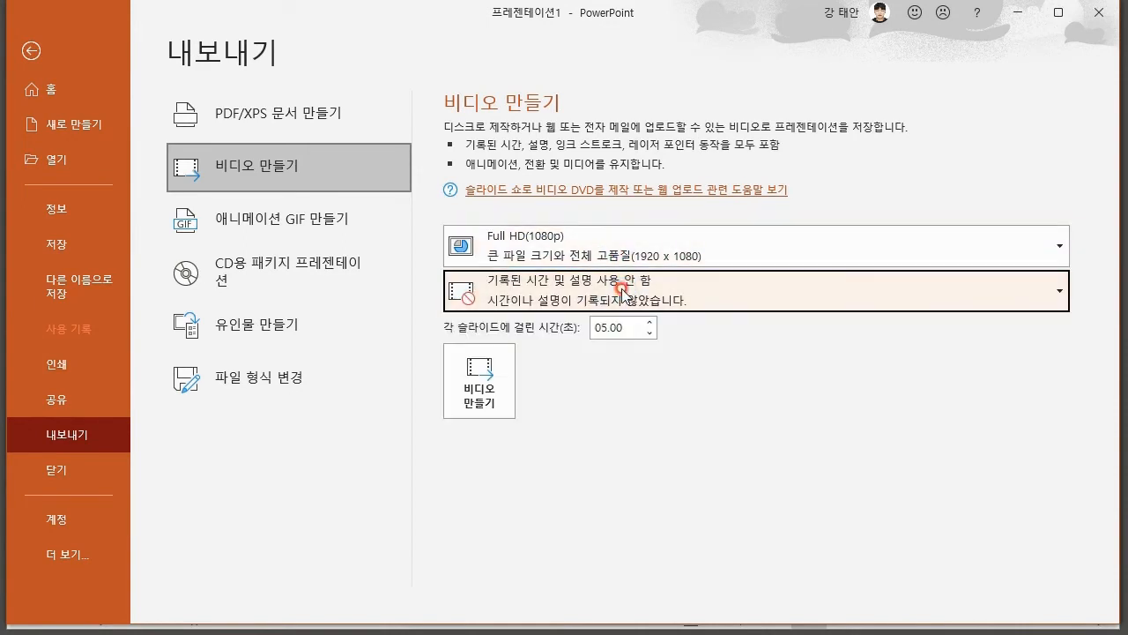
- Create the video as an MPEG-4 file named 요약본(2) in 바탕 화면 (Desktop)
click(499, 379)
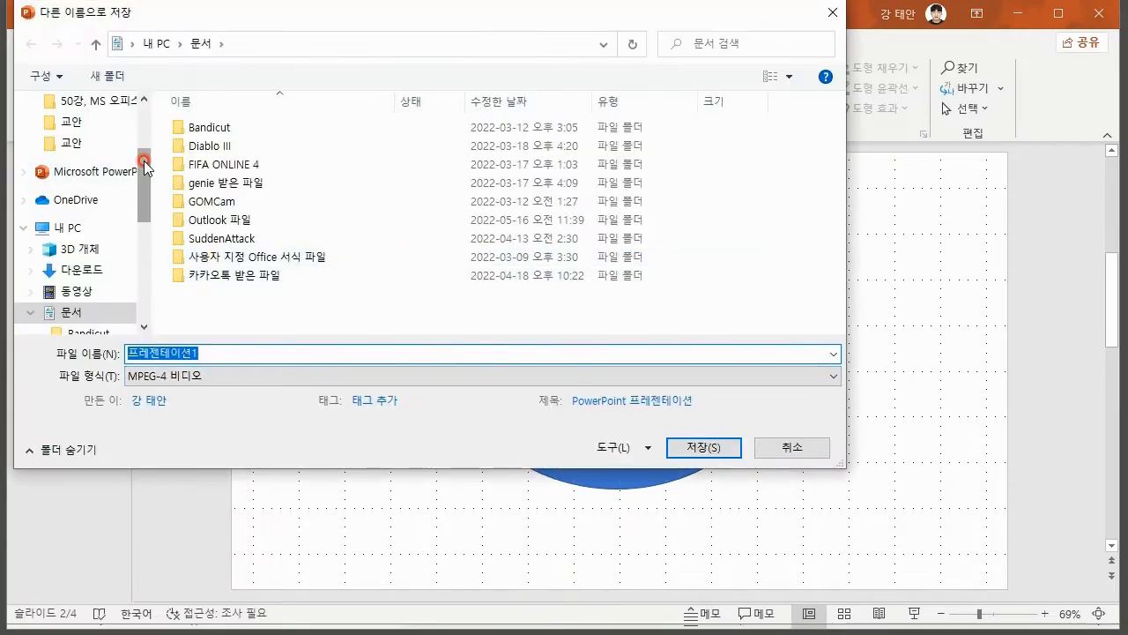
drag(145, 166, 116, 101)
click(73, 136)
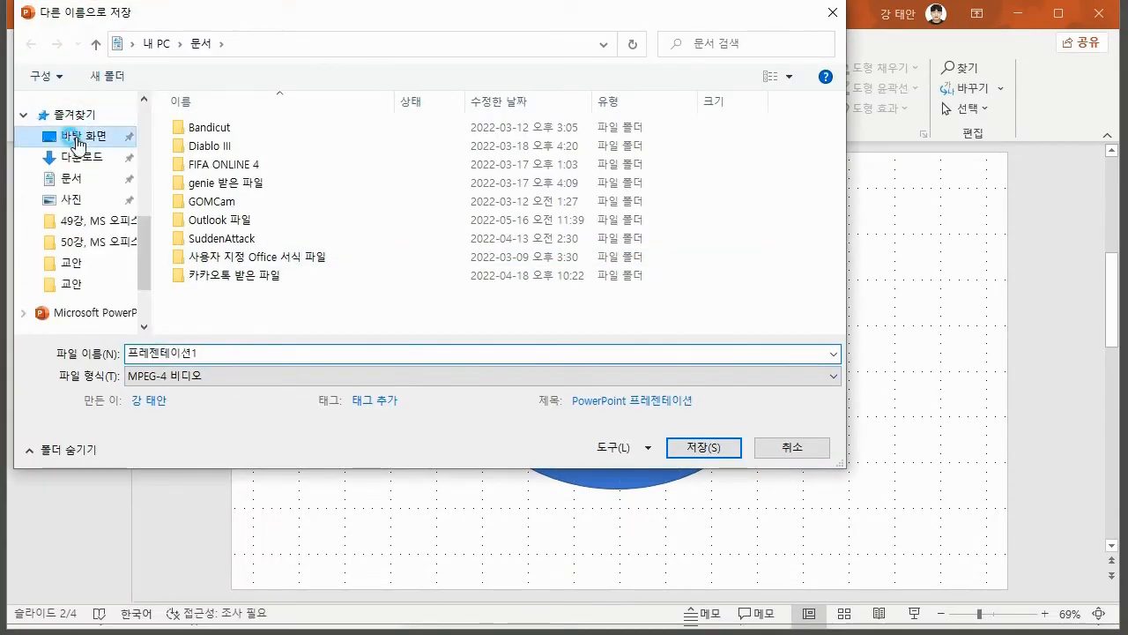
click(177, 378)
click(179, 377)
double_click(214, 353)
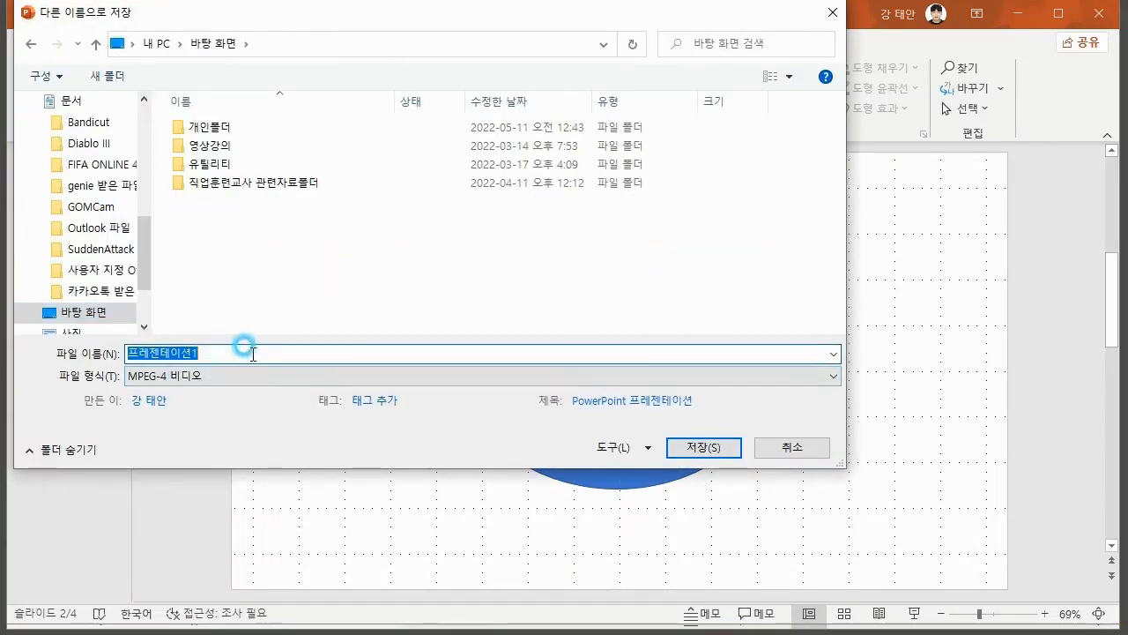
text(요약본)
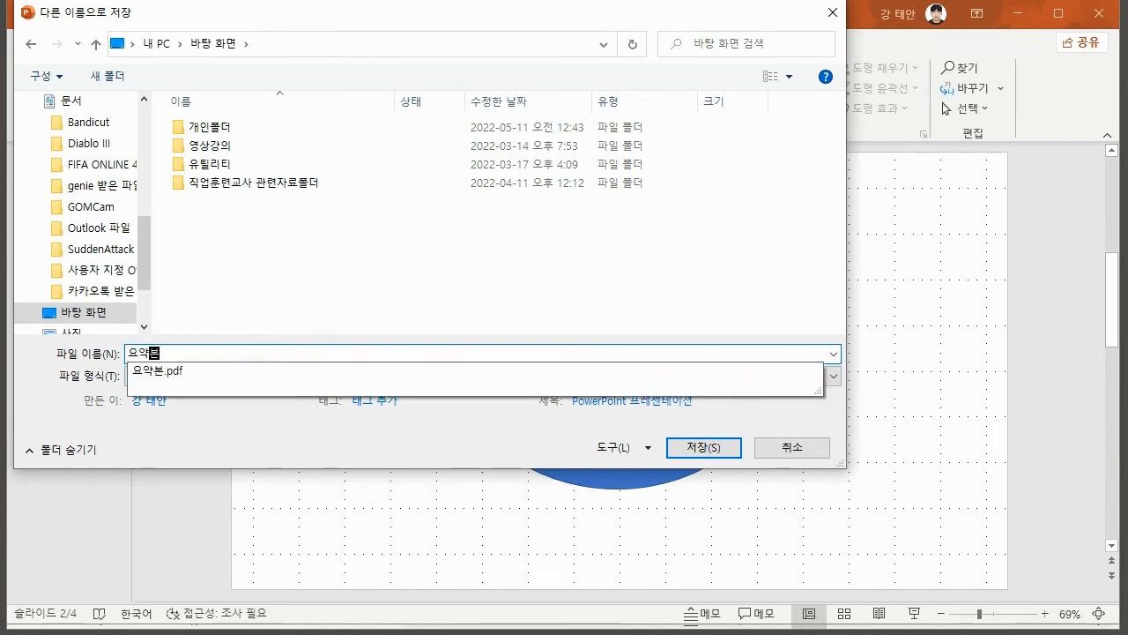
text((2)
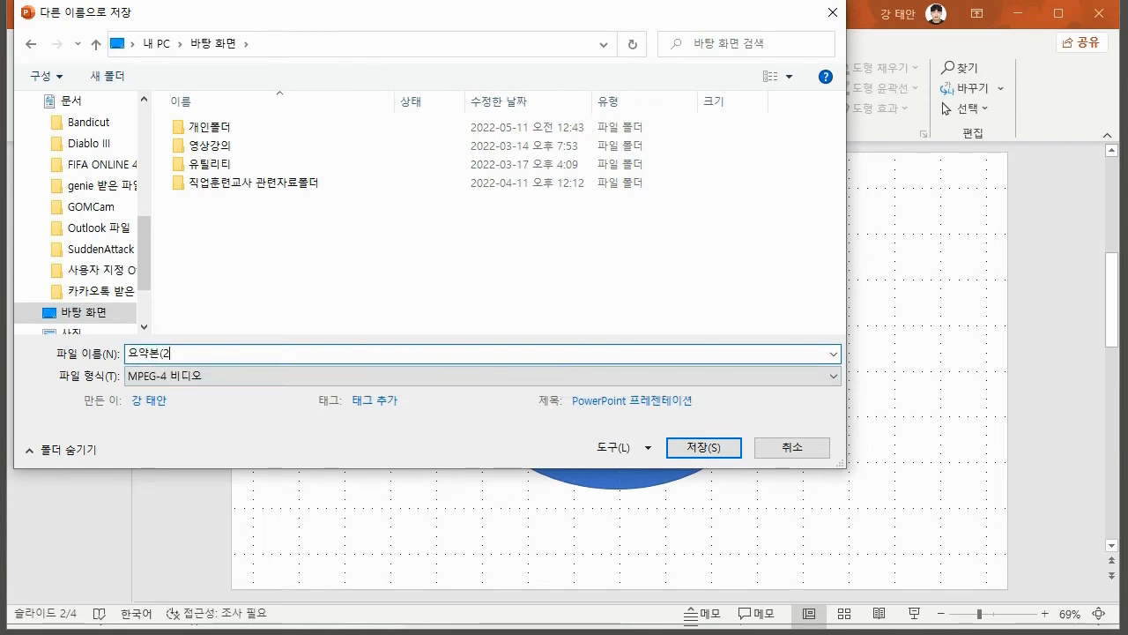
click(679, 446)
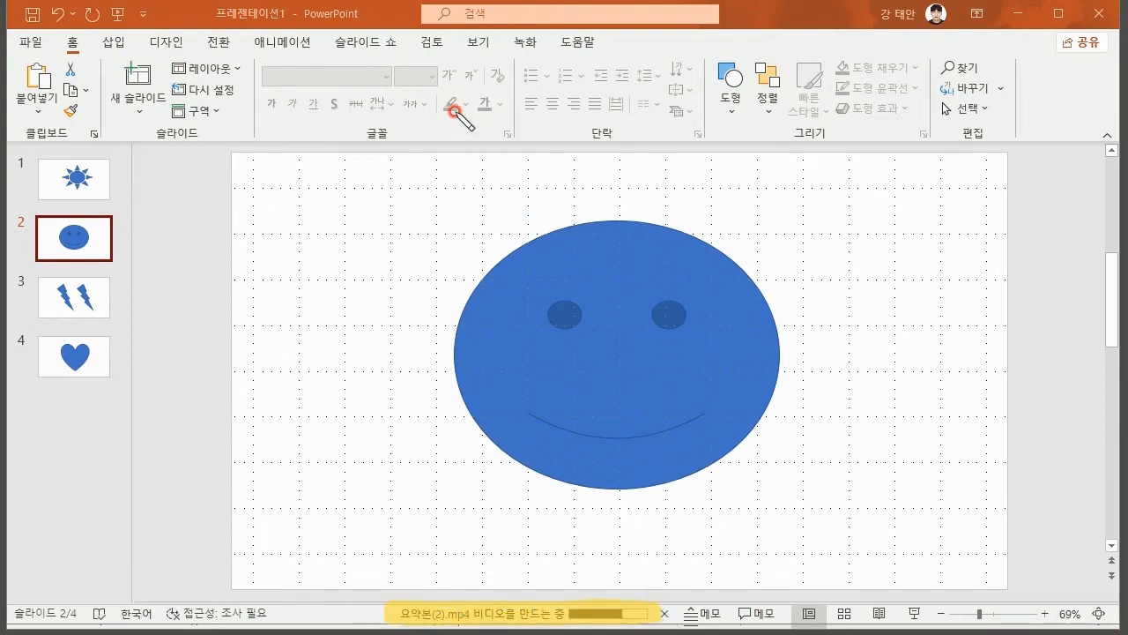
- Revisit the video export settings to examine the time spent on each slide, and return to the slides
click(20, 37)
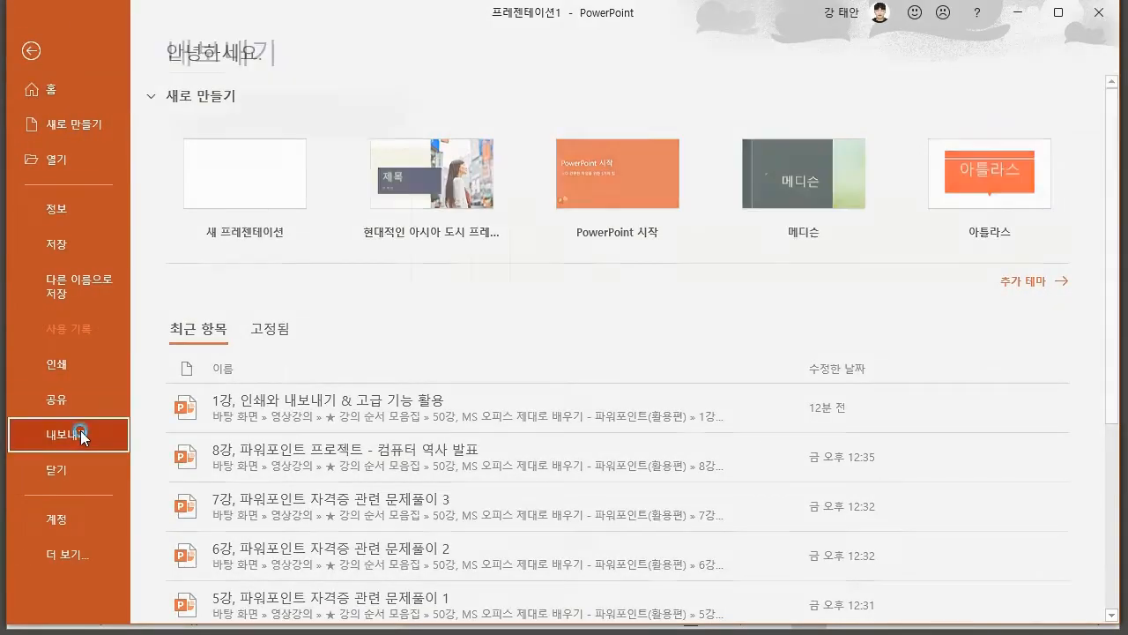
click(79, 431)
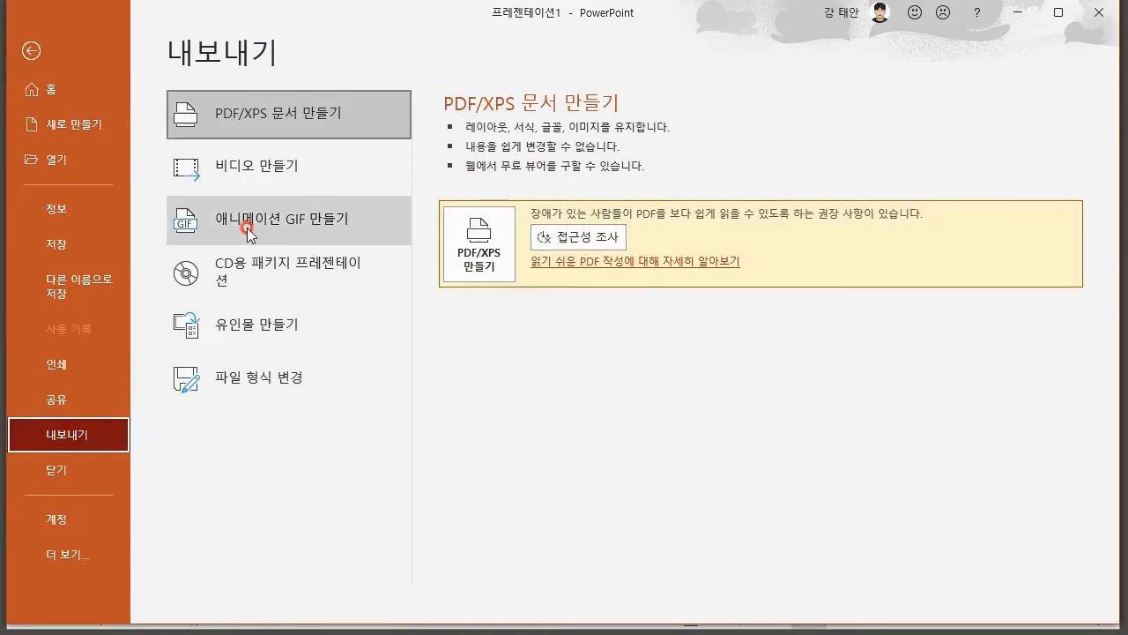
click(254, 168)
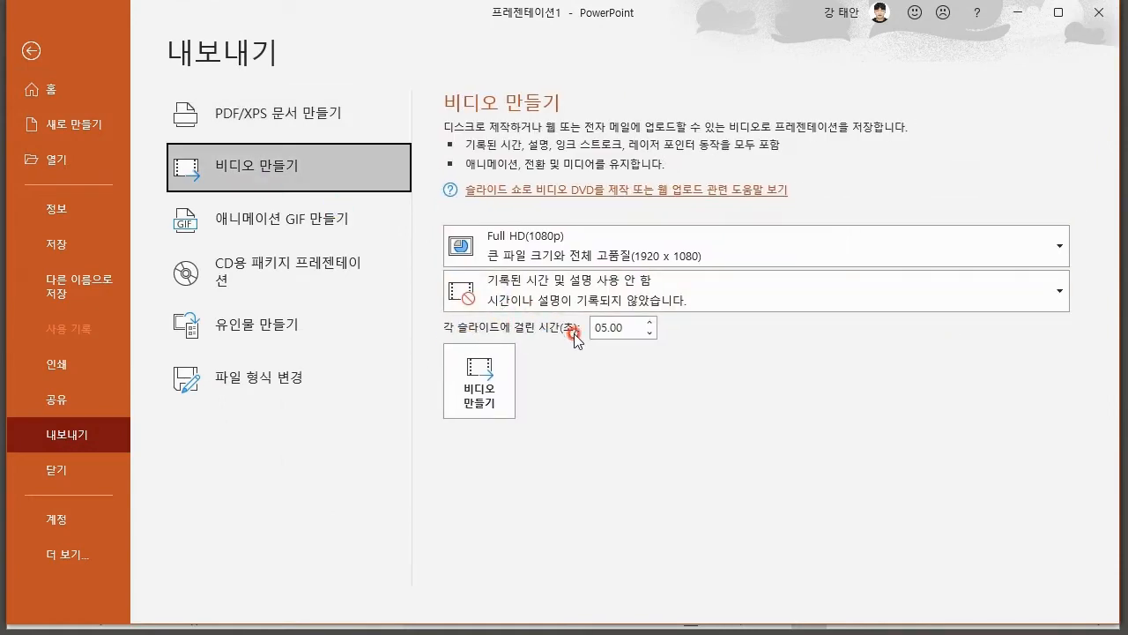
click(78, 89)
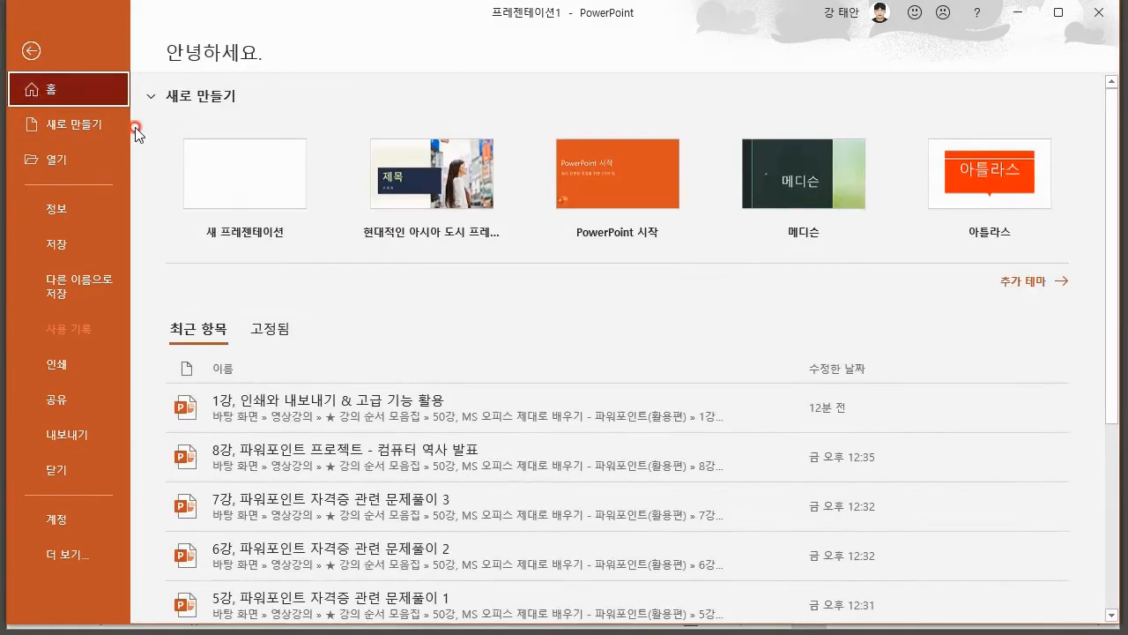
click(35, 49)
click(102, 201)
click(95, 255)
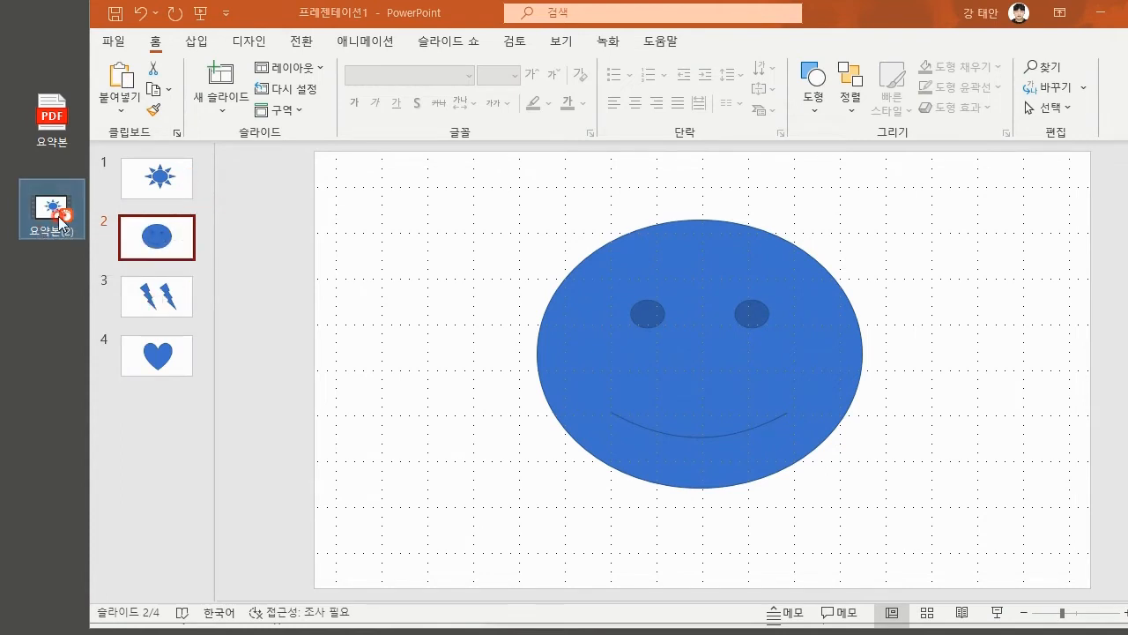
- Play the exported 요약본(2) video from the desktop, and close the player and its advertising browser window
double_click(59, 220)
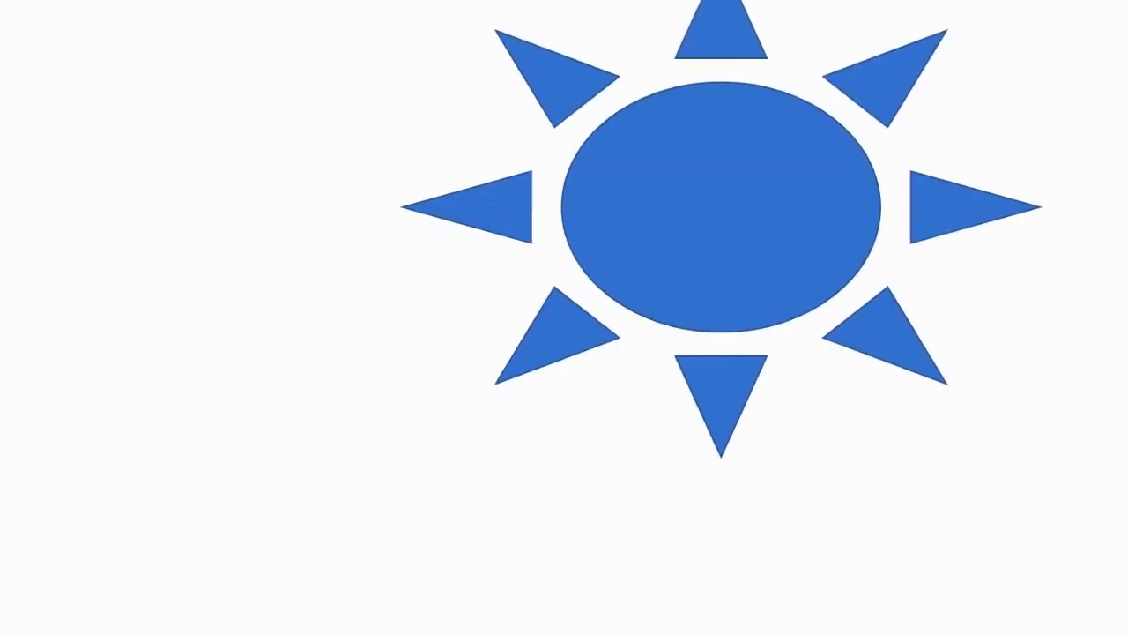
drag(1125, 4, 917, 116)
drag(709, 132, 904, 25)
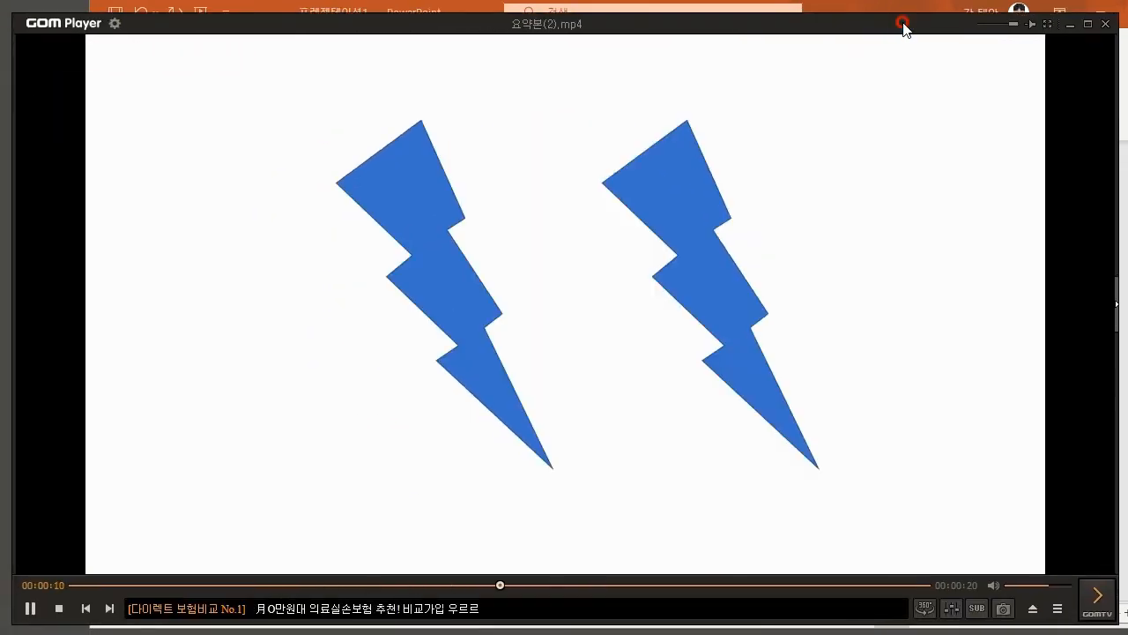
click(1105, 24)
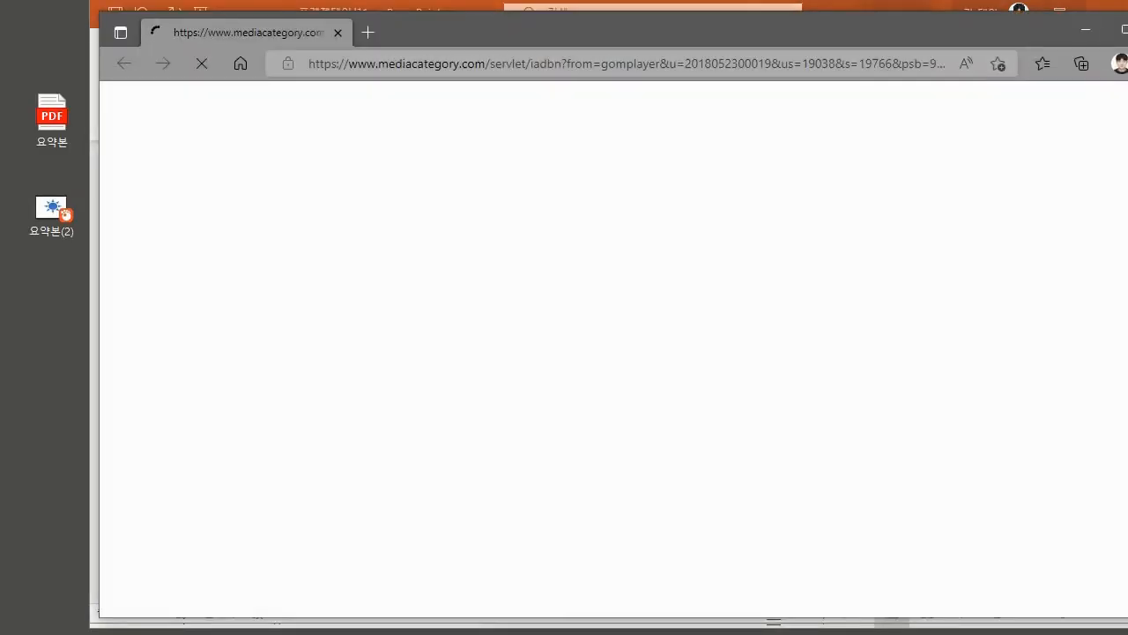
click(1127, 30)
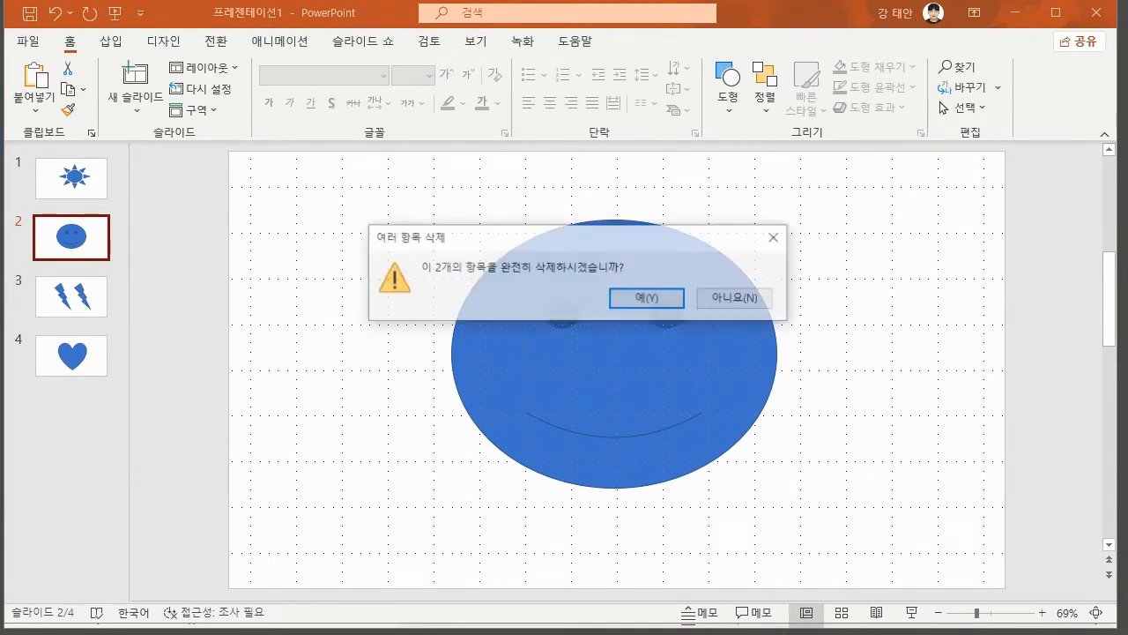
- Set up an animated GIF export of the presentation at 중간 (medium, 480p 15fps) quality
click(28, 41)
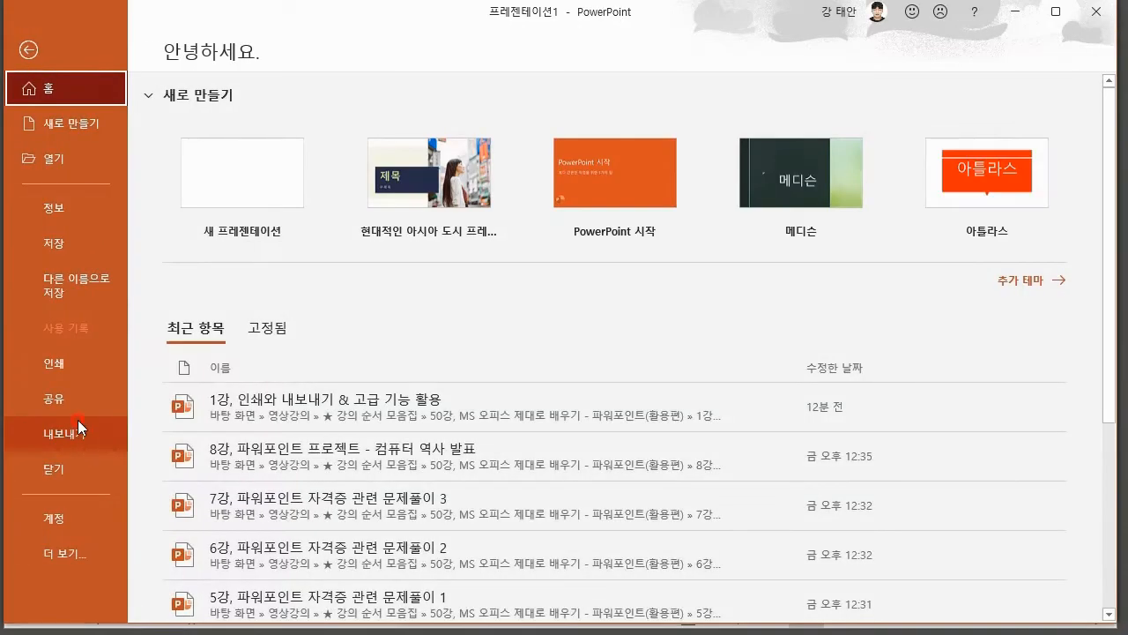
click(80, 431)
click(350, 219)
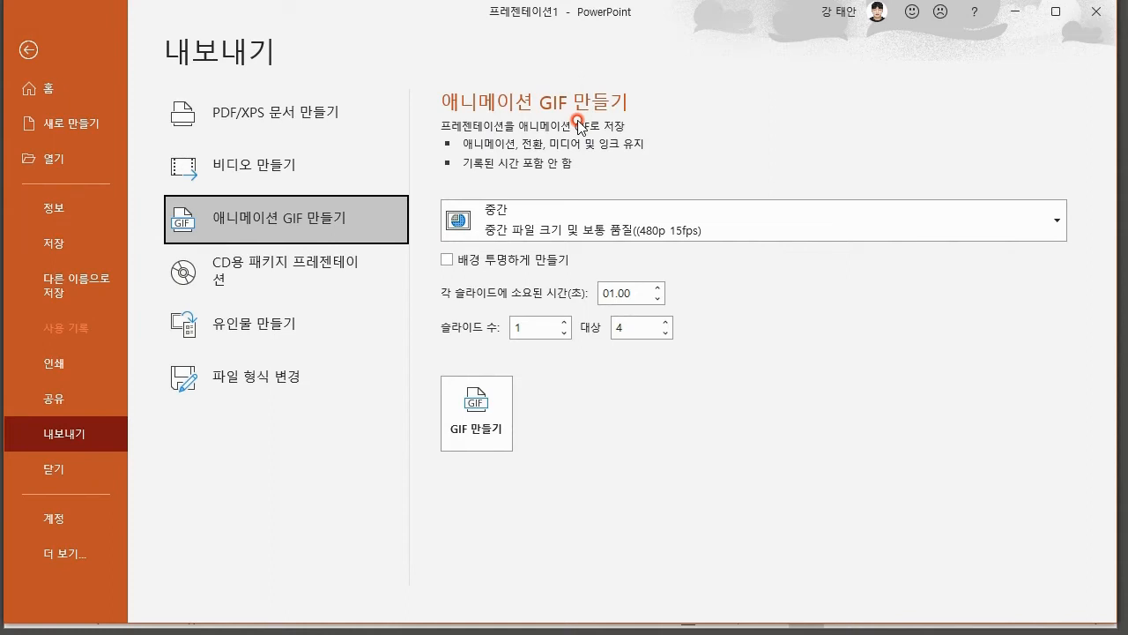
click(580, 221)
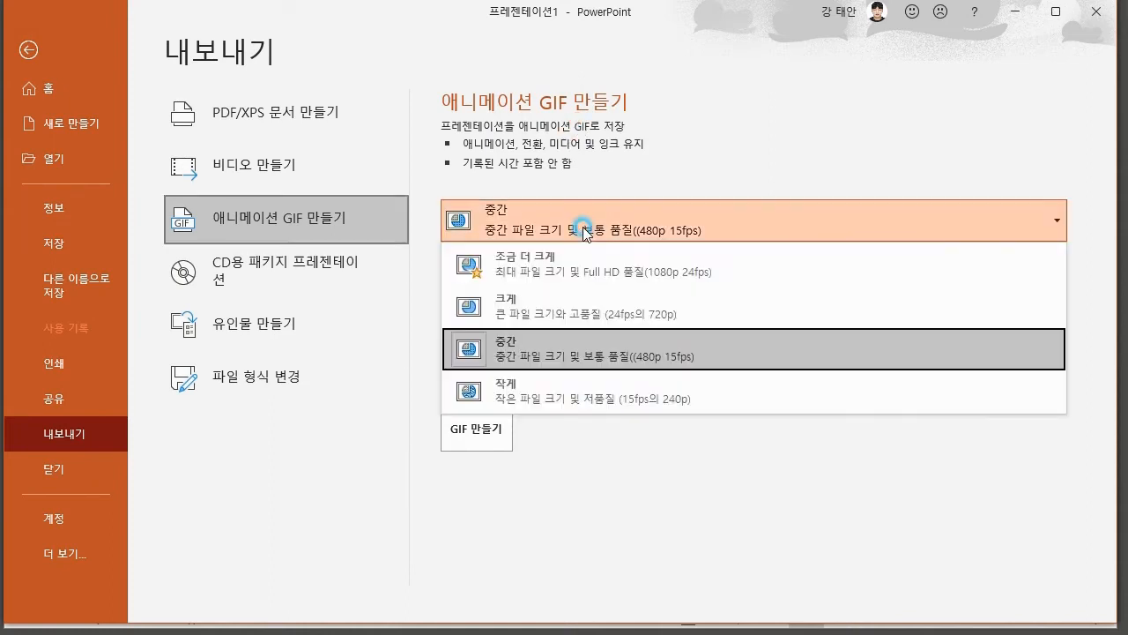
click(584, 339)
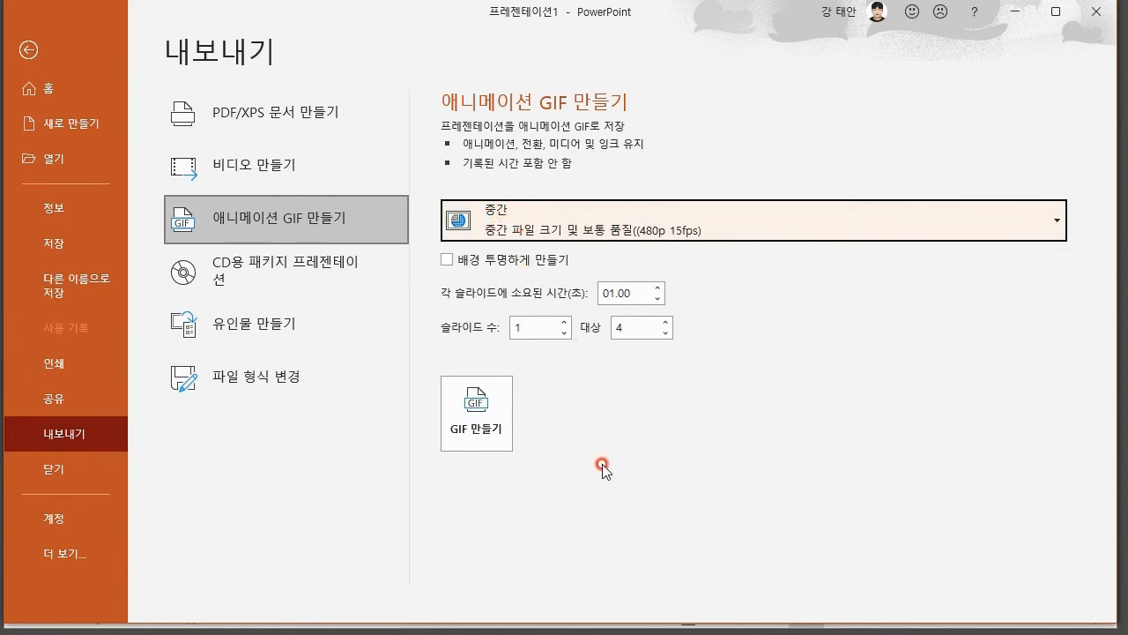
- Create the animated GIF under the file name 프레젠테이션1 in 바탕 화면 (Desktop)
click(508, 388)
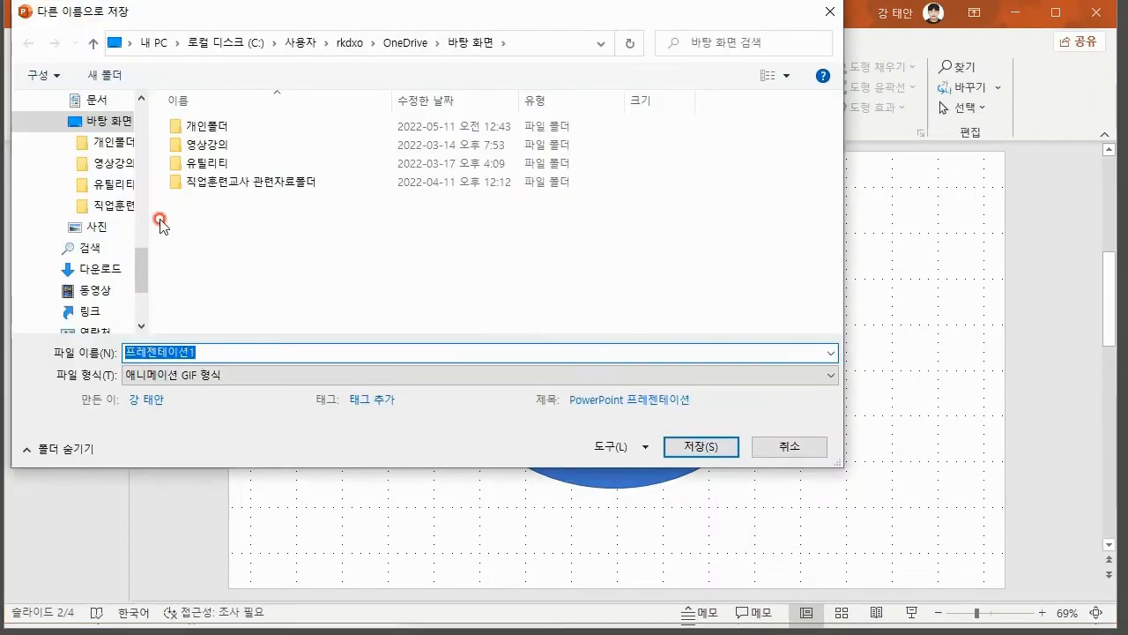
drag(145, 261, 138, 231)
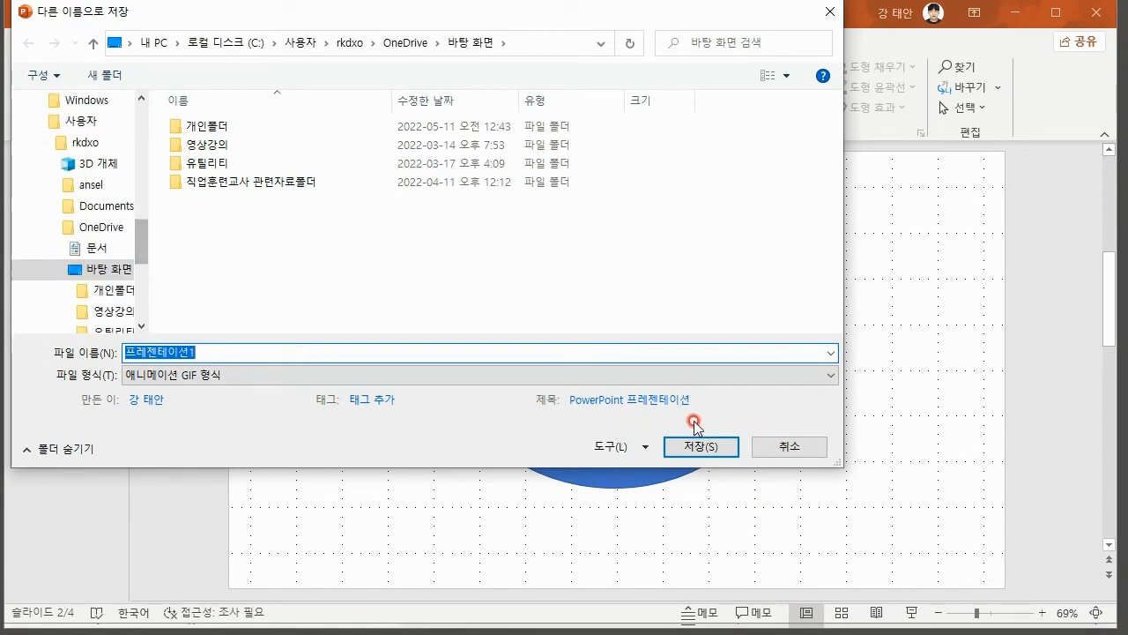
click(212, 378)
click(212, 389)
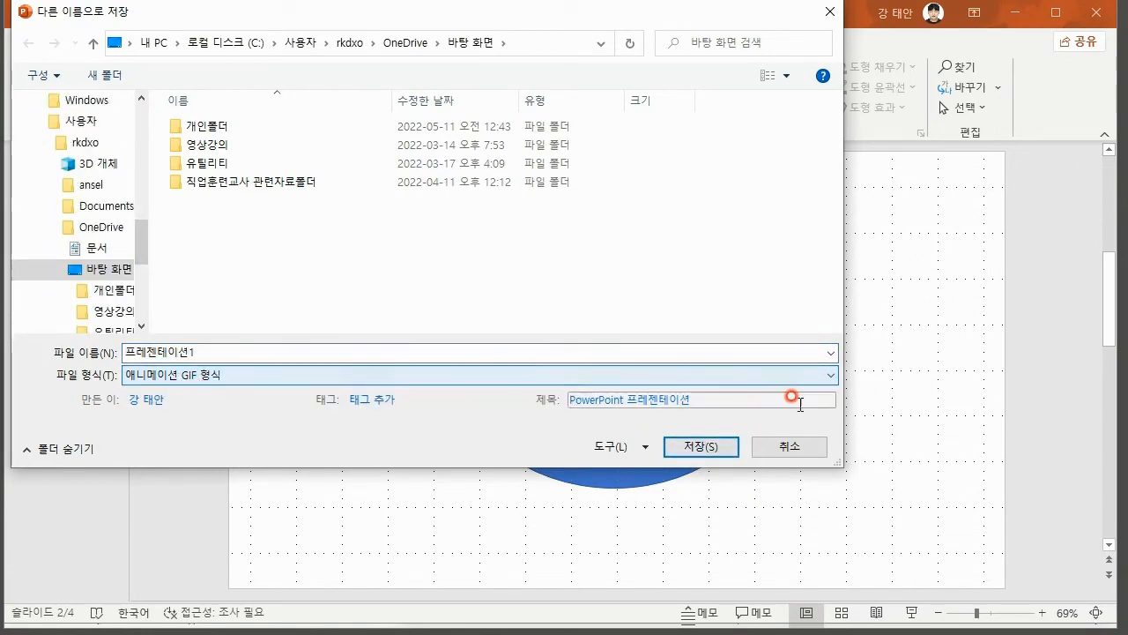
click(716, 451)
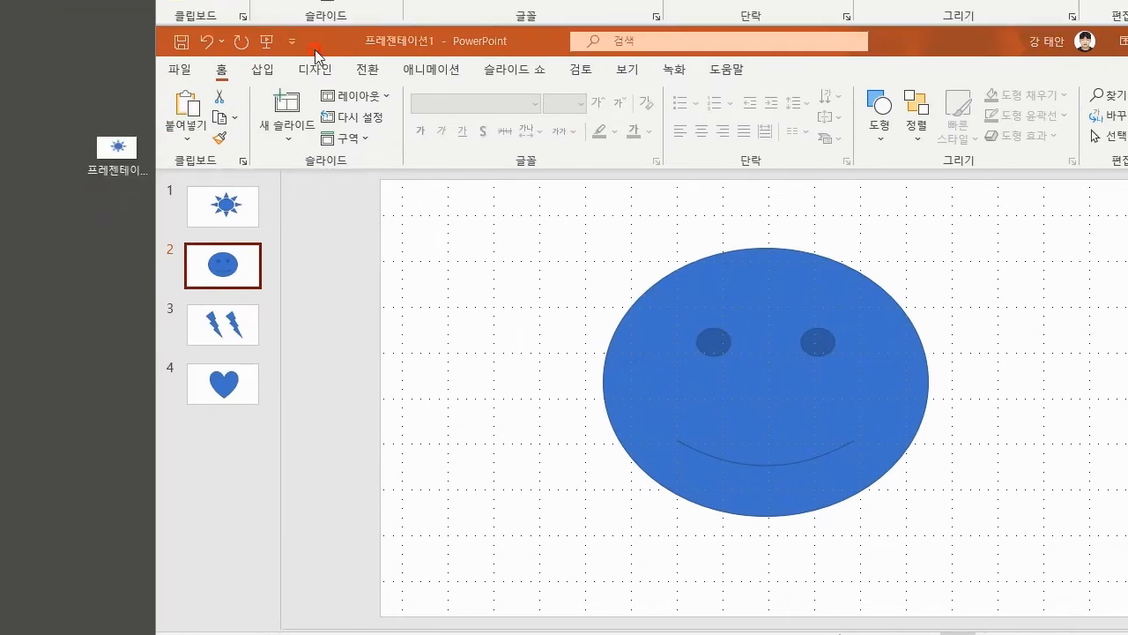
- Open the exported 프레젠테이션1 GIF from the desktop, watch its slides play, and close the photo viewer
click(120, 150)
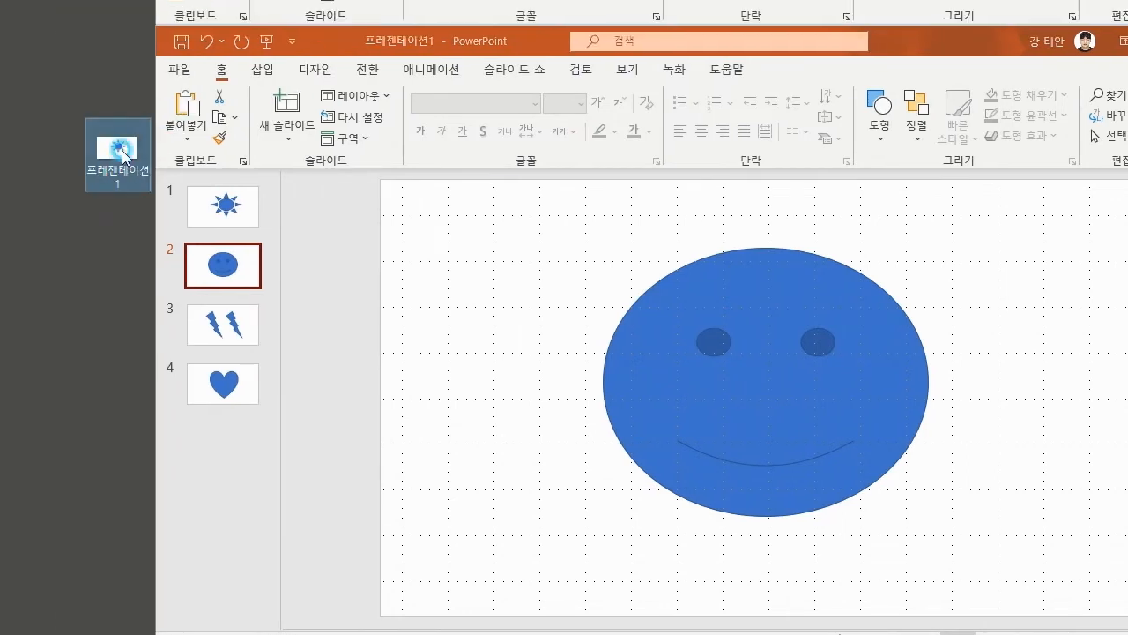
click(110, 157)
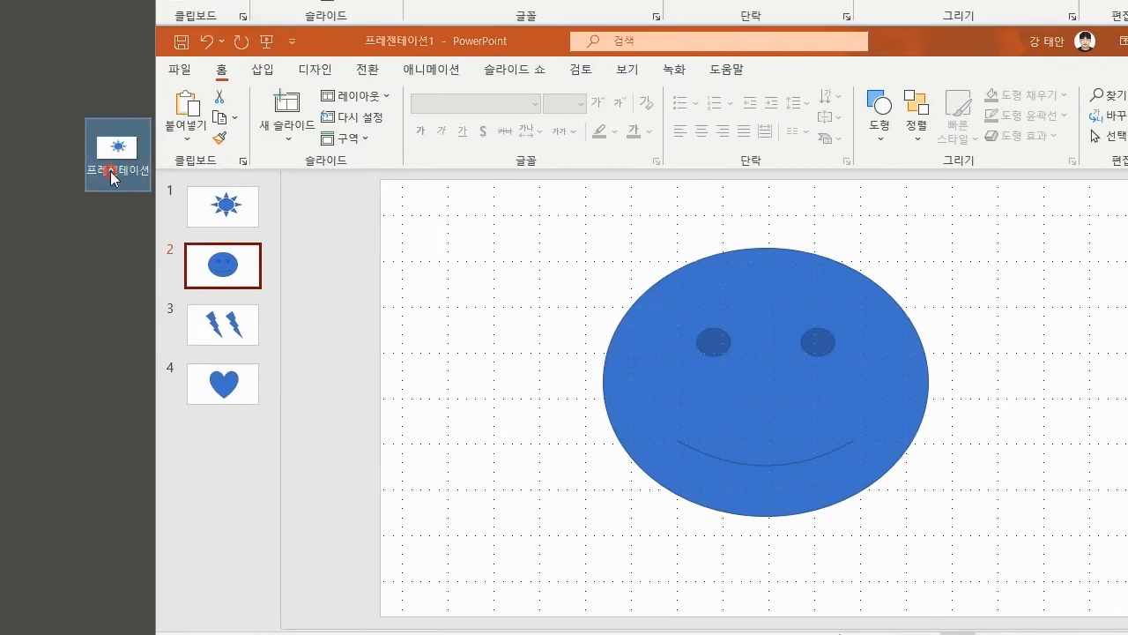
click(123, 91)
right_click(119, 147)
double_click(124, 155)
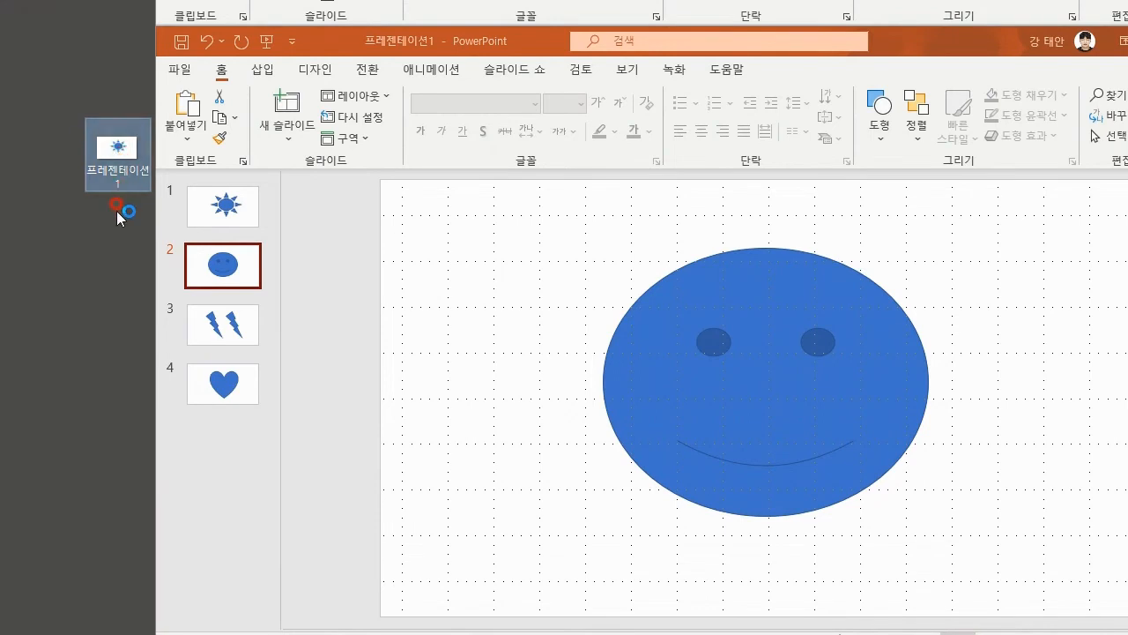
drag(573, 34, 398, 32)
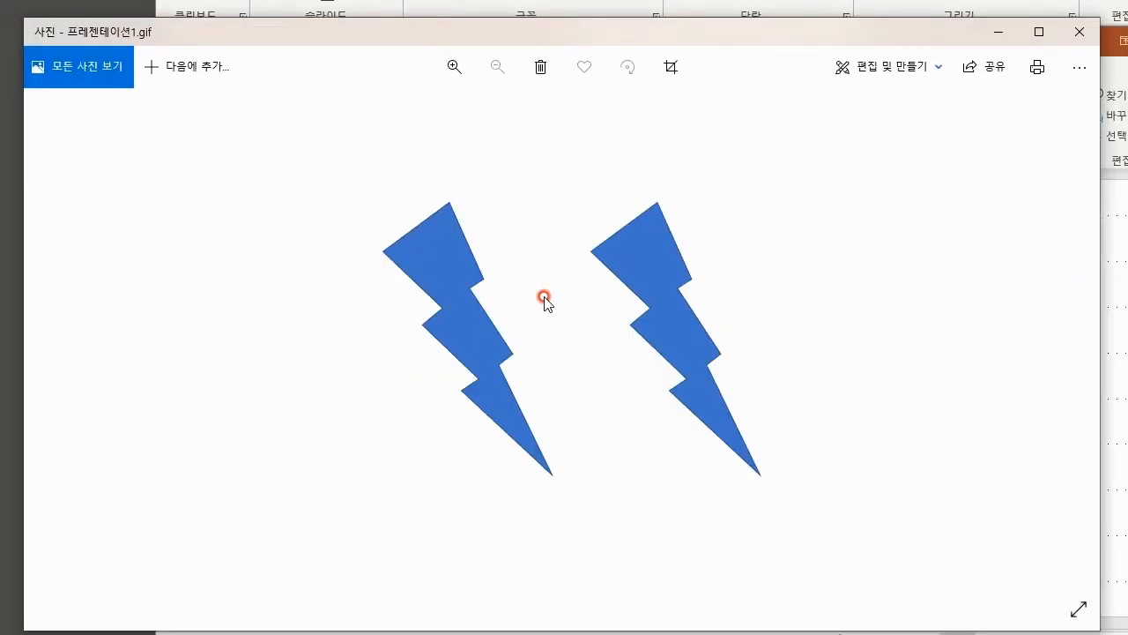
click(1074, 41)
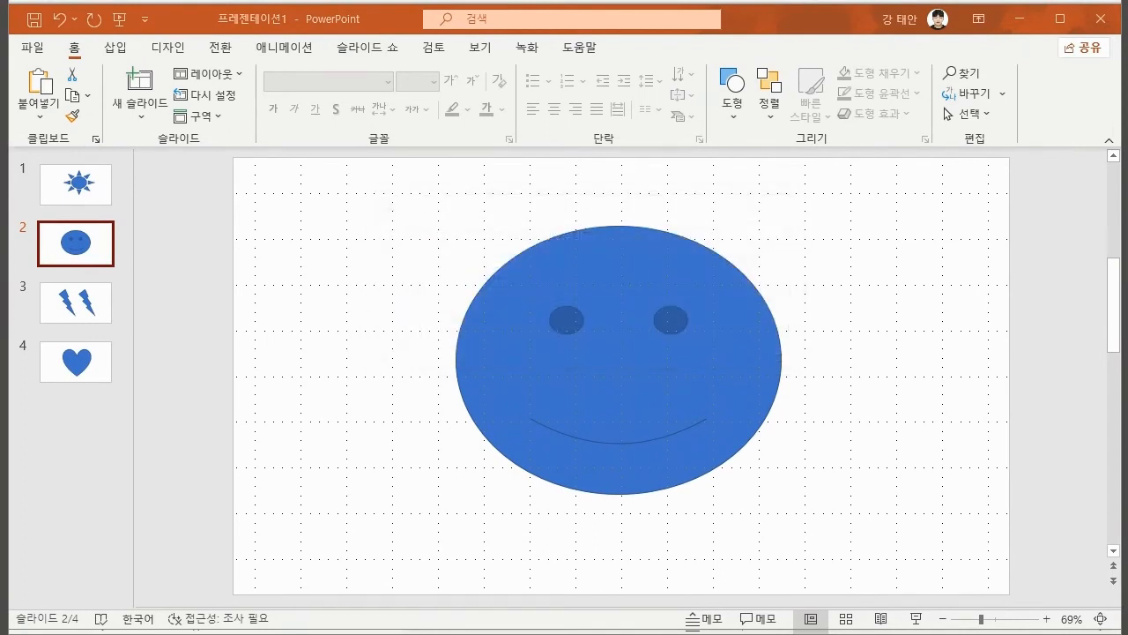
- Revisit the export options and examine the remaining choices listed below the animated GIF export
click(35, 47)
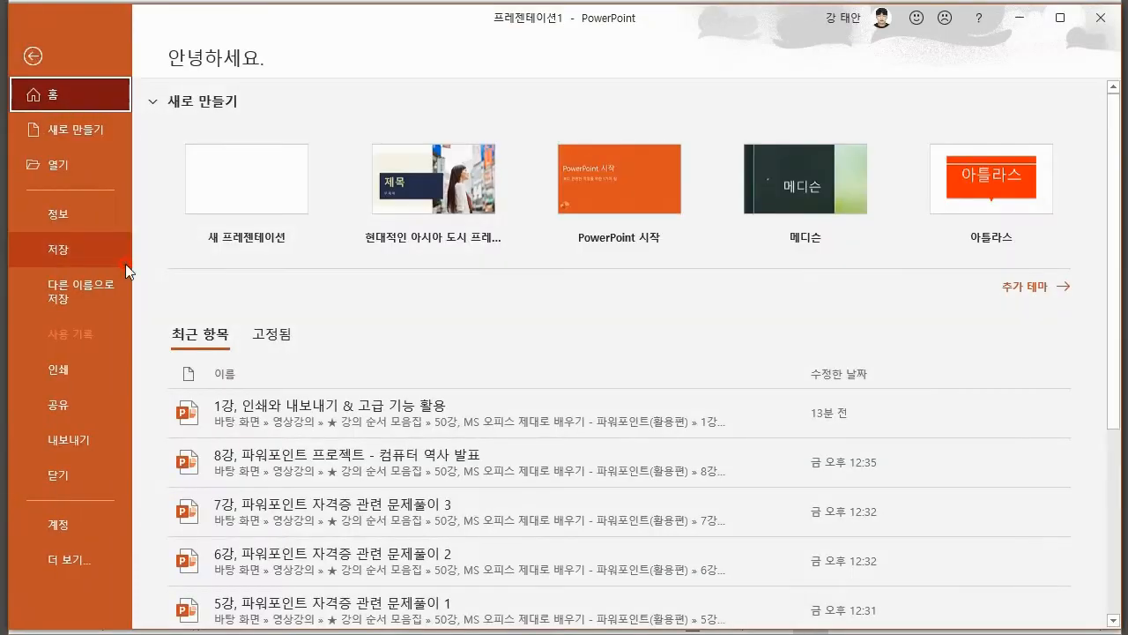
click(69, 439)
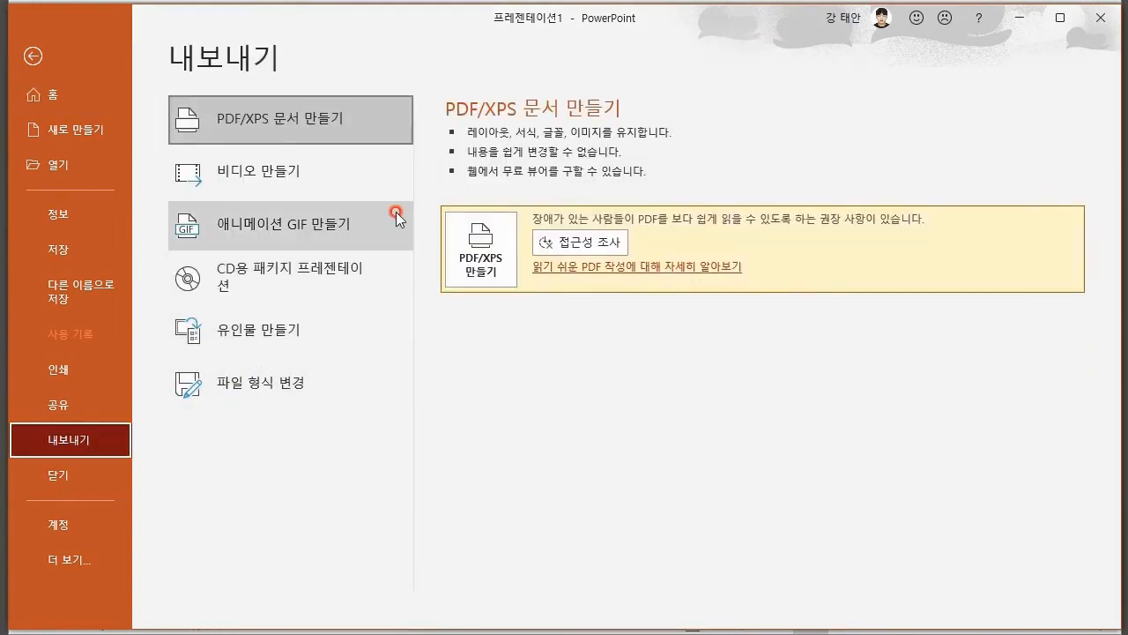
mouse_move(181, 257)
mouse_down()
mouse_move(252, 352)
mouse_move(345, 428)
mouse_up()
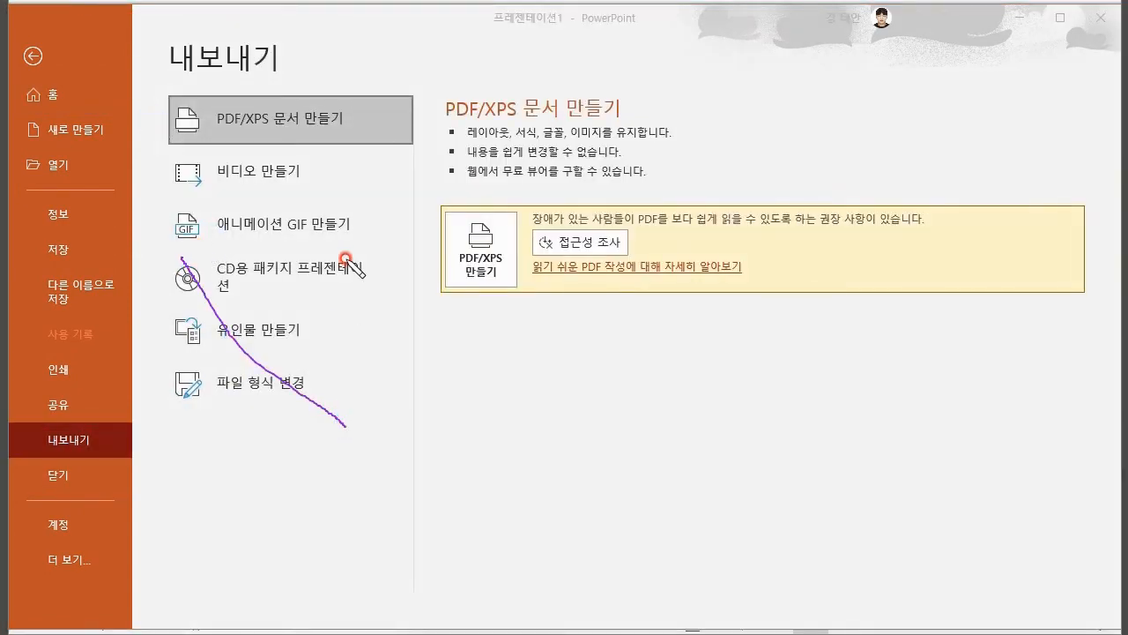
drag(348, 258, 185, 401)
mouse_move(327, 395)
mouse_down()
mouse_move(185, 382)
mouse_move(291, 410)
mouse_up()
key(Escape)
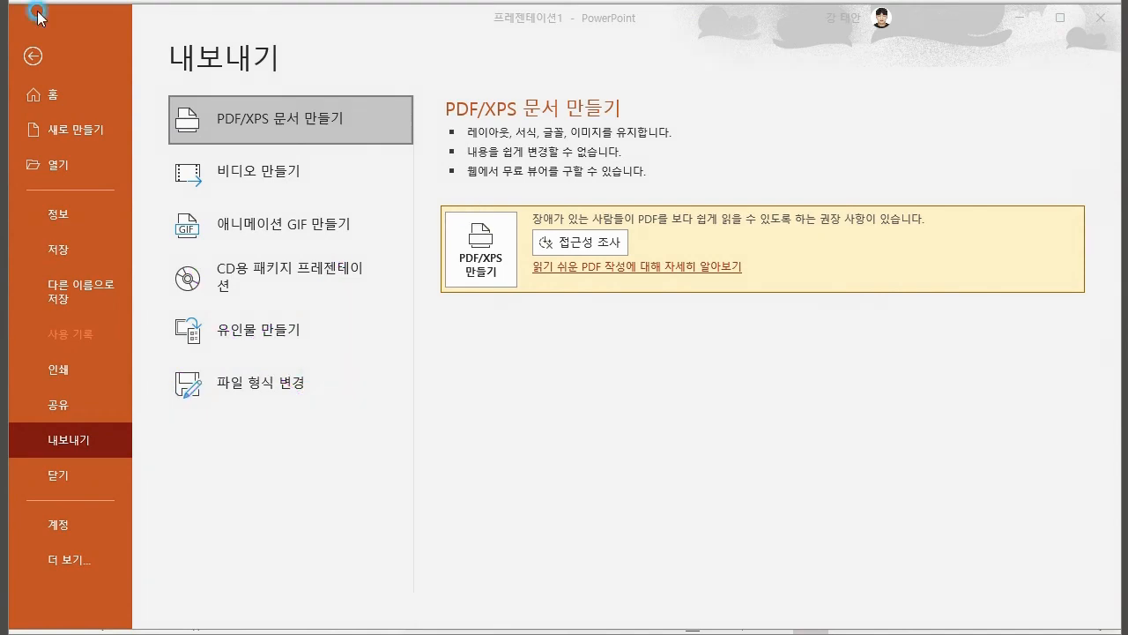
- Examine the available file formats for saving a copy, cancel the save, and return to the slides
click(77, 248)
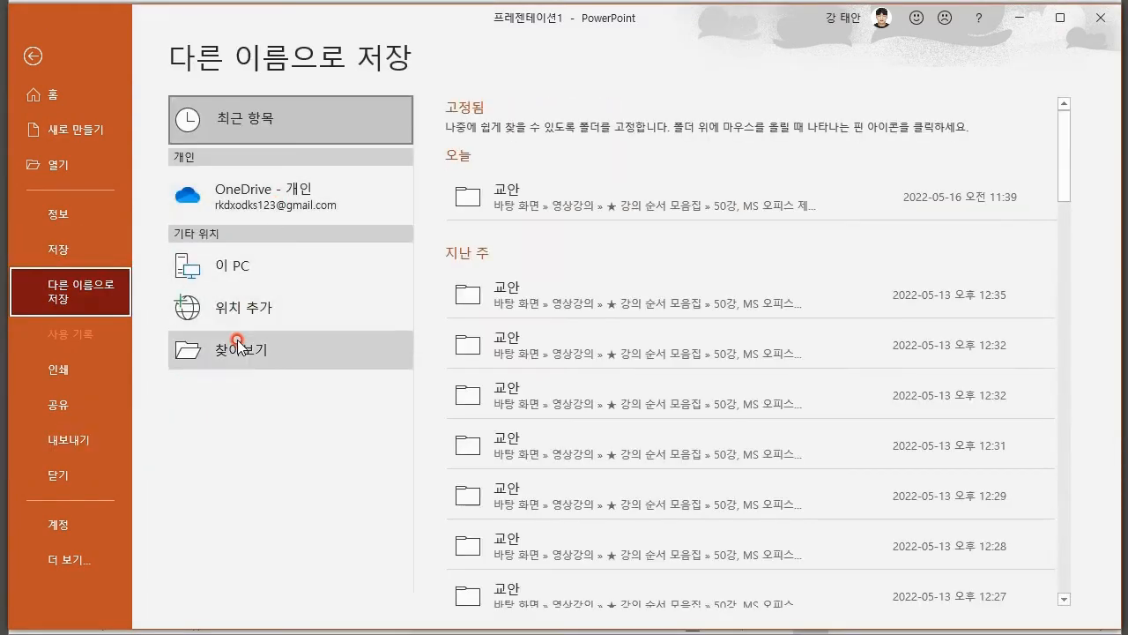
click(238, 345)
click(246, 382)
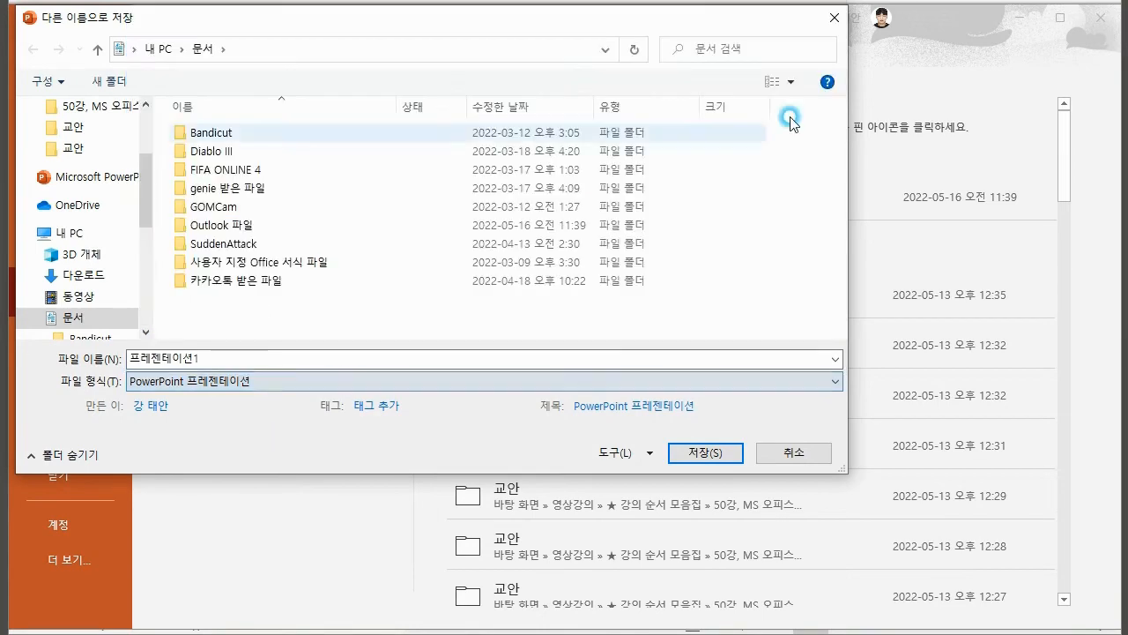
click(258, 427)
click(827, 15)
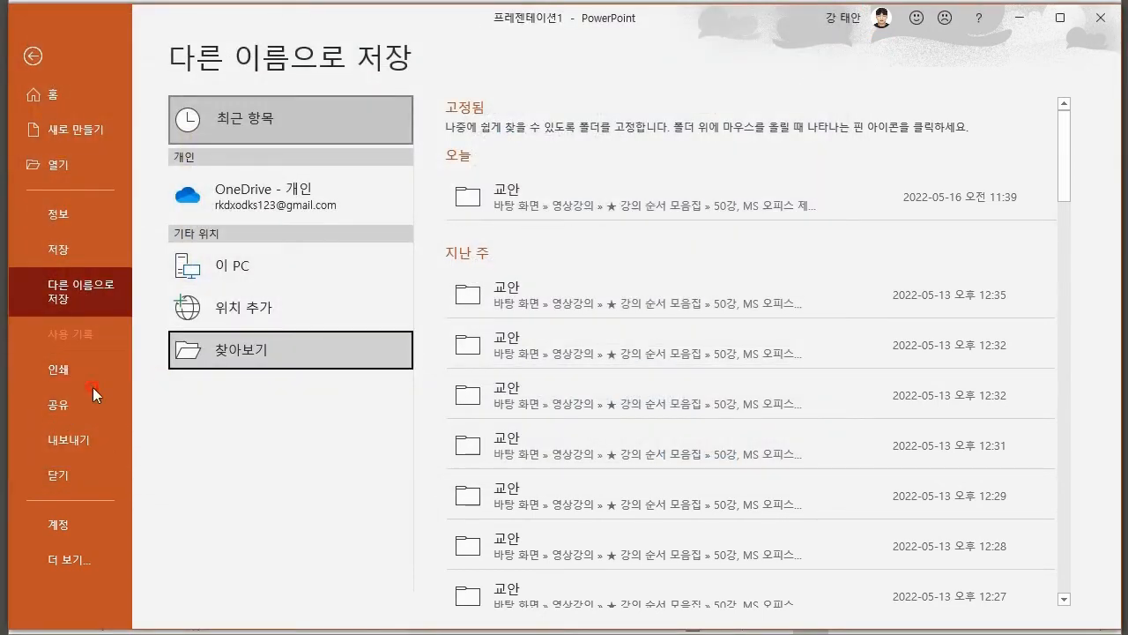
click(32, 56)
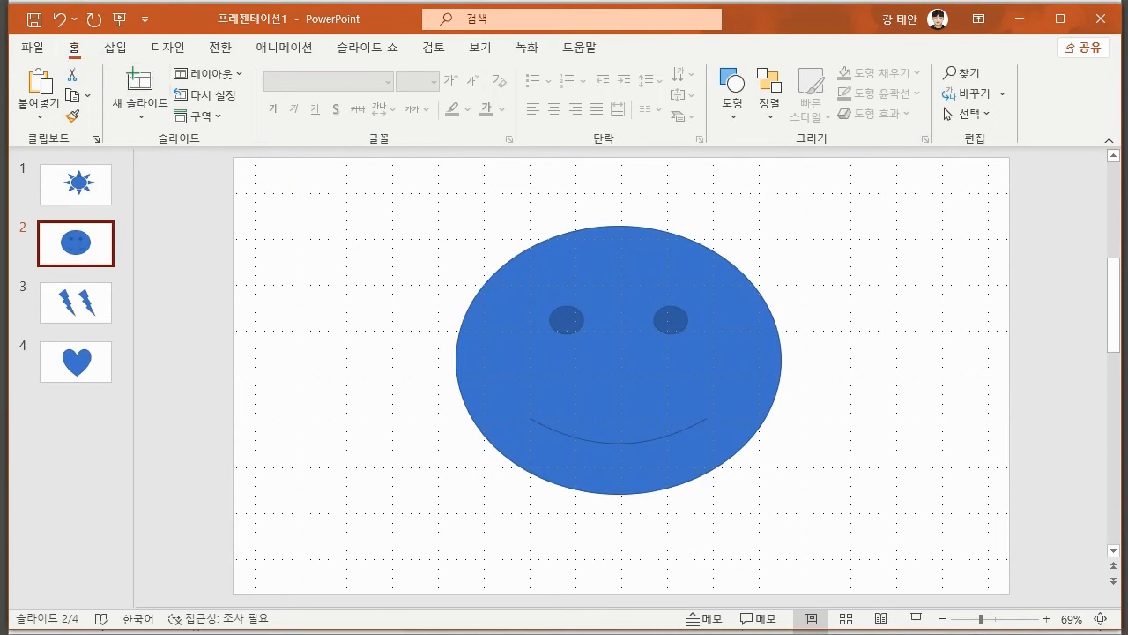
- Switch to the lecture presentation, highlight 고급 기능 활용 in its title, and return to 프레젠테이션1
click(221, 618)
drag(688, 314, 960, 311)
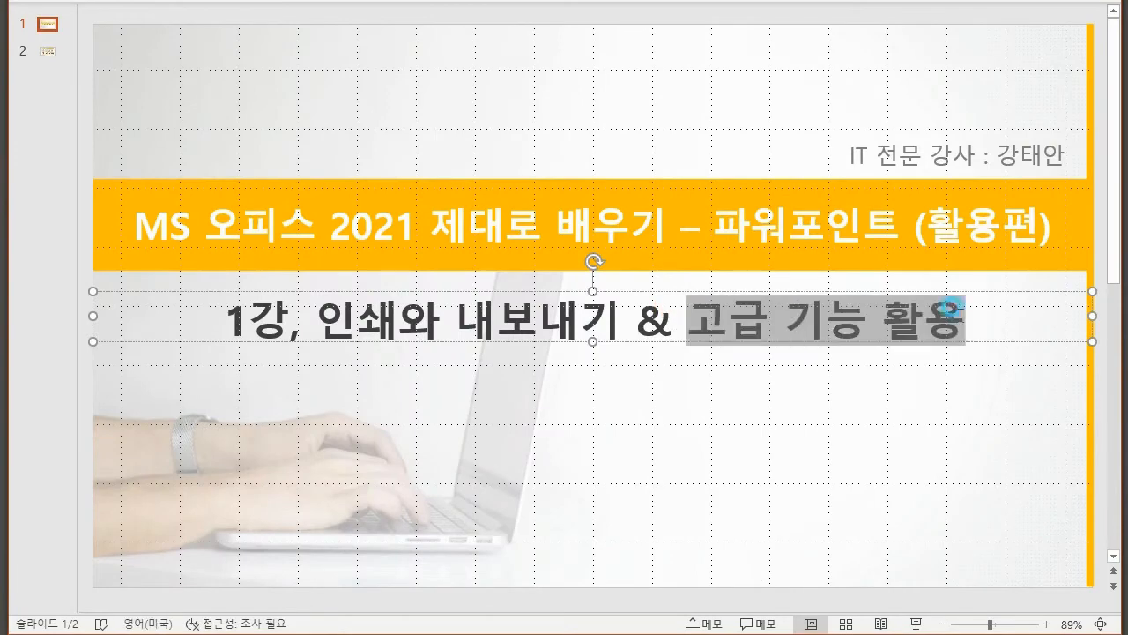
click(875, 419)
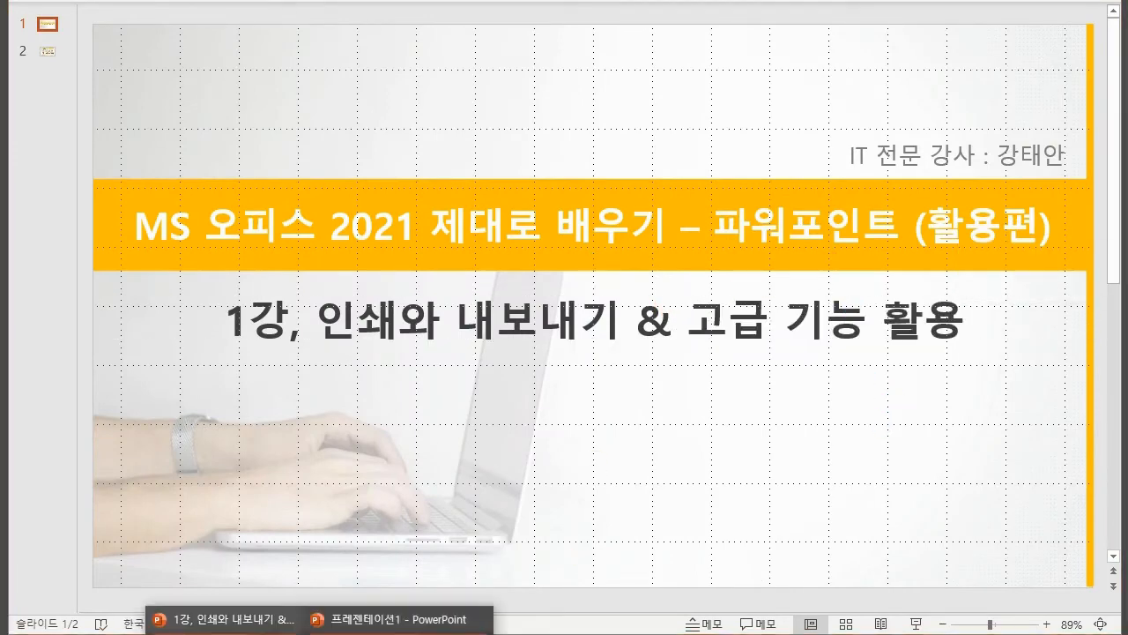
click(379, 621)
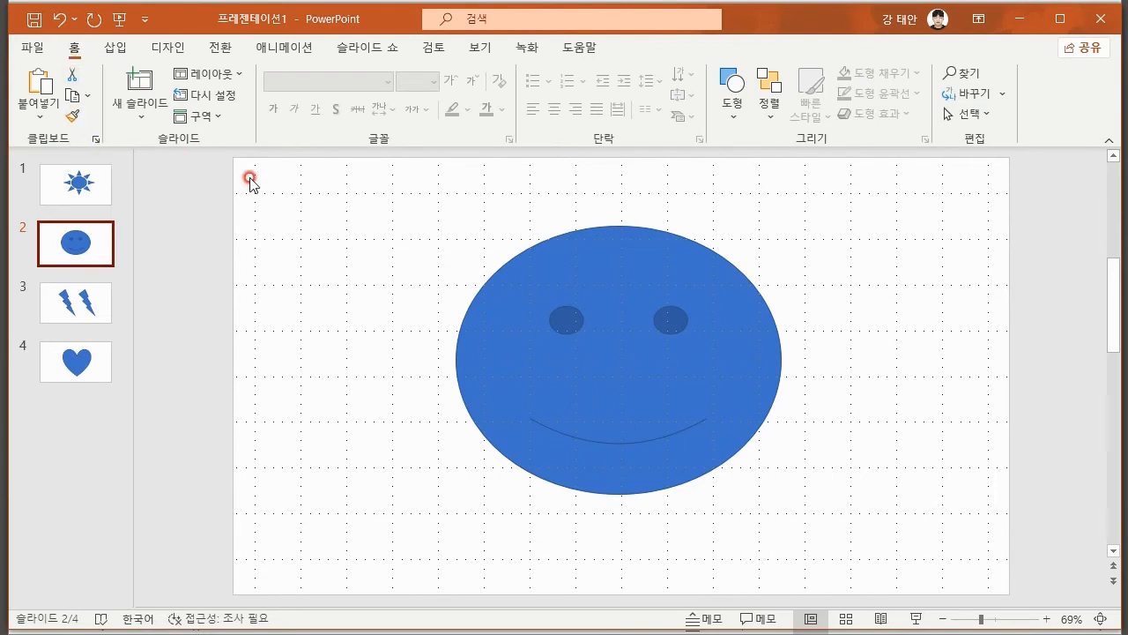
- Select the smiley shape on slide 2 and examine the image insertion options, including the photo album and screenshot commands
click(559, 264)
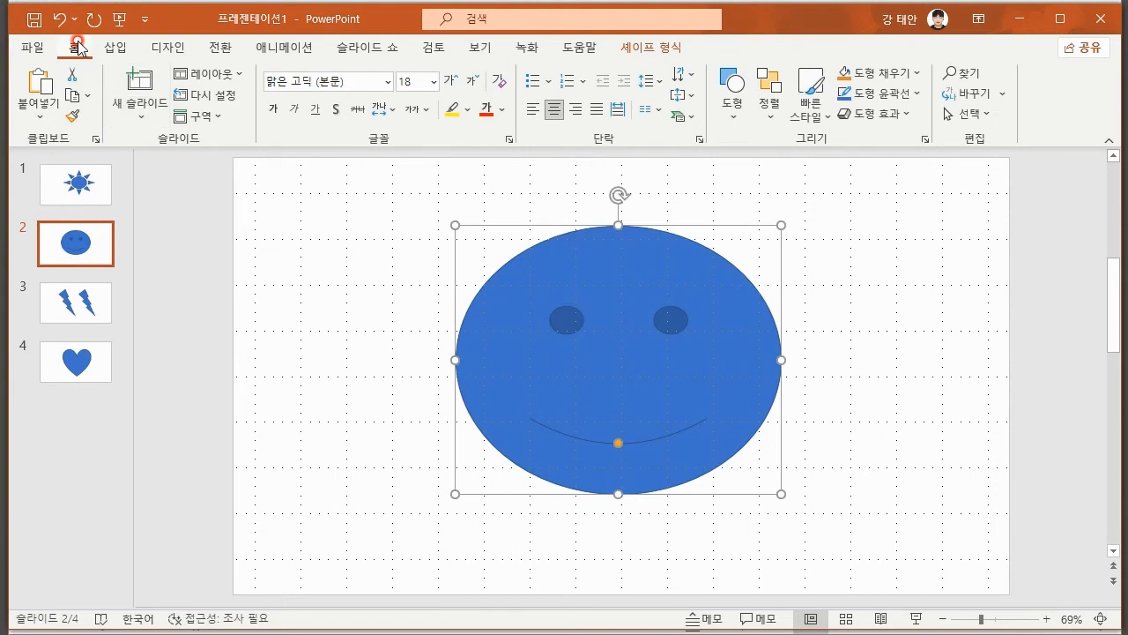
click(121, 48)
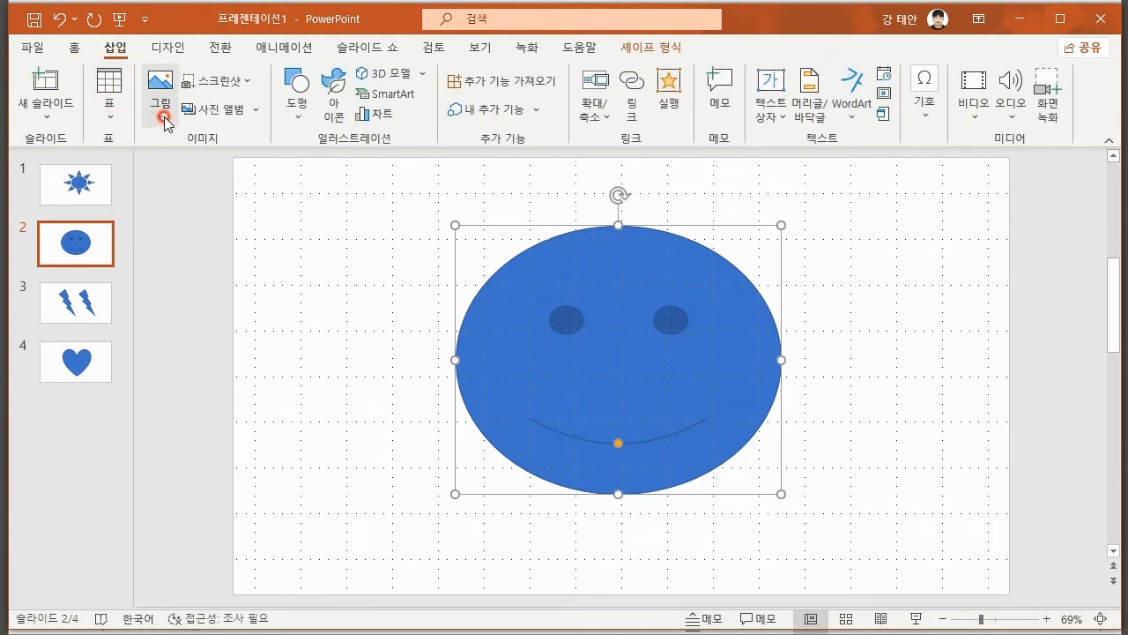
click(256, 110)
click(256, 111)
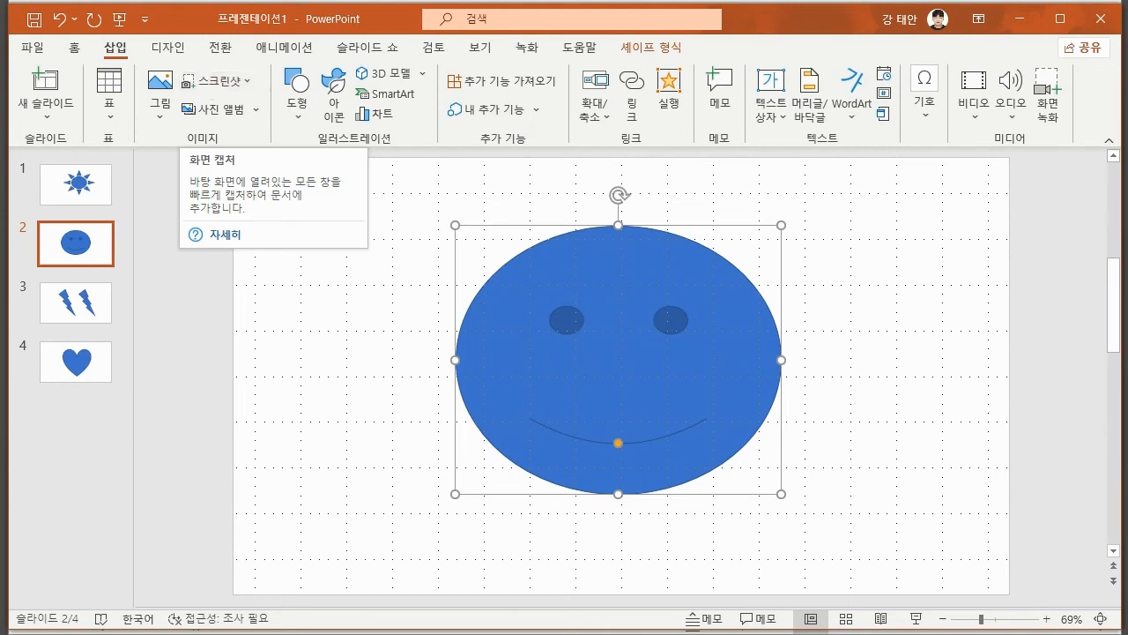
- Open the NAVER home page in the Edge browser, move its window partly aside, and return to PowerPoint
key(alt+Tab)
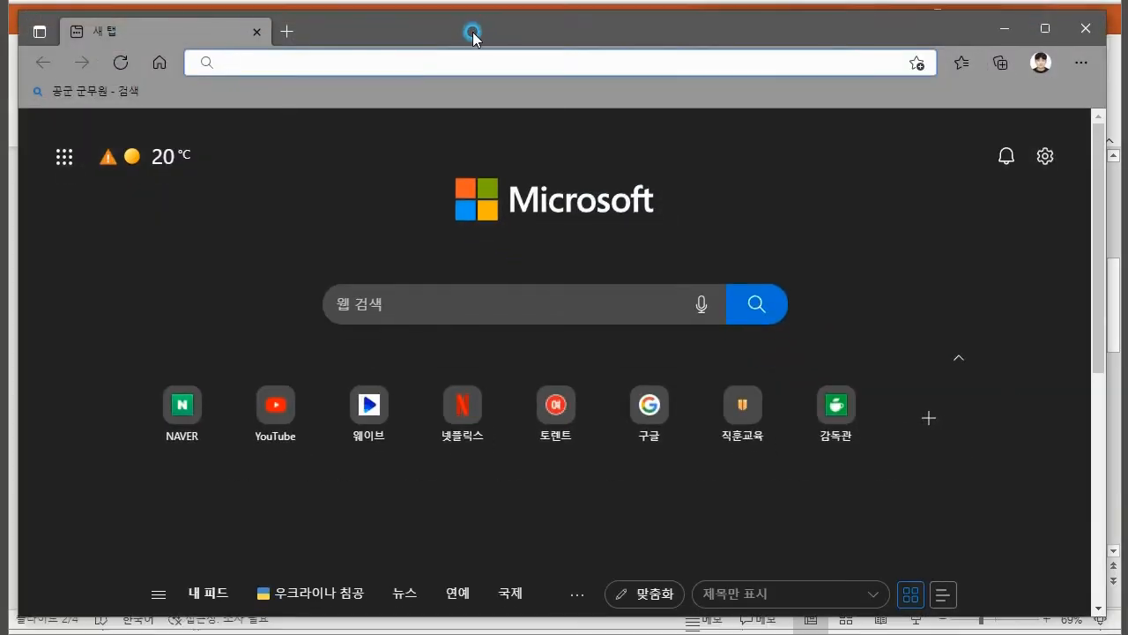
click(182, 411)
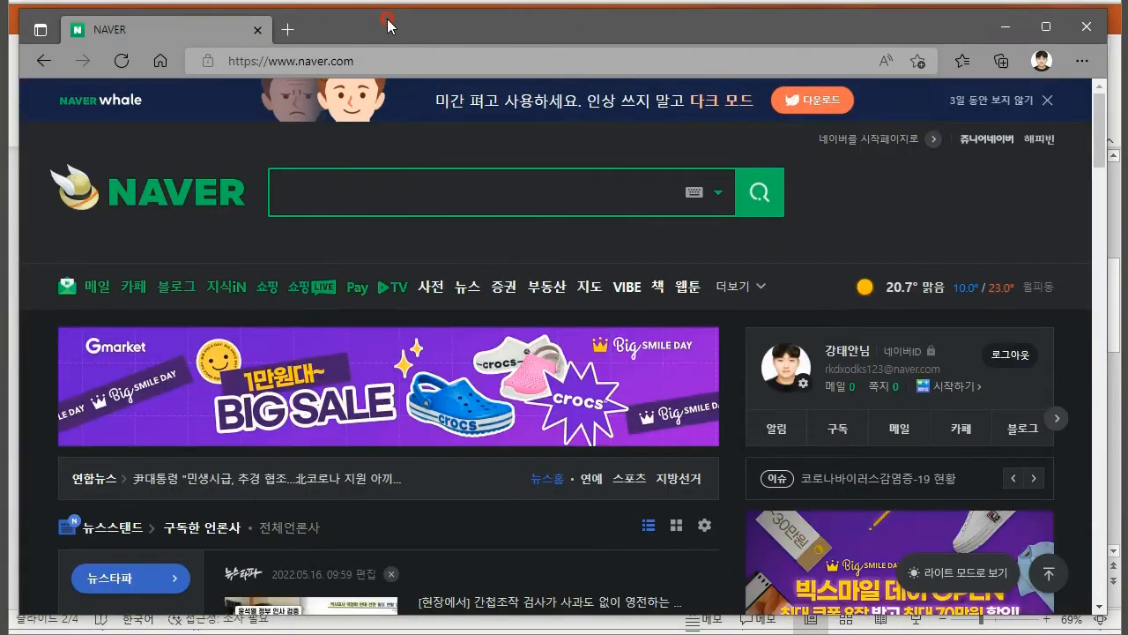
drag(385, 26, 1033, 26)
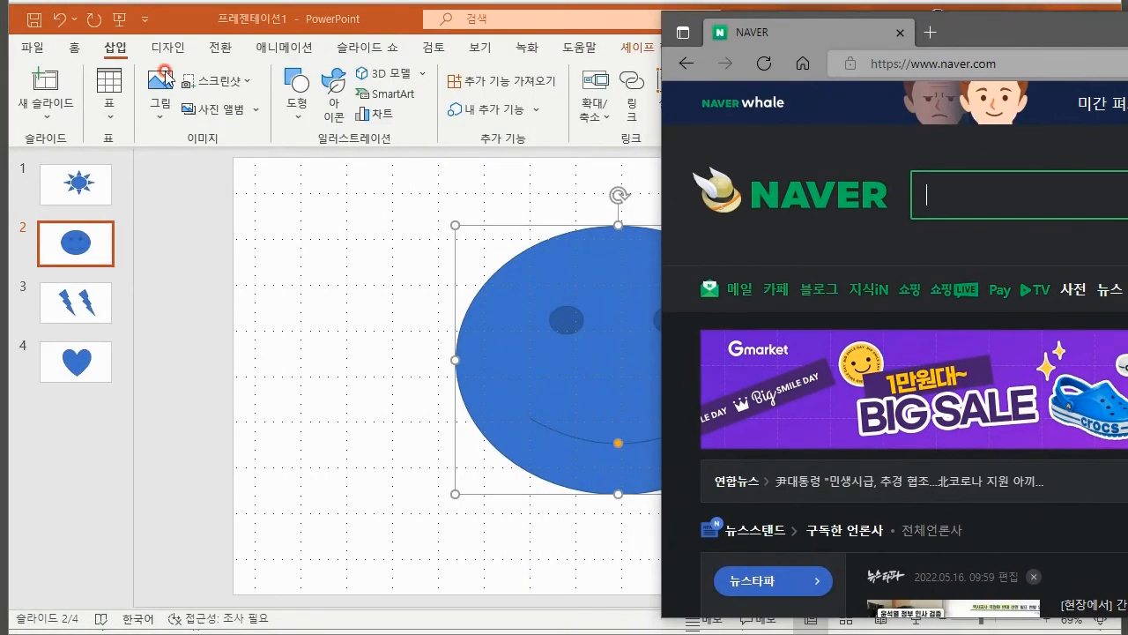
click(239, 176)
- Insert a screen clipping about 17.5 cm wide and 14.5 cm high, covering part of the NAVER page and the neighbouring lecture slide
click(224, 82)
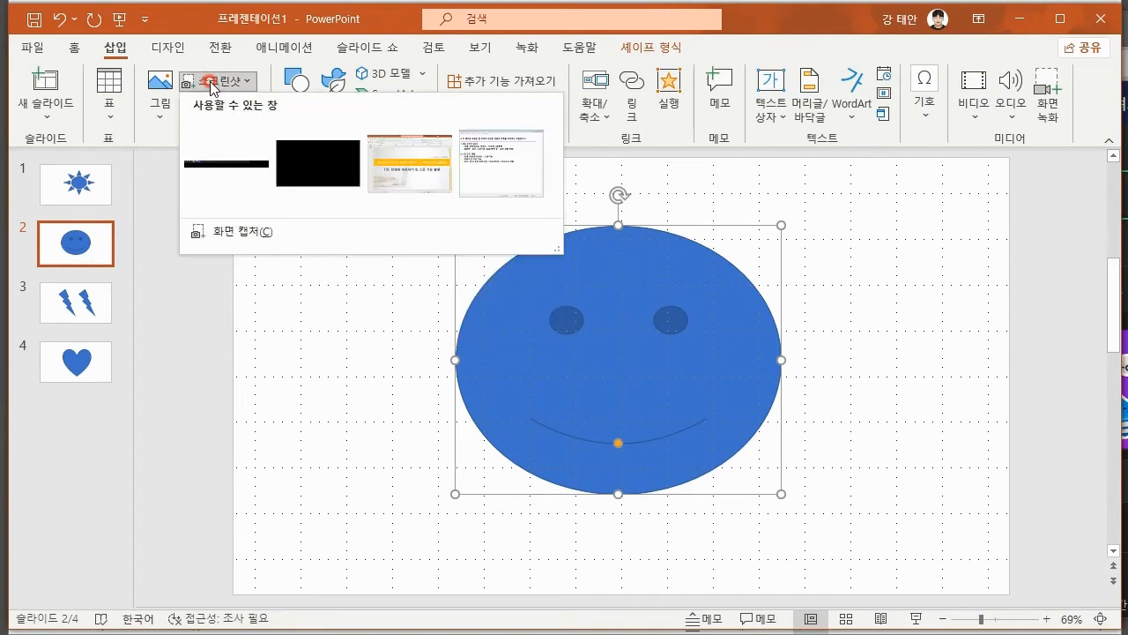
click(236, 233)
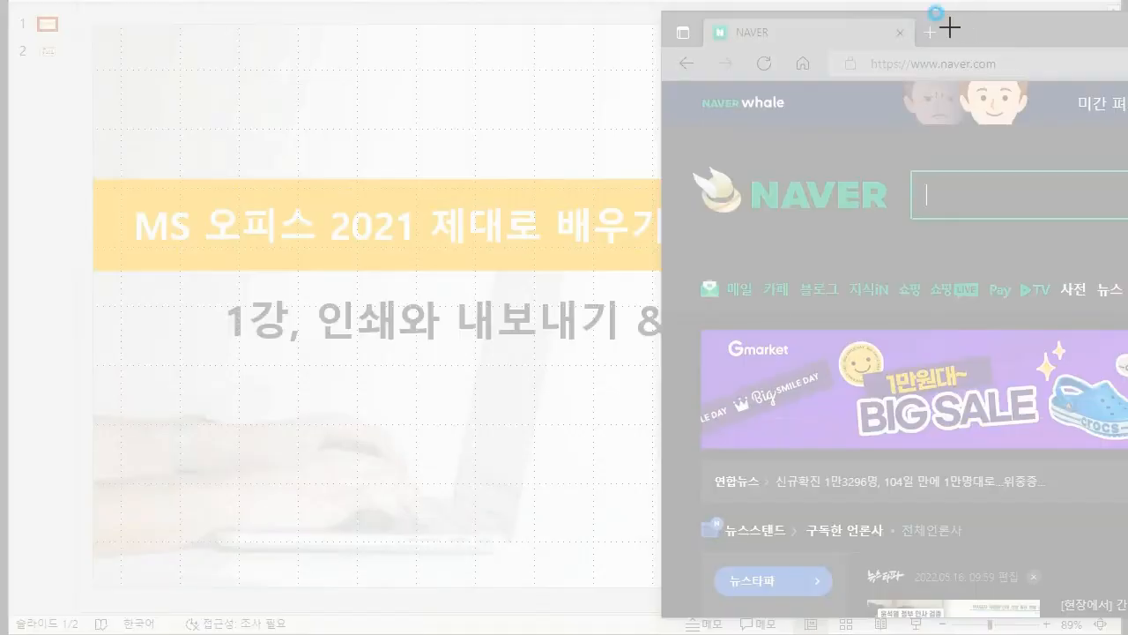
drag(973, 28, 540, 464)
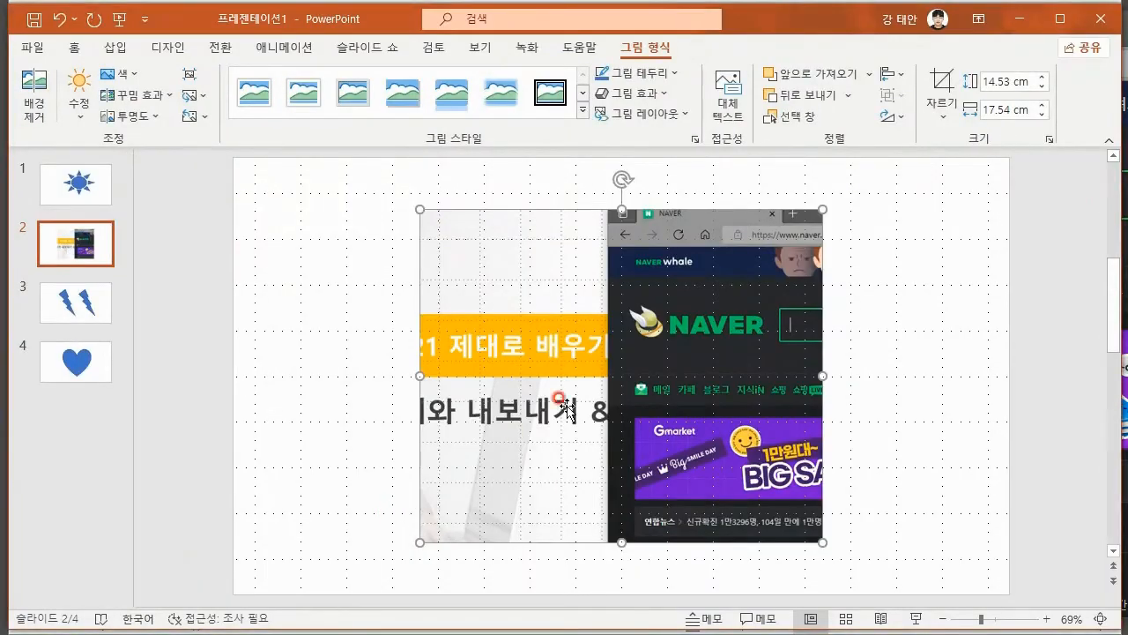
- Arrange slide 2 with the screen clipping on the left side and the smiley shape beside it on the right, and reselect the clipping
drag(555, 280, 389, 250)
drag(707, 331, 910, 280)
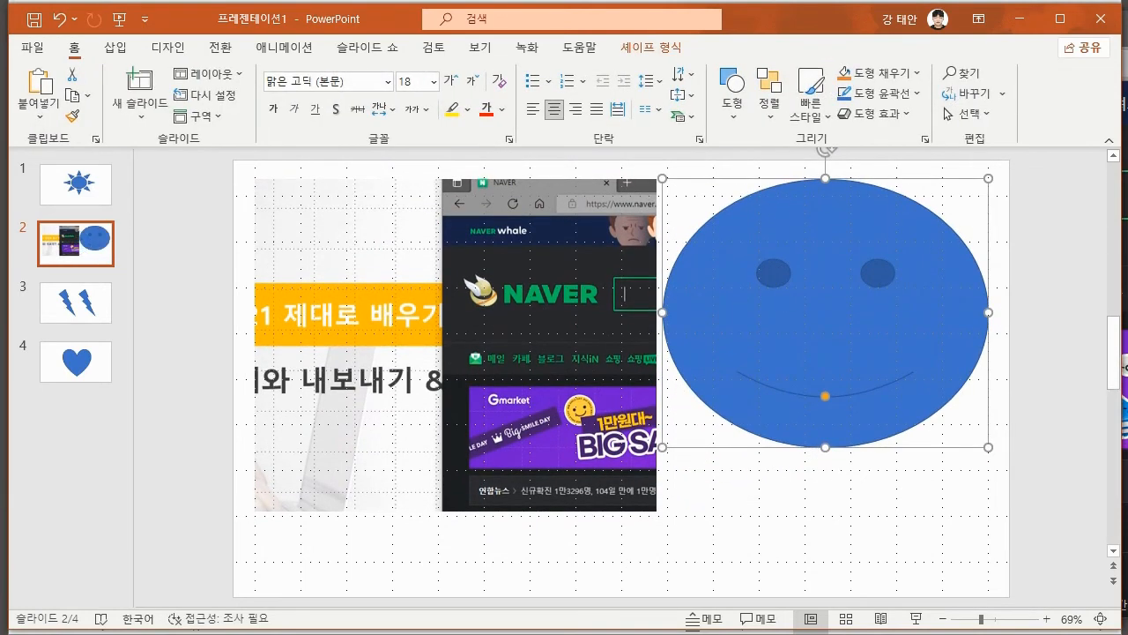
click(476, 284)
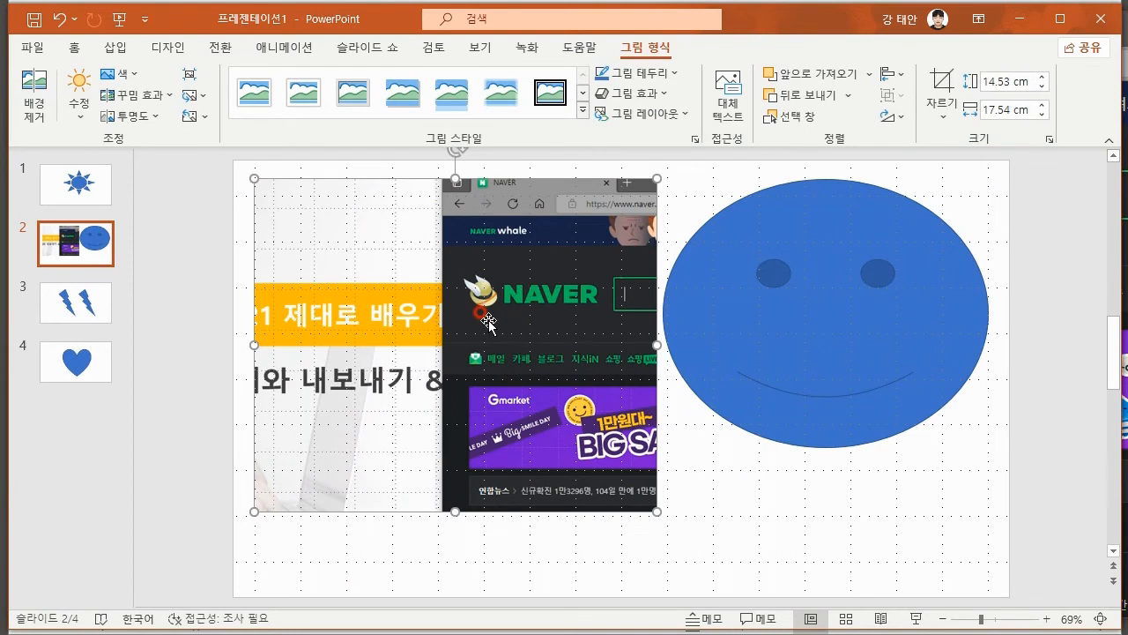
- Apply a slight soft-edge effect to the selected screen clipping on slide 2
click(670, 77)
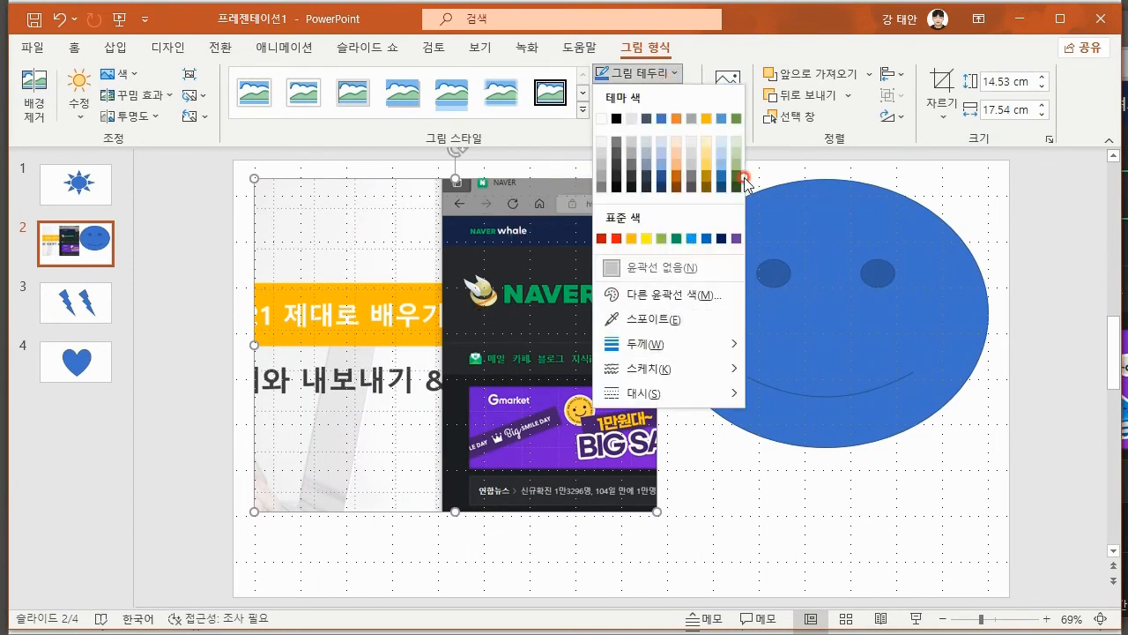
click(769, 167)
click(633, 93)
mouse_move(666, 296)
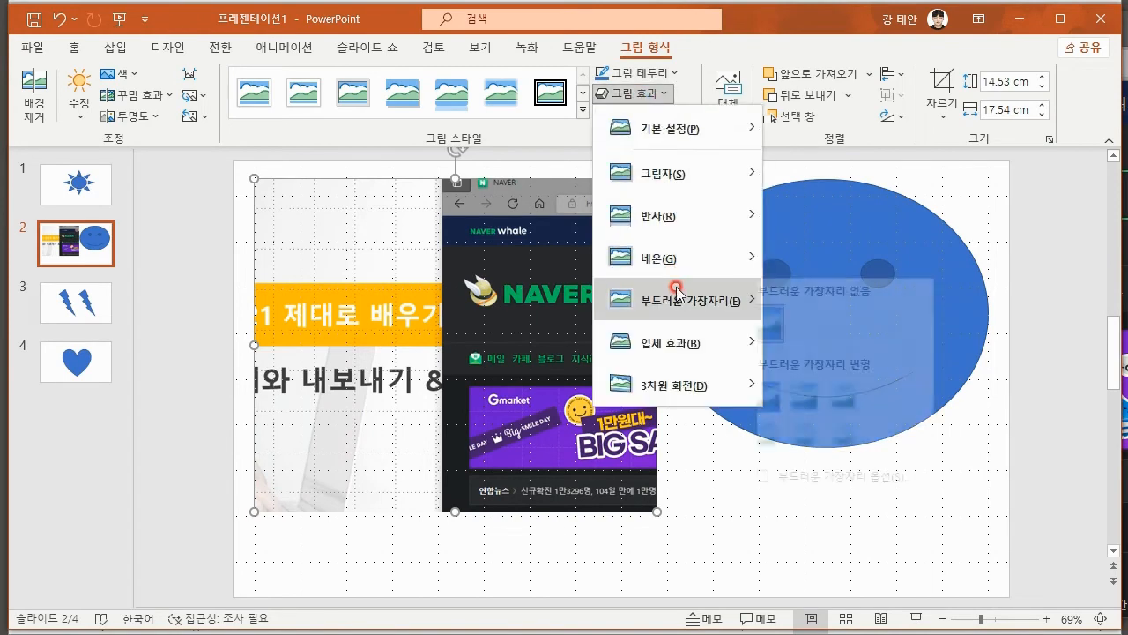
click(828, 434)
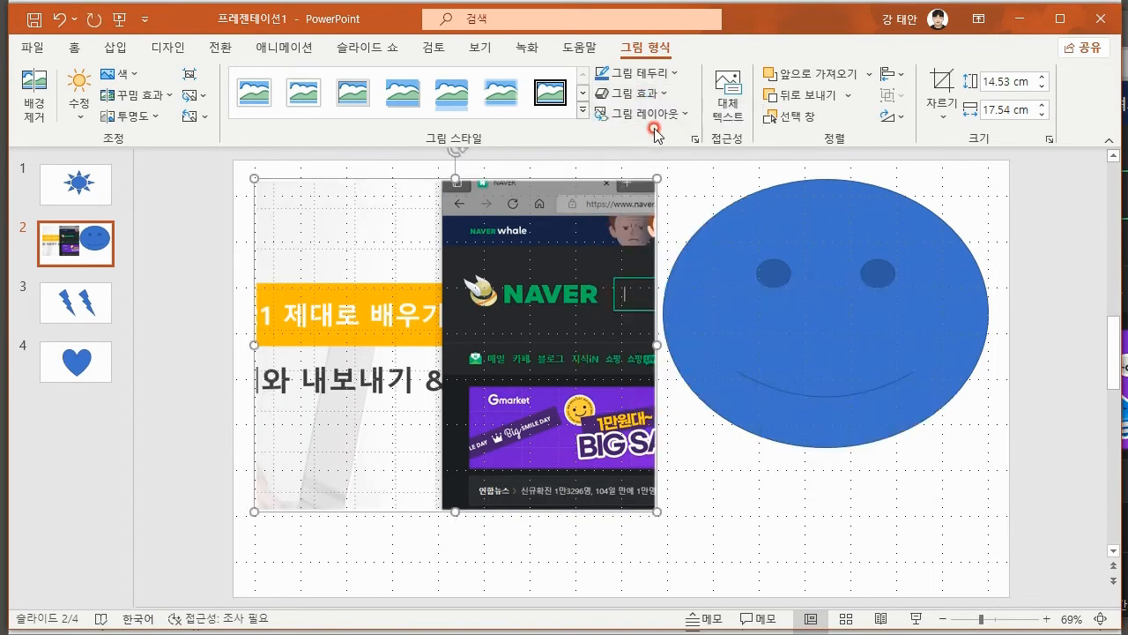
- Apply a light preset transparency to the screen clipping and deselect it
click(125, 116)
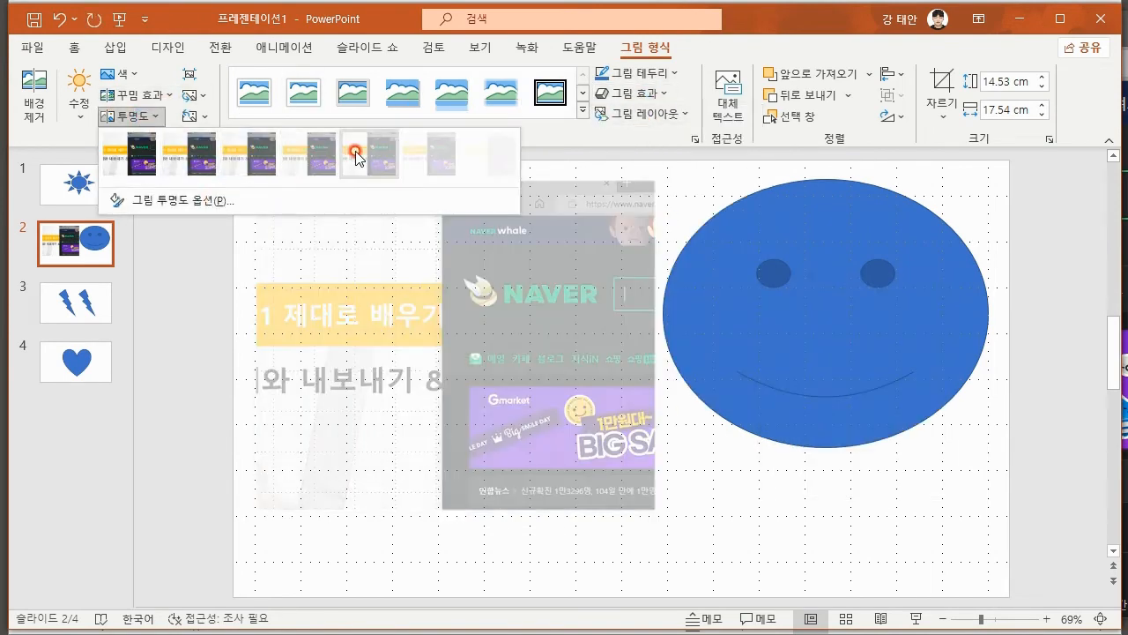
click(271, 160)
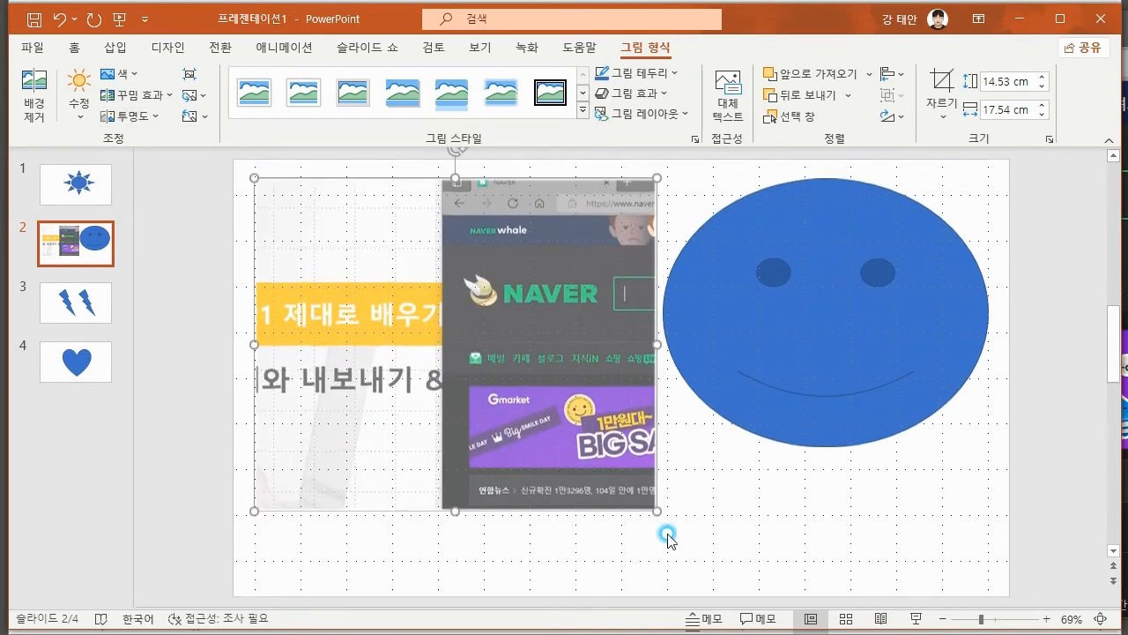
click(693, 425)
- Start a new photo album from the image insertion options
click(132, 46)
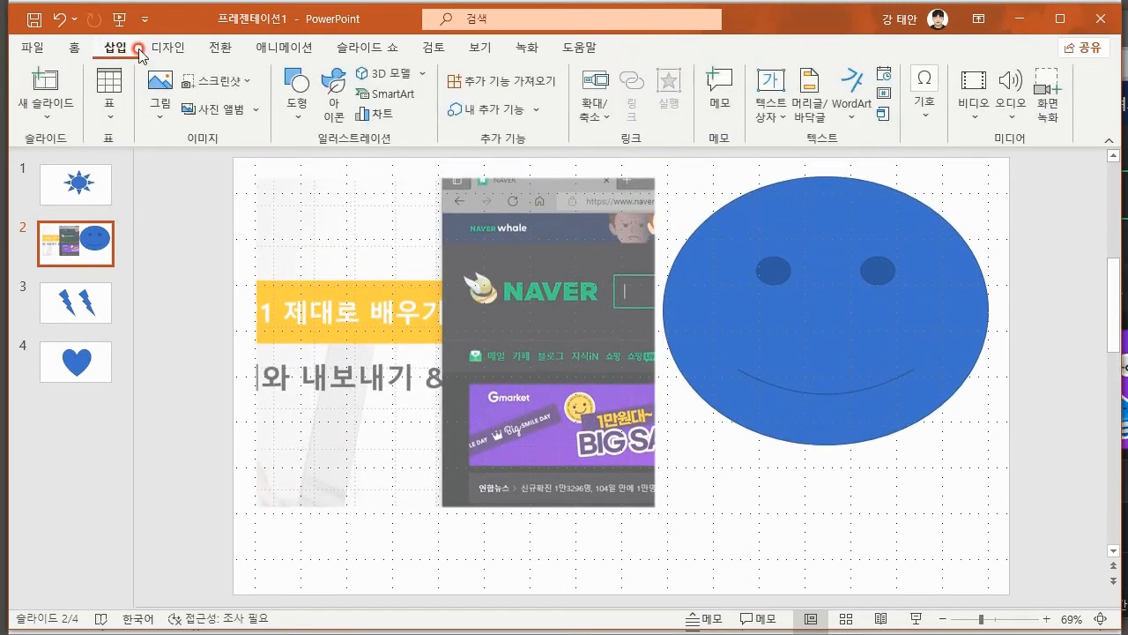
click(220, 86)
click(222, 84)
click(254, 109)
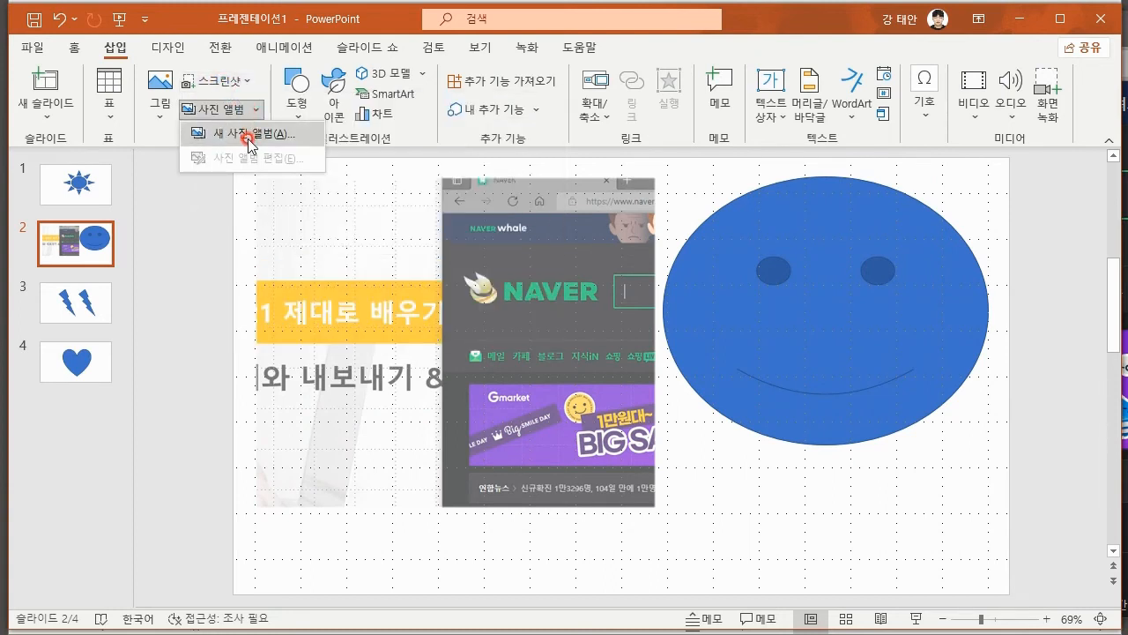
click(250, 144)
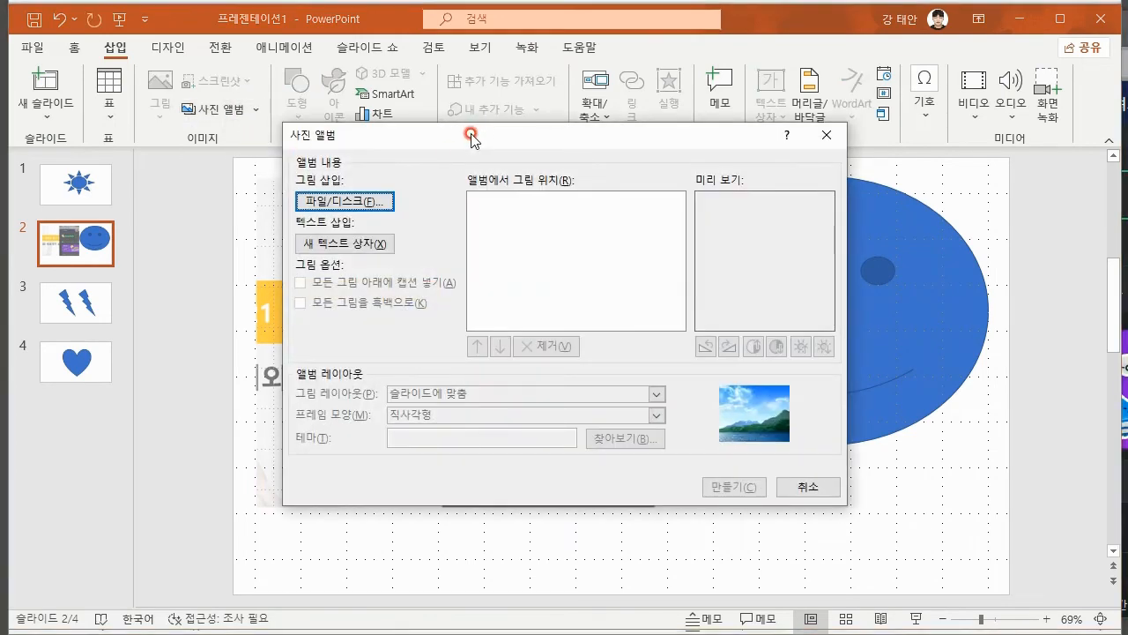
- Add the picture "MS 오피스 2021 로고" from the 샘플 folder of lecture 5 to the photo album and create the album
click(370, 202)
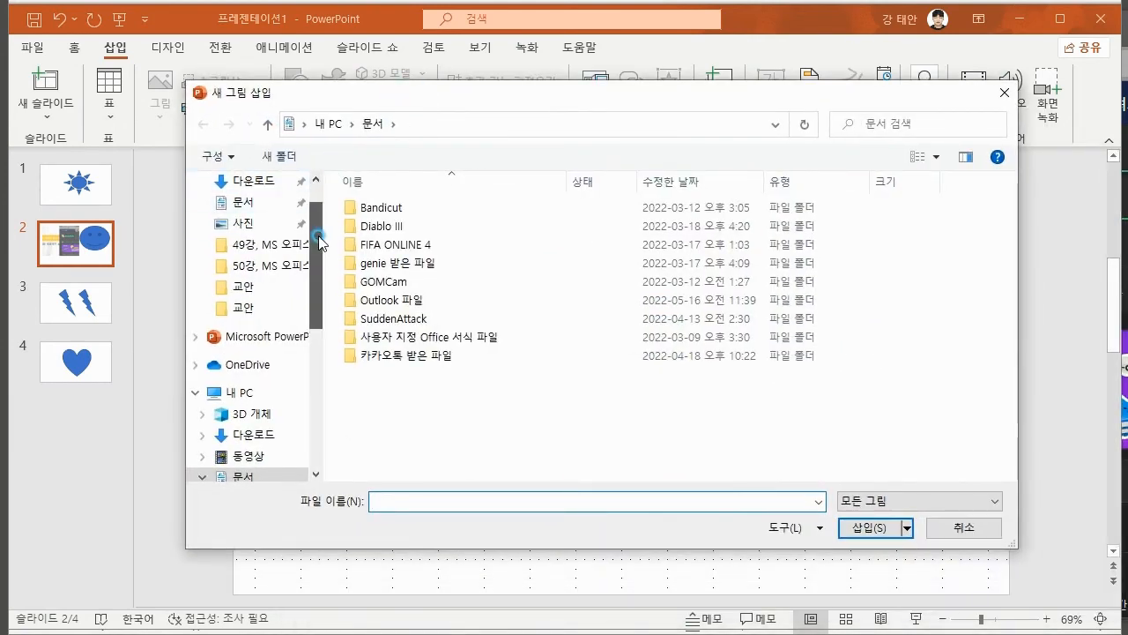
scroll(252, 185, up, 2)
click(254, 208)
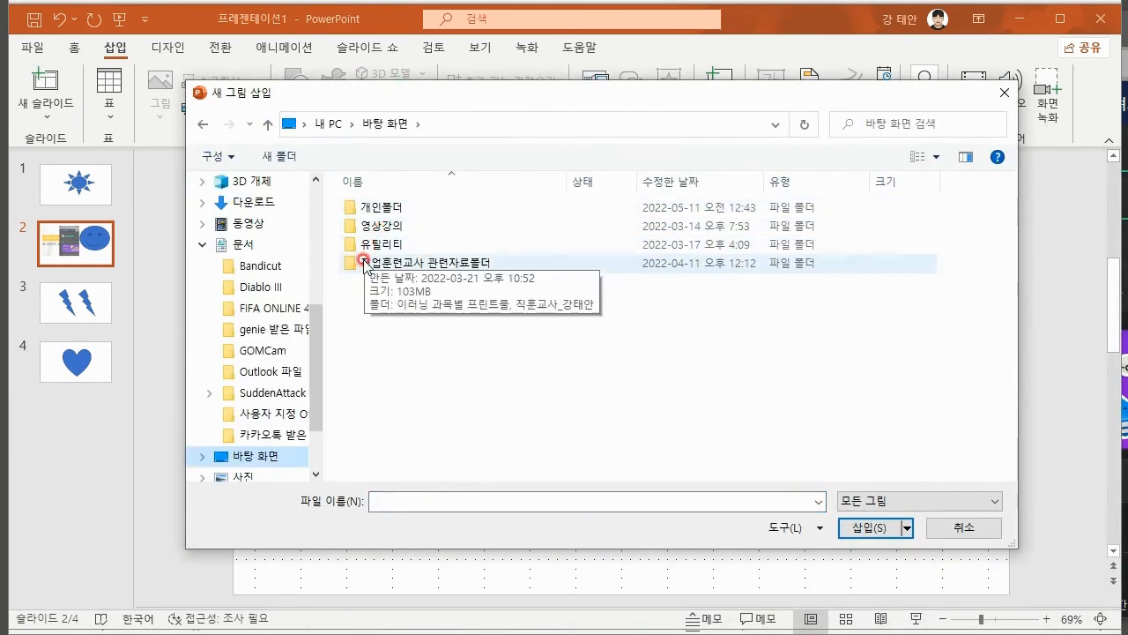
drag(317, 340, 311, 225)
click(262, 344)
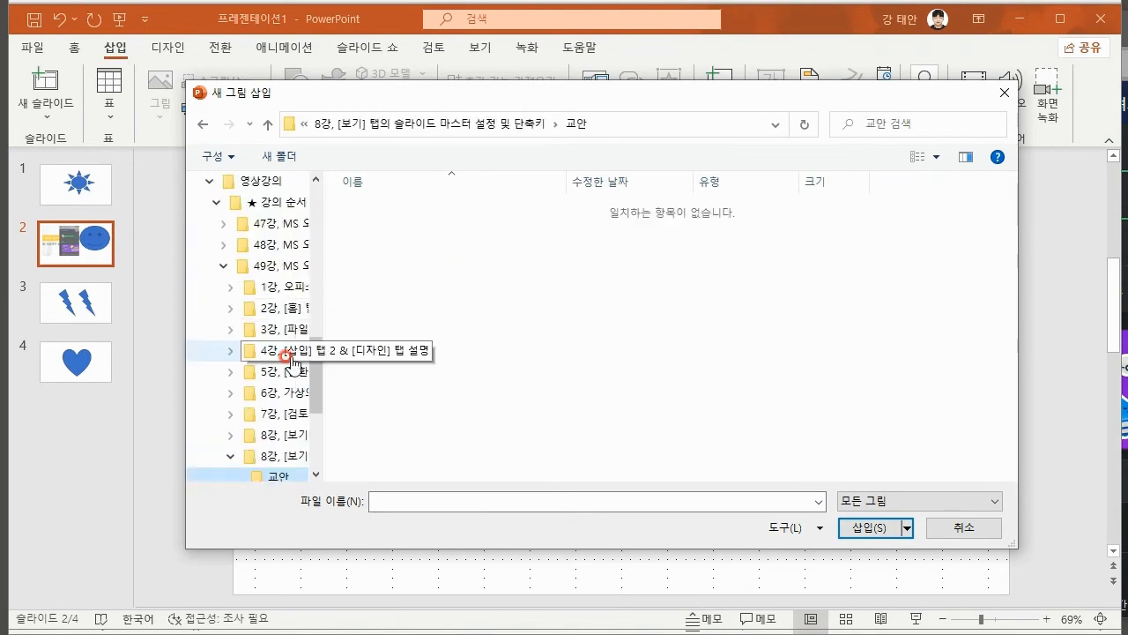
click(266, 371)
double_click(370, 226)
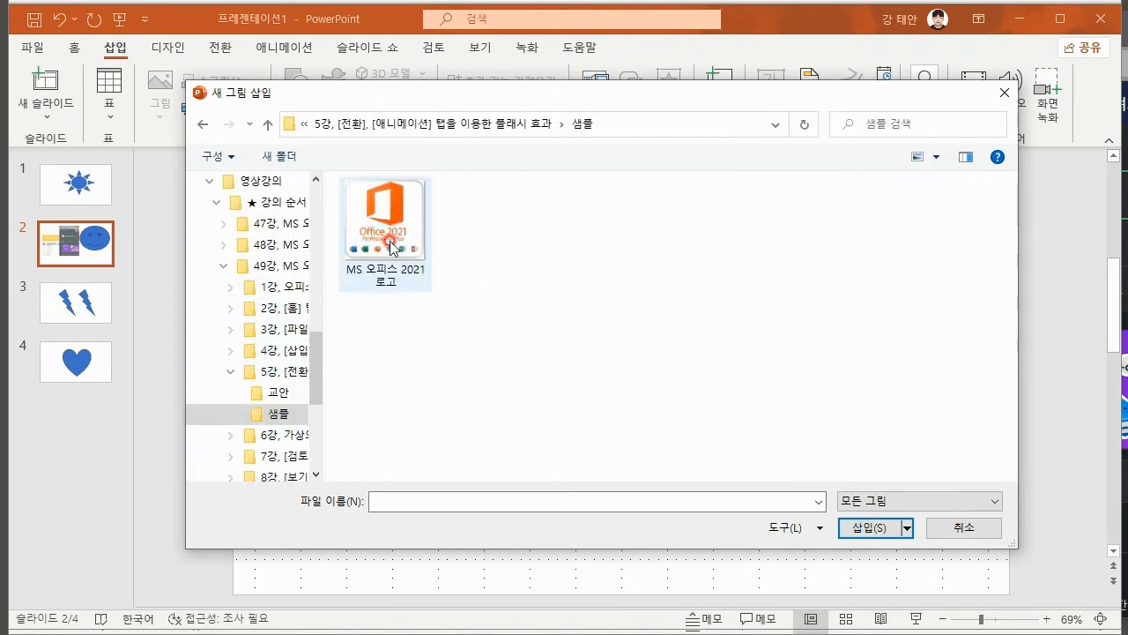
double_click(397, 227)
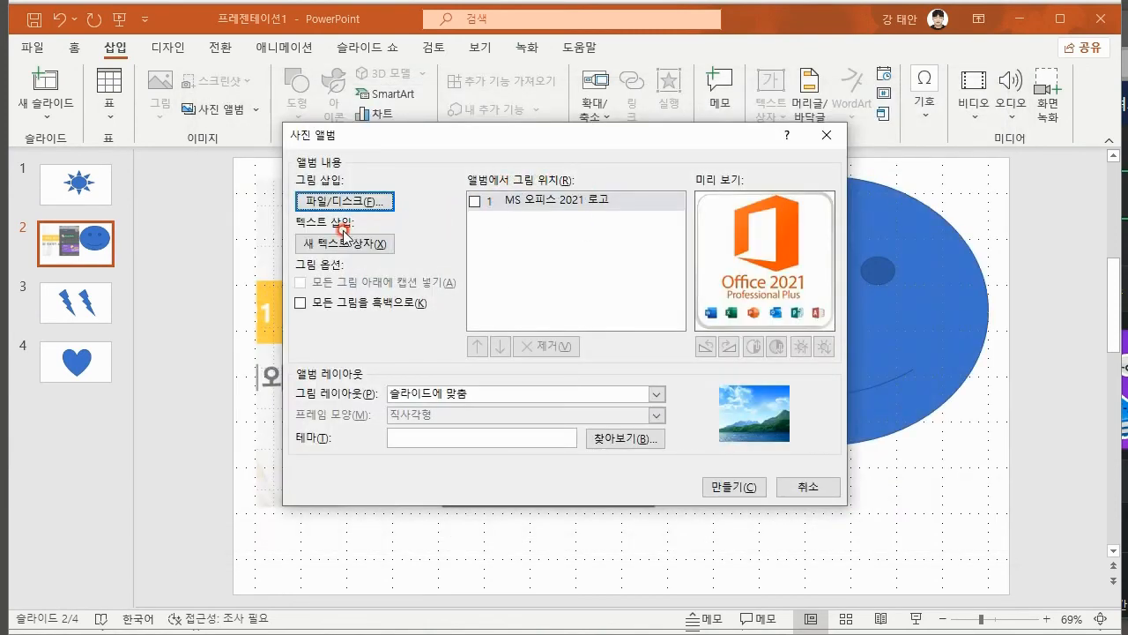
click(728, 488)
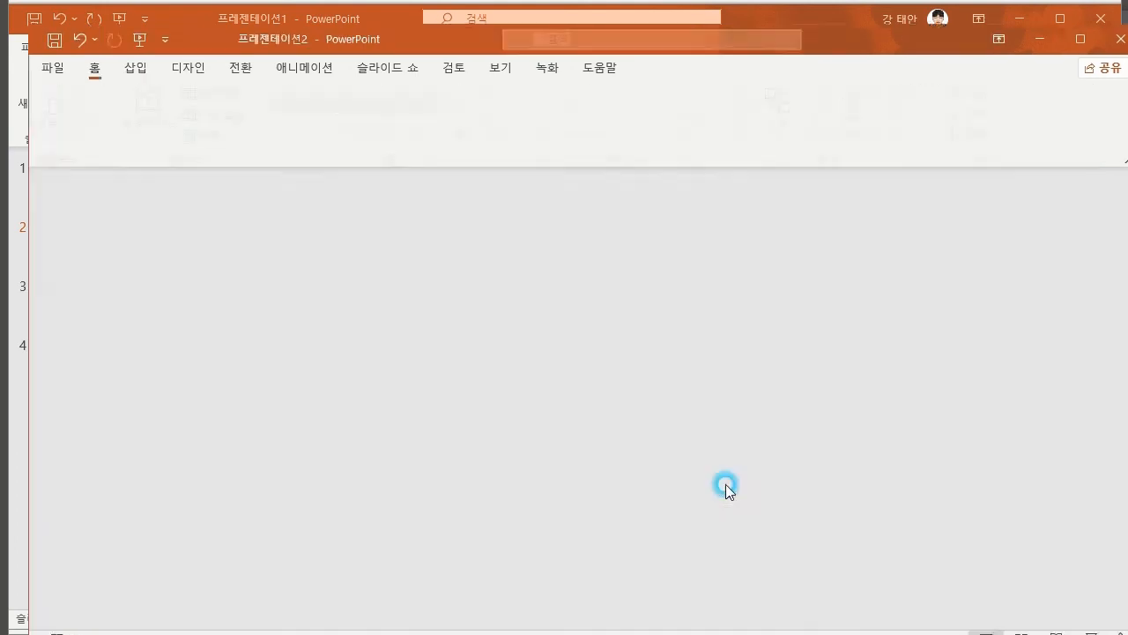
- Review the title slide's text boxes and the picture slide of the new photo album, and close that presentation without saving
click(156, 290)
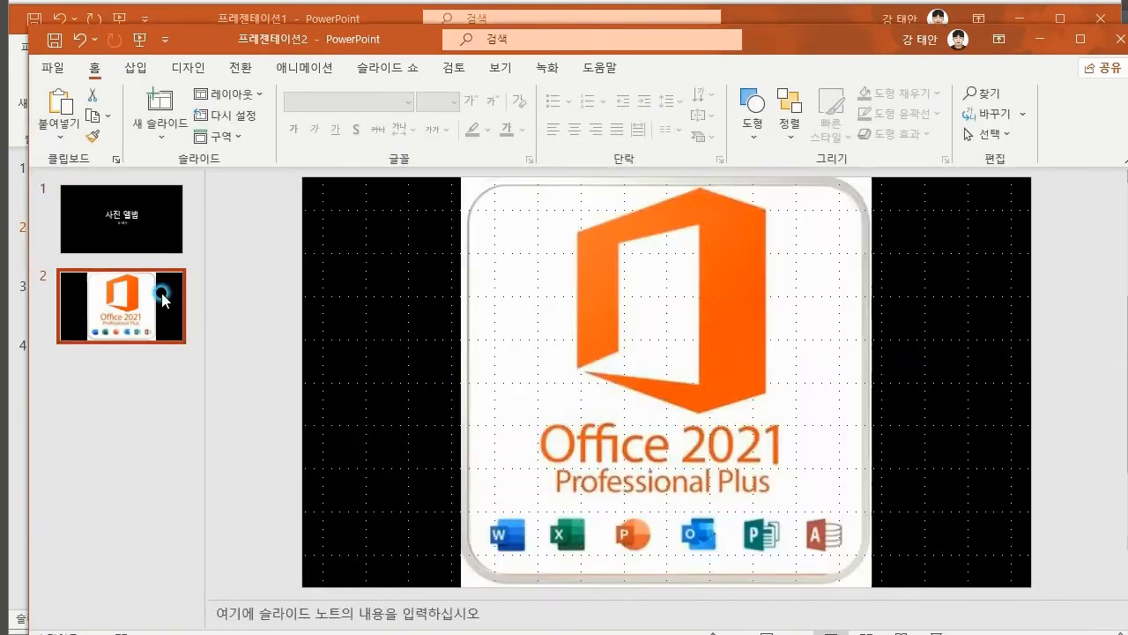
click(146, 231)
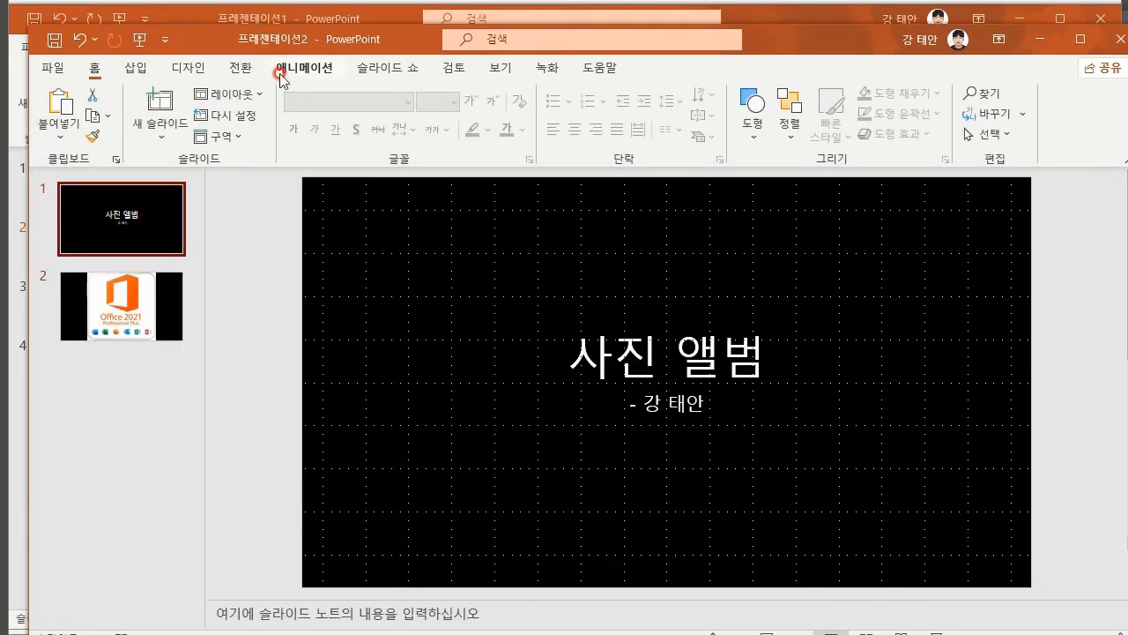
click(664, 370)
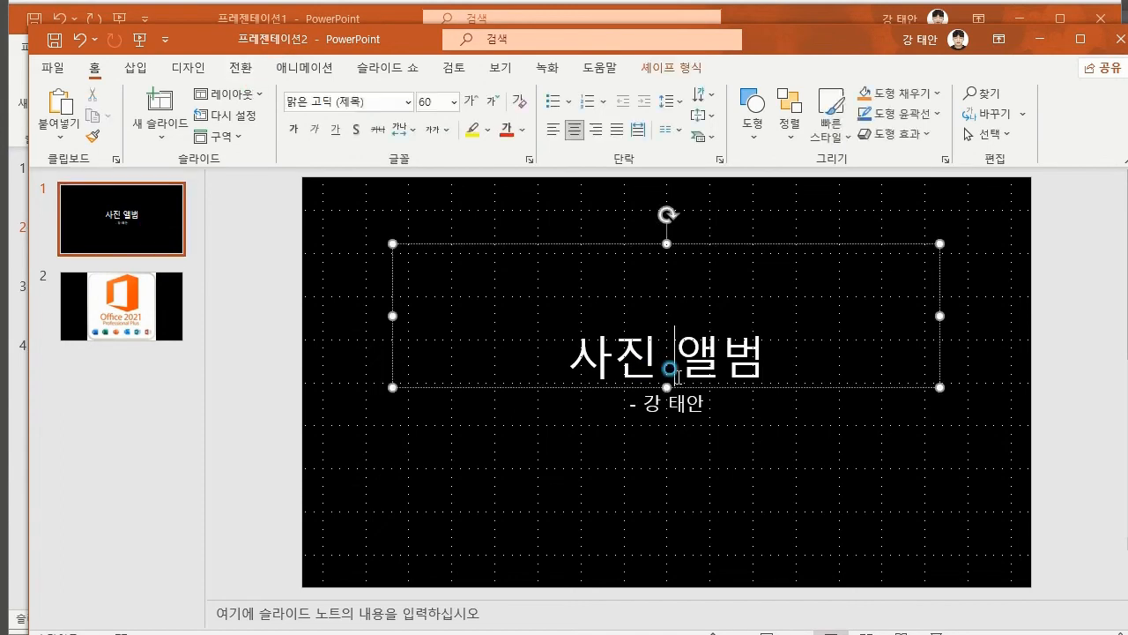
click(663, 402)
click(504, 324)
click(643, 398)
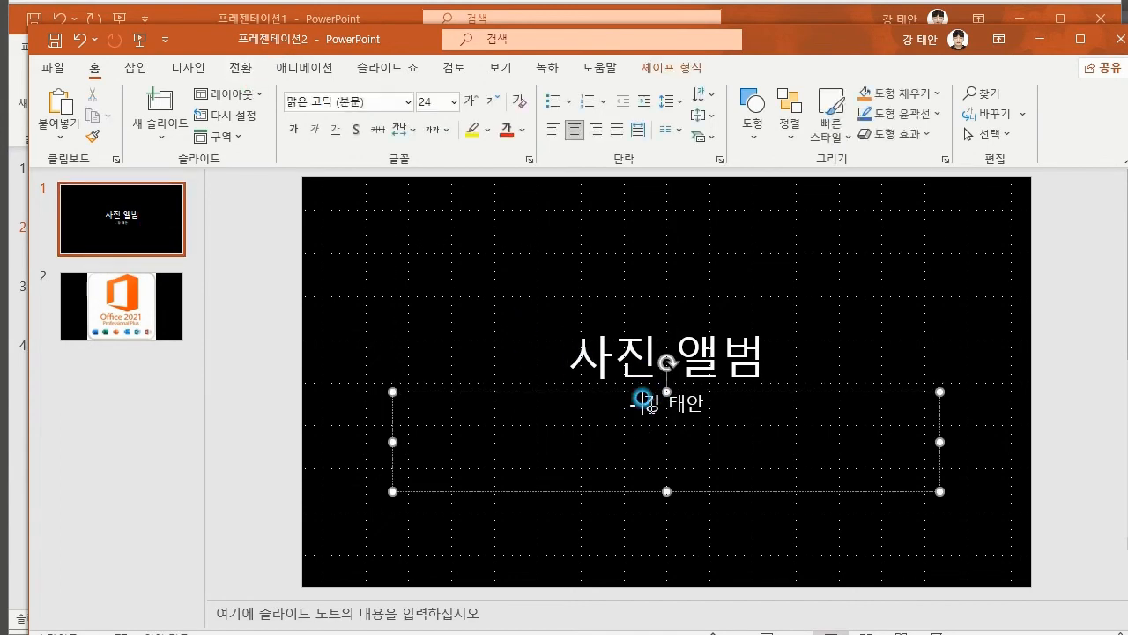
click(628, 365)
click(155, 292)
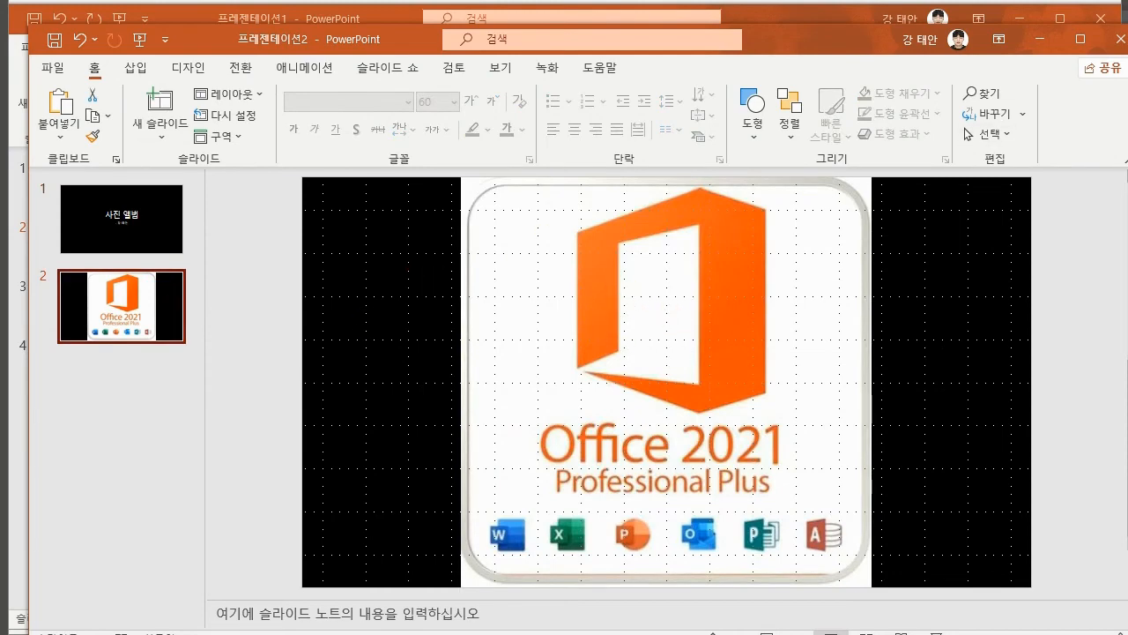
click(1118, 39)
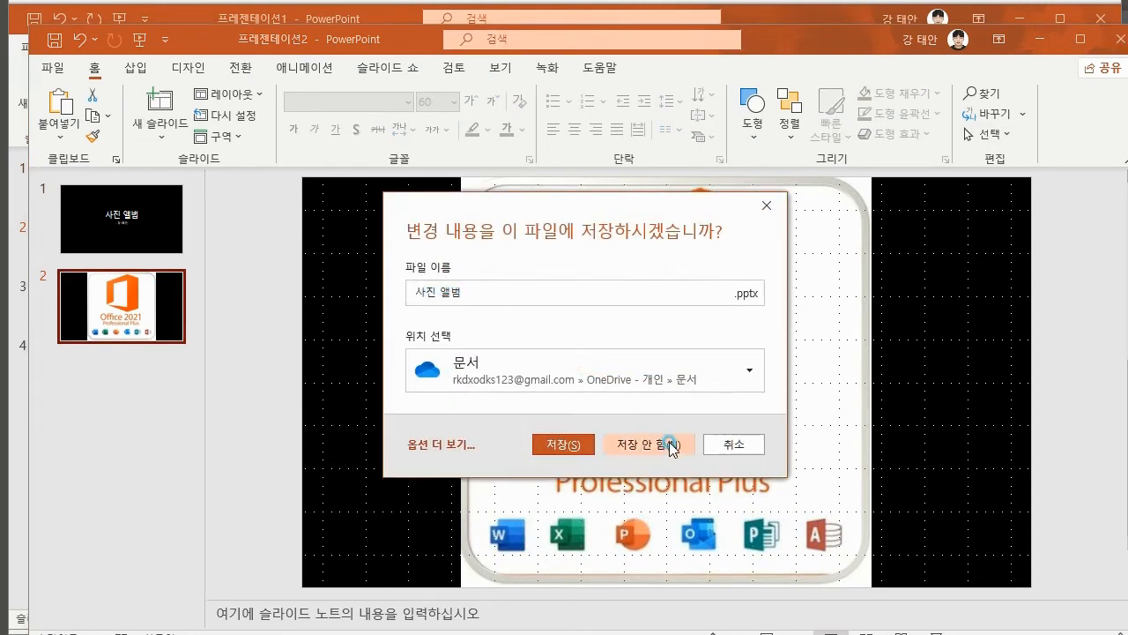
click(647, 444)
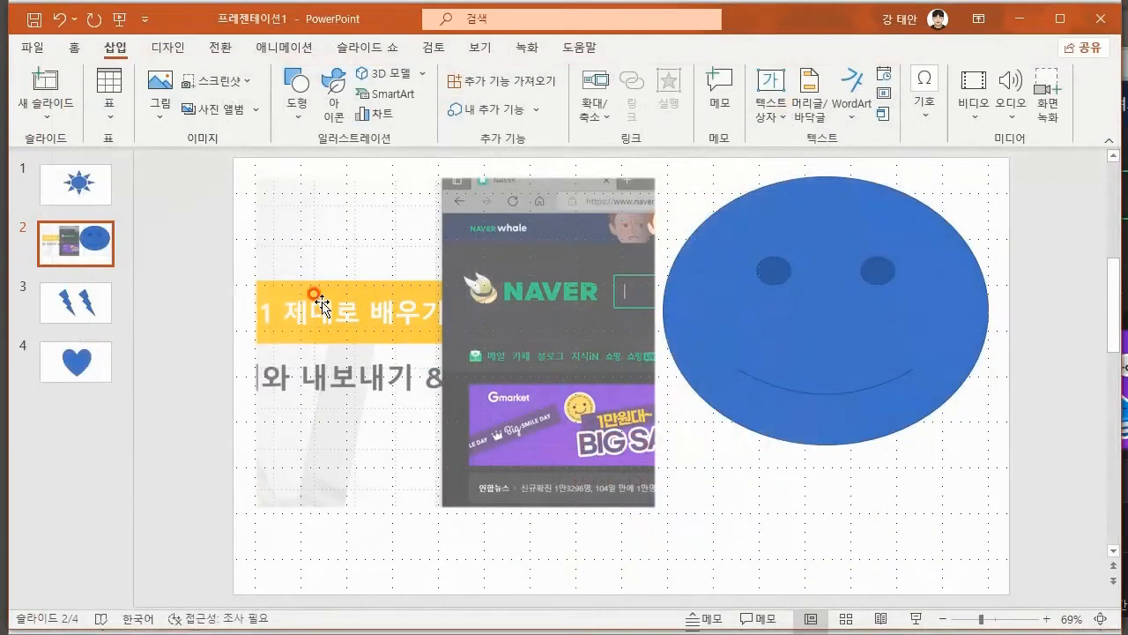
click(300, 119)
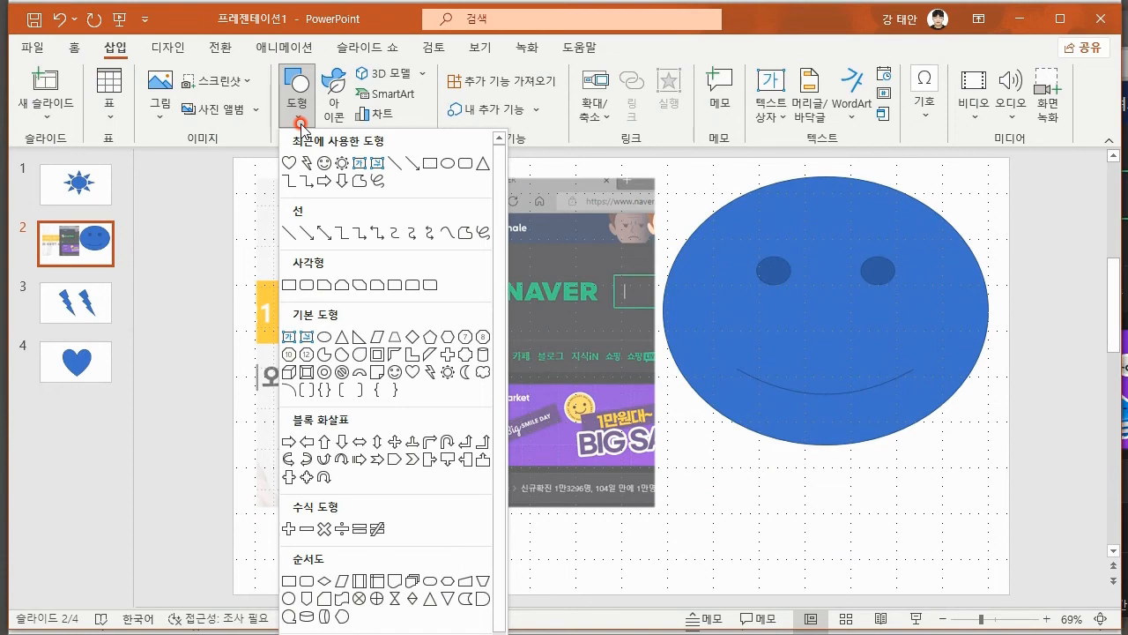
click(221, 110)
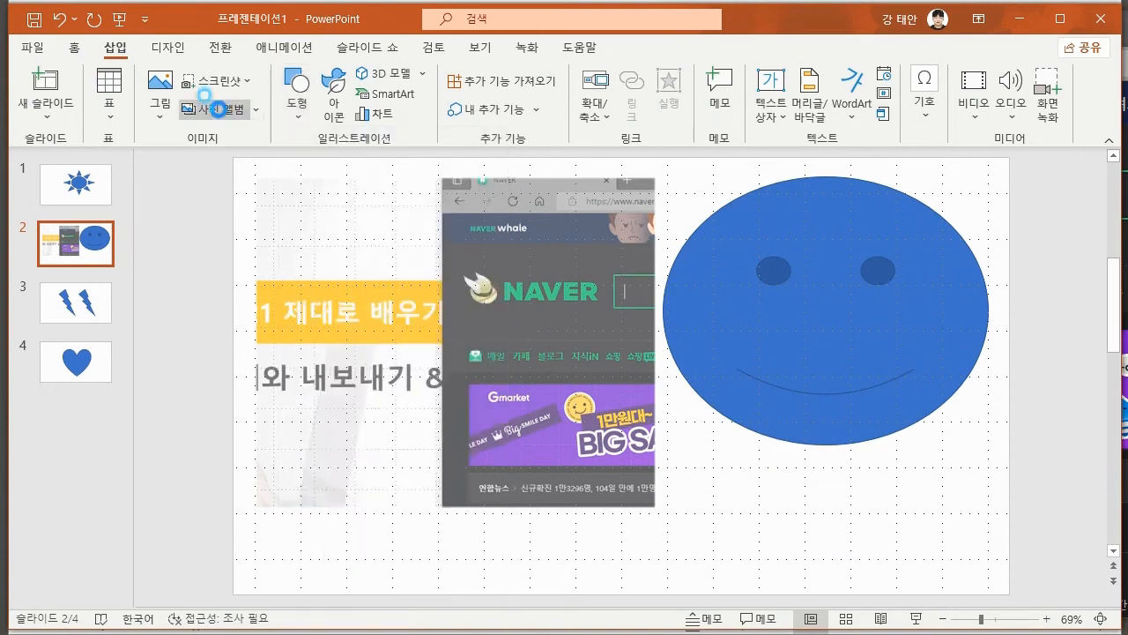
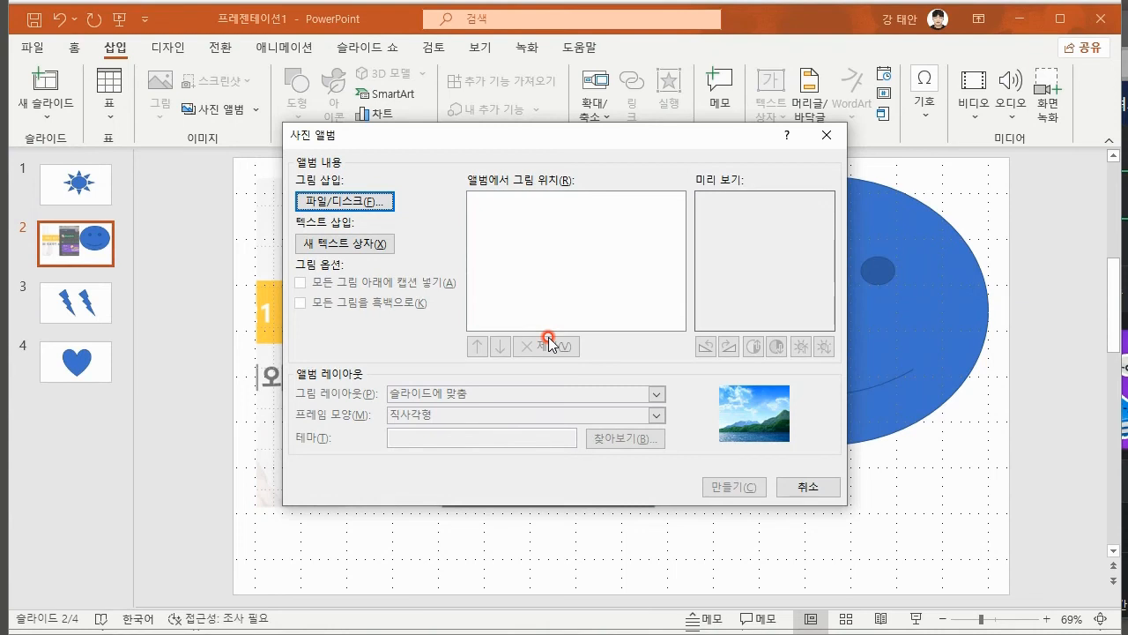
click(826, 135)
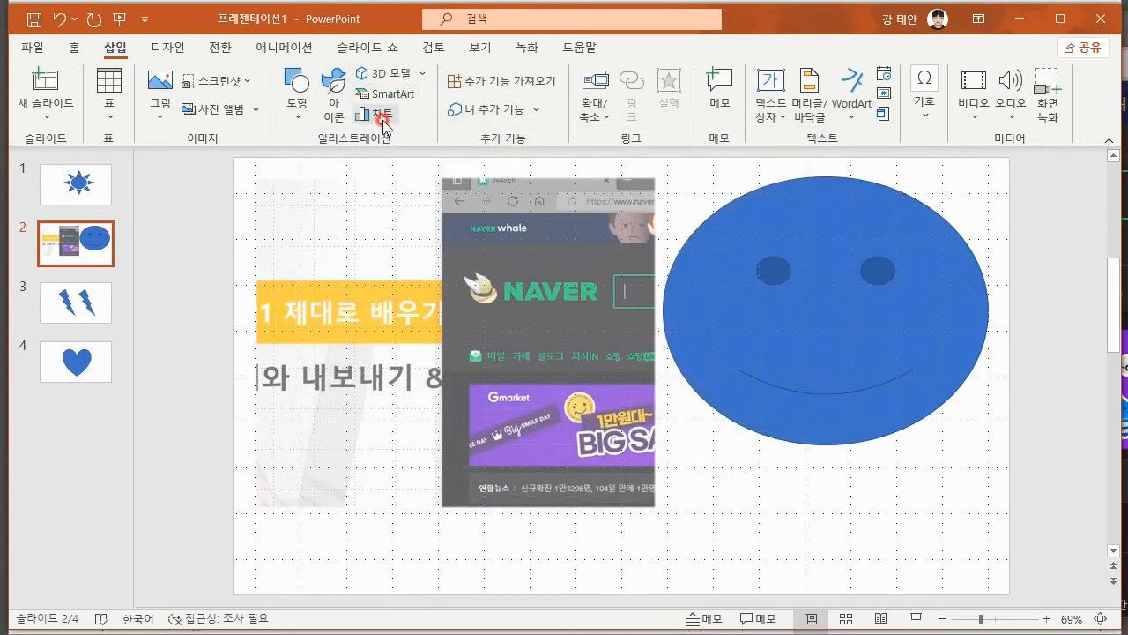
- Select the smiley shape on slide 2 and examine the hyperlink commands available for it
click(436, 214)
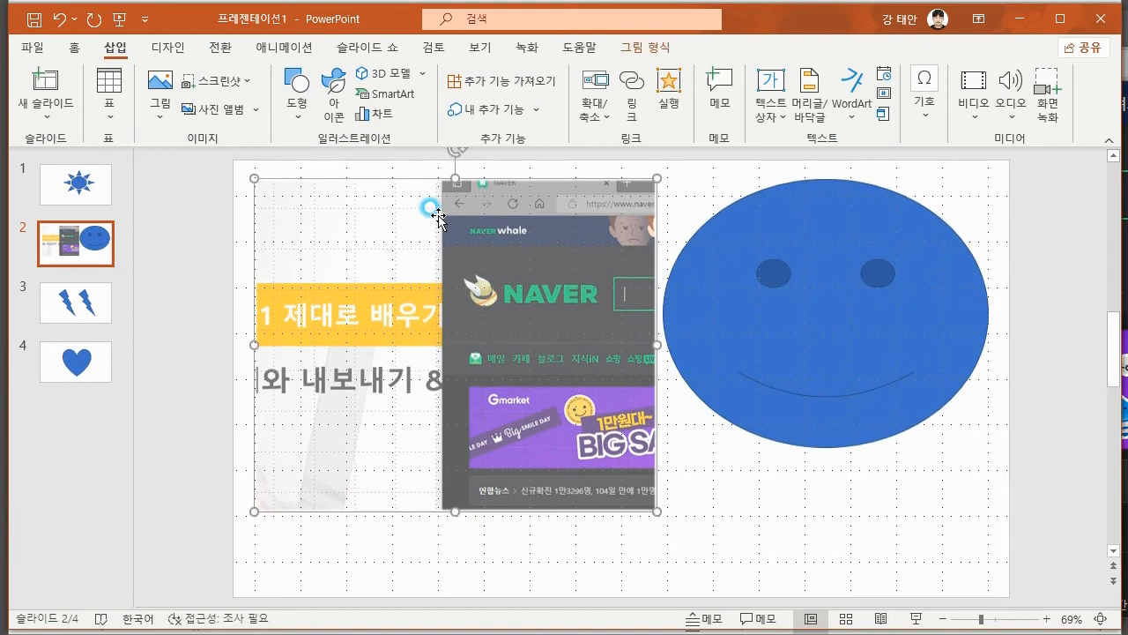
click(705, 174)
click(580, 205)
click(675, 181)
click(713, 245)
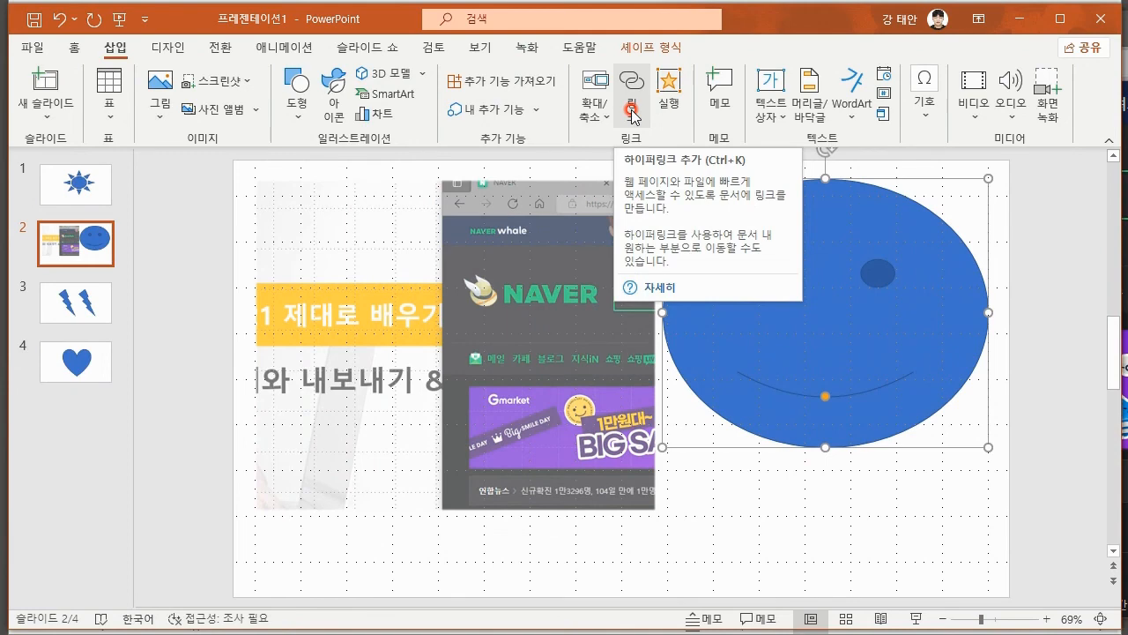
key(F1)
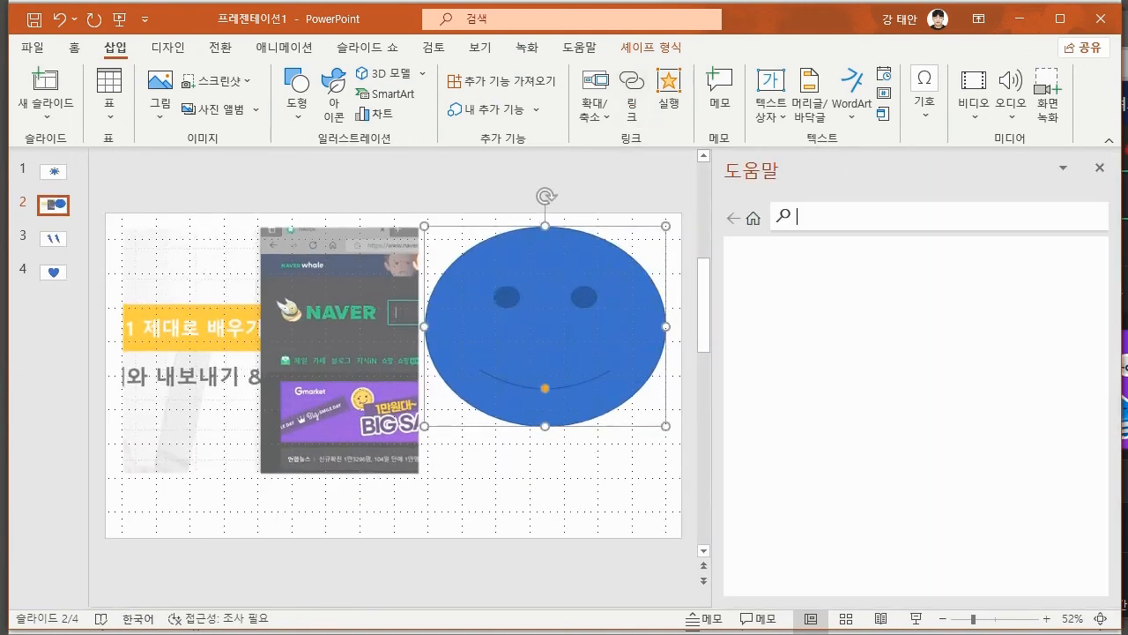
click(1100, 166)
right_click(765, 280)
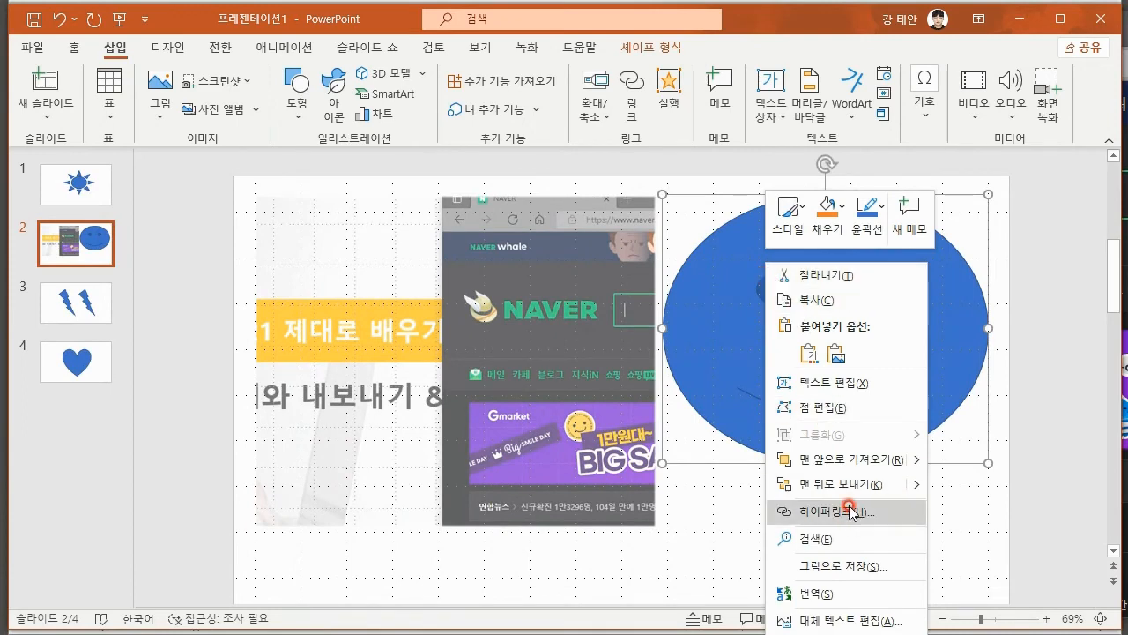
click(678, 556)
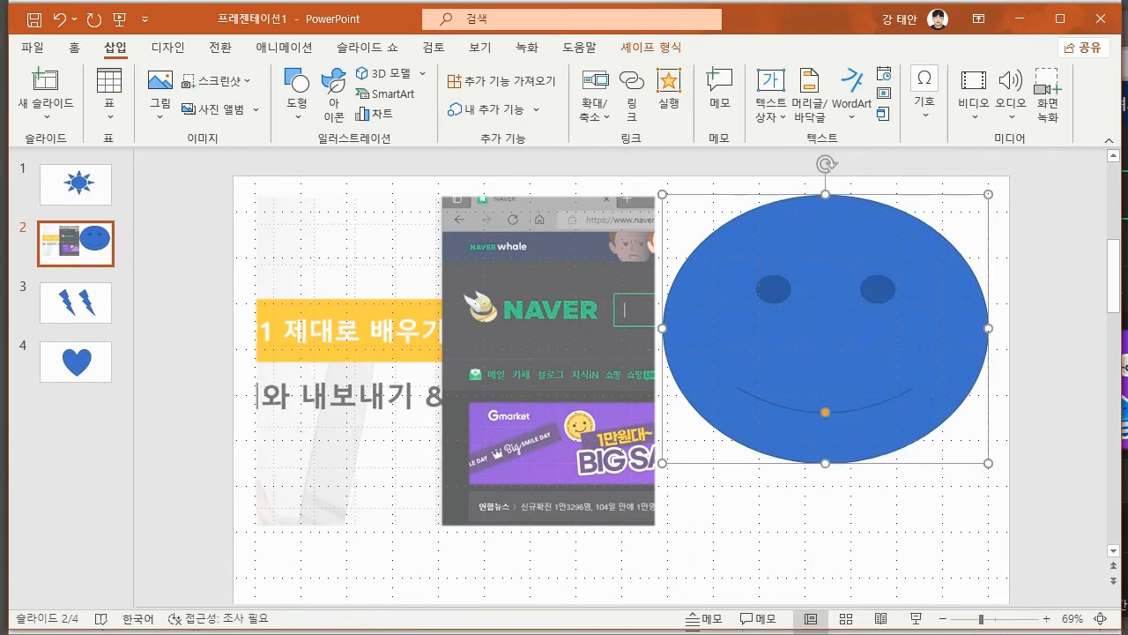
- Switch to the Notepad notes and add the line "하이퍼링크 : 슬라이드와 슬라이드를 연결 / 개체와 개체를 연결 / 개체와 슬라이드"
key(alt+Tab)
text(하)
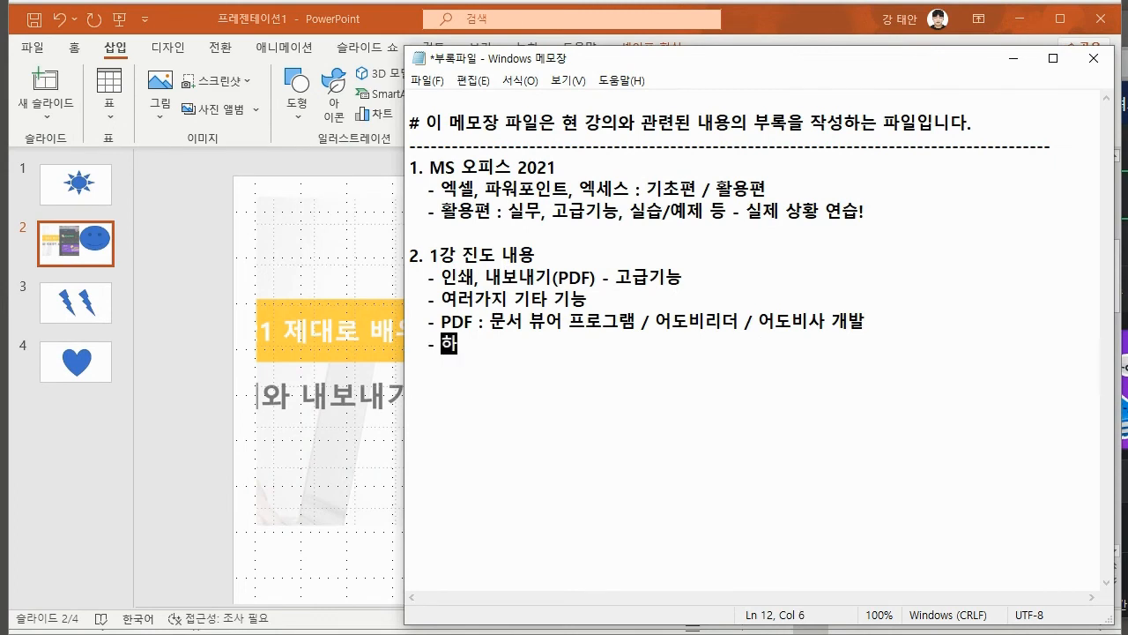
text(이퍼링크 :)
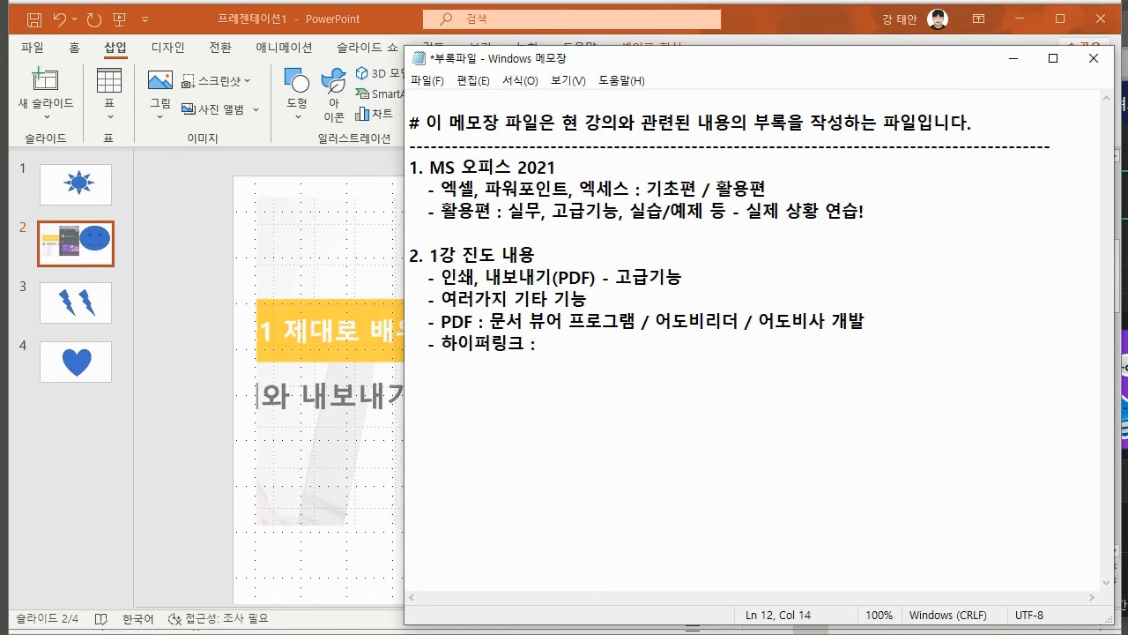
text(슬라이드와 슬라이드를 여)
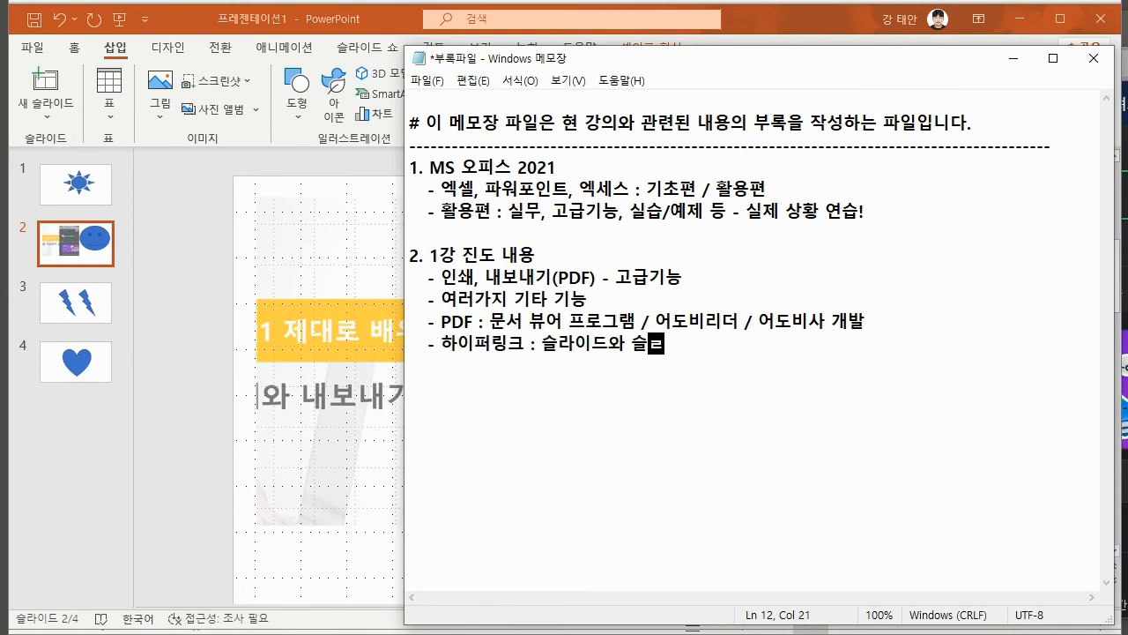
text(ㄴ결 / 갳)
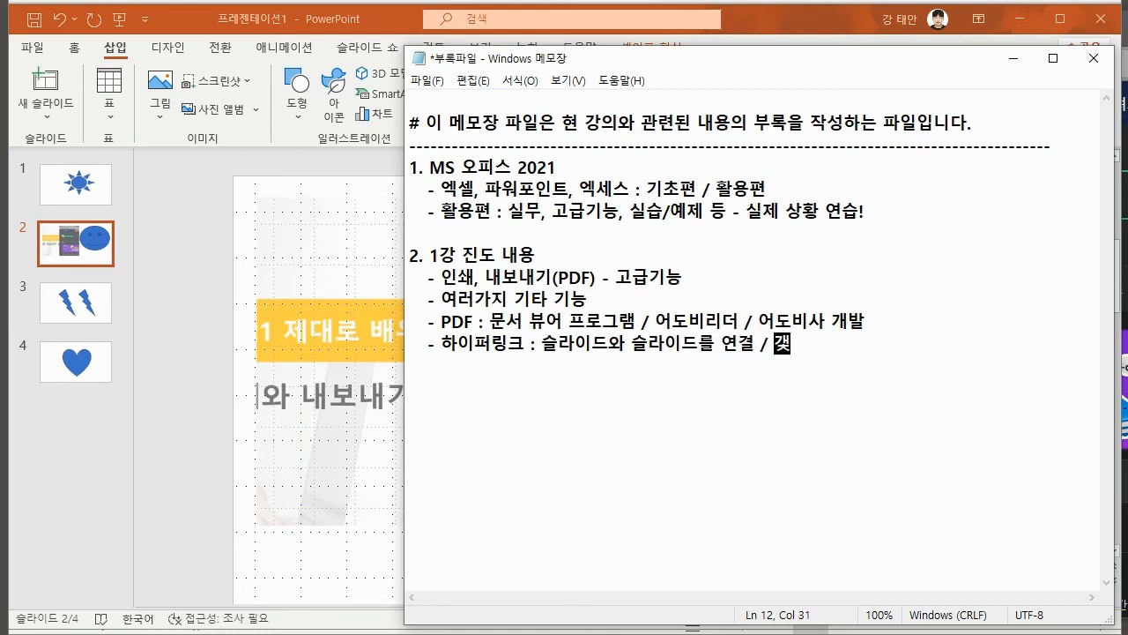
text(ㅔ와 개체를 연ㄱ)
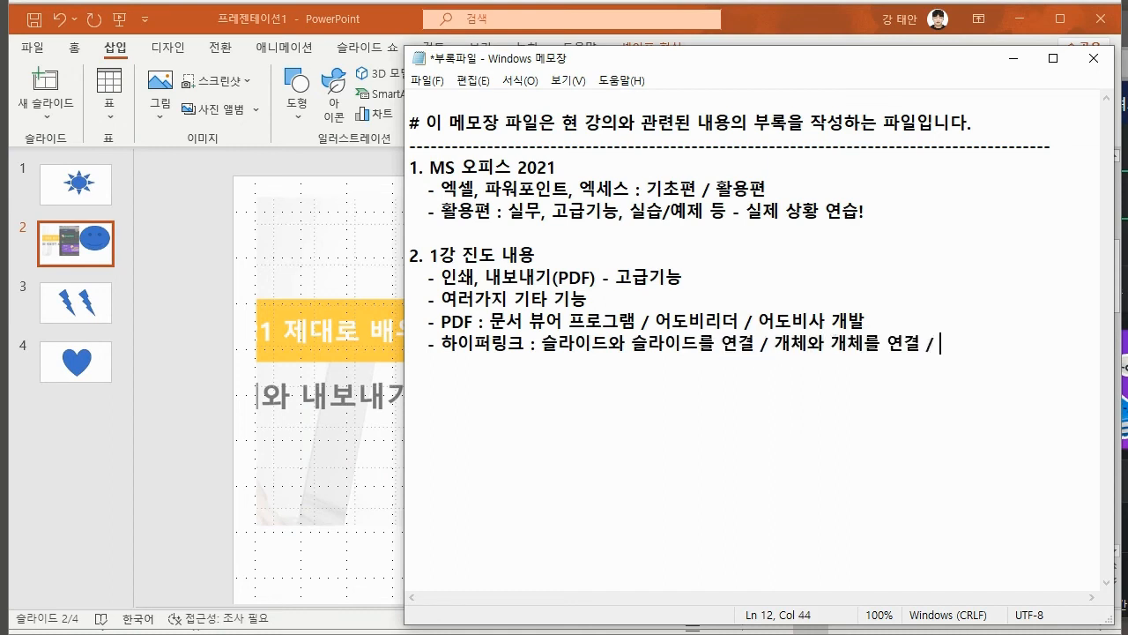
text(체와 슬라이등)
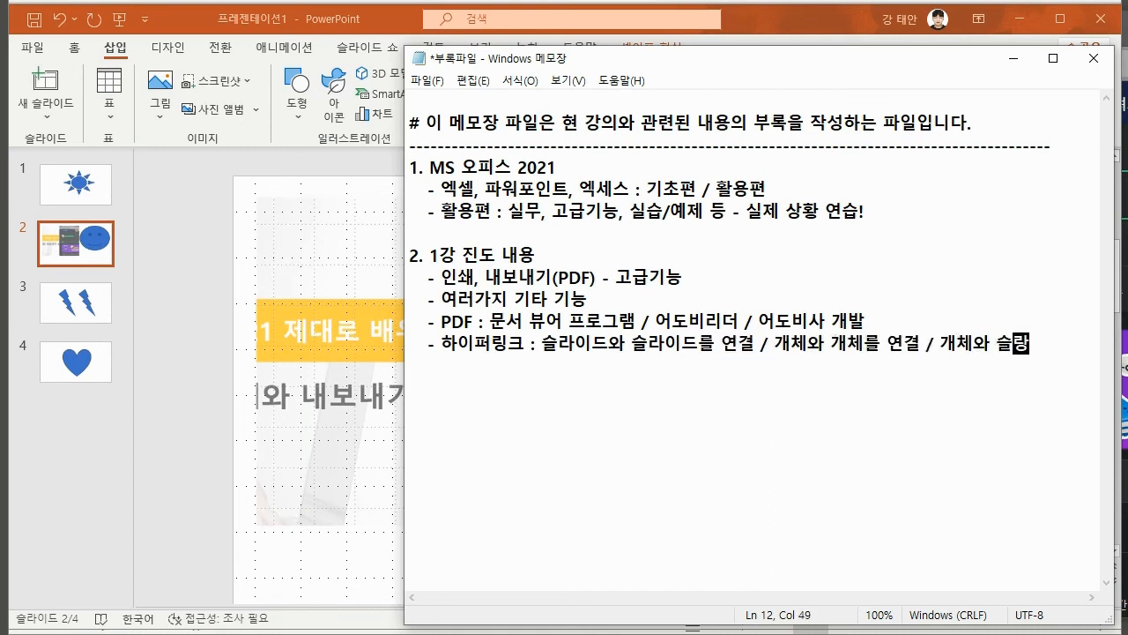
text(녀결)
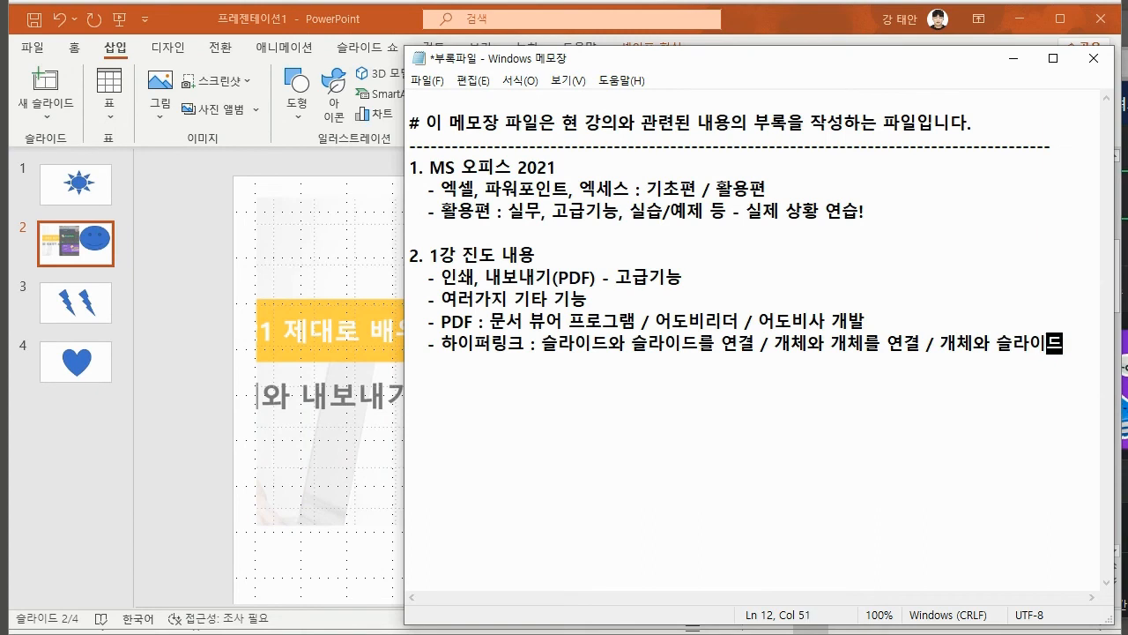
click(183, 213)
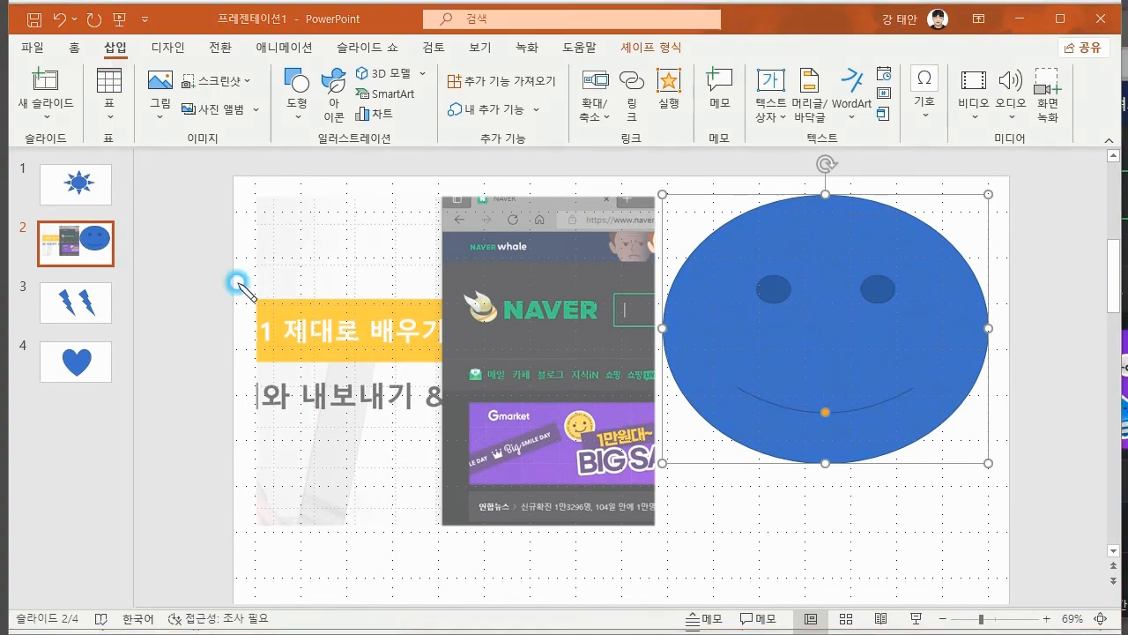
mouse_move(227, 208)
mouse_down()
mouse_move(217, 282)
mouse_move(248, 227)
mouse_move(204, 241)
mouse_move(243, 287)
mouse_up()
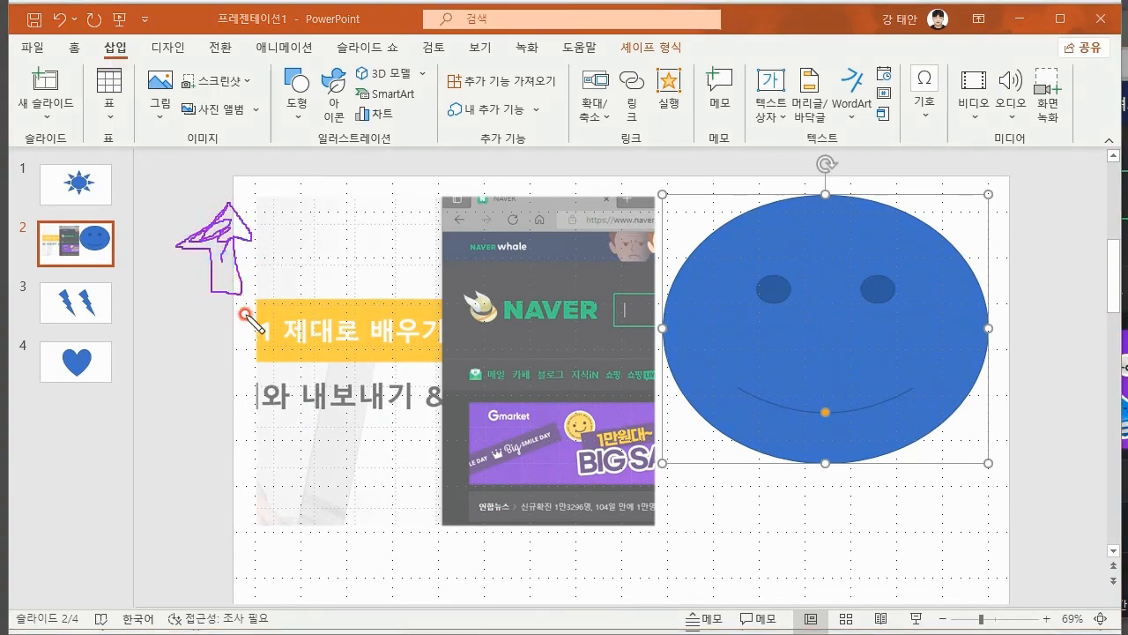
mouse_move(344, 275)
mouse_down()
mouse_move(327, 252)
mouse_move(346, 261)
mouse_move(360, 231)
mouse_move(398, 264)
mouse_move(388, 300)
mouse_move(344, 281)
mouse_move(344, 201)
mouse_move(366, 209)
mouse_move(367, 231)
mouse_up()
key(Escape)
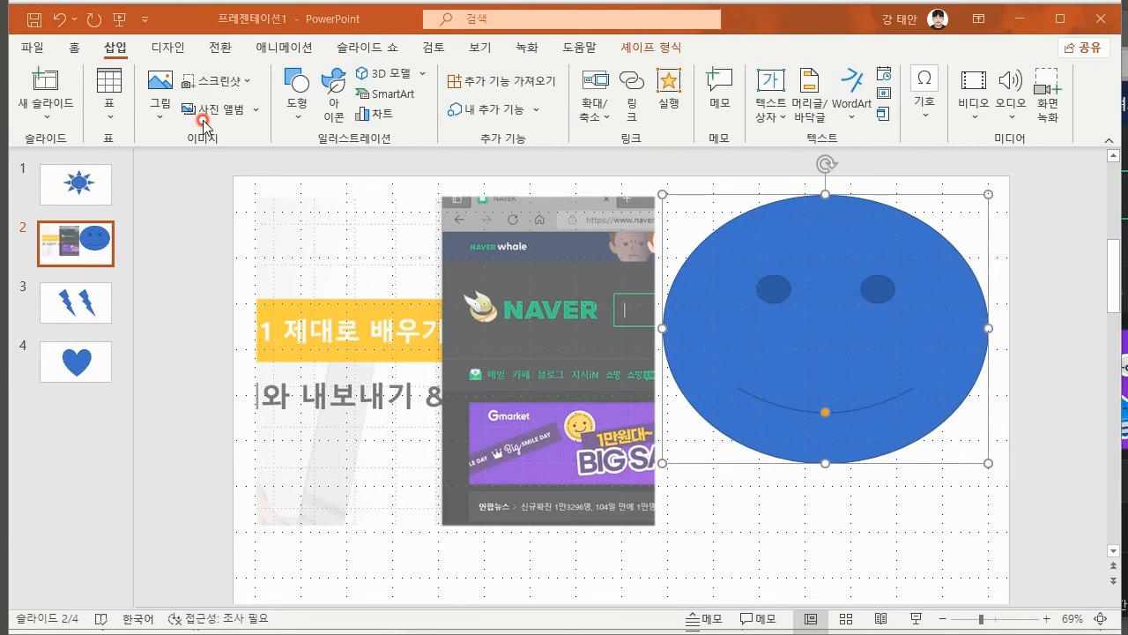
click(255, 110)
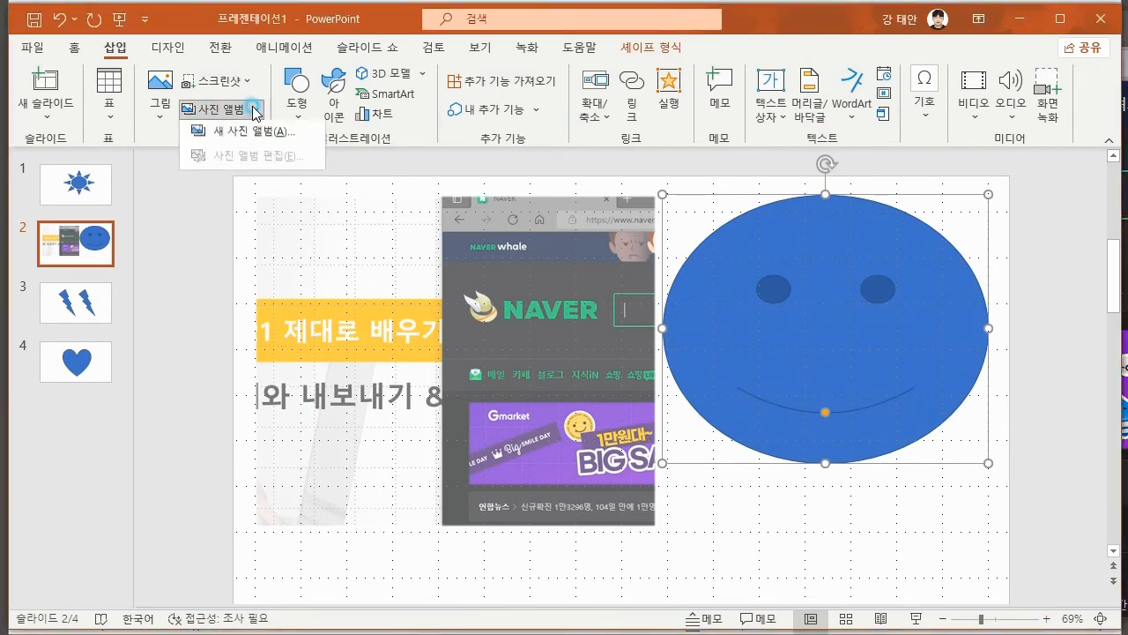
click(252, 146)
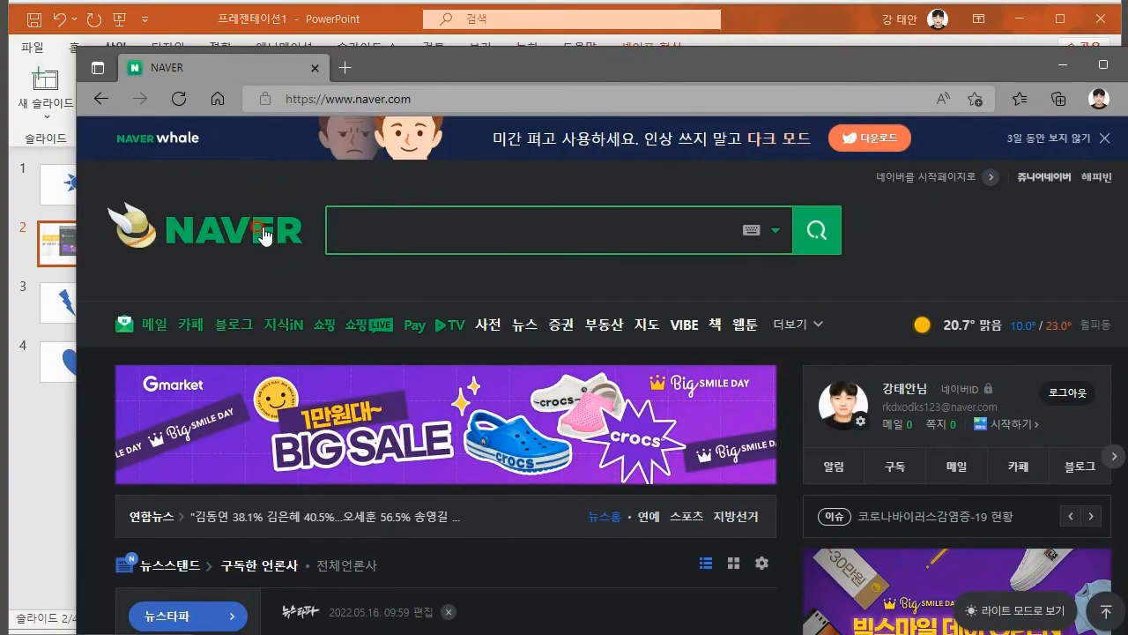
click(1062, 69)
click(211, 252)
click(51, 199)
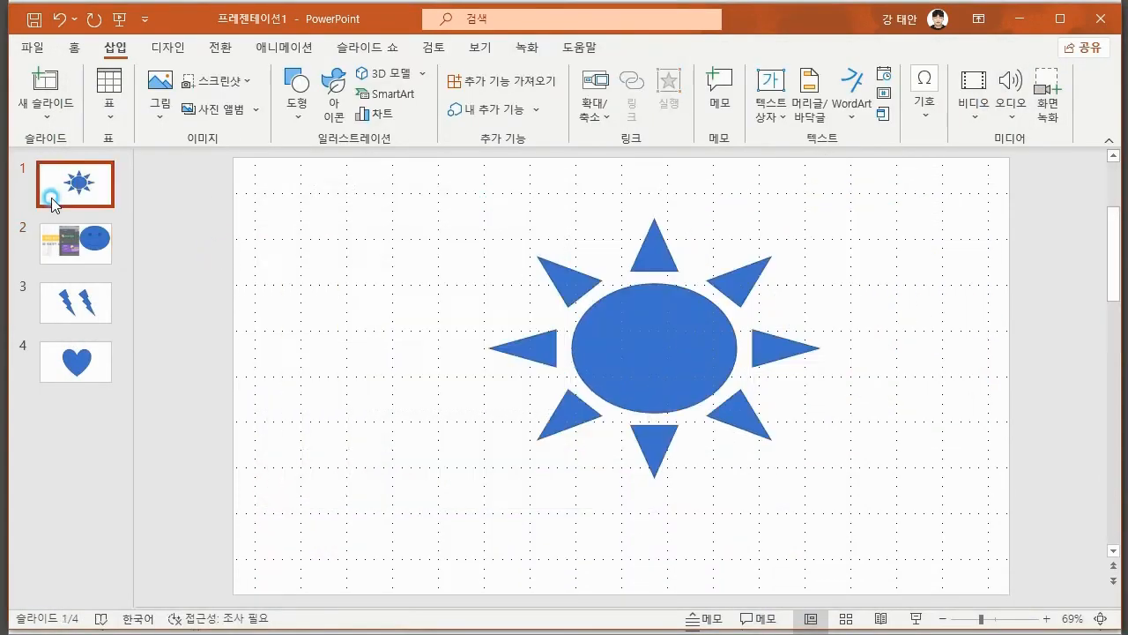
click(657, 323)
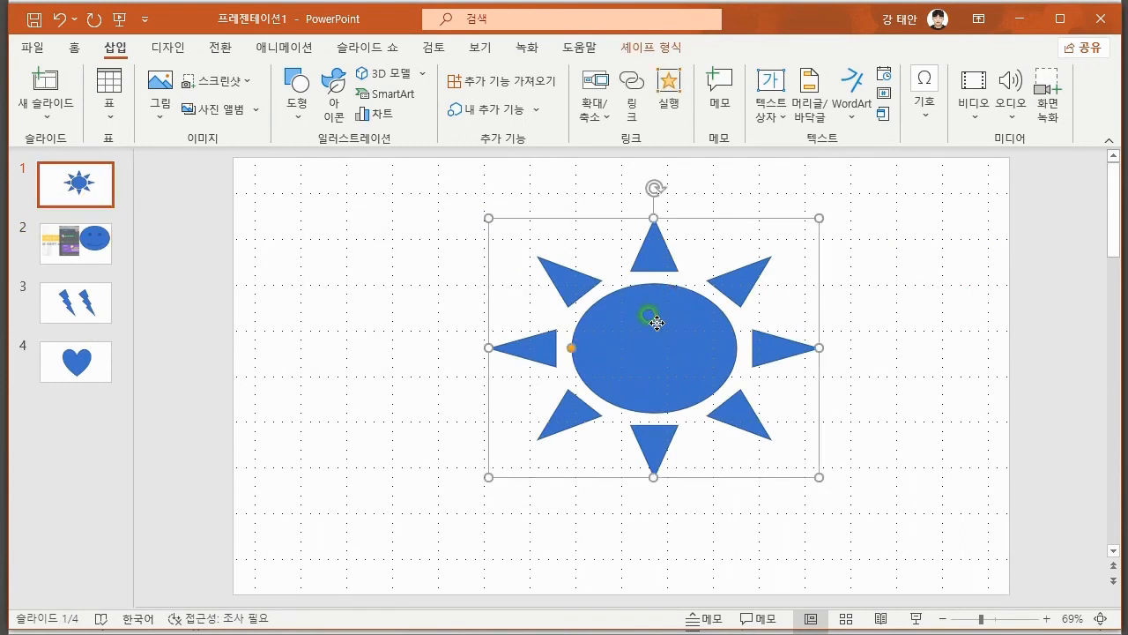
right_click(657, 322)
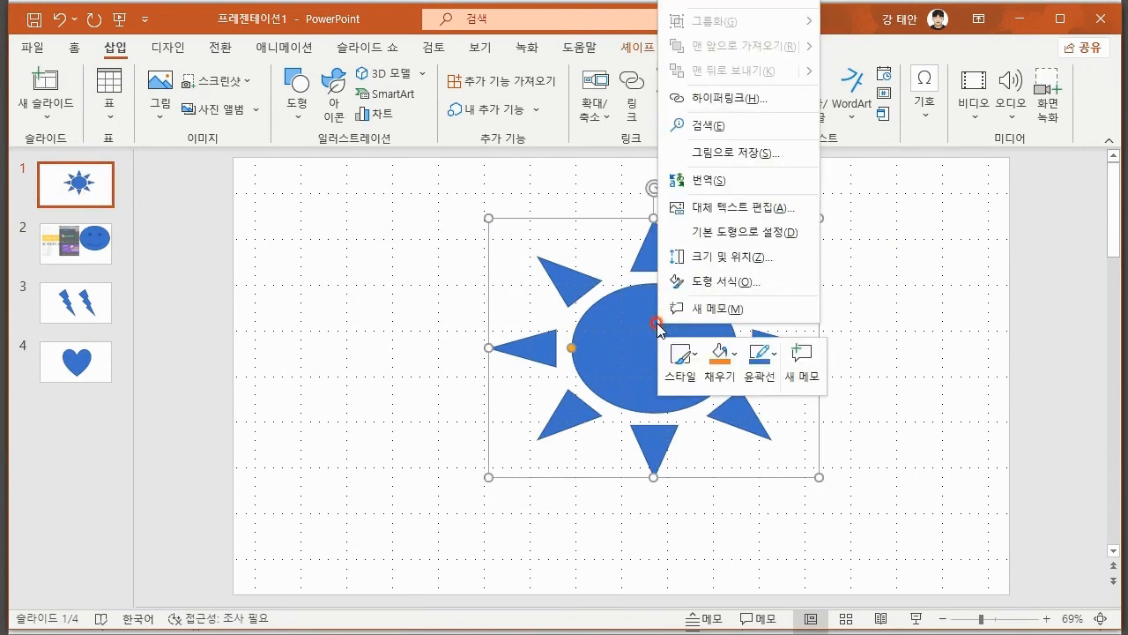
click(733, 98)
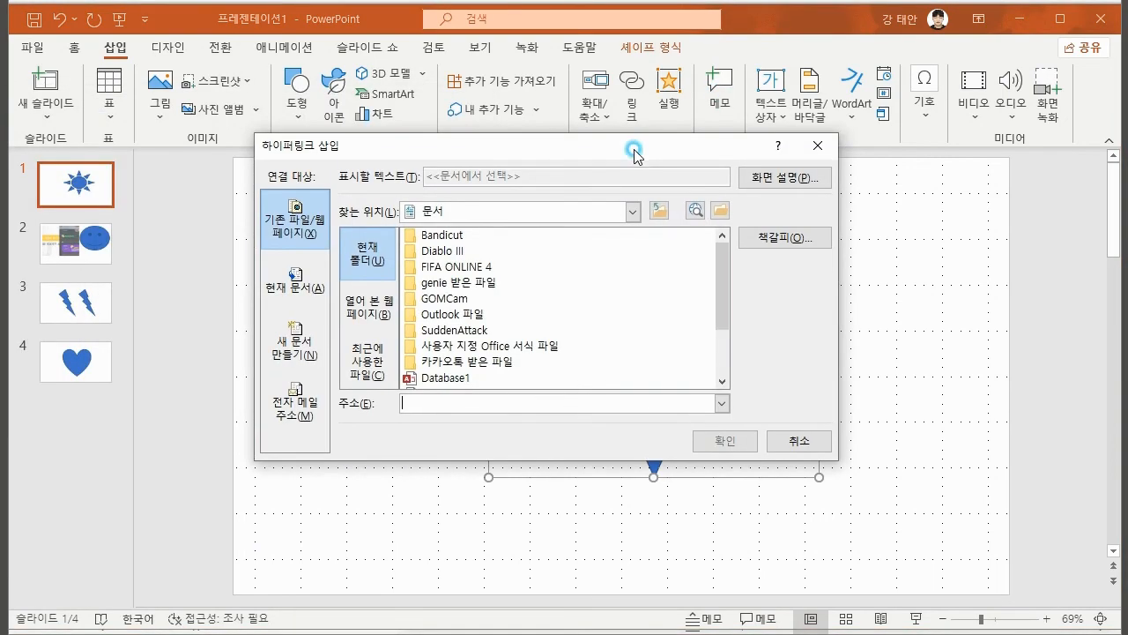
click(319, 148)
text(htttp)
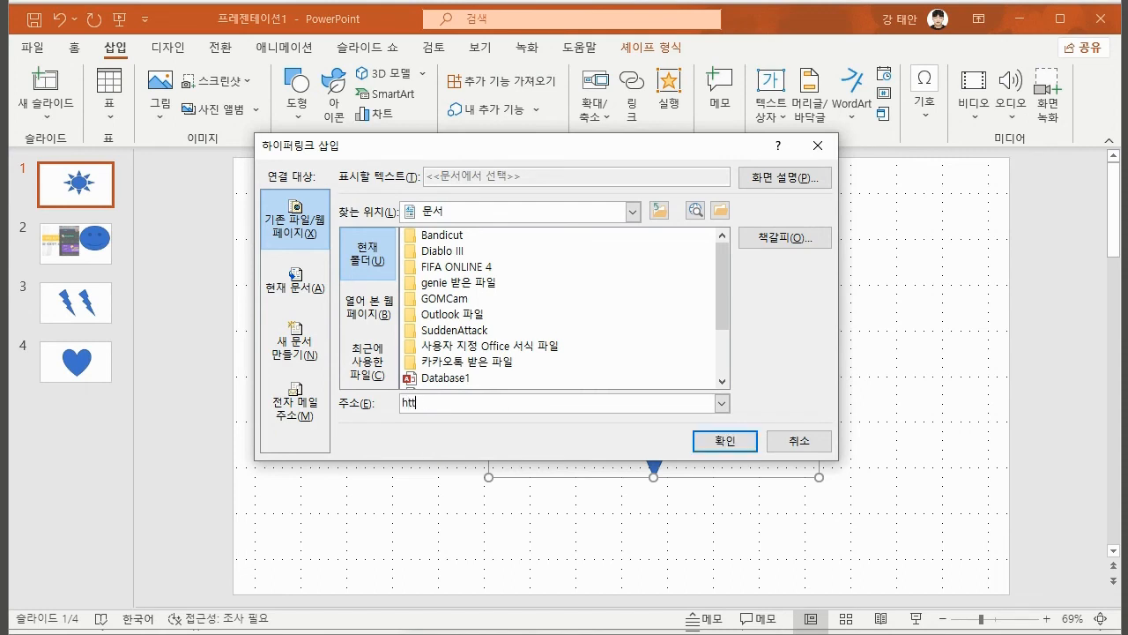
text(p)
key(End)
click(473, 402)
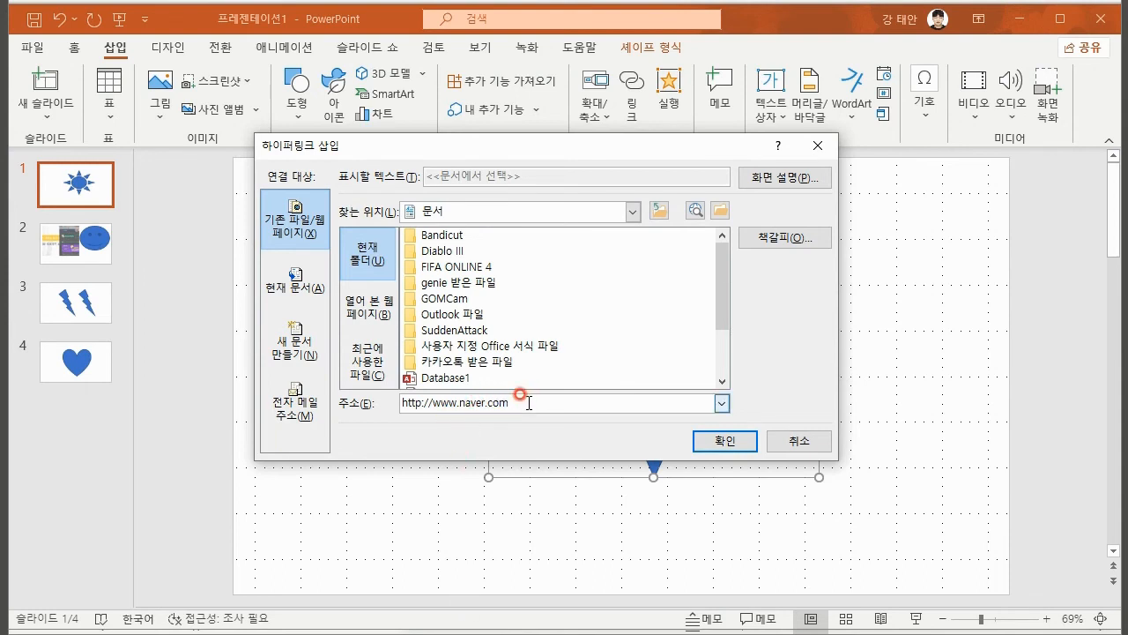
click(305, 235)
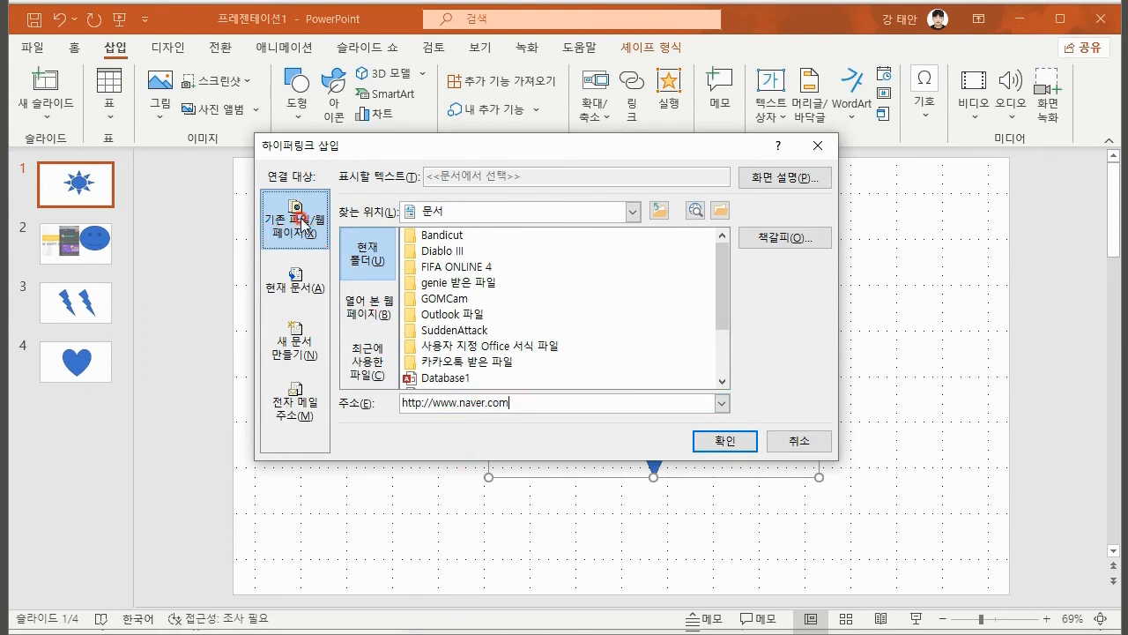
click(718, 440)
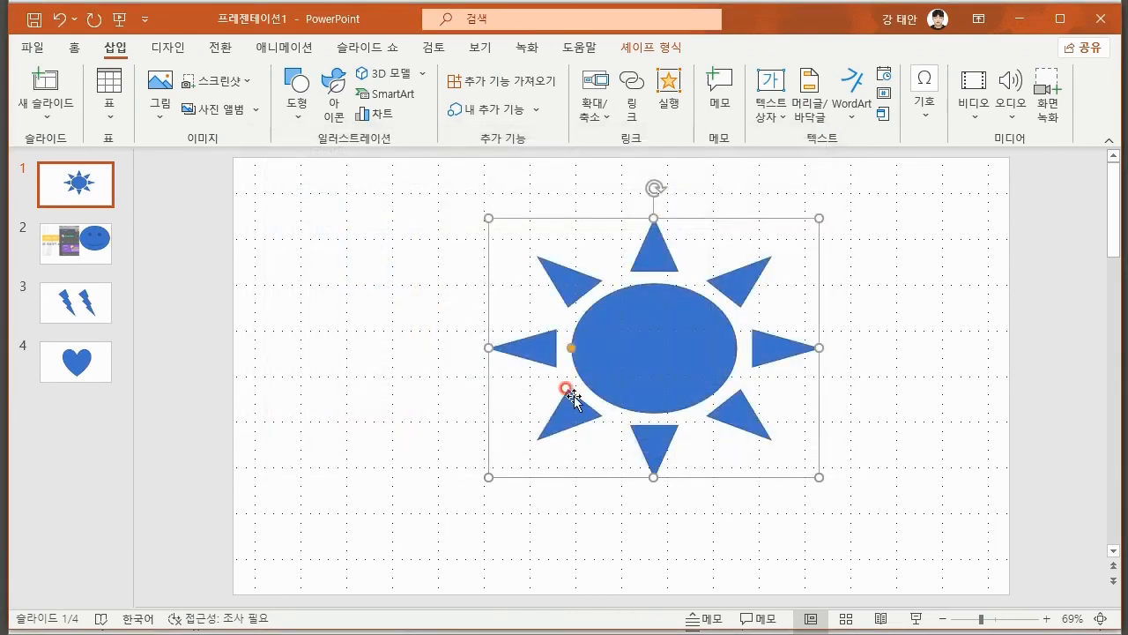
- View slide 2, then return to slide 1 and check the link address attached to the sun shape
click(328, 308)
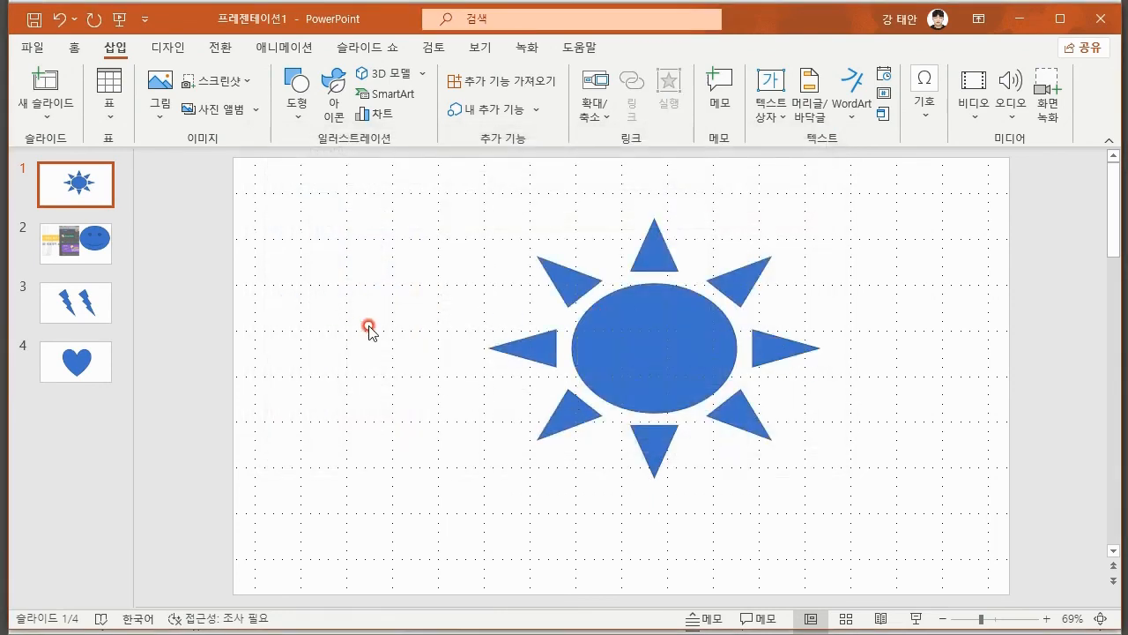
click(96, 251)
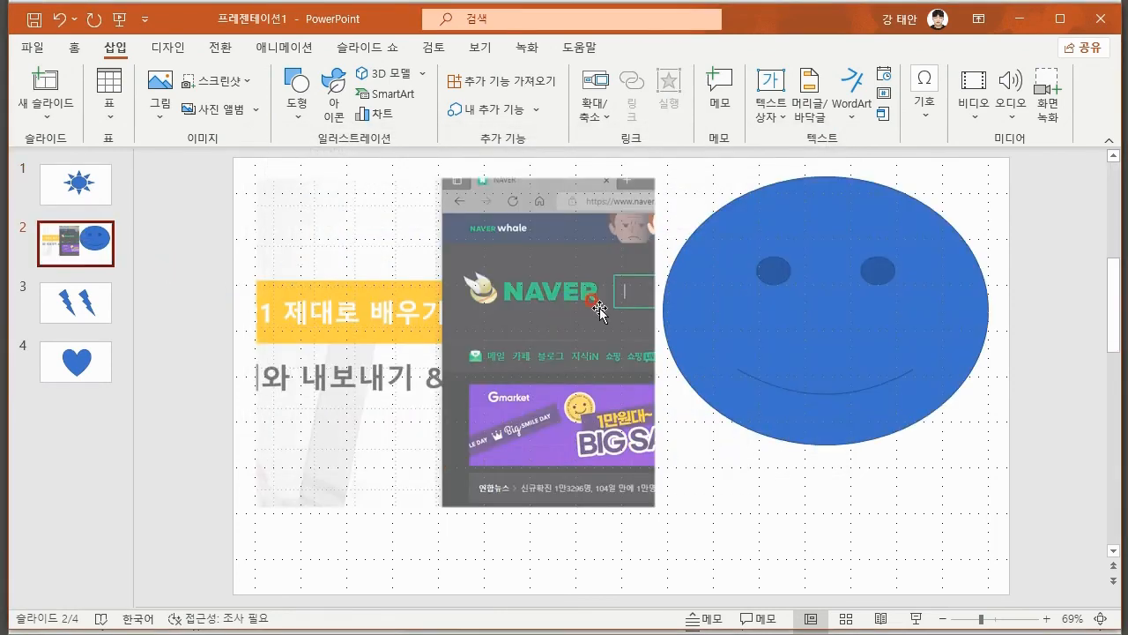
click(78, 187)
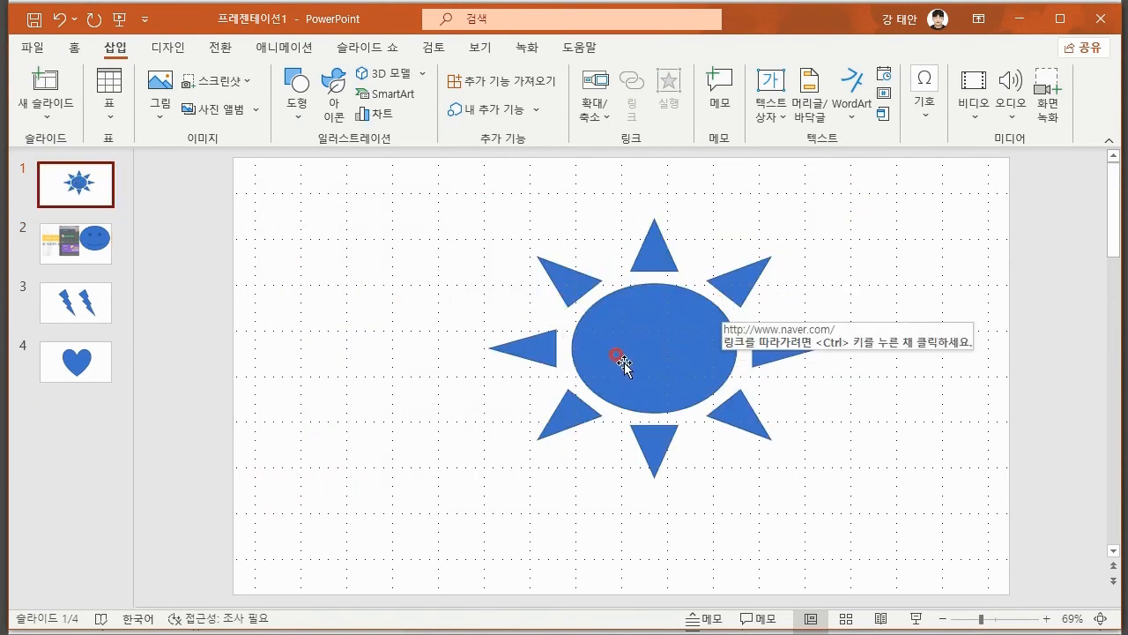
- Set the slide show to run in the windowed web format (웹 형식으로 진행)
click(365, 47)
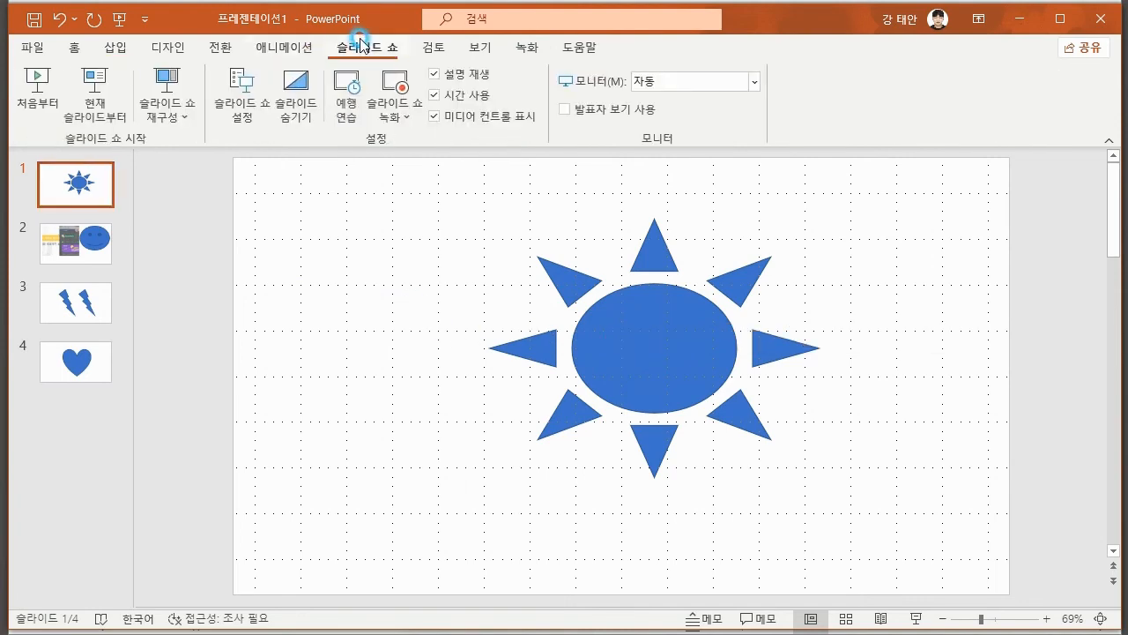
click(244, 98)
click(407, 208)
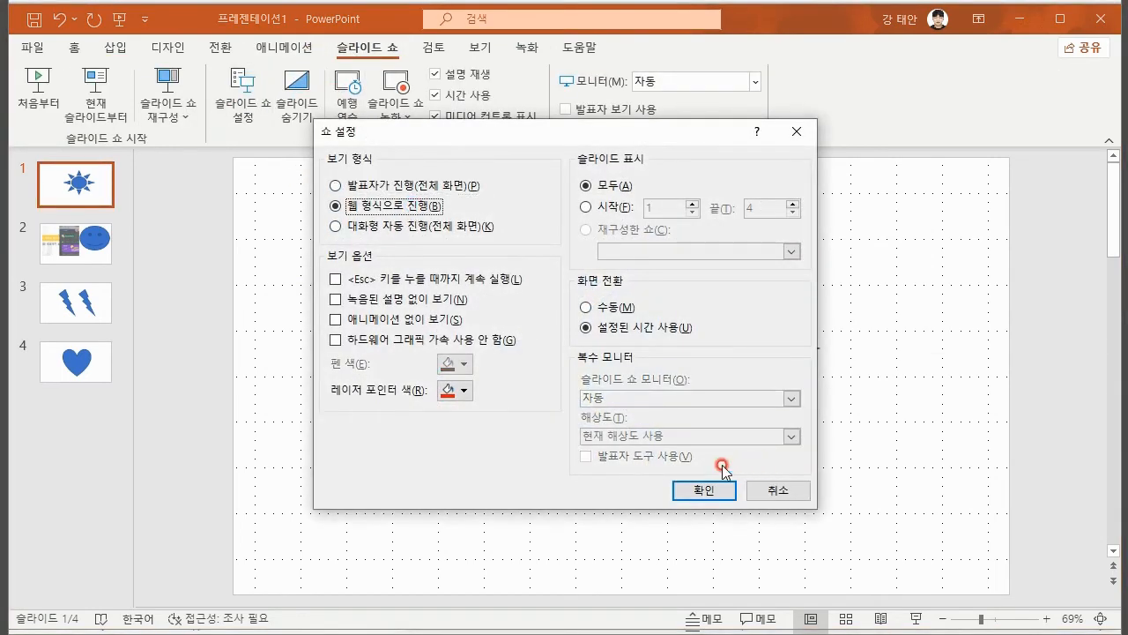
click(701, 487)
- Test the sun shape's hyperlink in the slide show, close the web page it opens and end the show
key(F5)
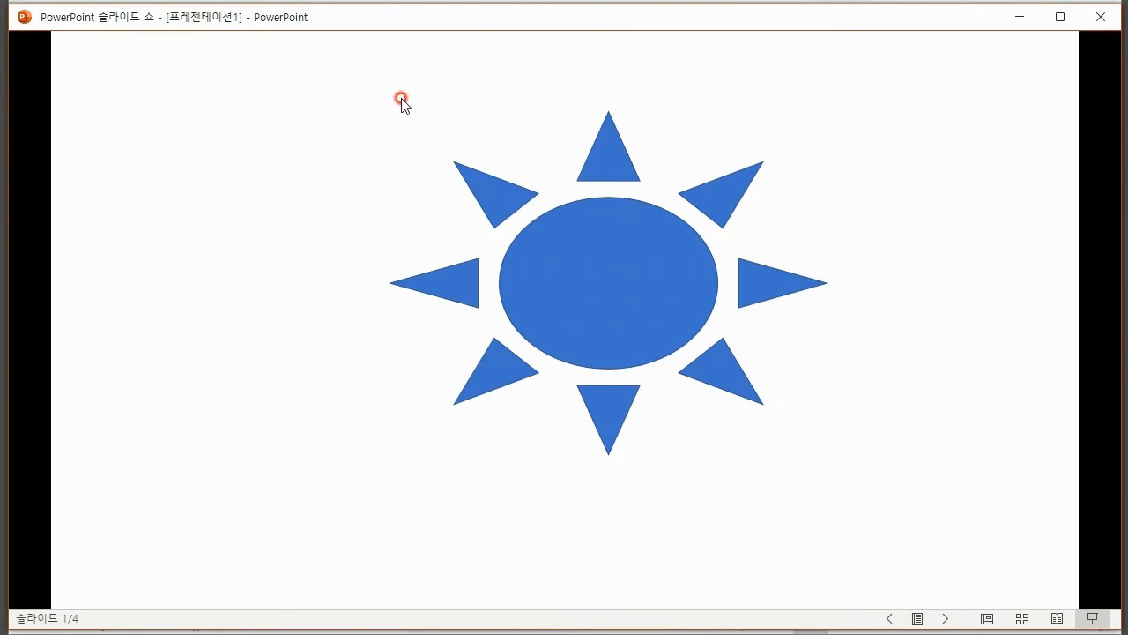
click(574, 289)
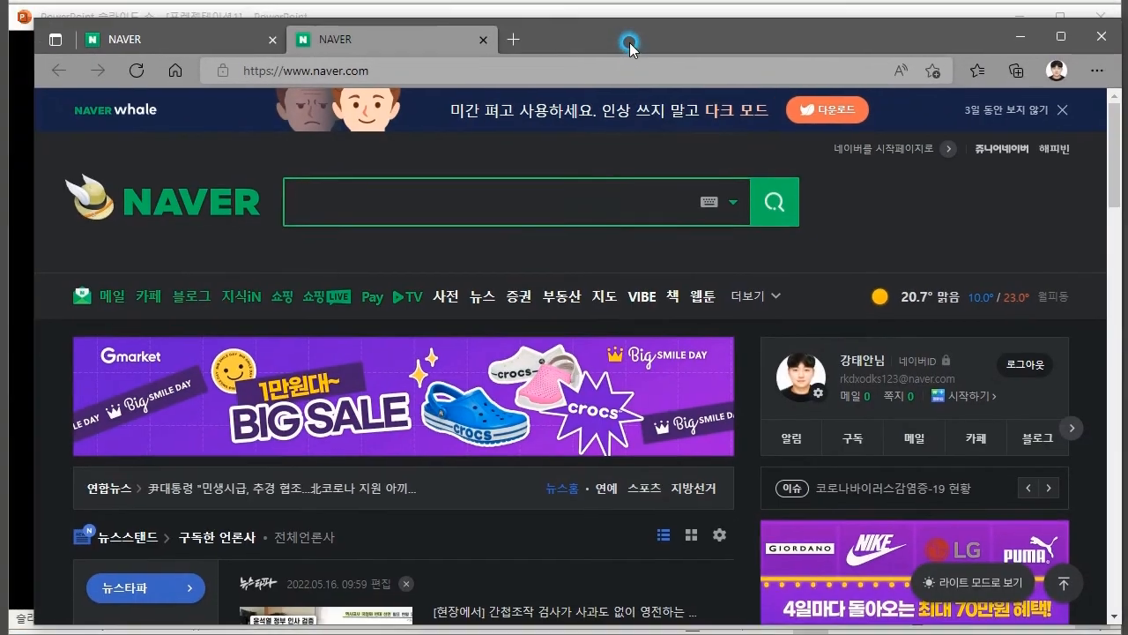
click(1101, 36)
key(Escape)
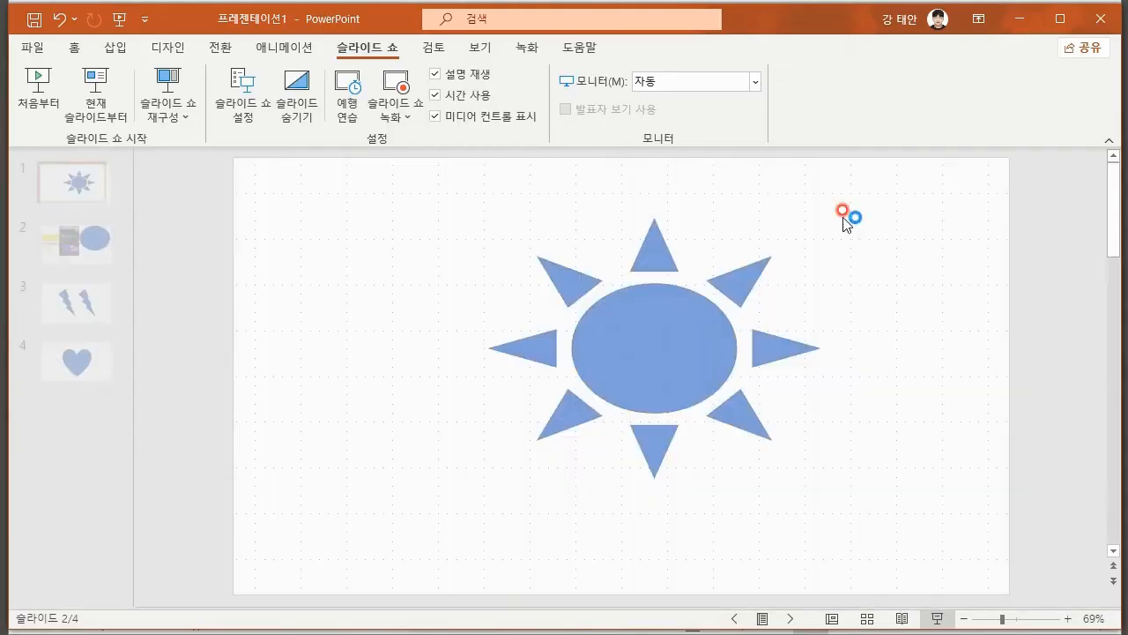
click(78, 191)
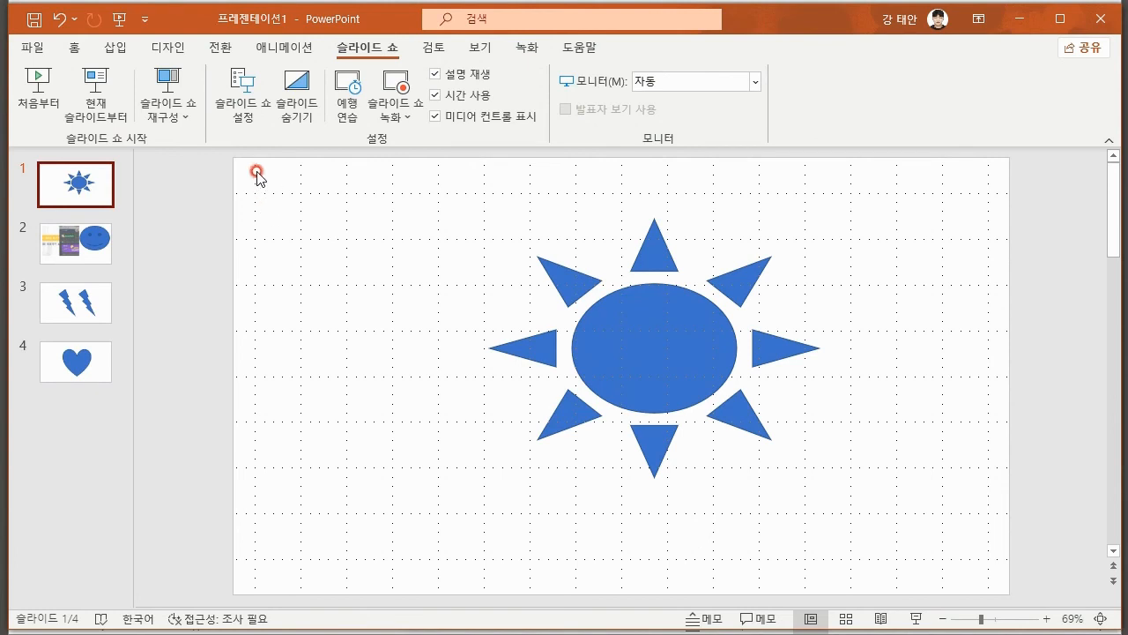
drag(257, 172, 350, 239)
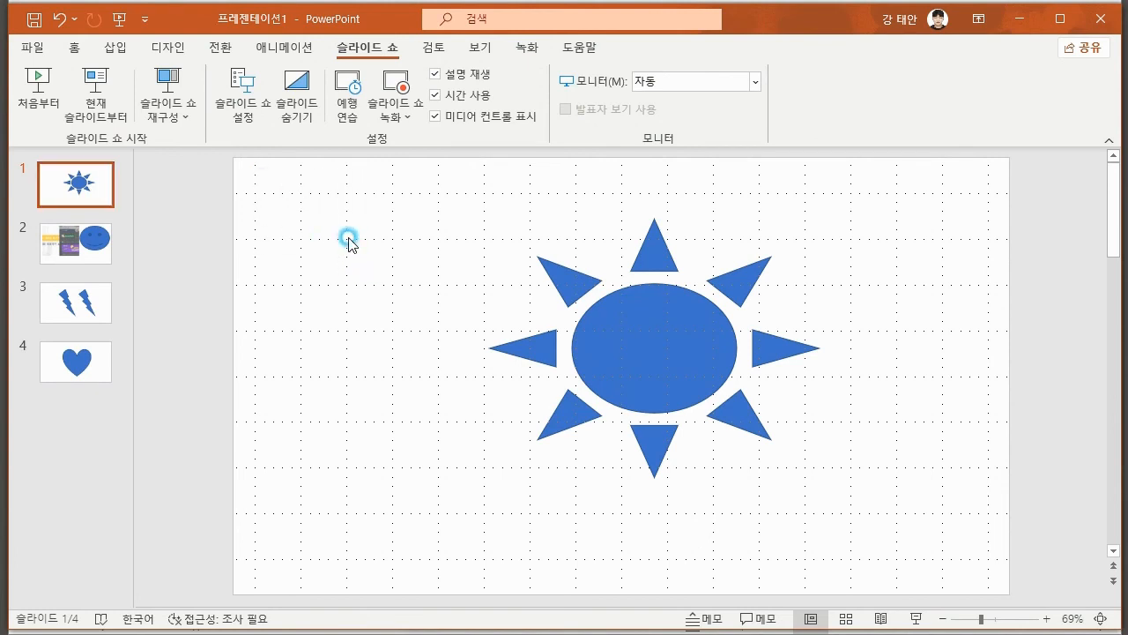
right_click(82, 180)
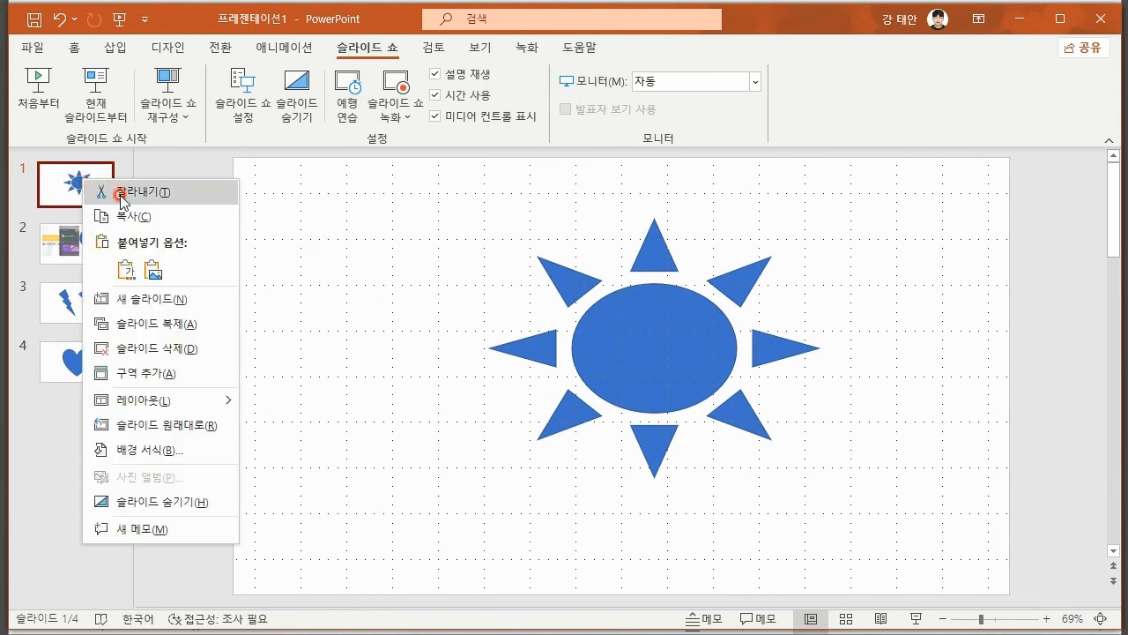
click(375, 251)
- Add a hyperlink from the smiley face shape on slide 2 to slide 4 (슬라이드 4) of the current document
click(78, 253)
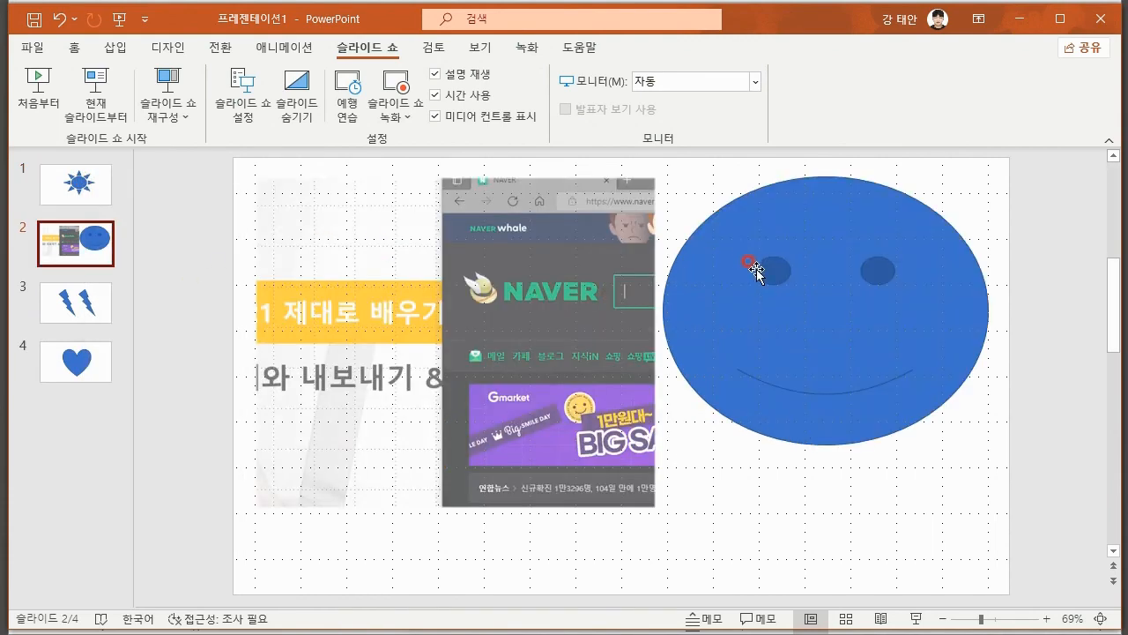
right_click(736, 249)
click(822, 500)
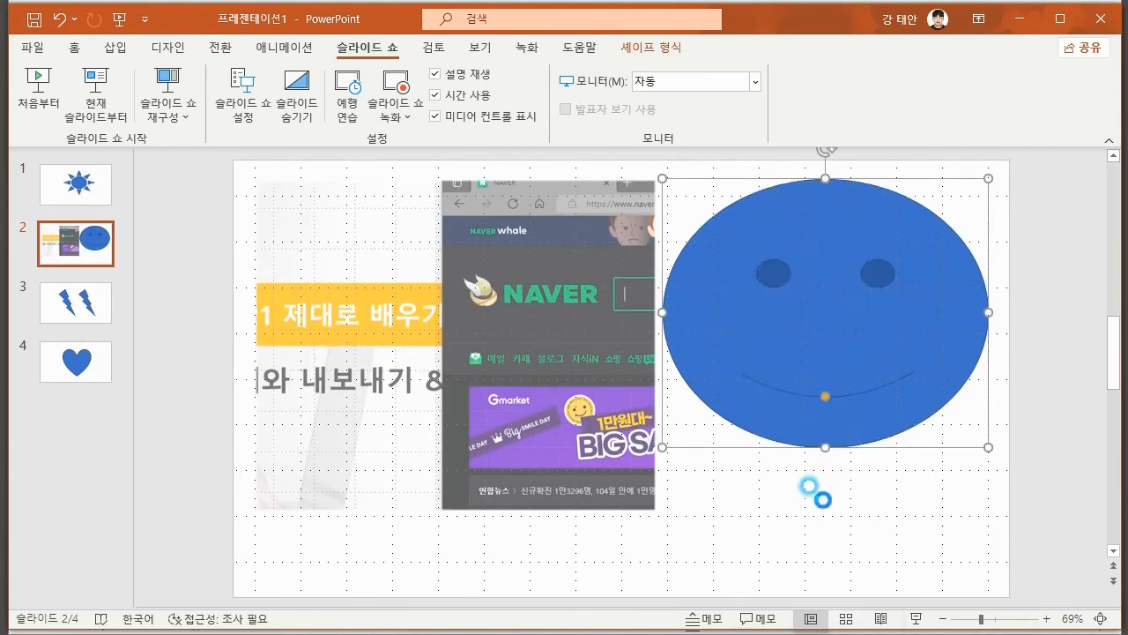
click(296, 275)
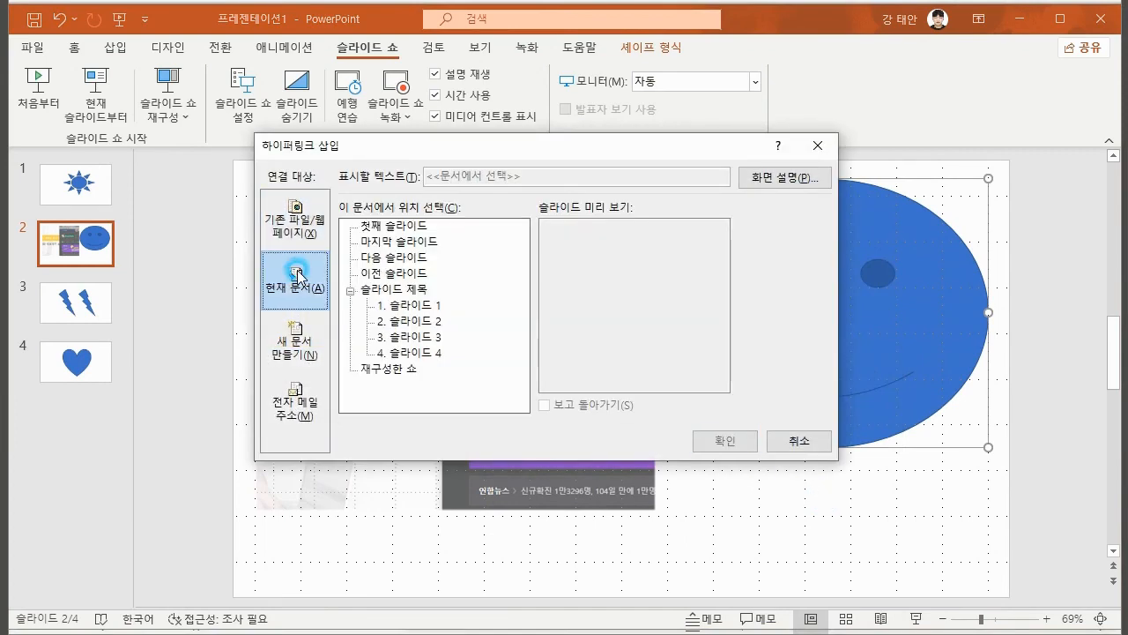
click(422, 281)
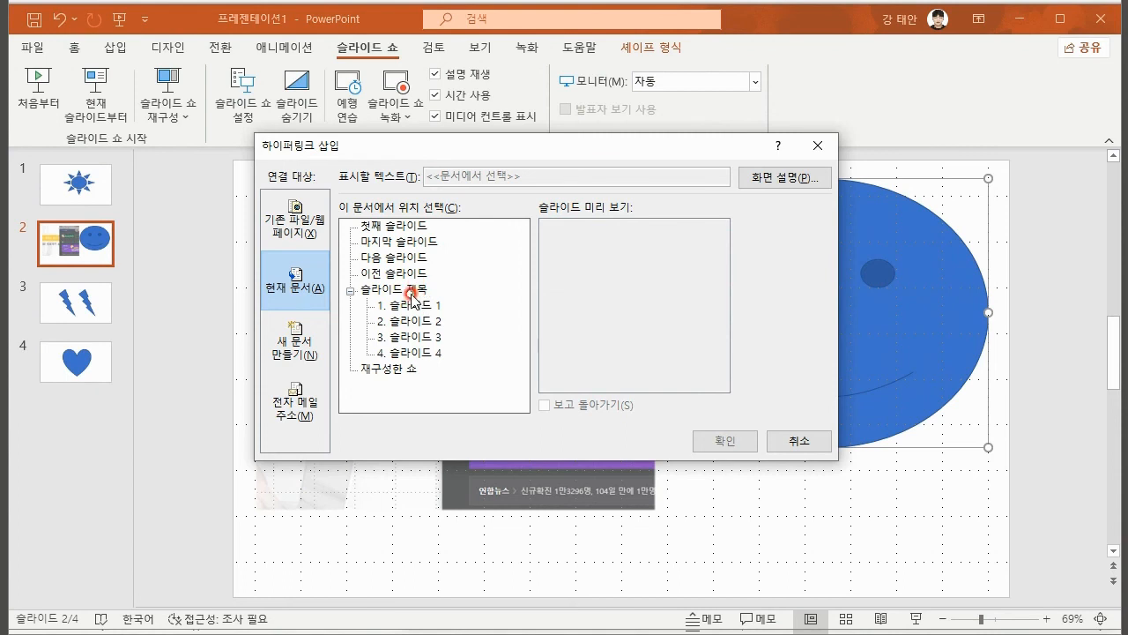
drag(641, 157, 581, 157)
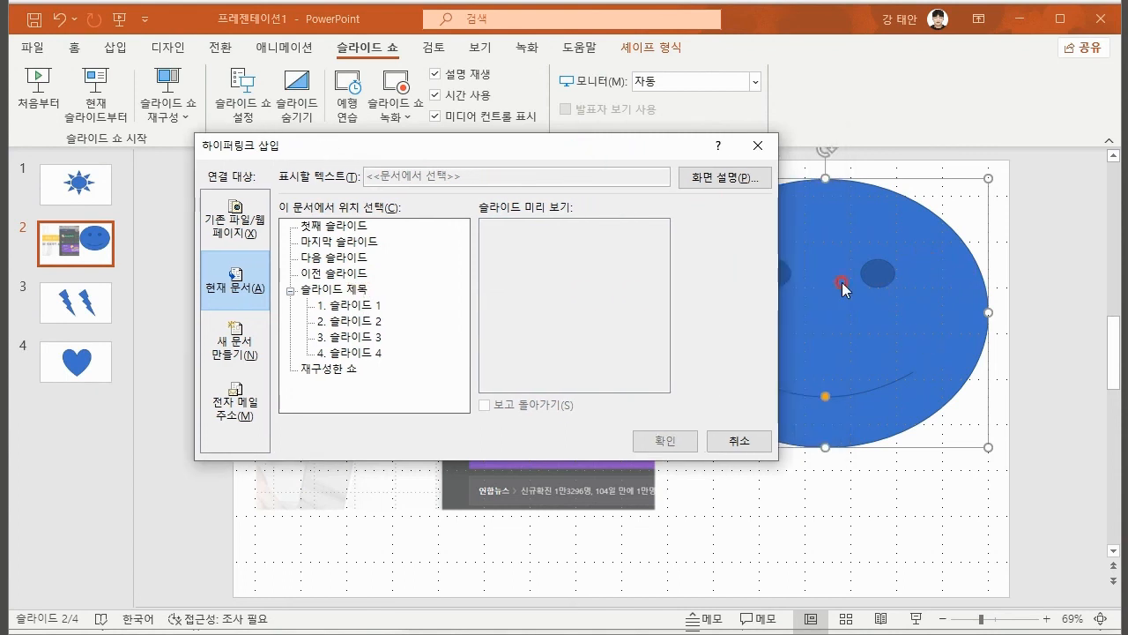
click(366, 352)
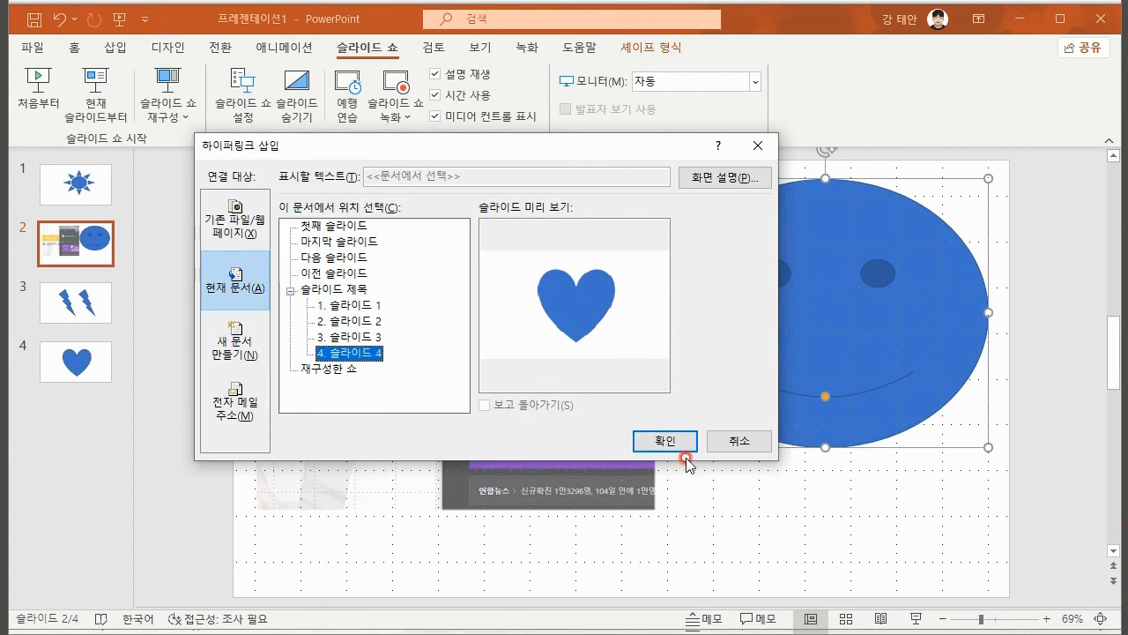
click(663, 439)
click(768, 523)
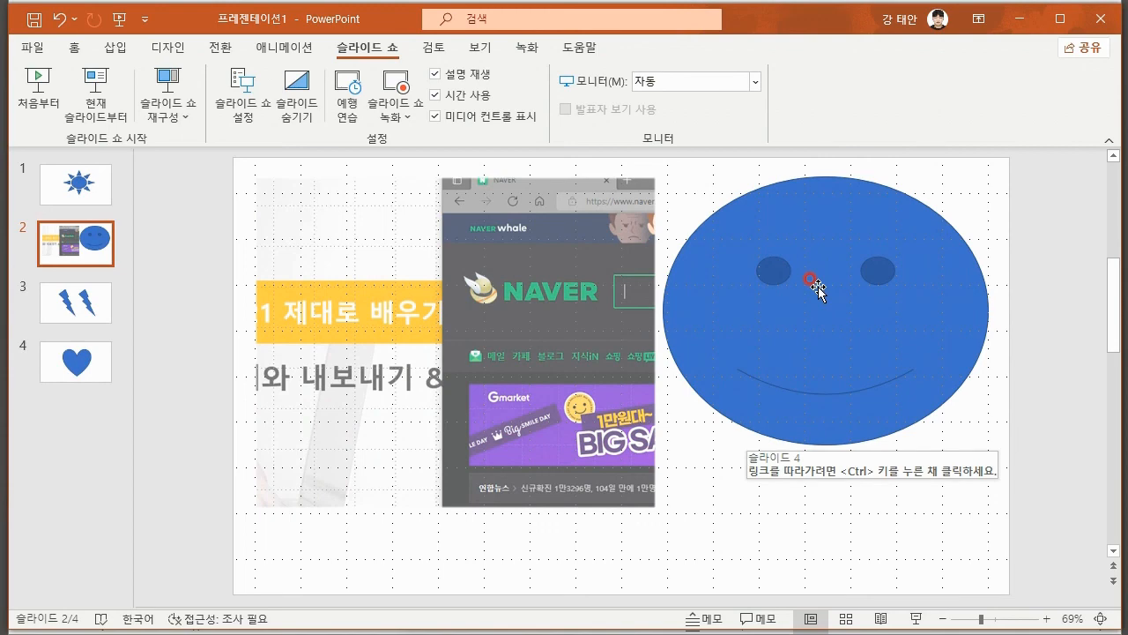
- Test the smiley face's link from slide 2 in the slide show and end the show
key(F5)
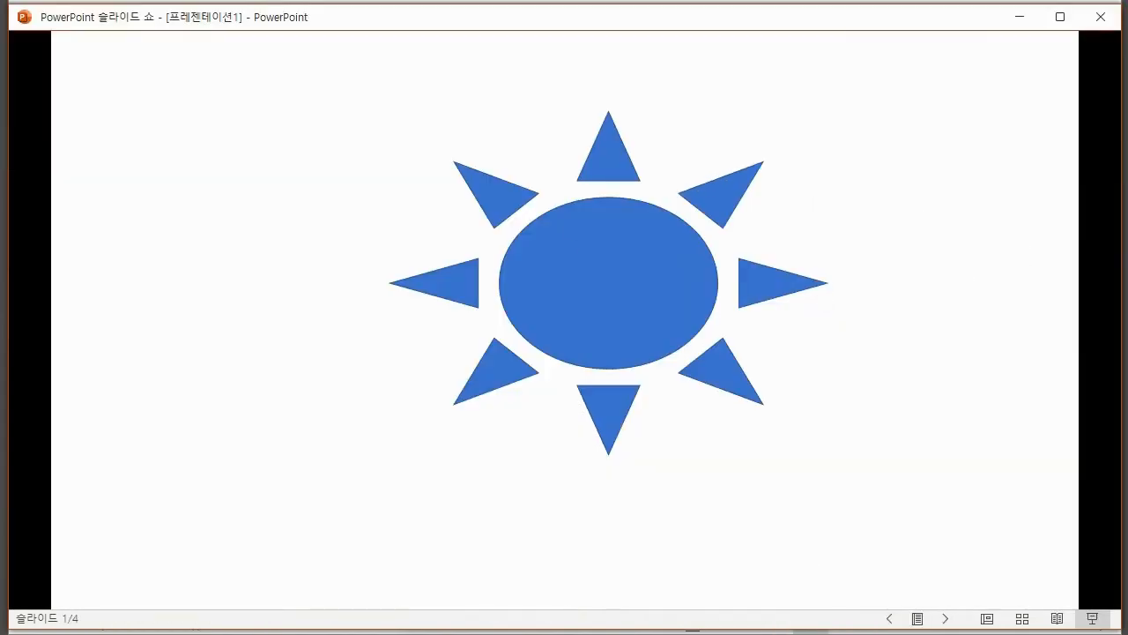
click(233, 284)
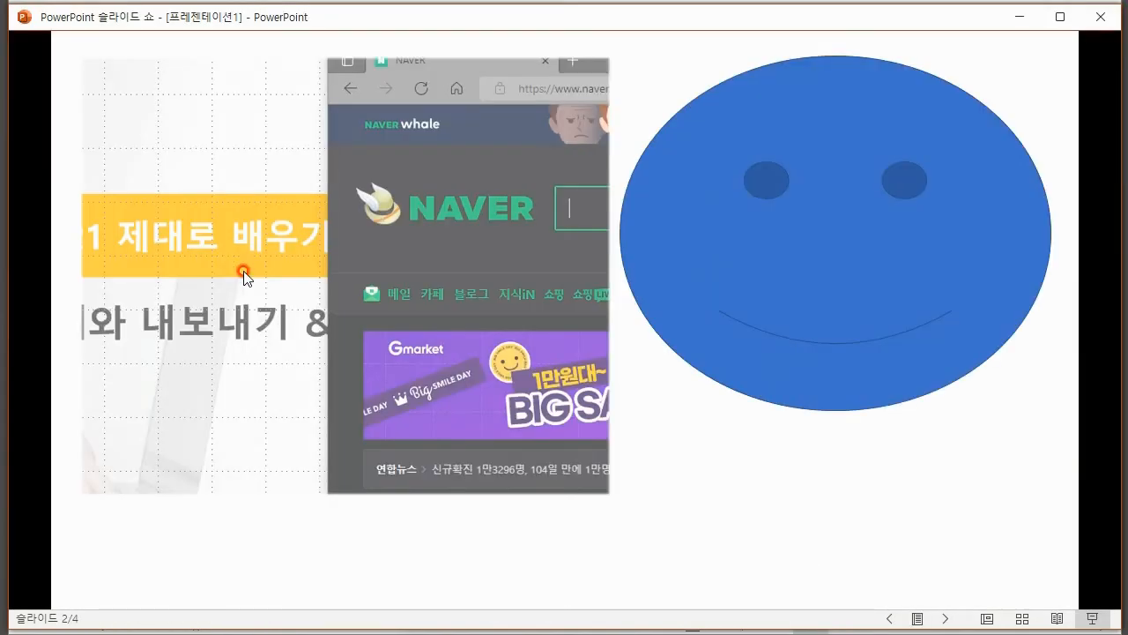
click(830, 286)
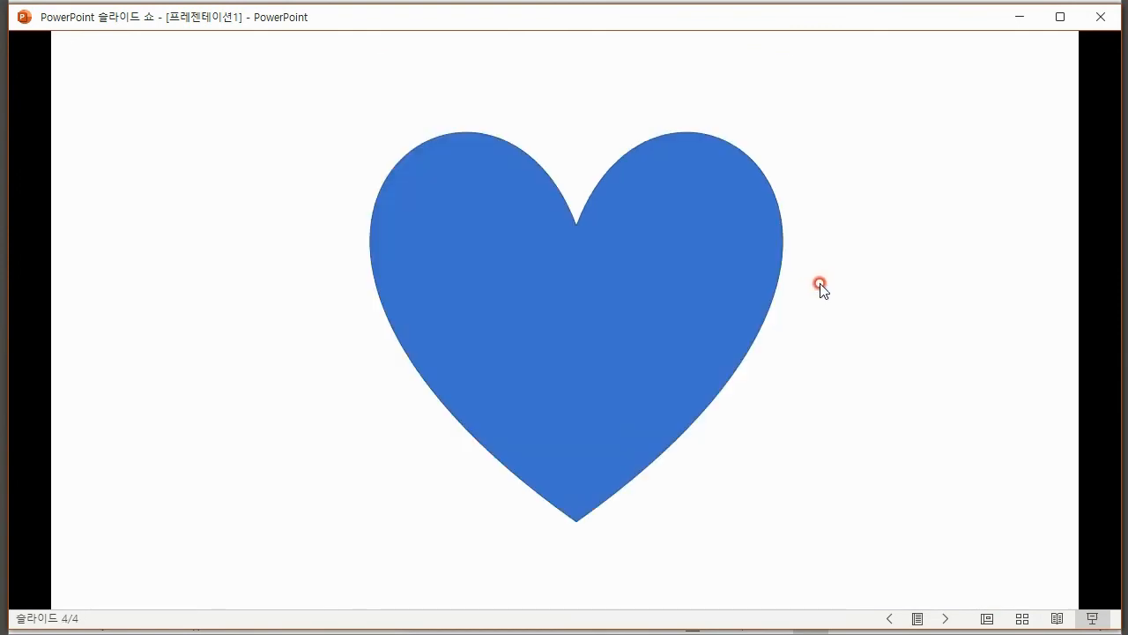
click(403, 197)
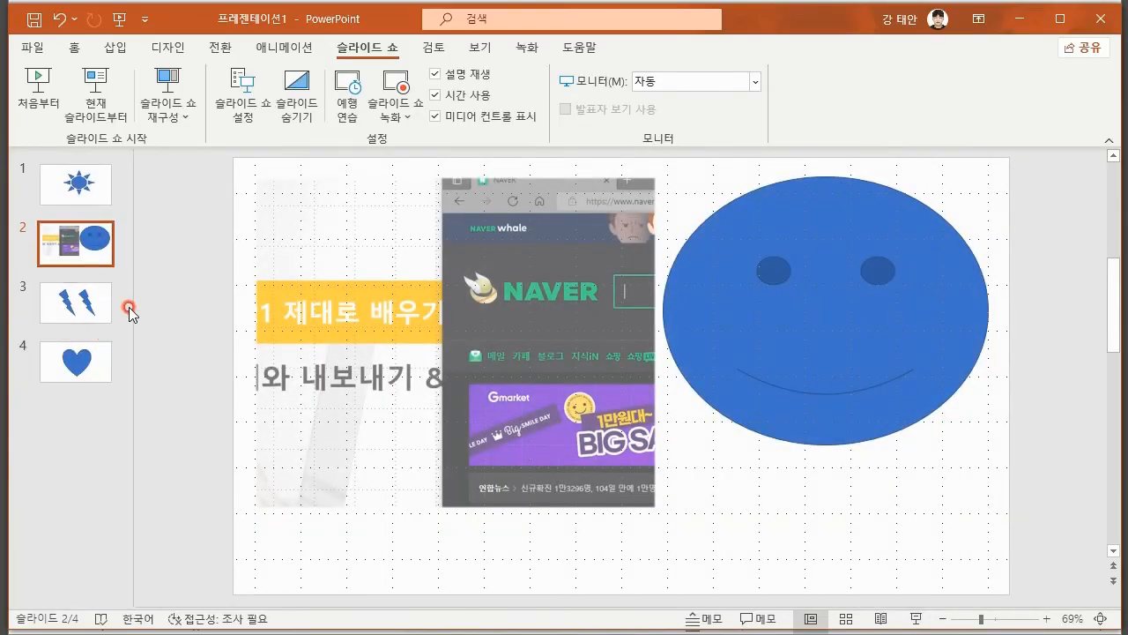
- Examine the available hyperlink target types for the picture on slide 2, including e-mail address and existing file, without adding a link
click(87, 53)
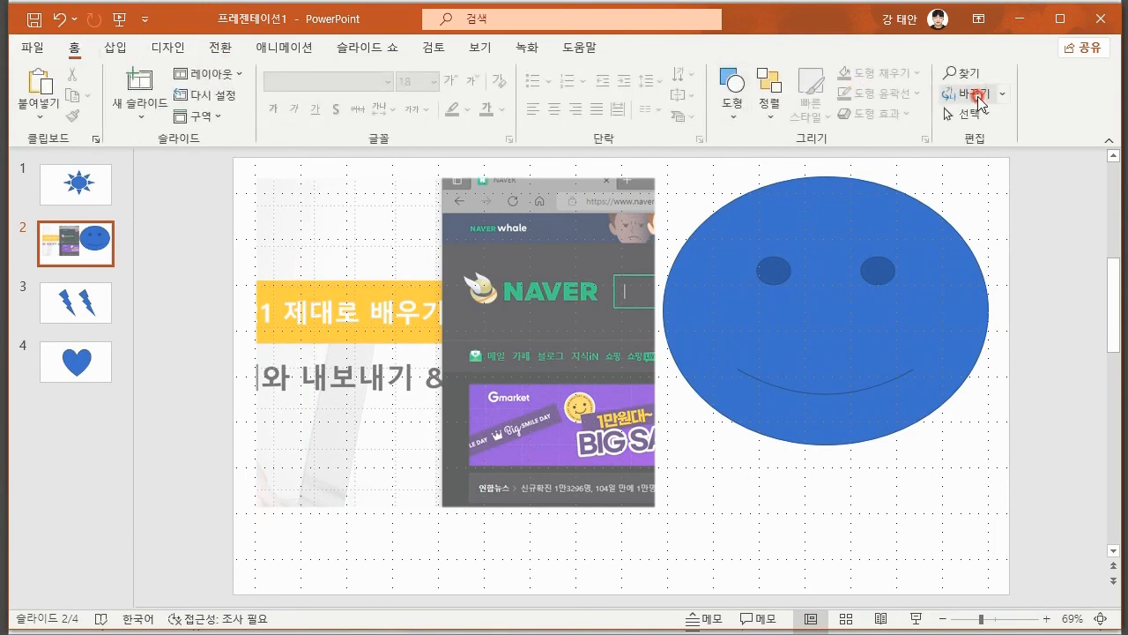
click(115, 47)
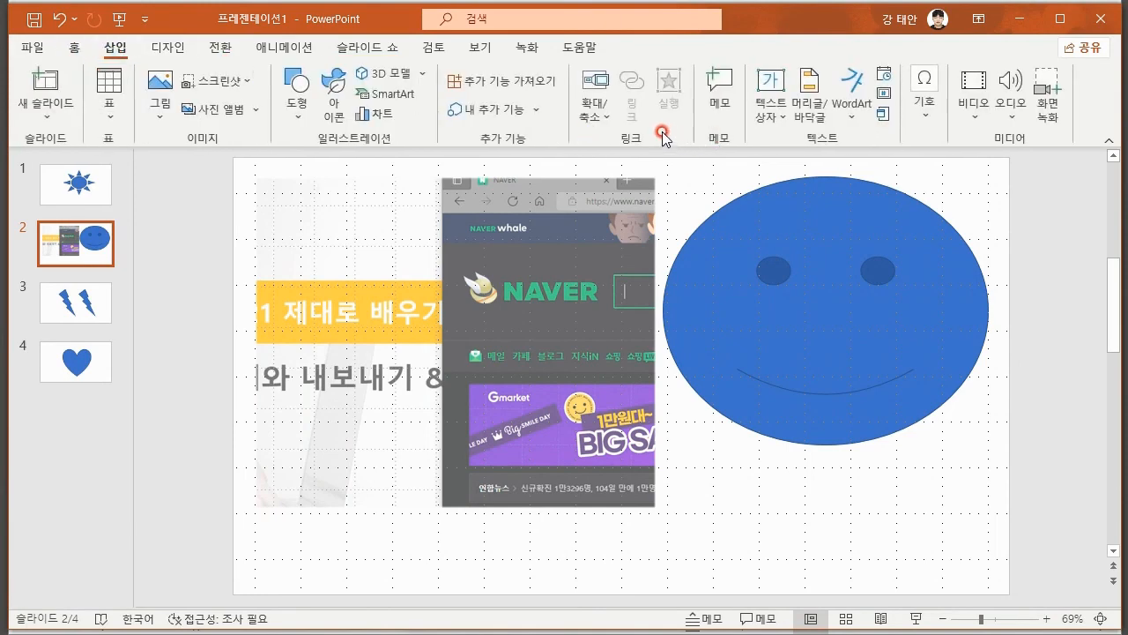
click(615, 226)
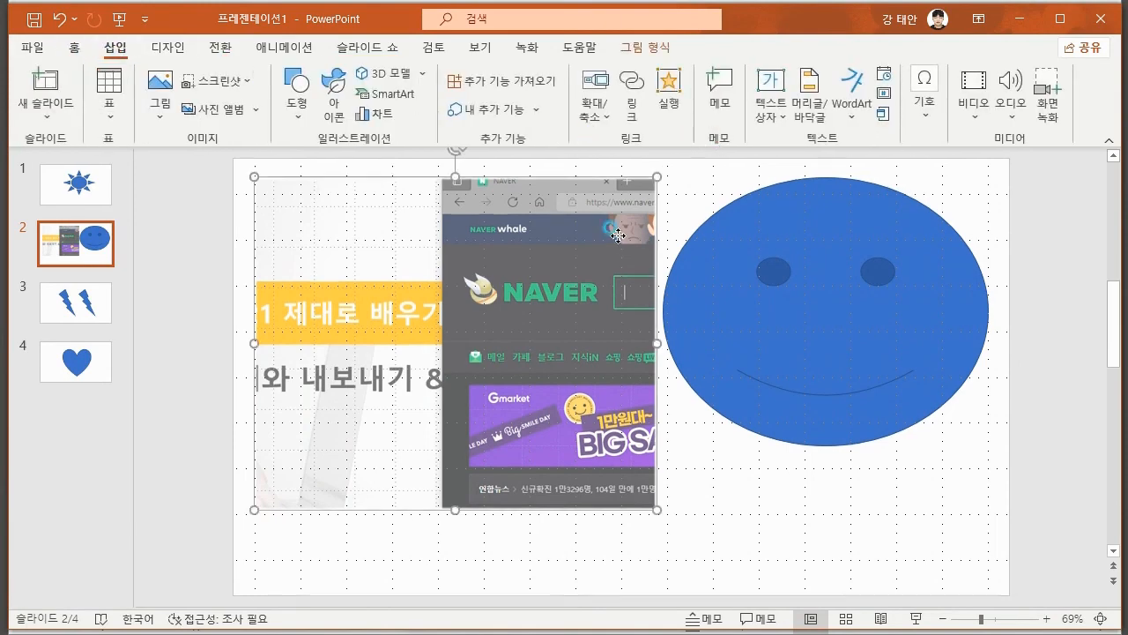
right_click(603, 282)
click(716, 502)
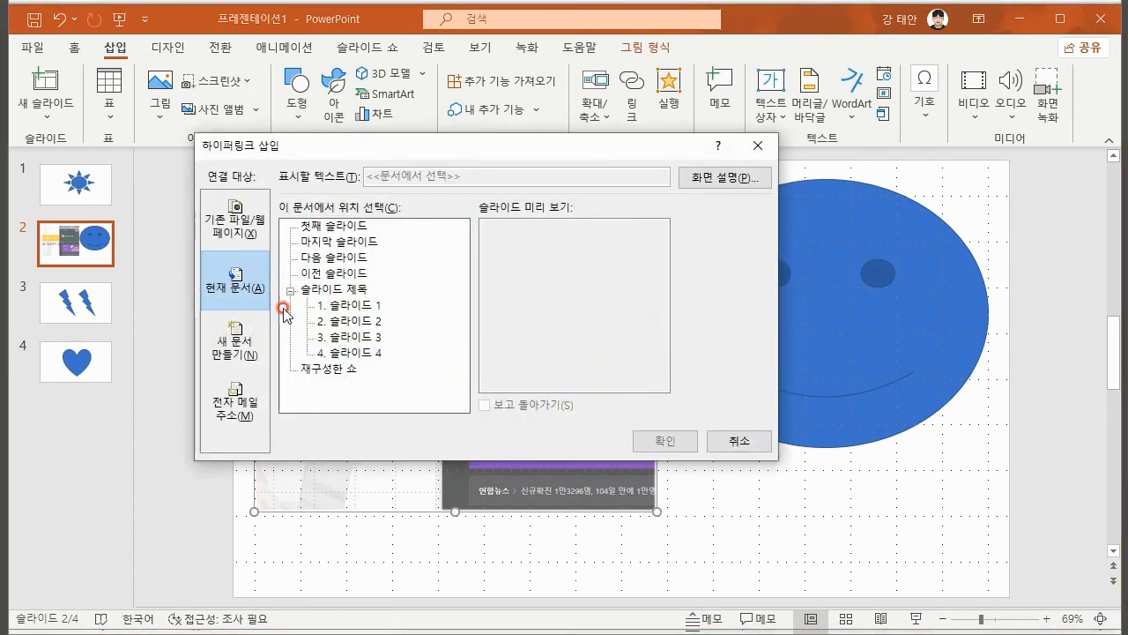
click(252, 333)
click(238, 396)
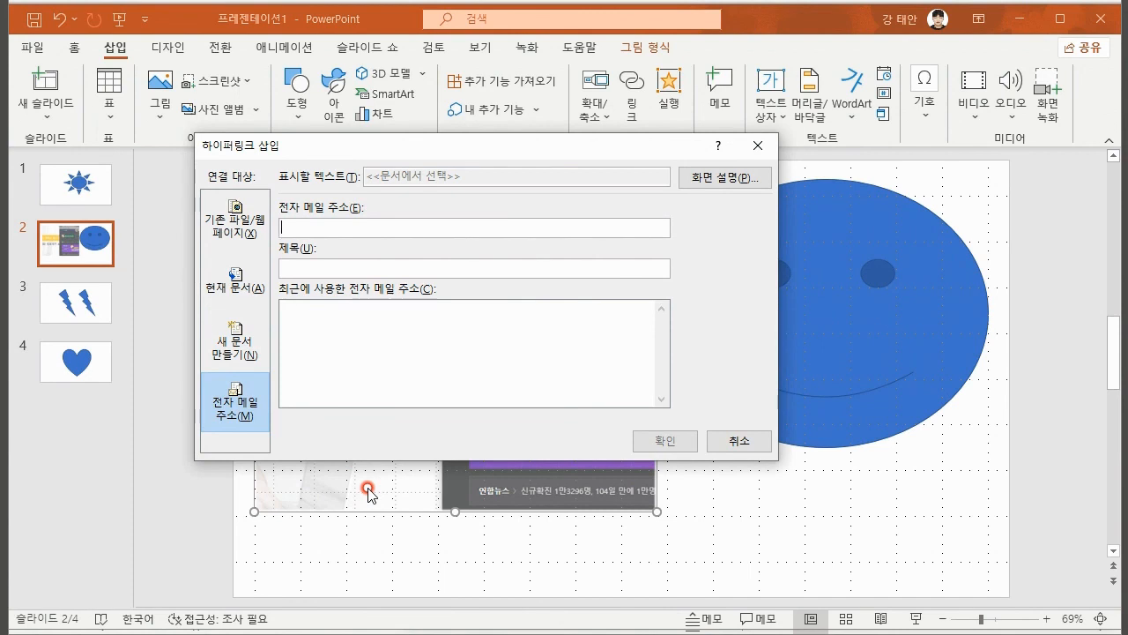
click(247, 231)
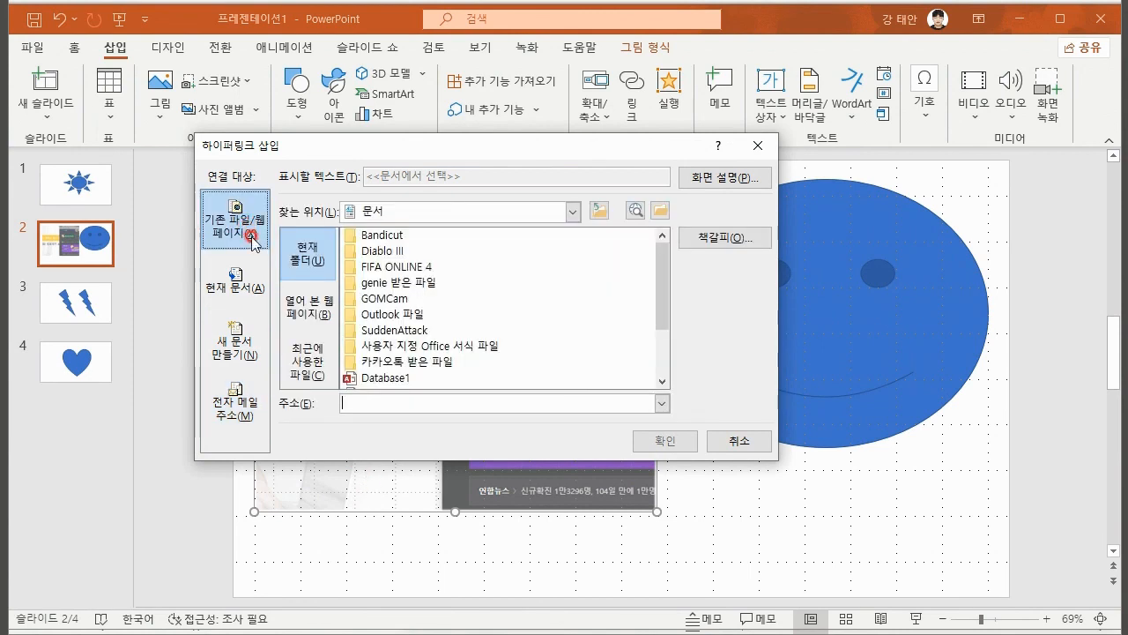
click(256, 291)
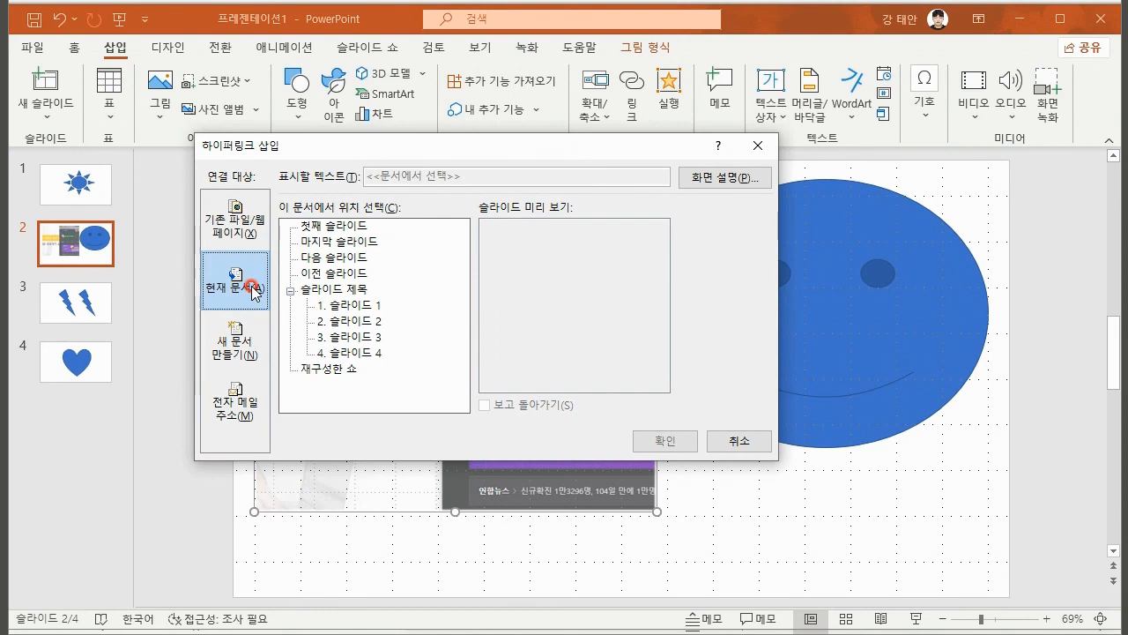
click(745, 441)
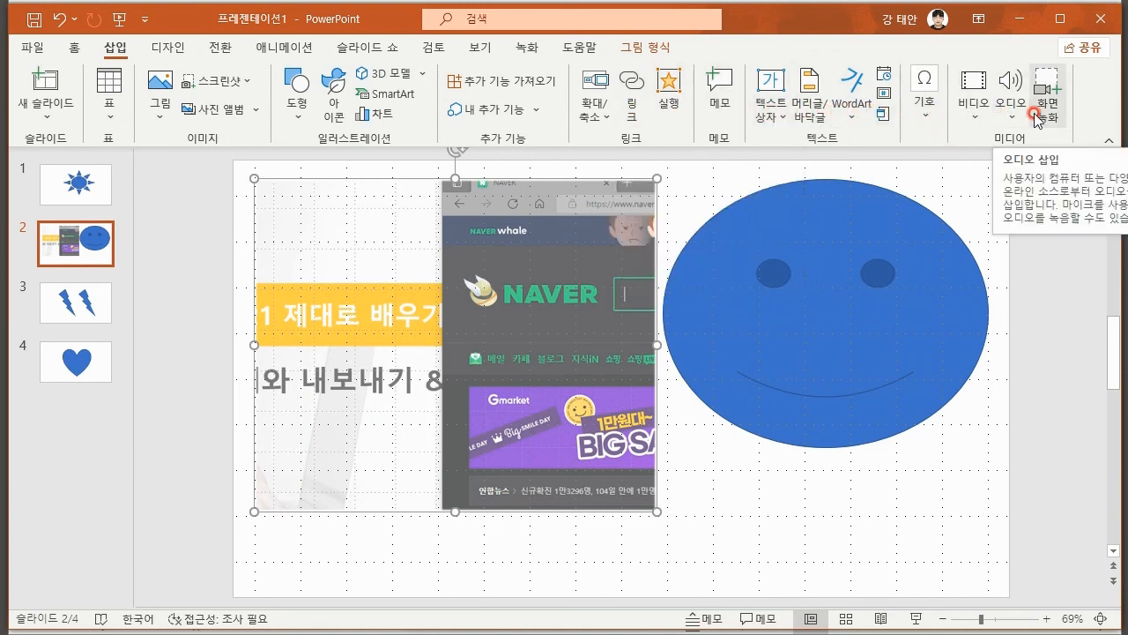
- Review the design, transition, animation, slide show, review, view, recording and file commands, returning to slide 1
click(168, 46)
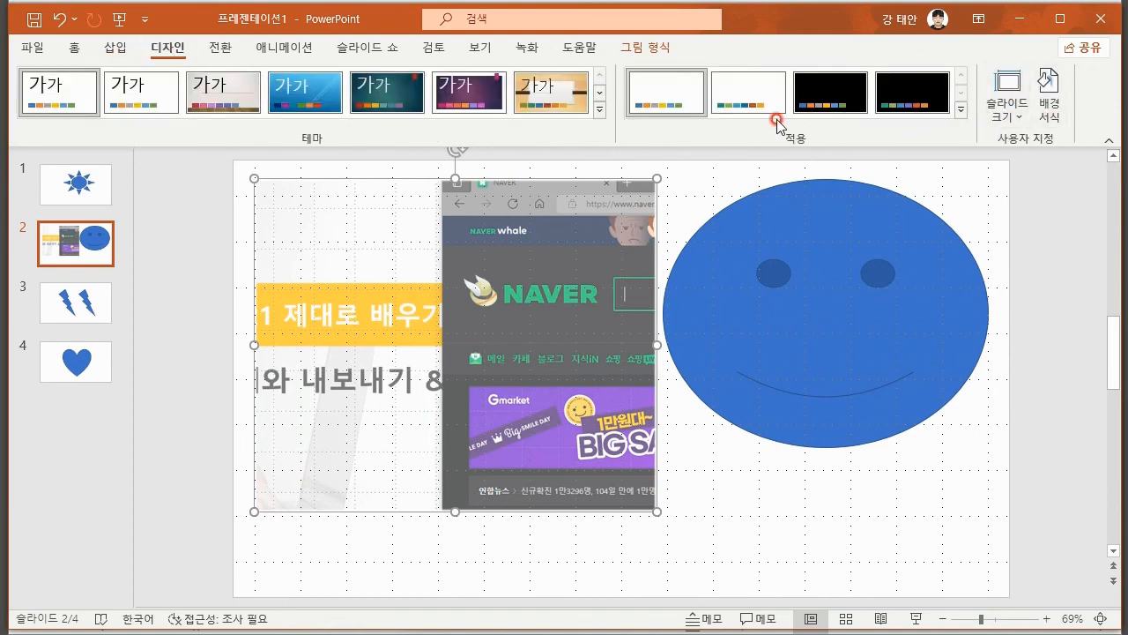
click(221, 49)
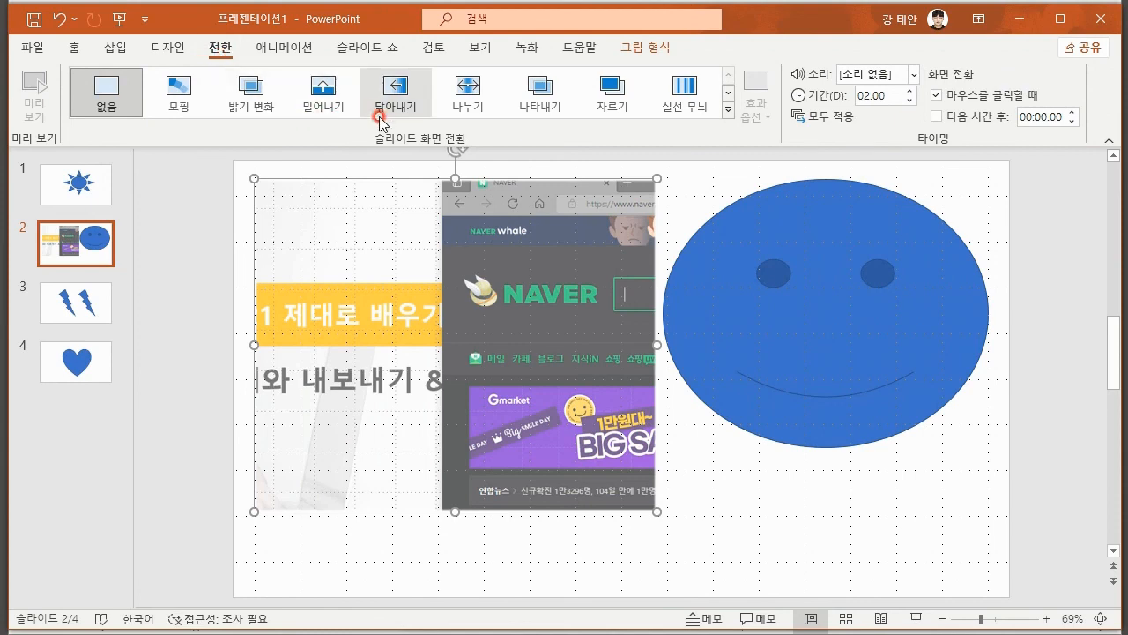
click(291, 53)
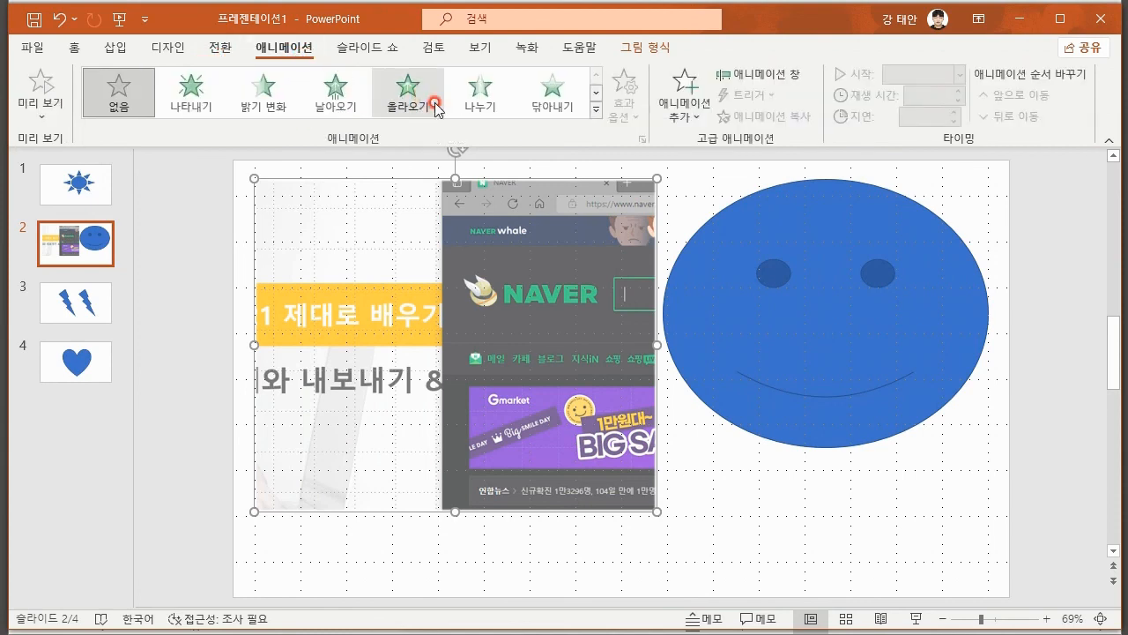
click(374, 47)
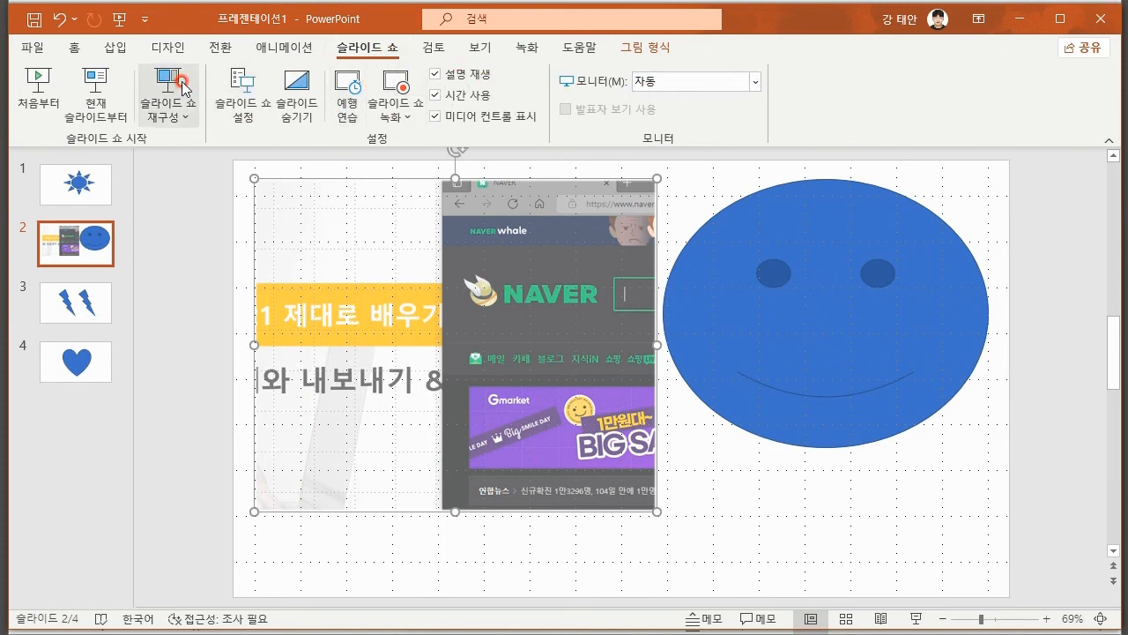
click(446, 53)
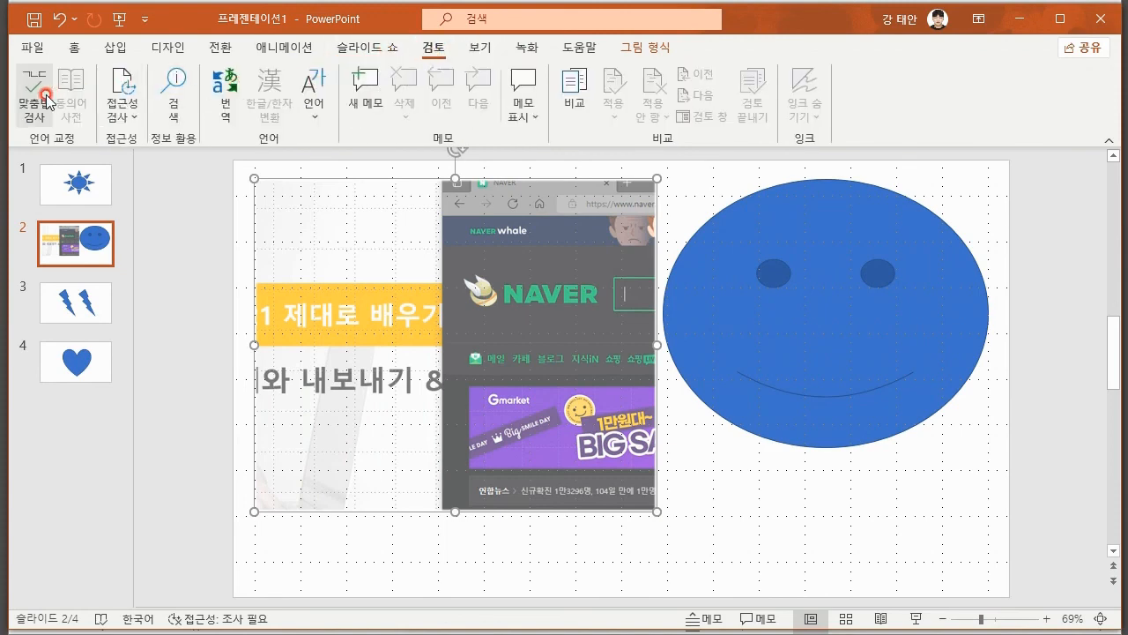
click(486, 51)
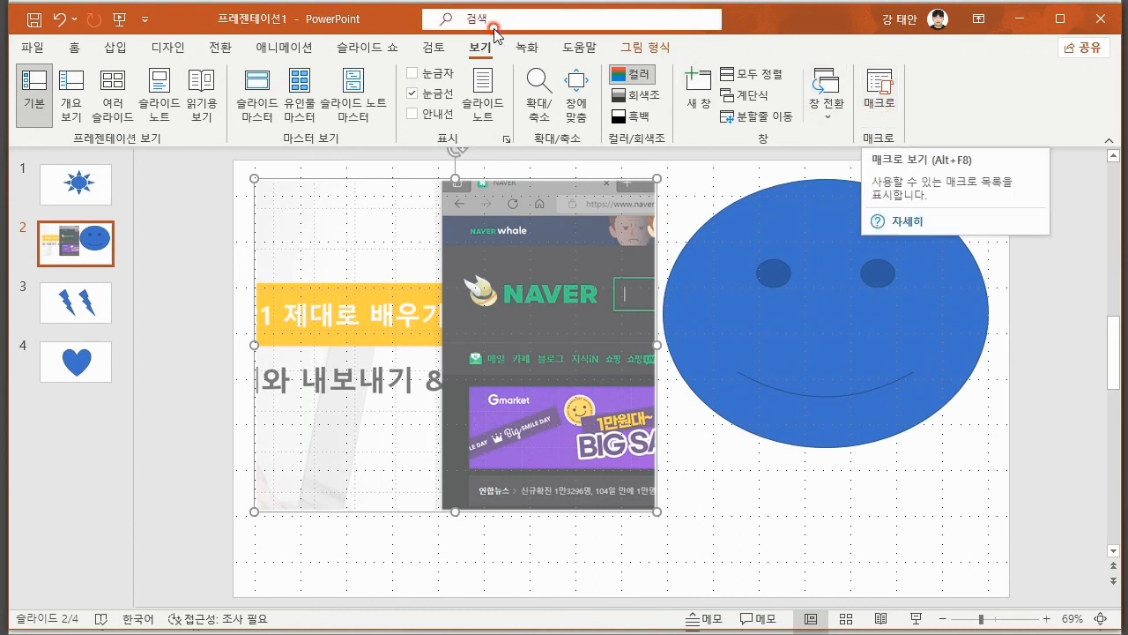
click(525, 46)
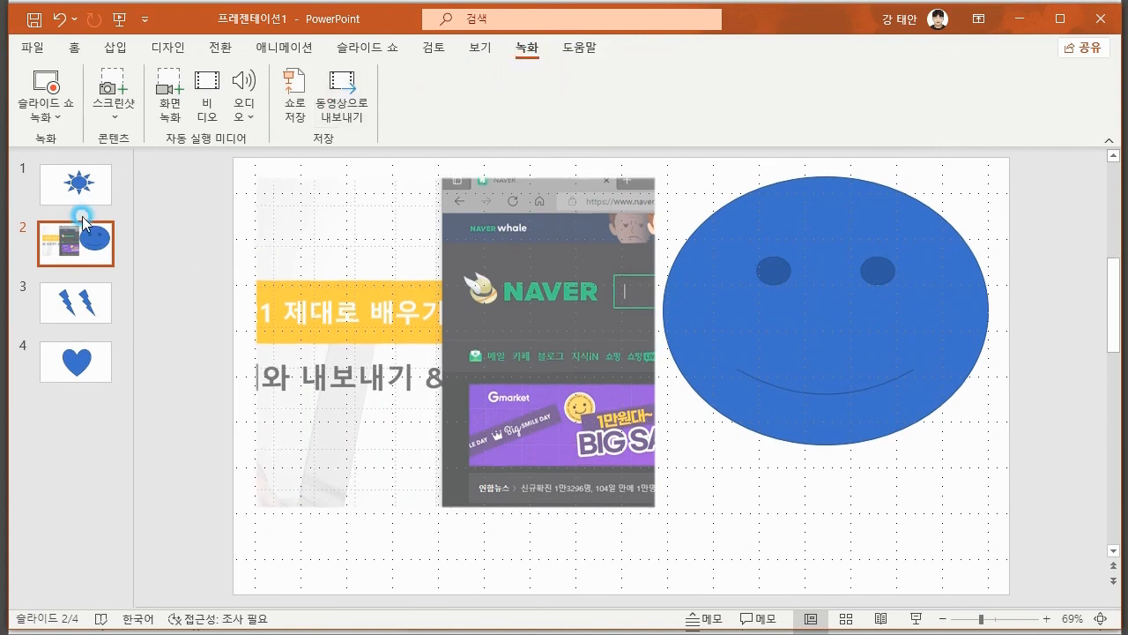
click(83, 194)
click(33, 45)
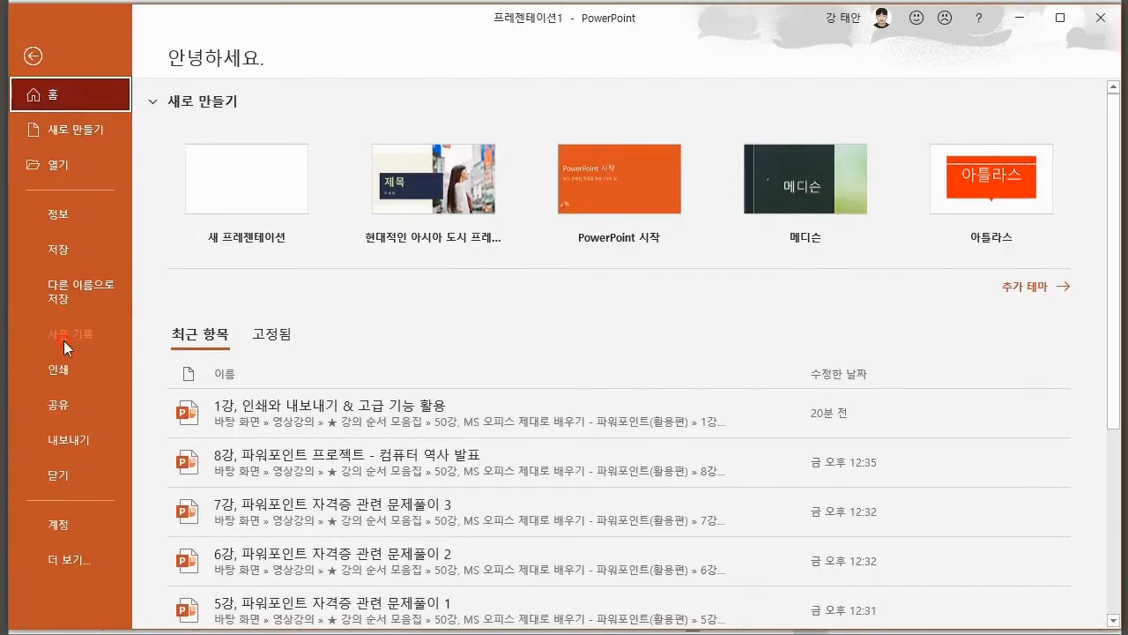
click(32, 56)
- Switch to the Notepad file 부록파일 and close it, saving its changes
key(alt+Tab)
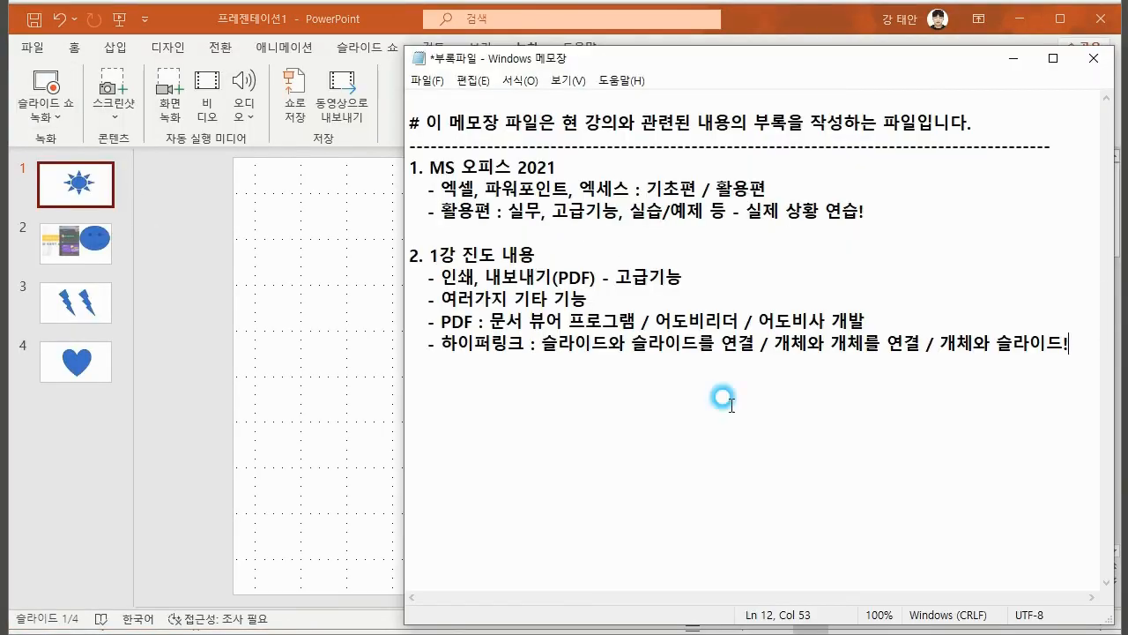
click(666, 234)
click(1092, 53)
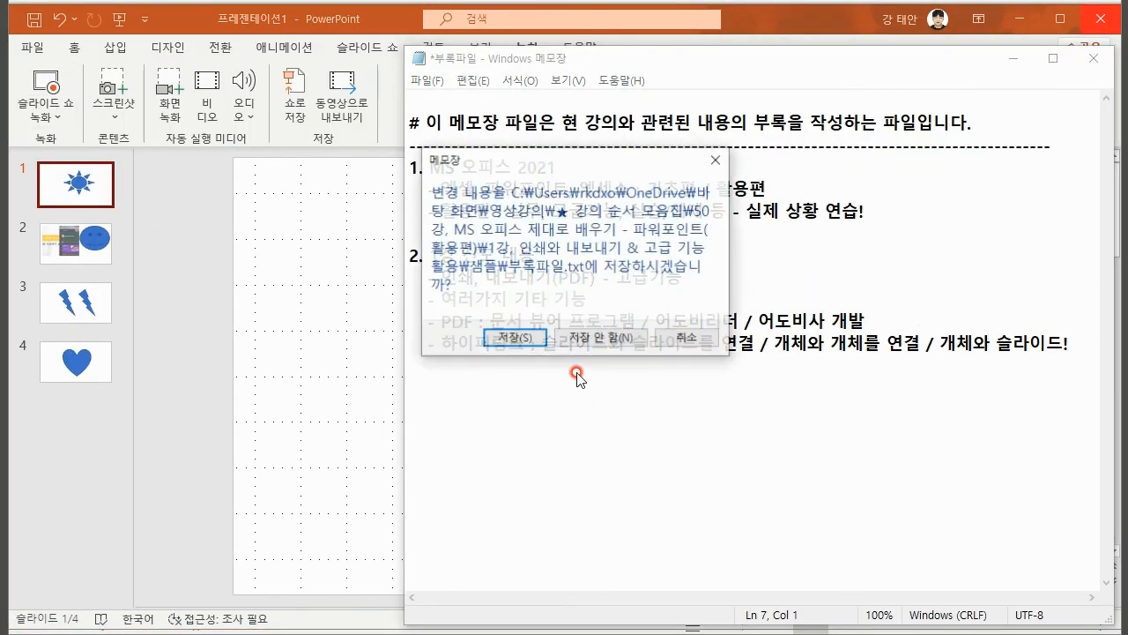
click(532, 339)
- Close the presentation 프레젠테이션1
click(1100, 19)
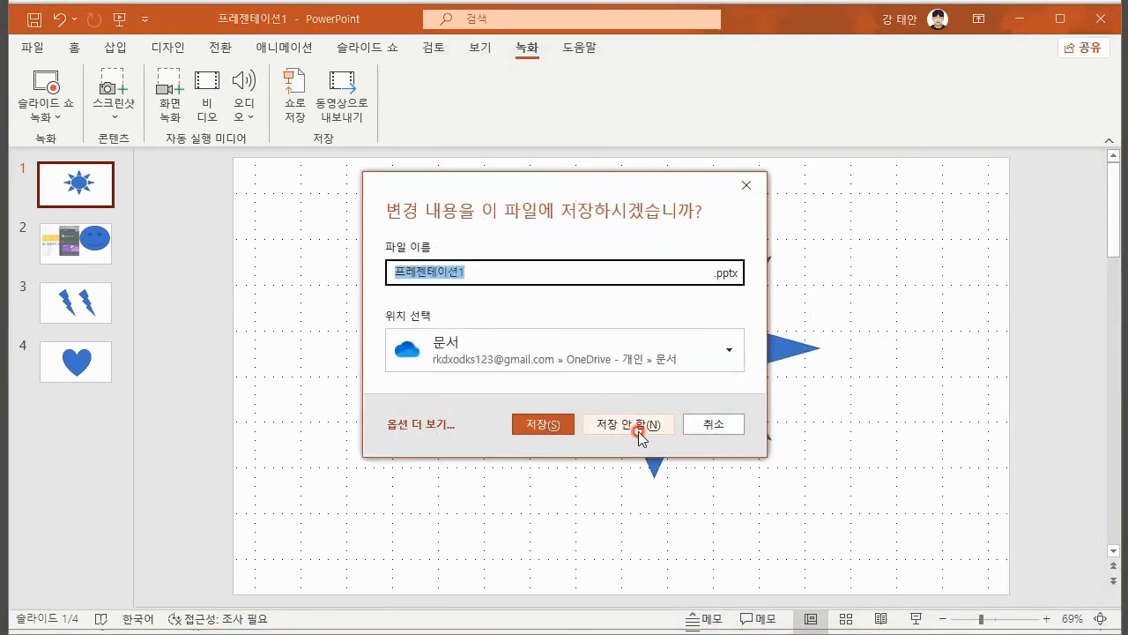